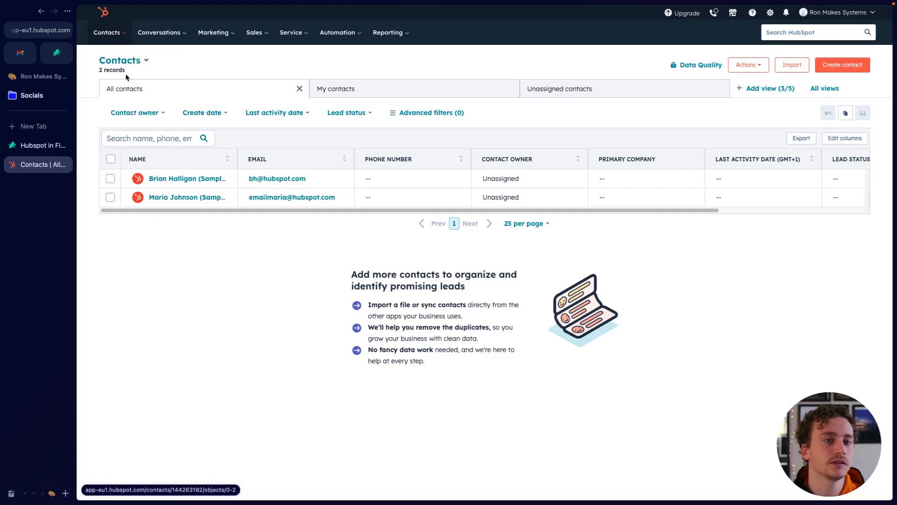
- View the recorded calls list and examine the CRM Suite Starter upgrade offer with its free usage limits and feature comparison
click(123, 42)
click(121, 93)
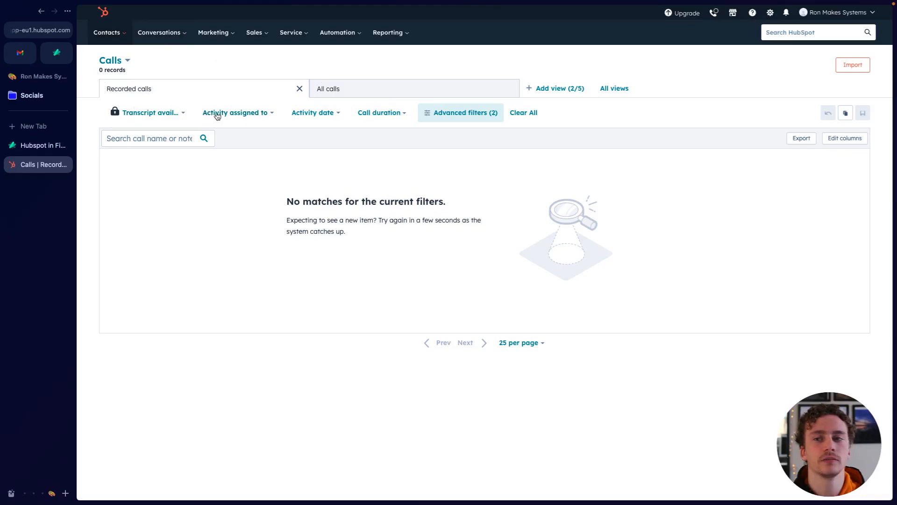
click(687, 14)
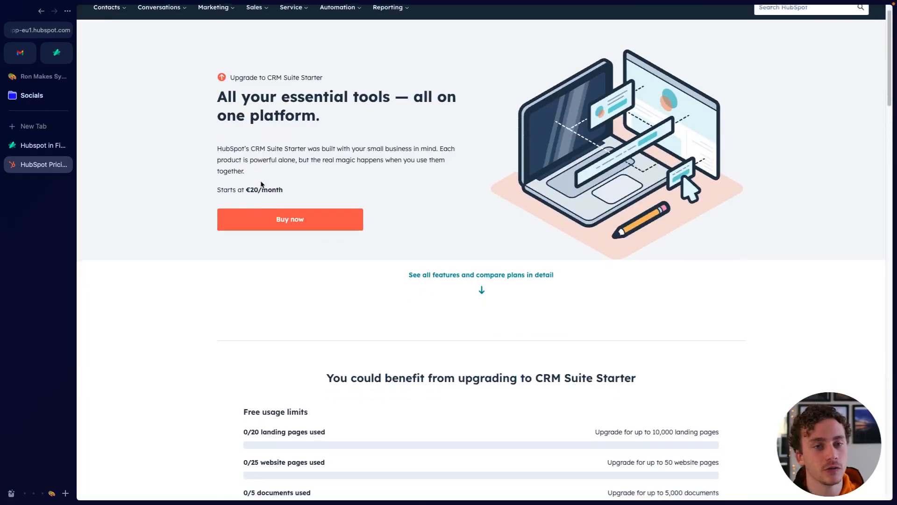
scroll(261, 182, down, 4)
scroll(261, 182, up, 5)
scroll(260, 182, down, 2)
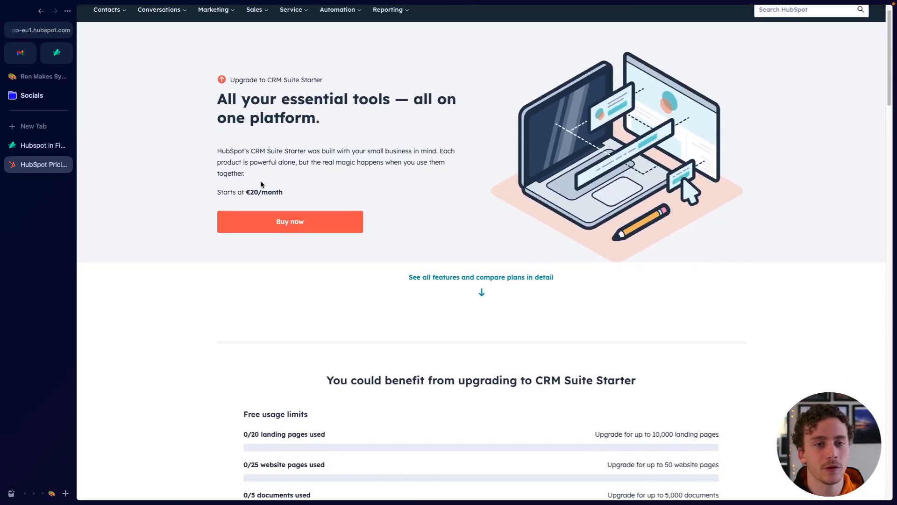
scroll(261, 182, down, 13)
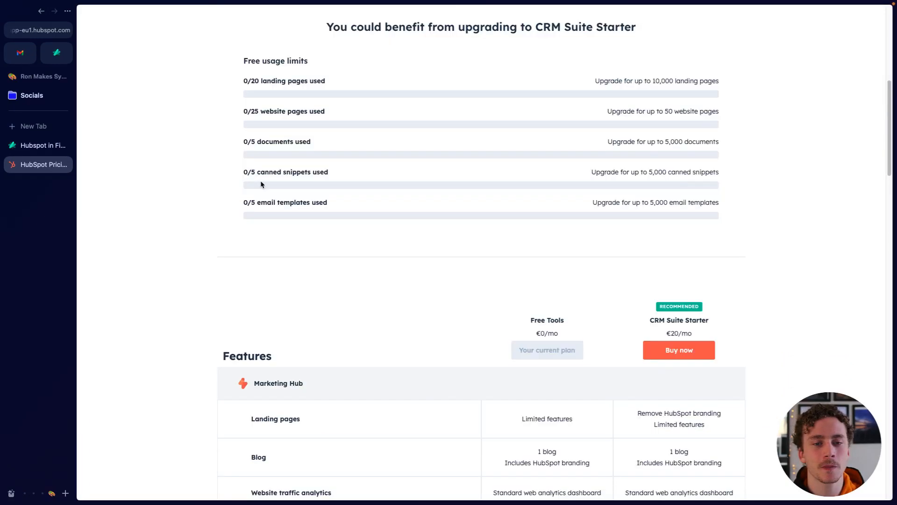
scroll(261, 182, up, 3)
scroll(539, 176, down, 20)
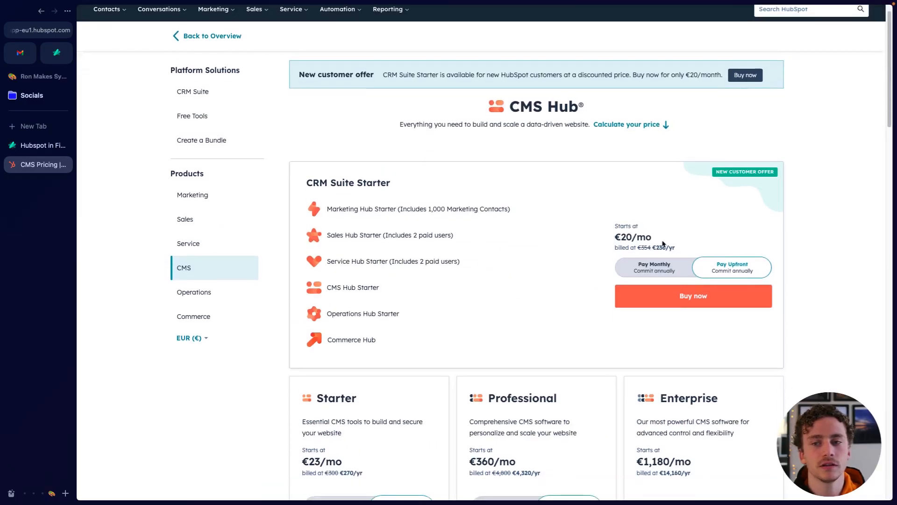
- Examine the CMS Hub prices for the Professional and Enterprise plans and return to the pricing overview
scroll(568, 270, down, 3)
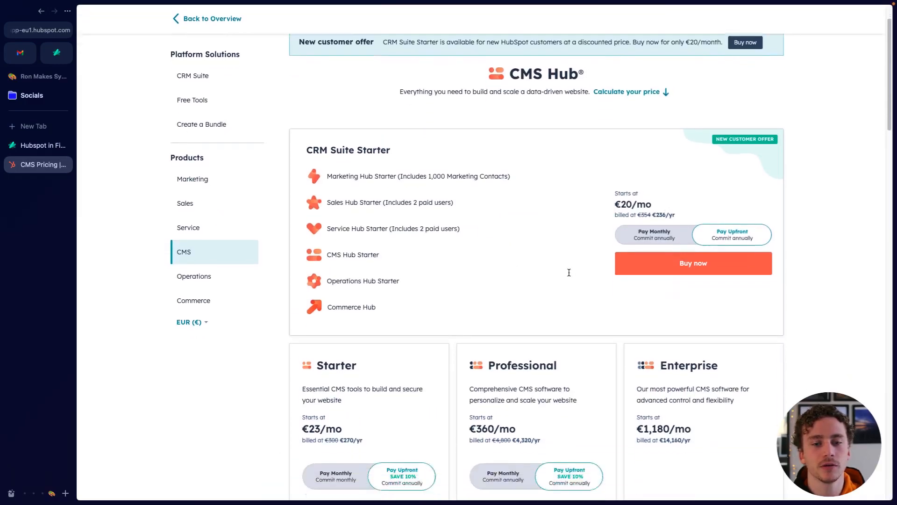
drag(472, 302, 525, 304)
click(534, 303)
drag(634, 305, 715, 306)
click(714, 306)
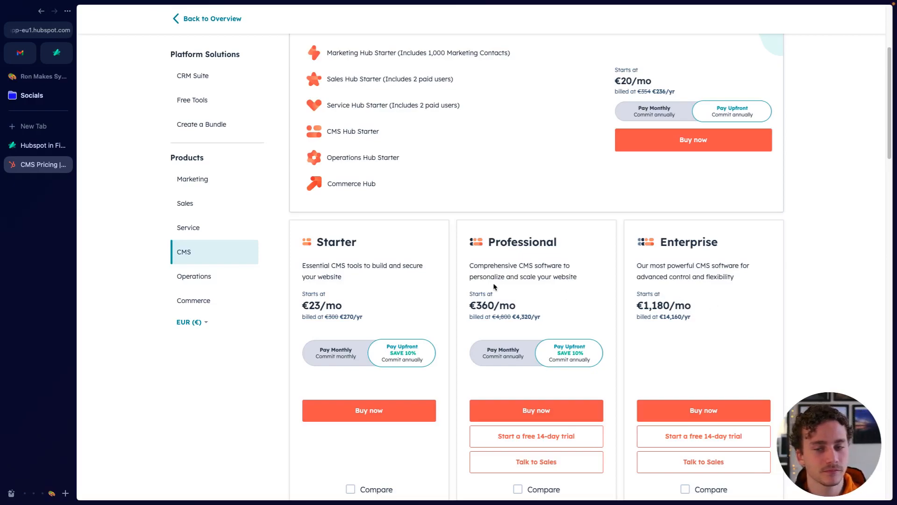
scroll(243, 226, up, 4)
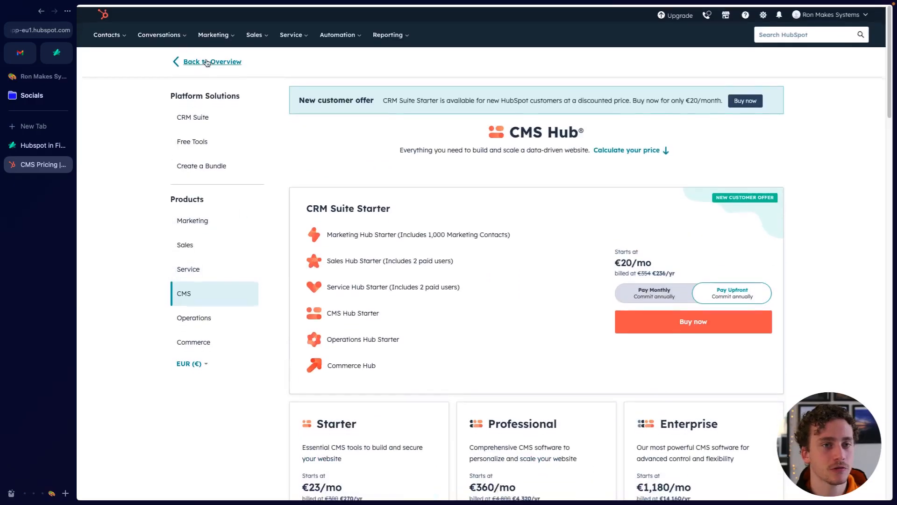
click(189, 62)
- Switch to Fibery, open the Hubspot in Fibery space, and tidy the sidebar by collapsing People and narrowing it
click(27, 149)
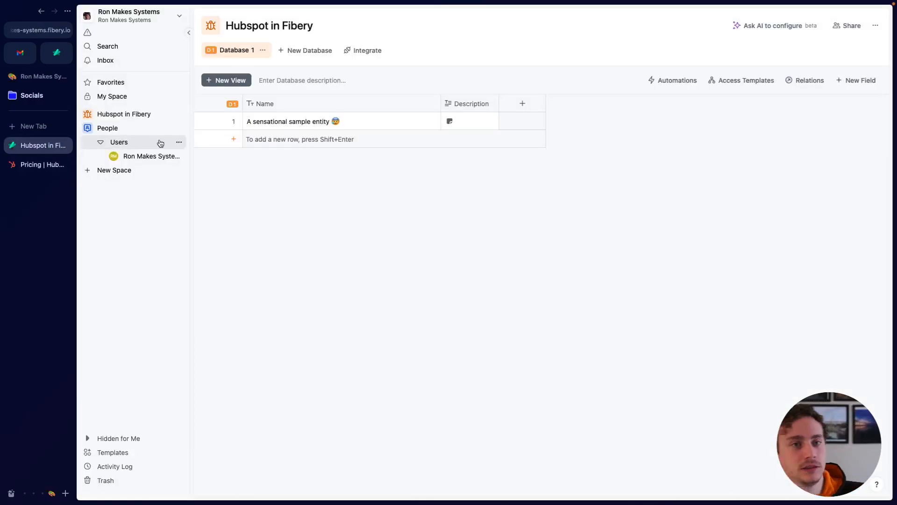
click(136, 114)
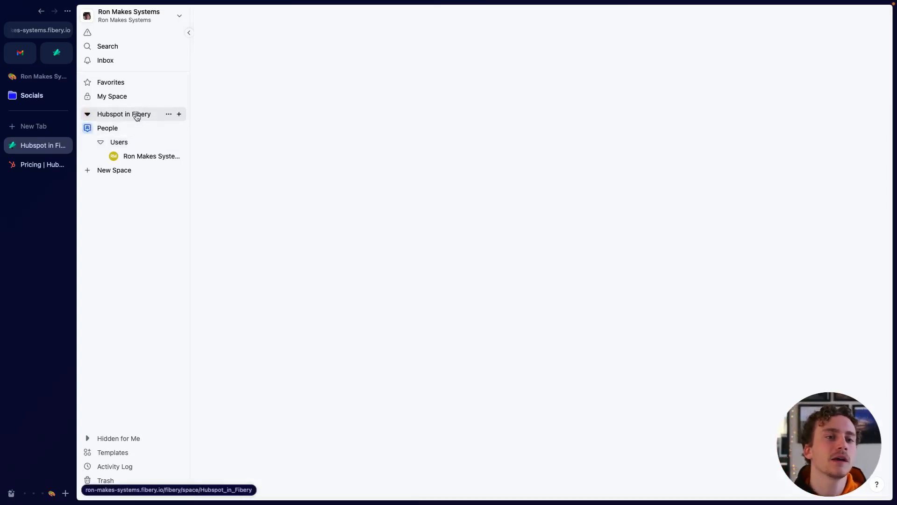
click(87, 128)
drag(190, 162, 173, 164)
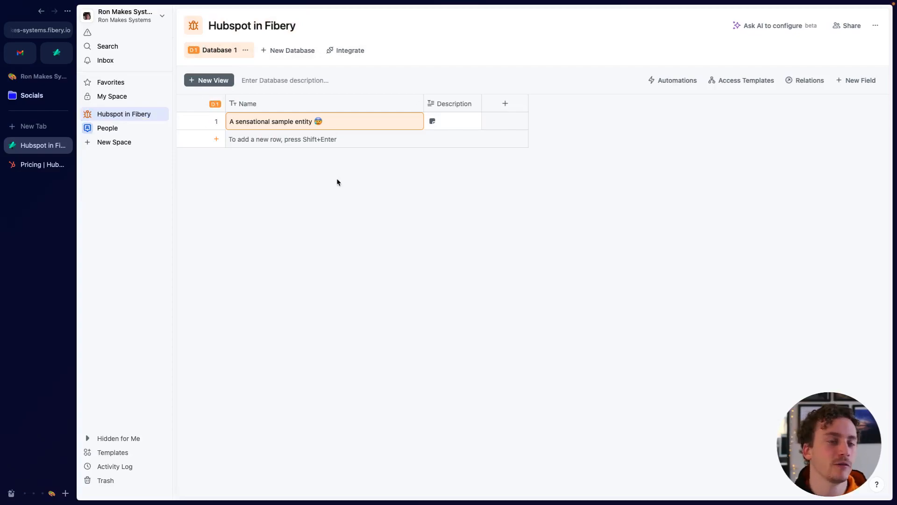
- Look at the sample entity's description document in Database 1 and return to the database table
click(432, 121)
click(254, 67)
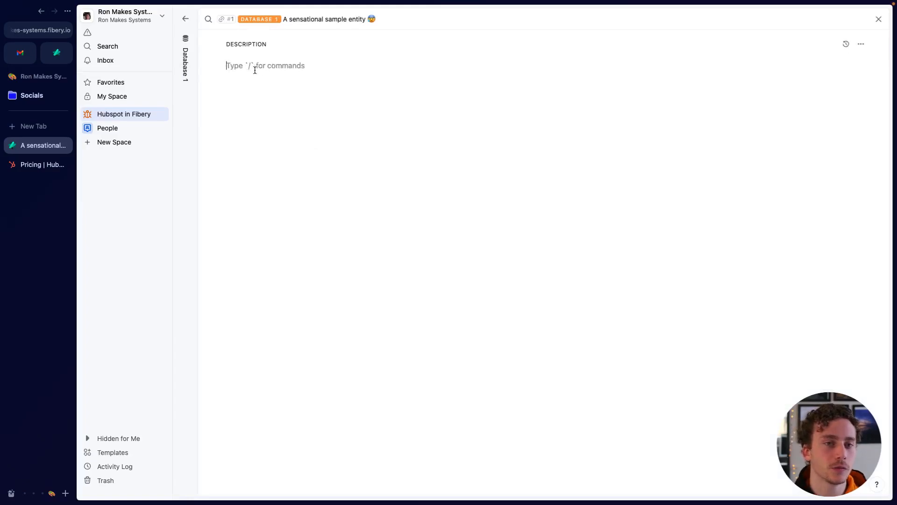
click(186, 21)
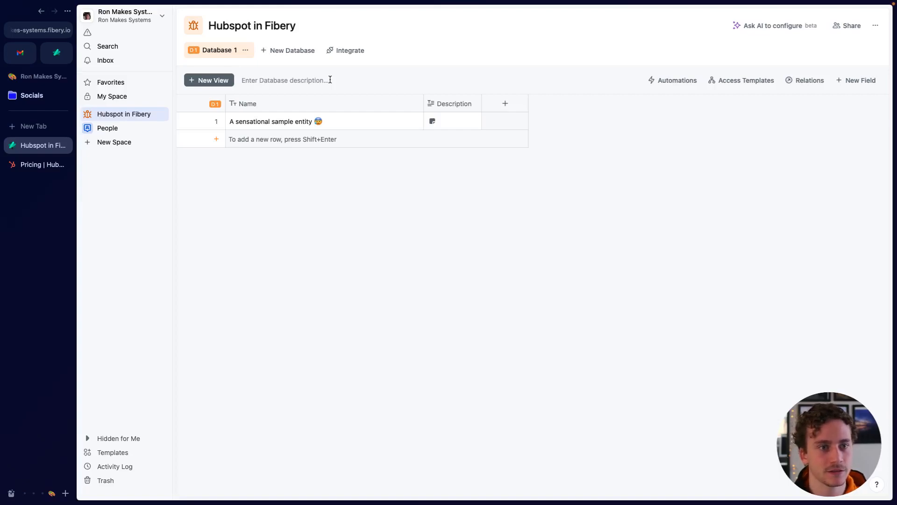
- Switch to HubSpot and look through its Contacts, Companies and Calls record lists
click(25, 165)
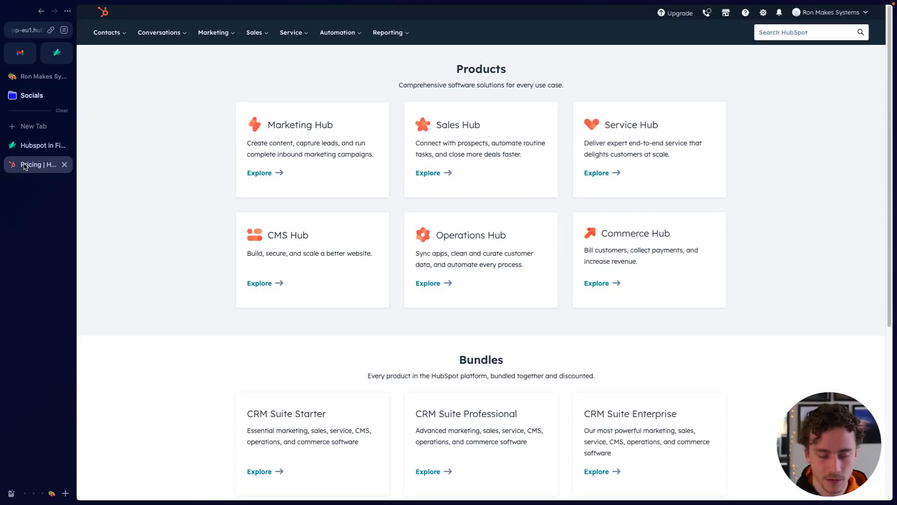
click(121, 38)
click(121, 60)
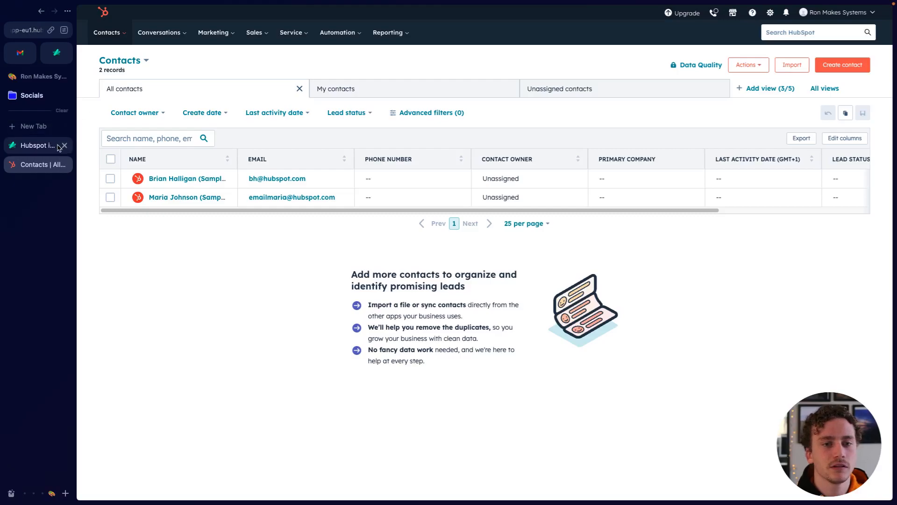
click(122, 35)
click(120, 60)
click(119, 35)
click(112, 76)
click(122, 38)
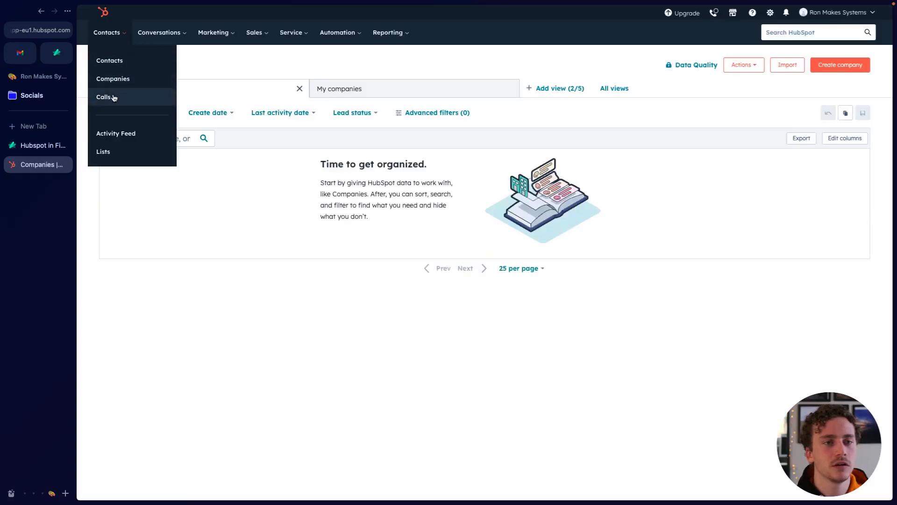
click(114, 97)
- View the conversations inbox, dismissing the AI Assistant and Conversation Summary introductions, and look over the available marketing tools
click(173, 37)
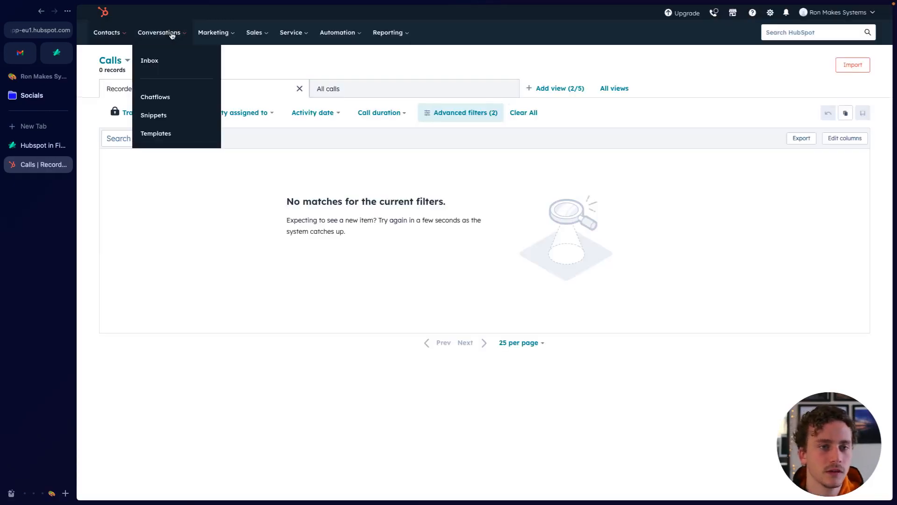
click(169, 60)
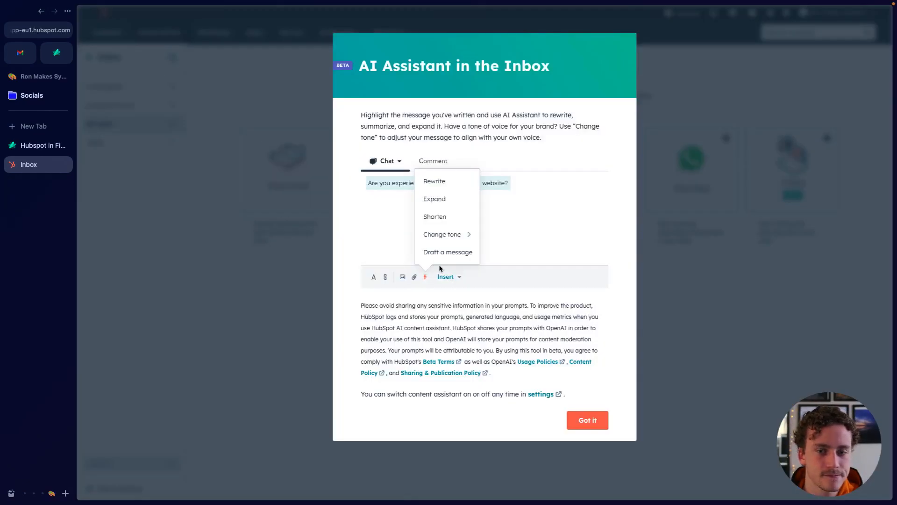
click(589, 418)
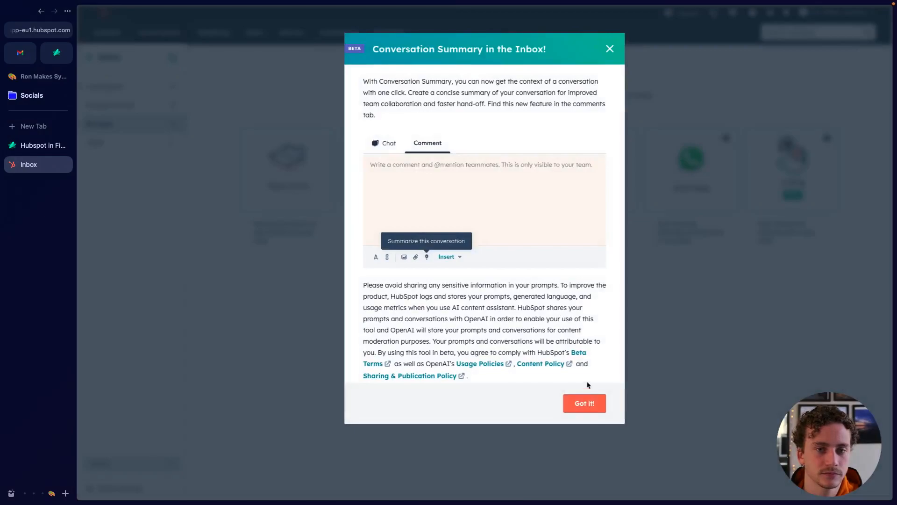
click(585, 405)
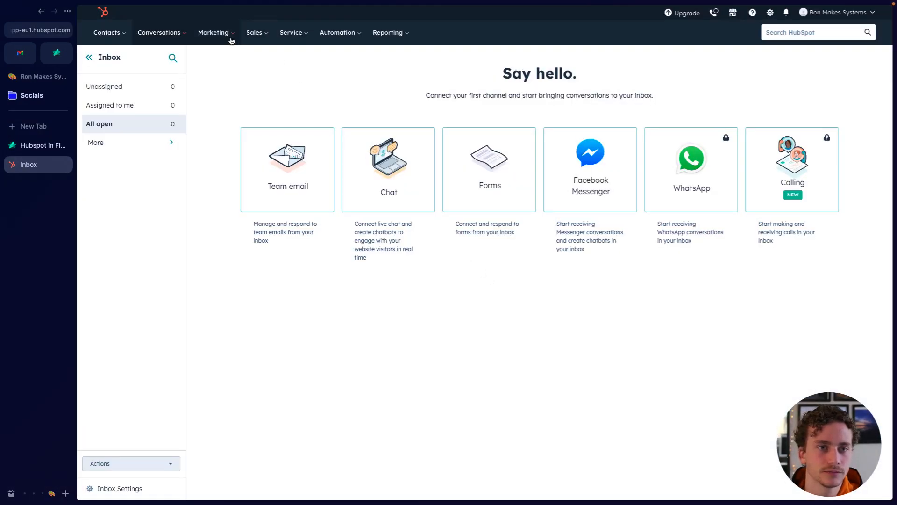
click(231, 38)
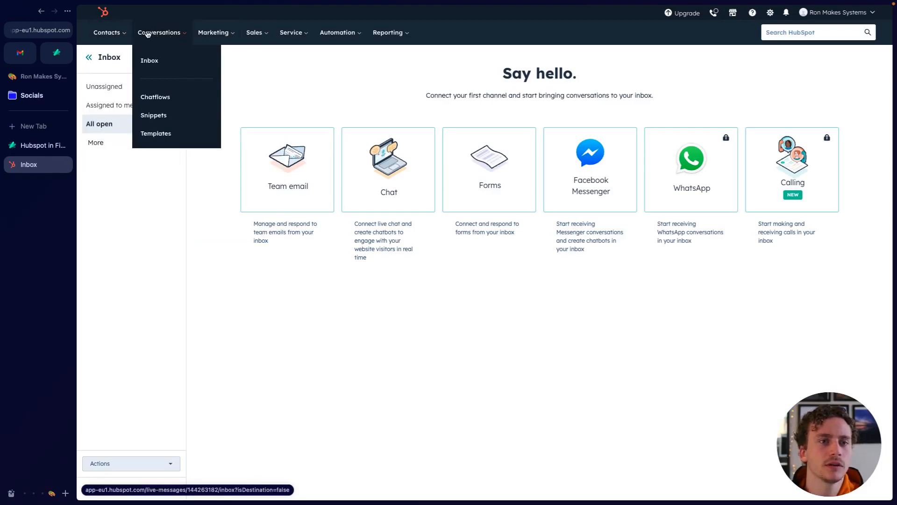
mouse_move(226, 39)
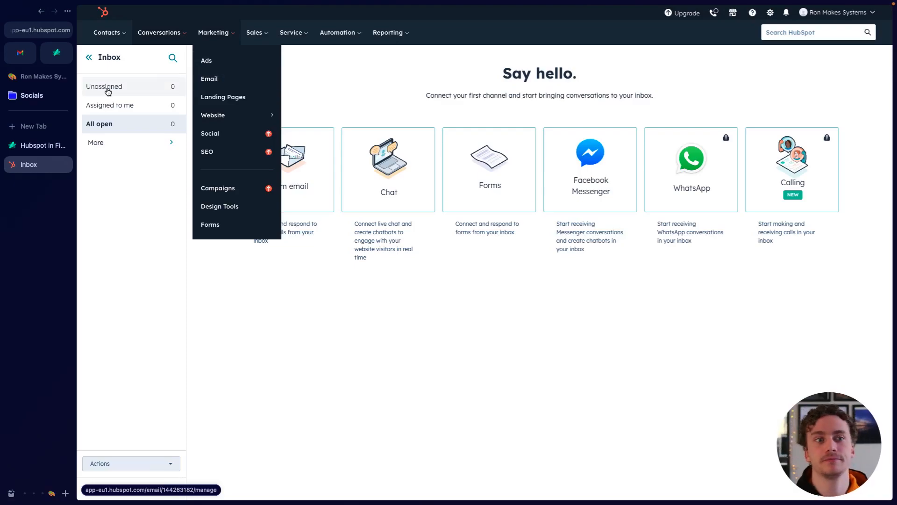
- Switch back to Fibery and rename Database 1 in the Hubspot in Fibery space as Contact
click(33, 146)
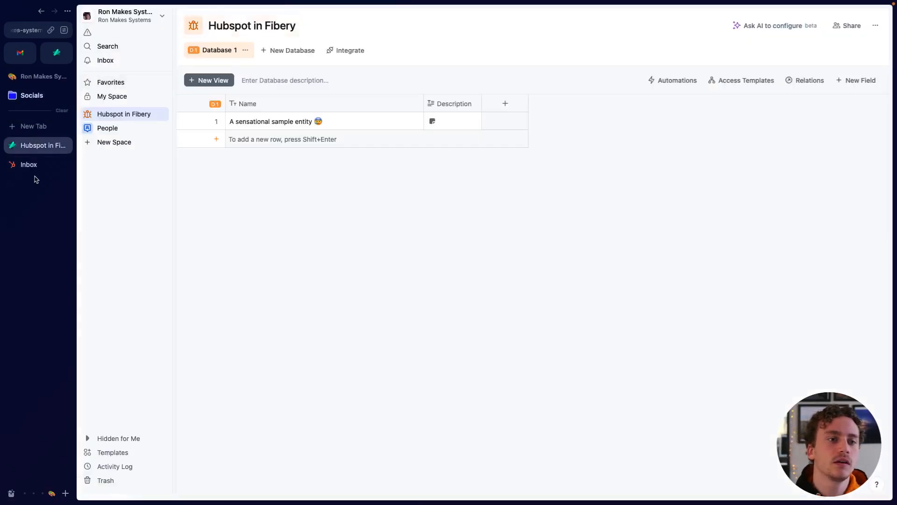
click(37, 169)
click(30, 147)
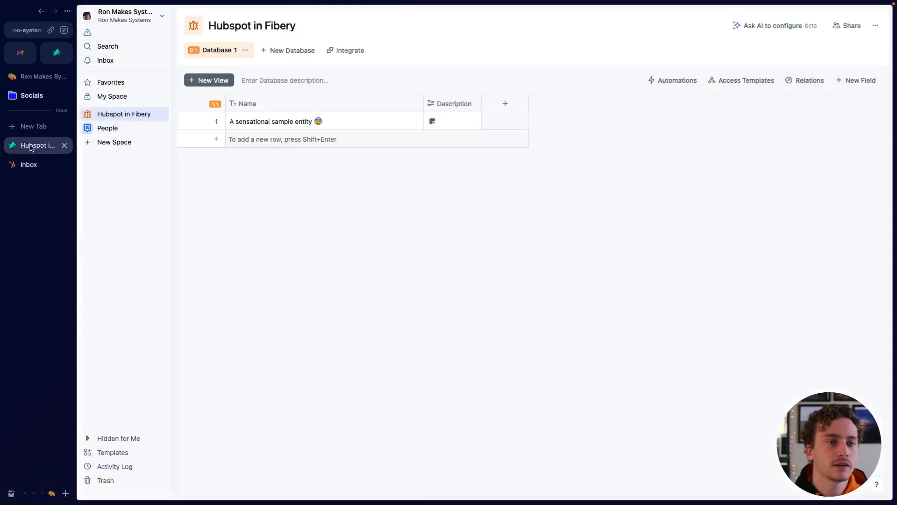
click(245, 50)
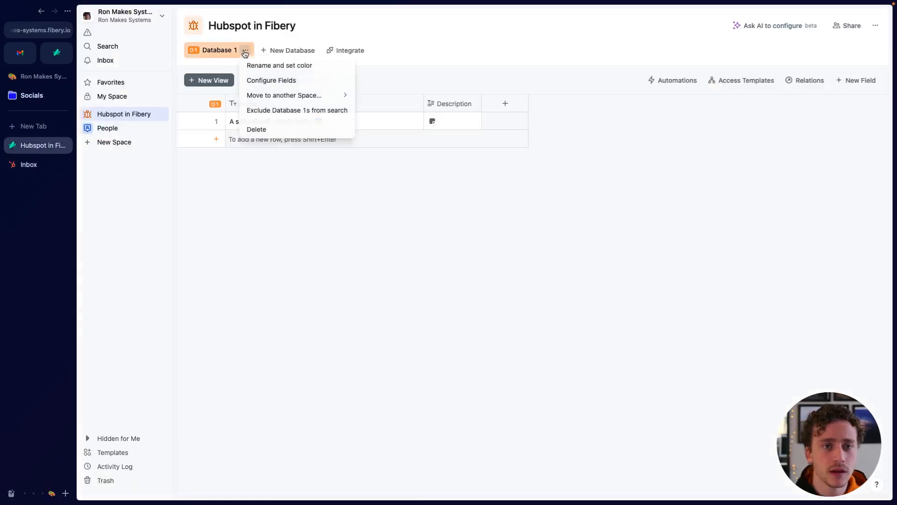
click(276, 65)
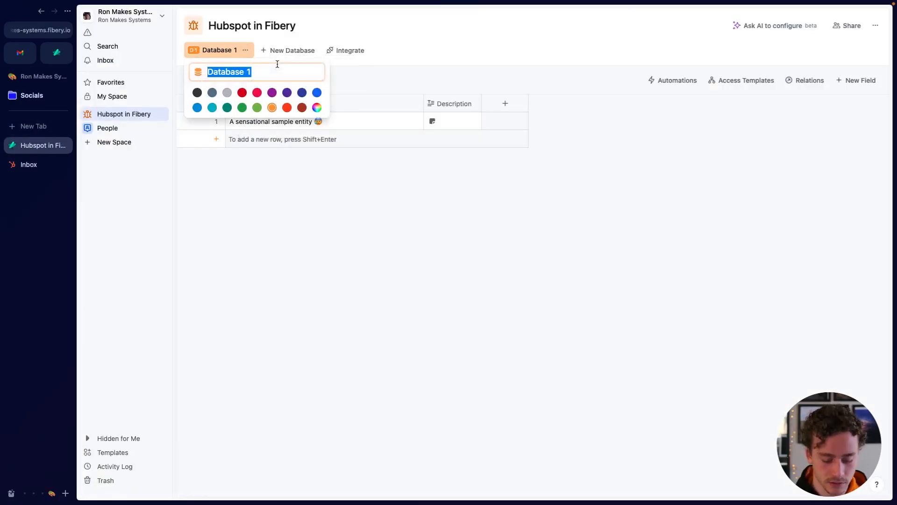
text(Contact)
key(Return)
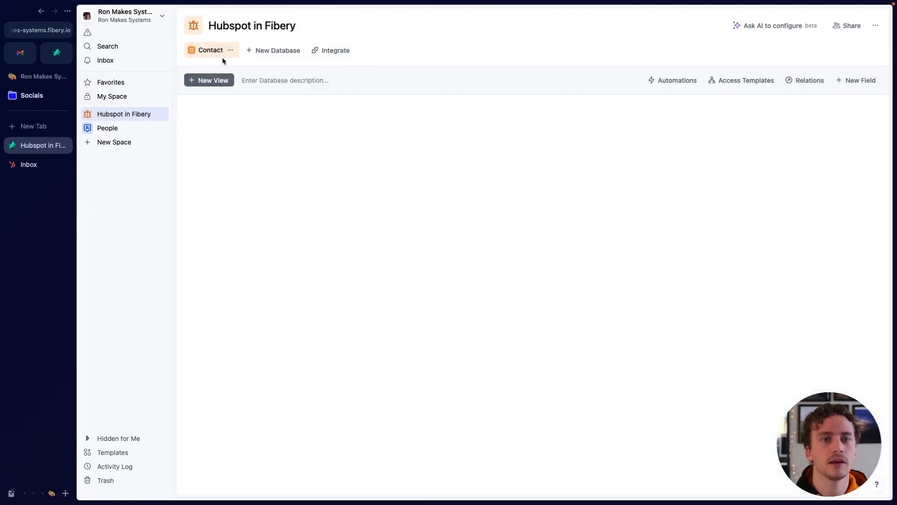
click(207, 50)
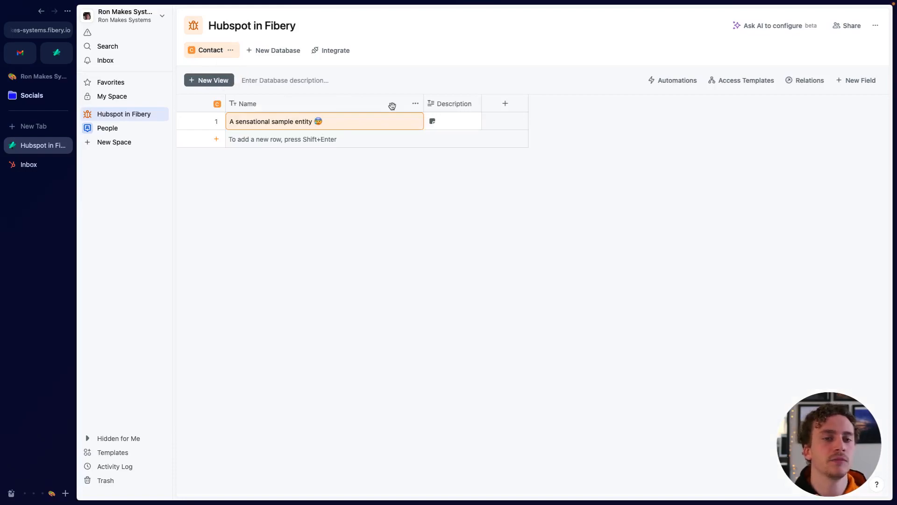
- Create a second database named Company in the Hubspot in Fibery space, checking HubSpot's contact categories for reference
click(271, 50)
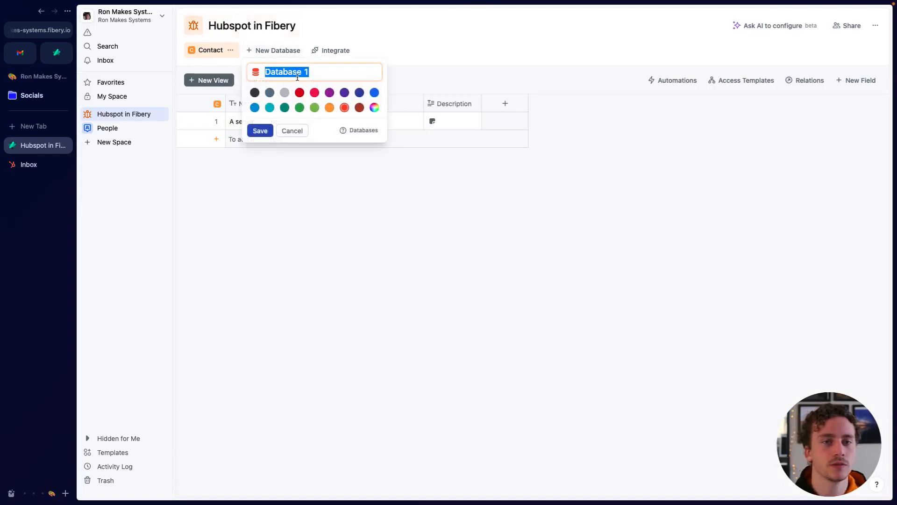
click(28, 164)
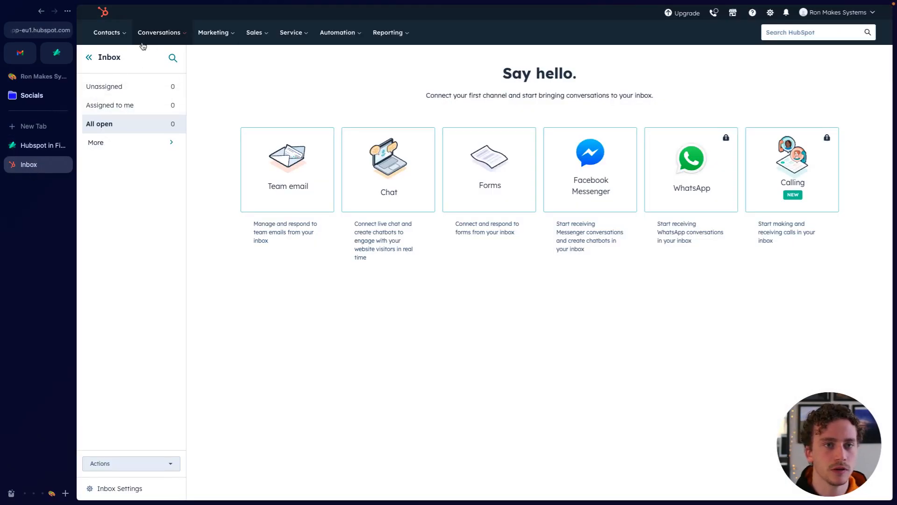
mouse_move(113, 41)
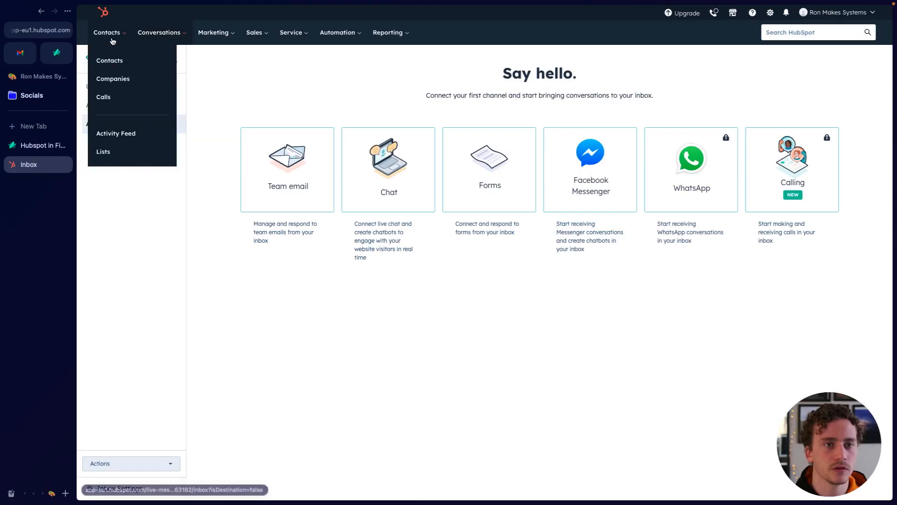
click(36, 148)
text(Compa)
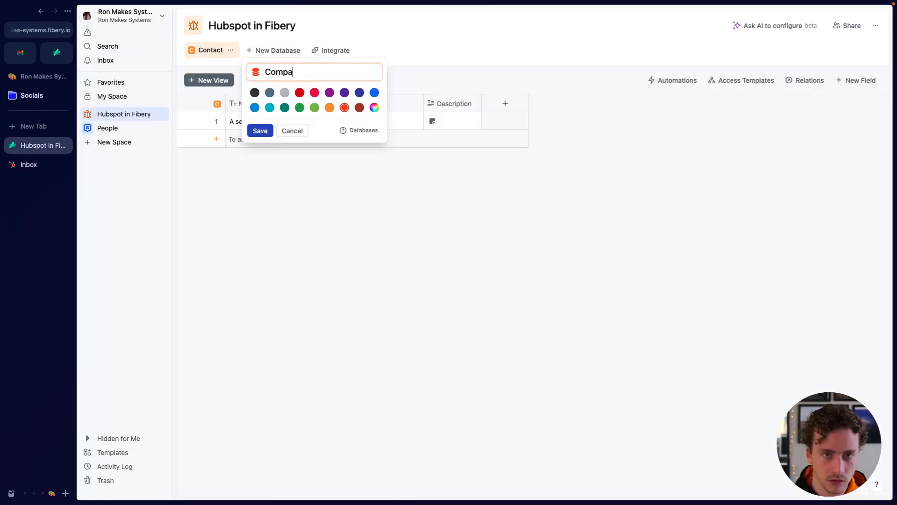
text(ny)
key(Return)
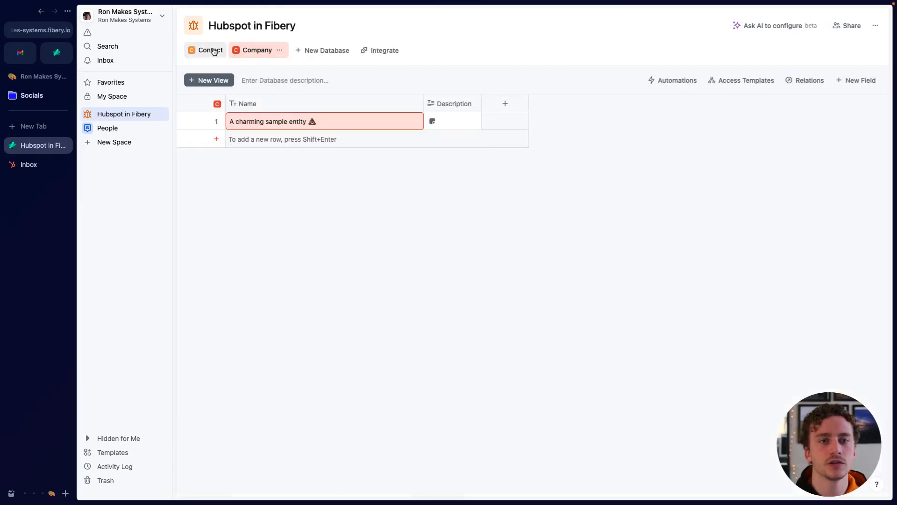
- Add a relation field from Company to Contact, with one company having many contacts, and check its contact picker on the sample company
click(505, 104)
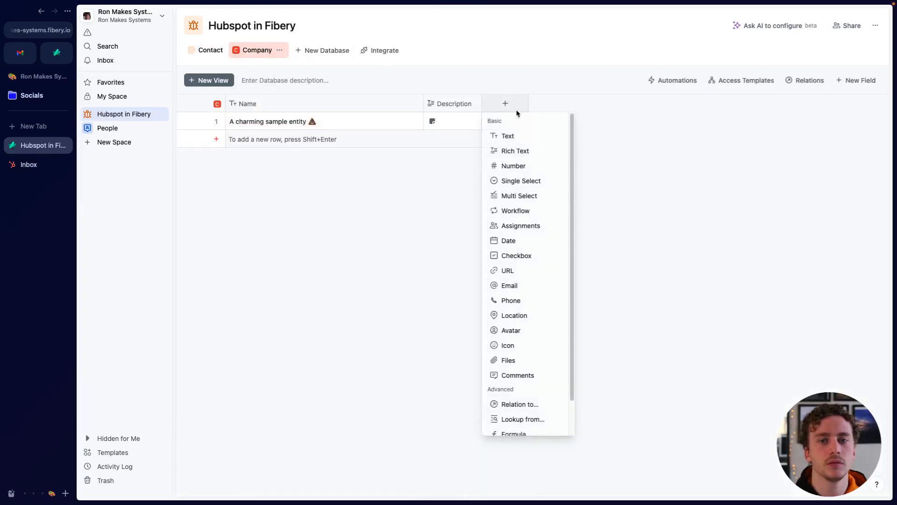
click(527, 405)
click(470, 164)
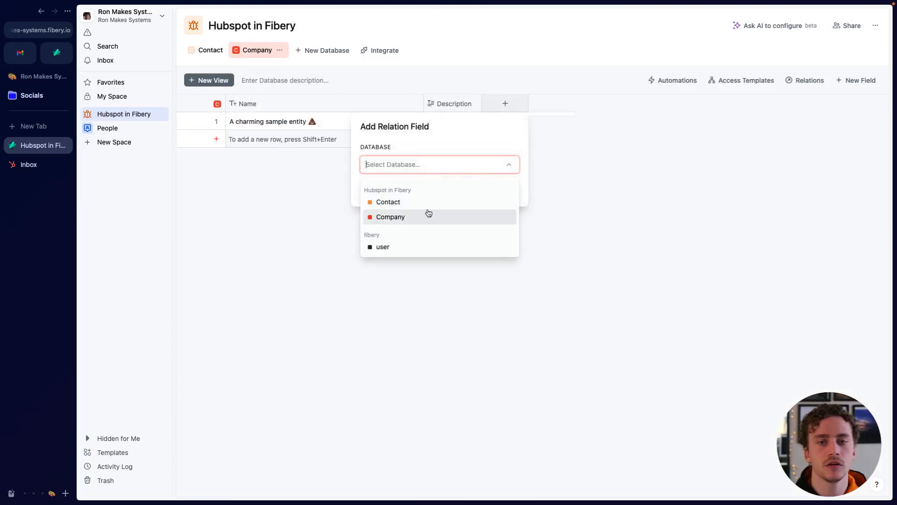
click(427, 203)
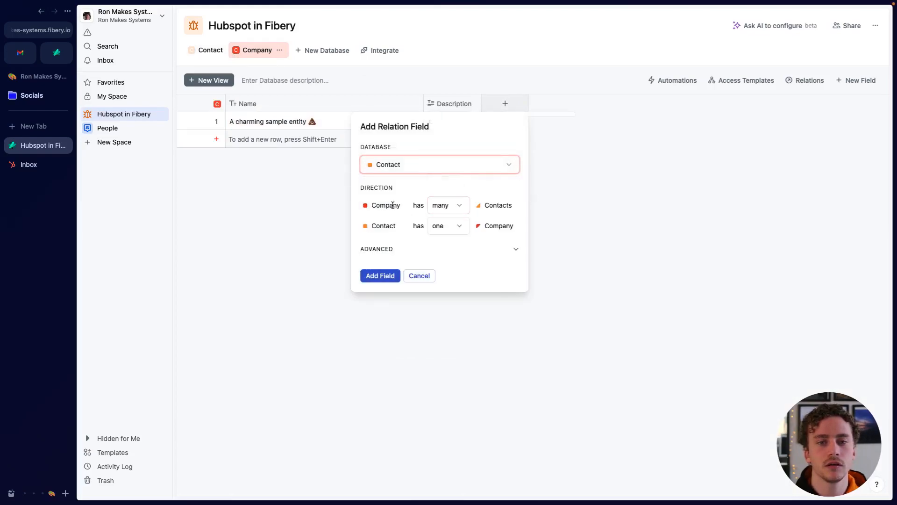
click(387, 276)
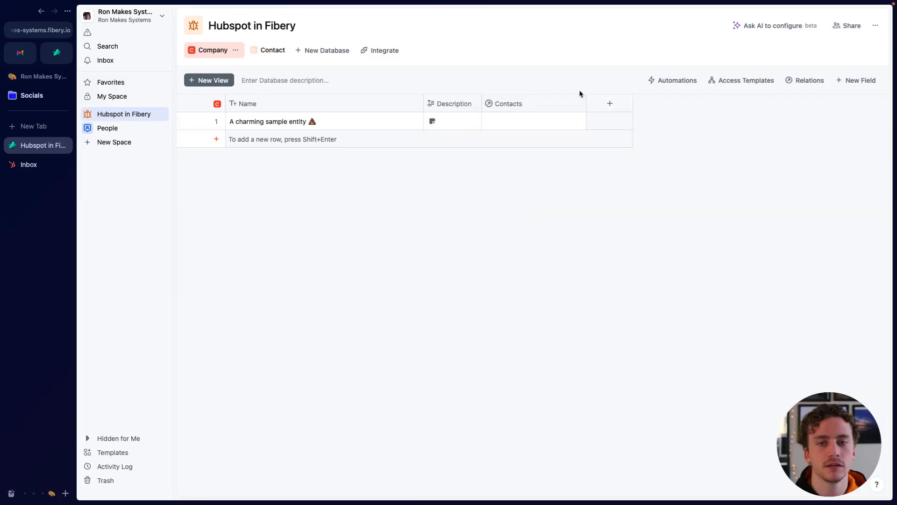
click(543, 124)
click(514, 127)
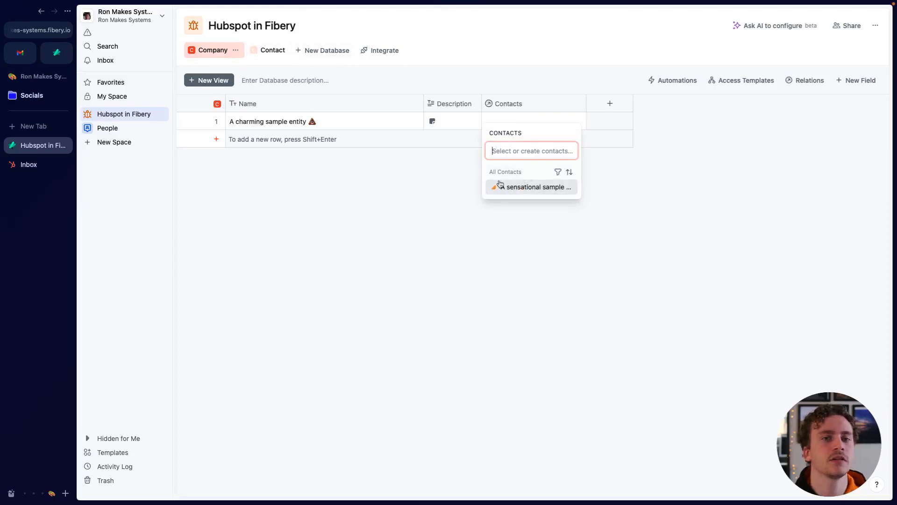
click(457, 196)
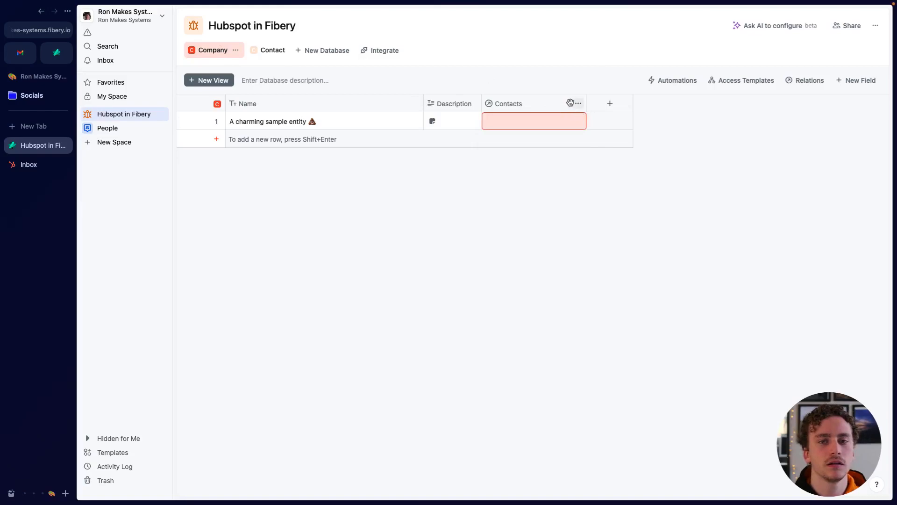
- Delete the Contacts relation field from the Company database
click(579, 103)
click(589, 134)
click(589, 134)
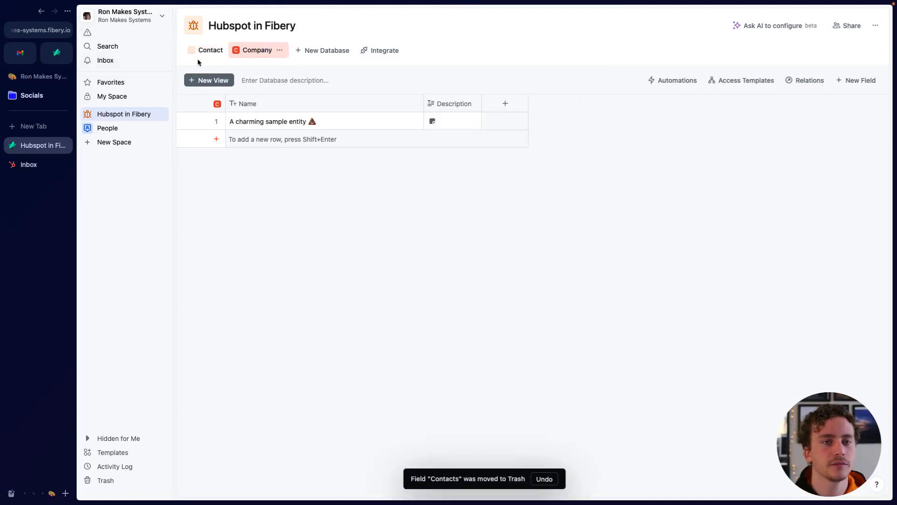
- Show the Contact database, switch to HubSpot, and look over the first sample contact's record
click(205, 52)
click(20, 164)
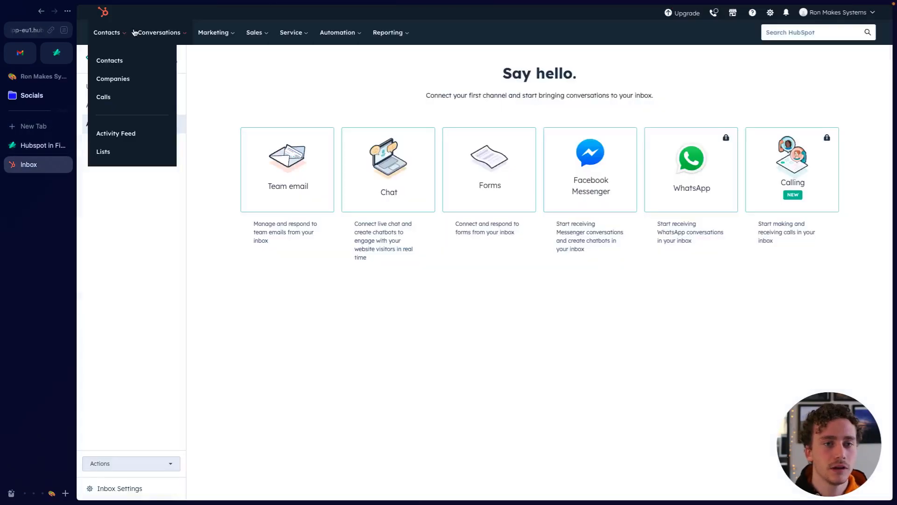
click(116, 61)
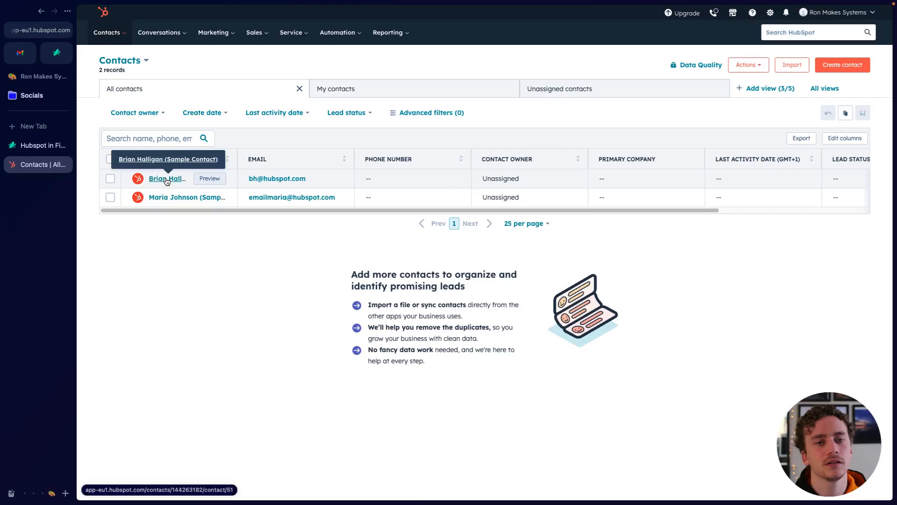
click(167, 180)
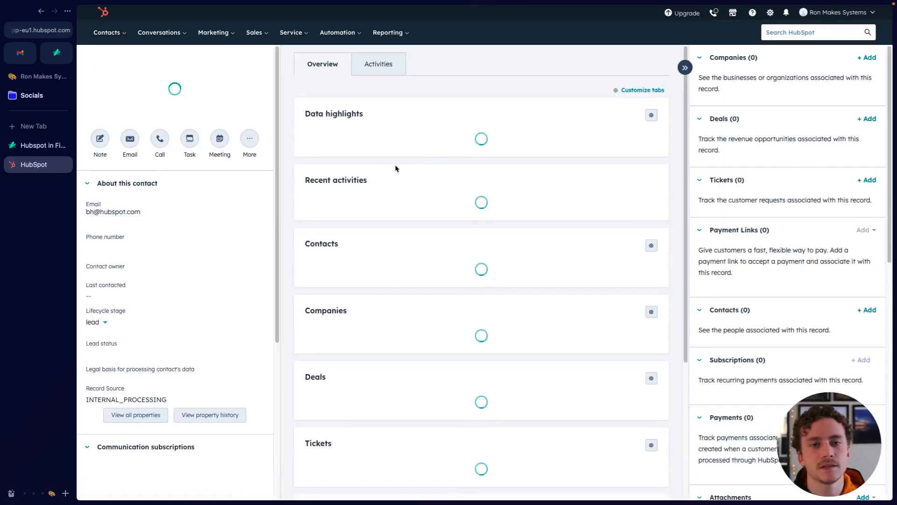
scroll(779, 263, down, 5)
scroll(778, 263, up, 5)
scroll(230, 323, down, 3)
scroll(229, 328, up, 3)
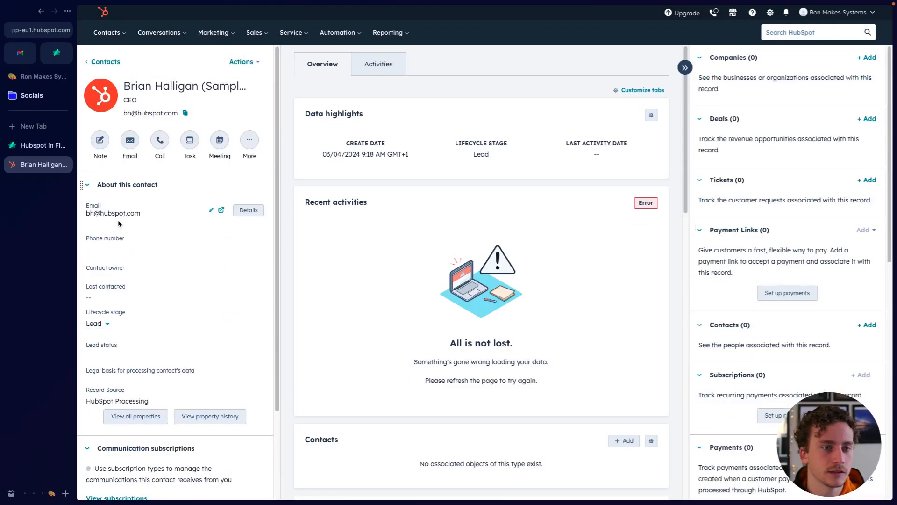
- Examine the About this contact properties, including the contact owner, the Lifecycle stage options and the lead status
click(89, 187)
click(89, 187)
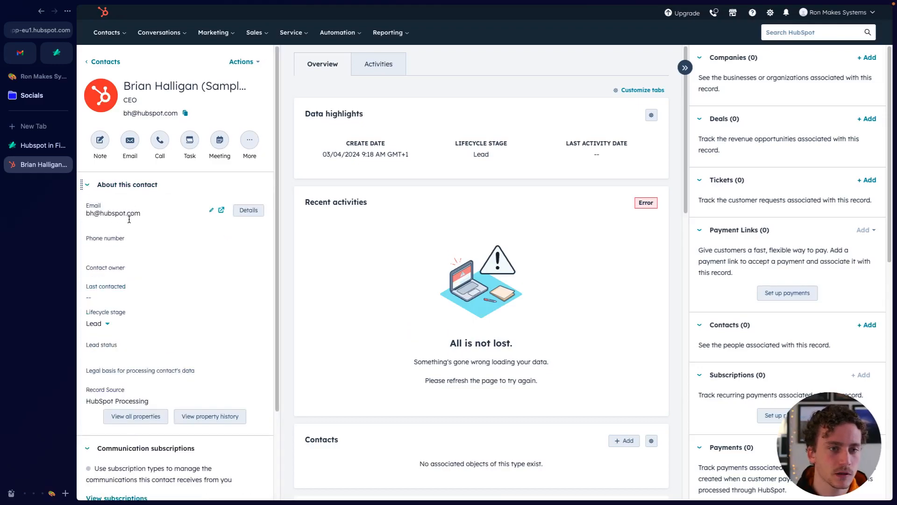
click(122, 274)
click(122, 274)
click(115, 325)
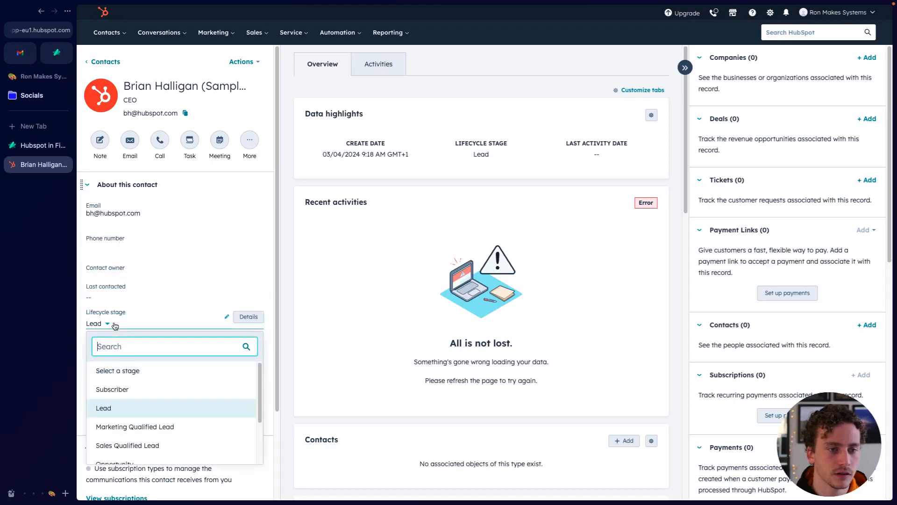
click(112, 326)
scroll(108, 331, down, 1)
click(105, 336)
click(106, 337)
- Review the options for the legal basis for processing the contact's data and the remaining sections below the contact's properties
click(99, 361)
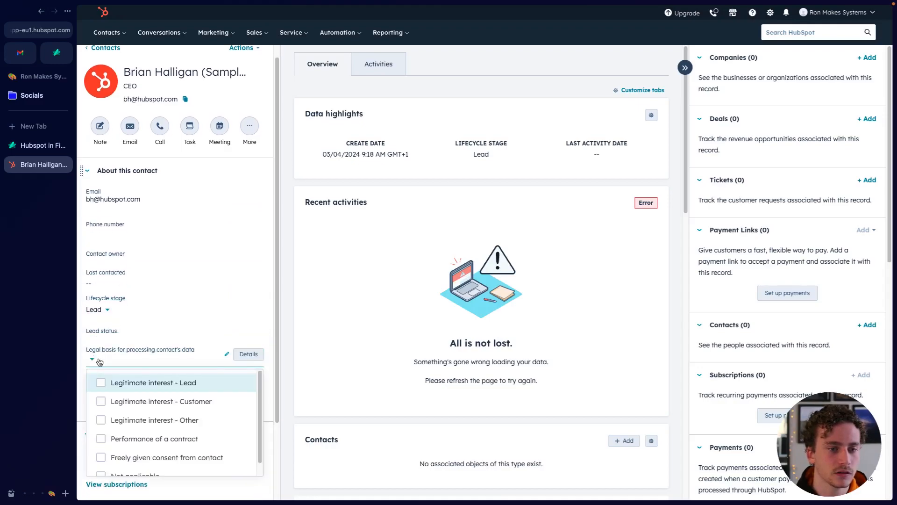
scroll(127, 409, down, 1)
scroll(125, 374, up, 1)
click(124, 367)
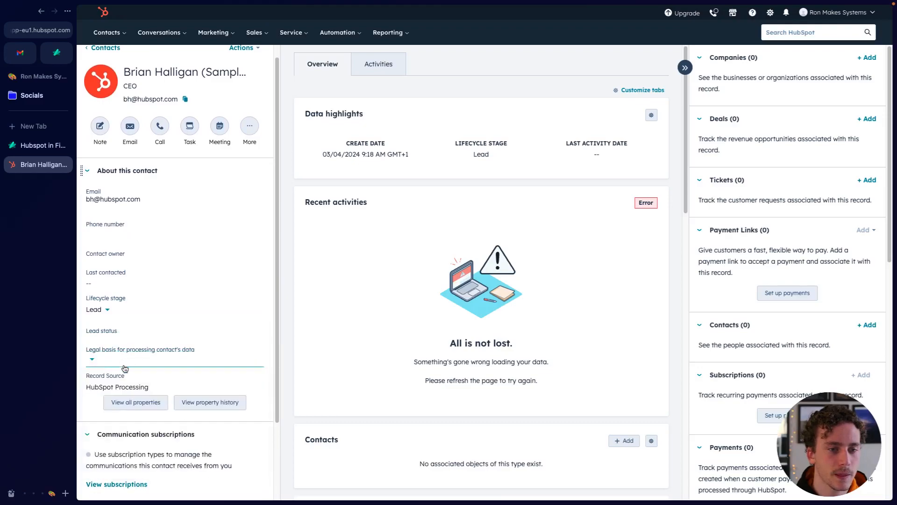
scroll(124, 376, down, 1)
click(122, 350)
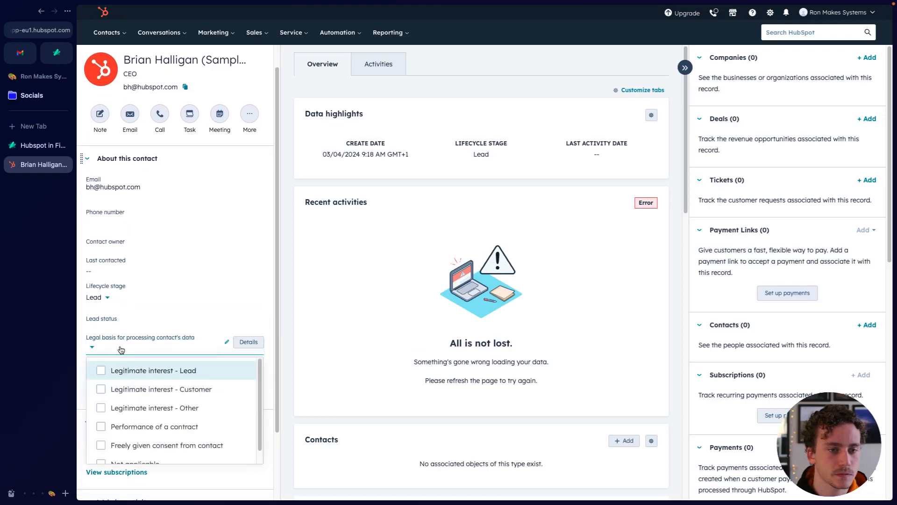
scroll(122, 381, down, 1)
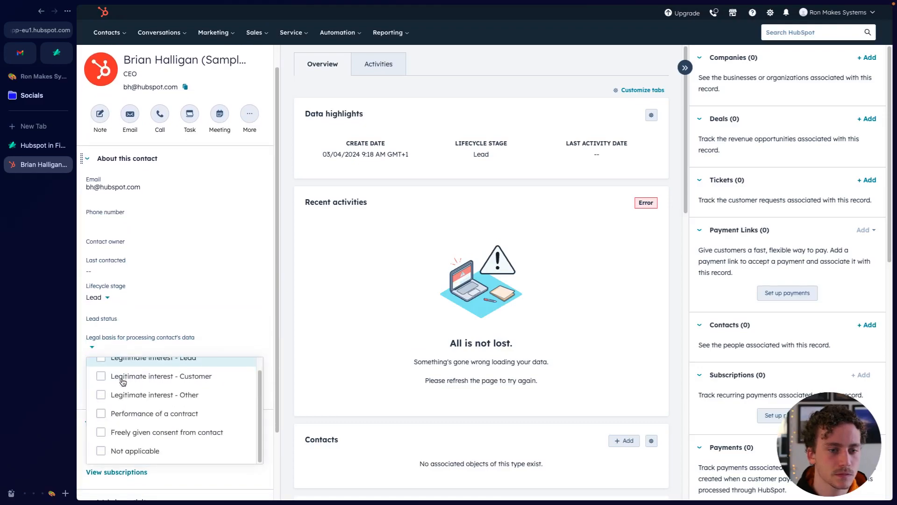
click(109, 349)
scroll(122, 332, down, 1)
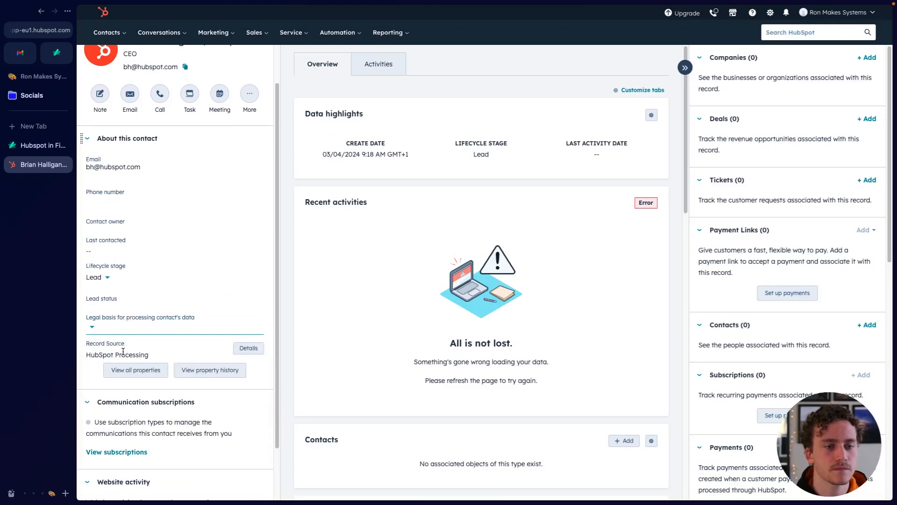
scroll(123, 351, down, 1)
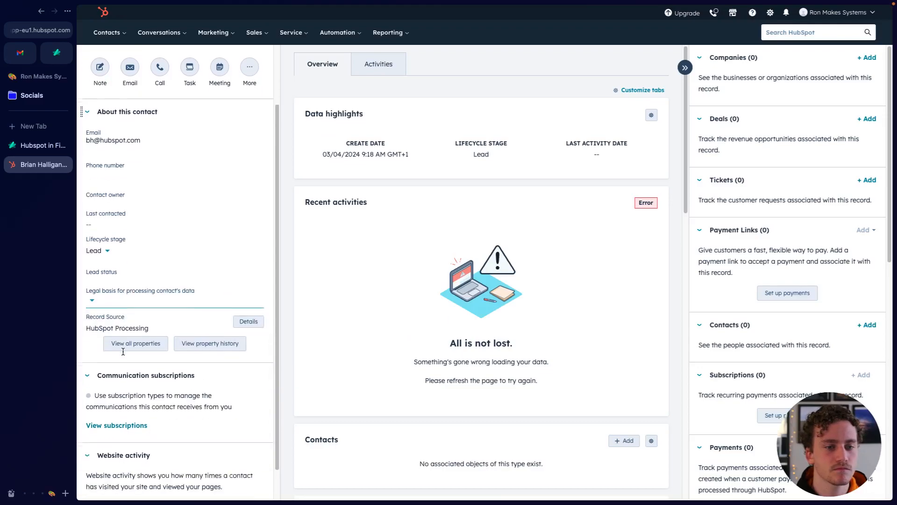
scroll(123, 351, down, 1)
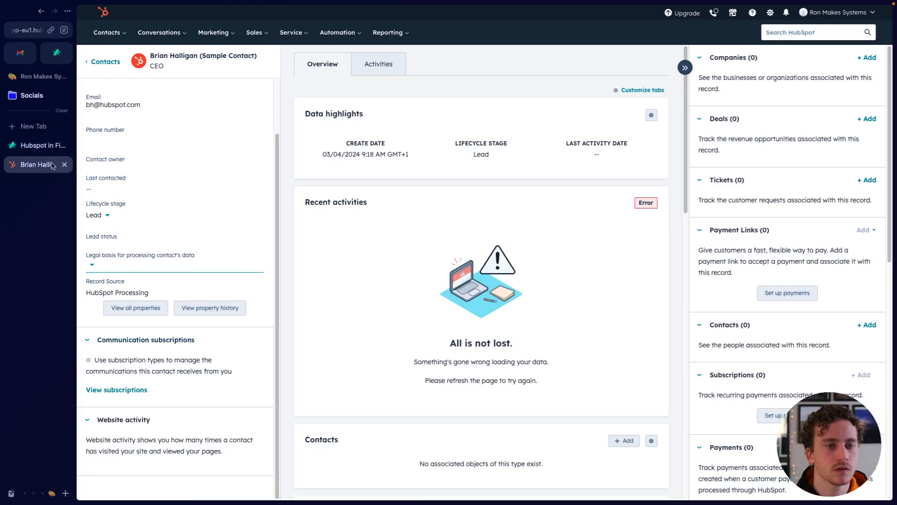
scroll(108, 197, up, 2)
- Switch back to Fibery, place the HubSpot contact record beside it in a split view, and hide the browser sidebar
click(21, 148)
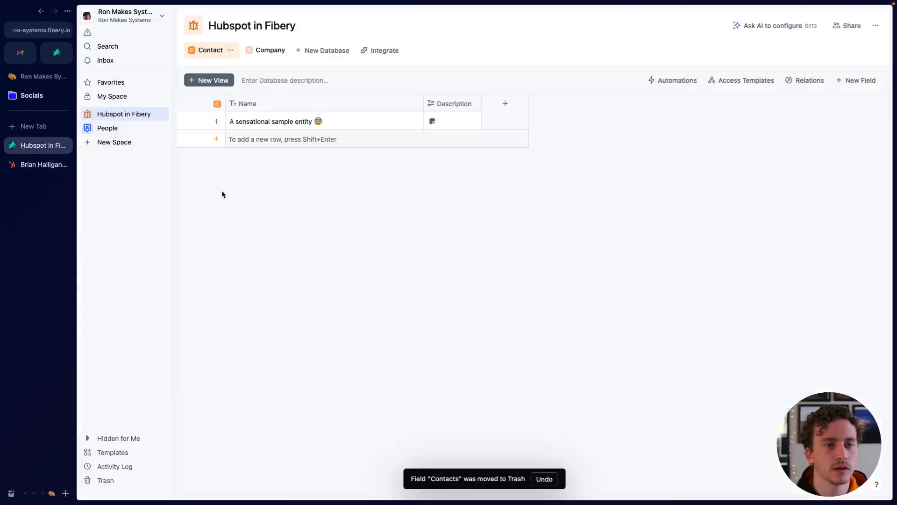
drag(38, 169, 704, 143)
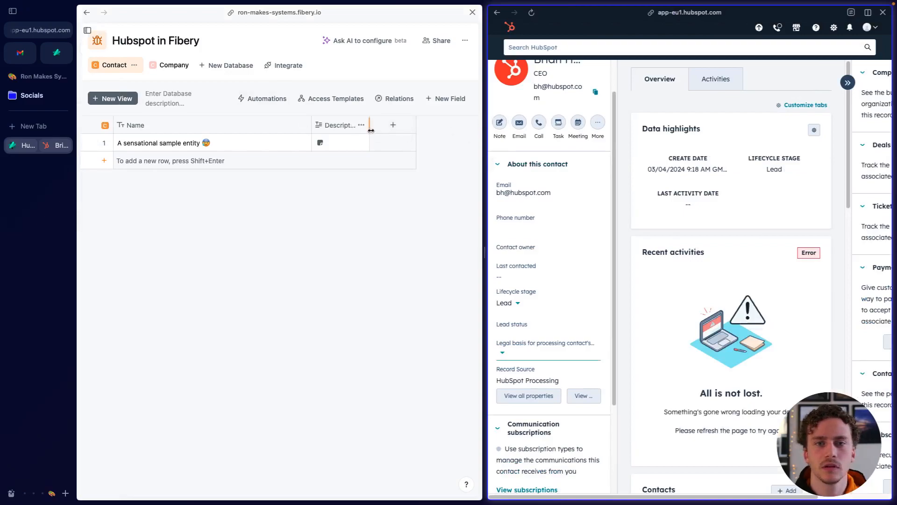
key(super+s)
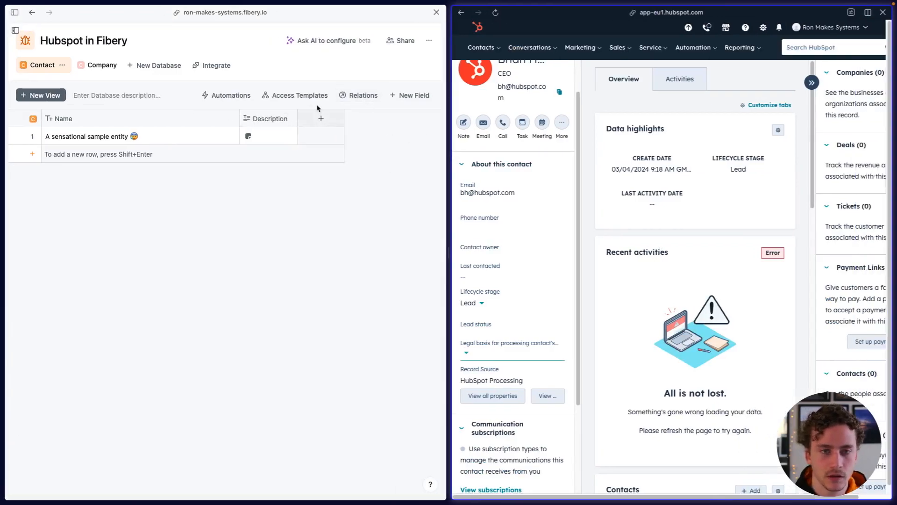
- Delete the Description field from the Contact database
click(290, 118)
click(327, 149)
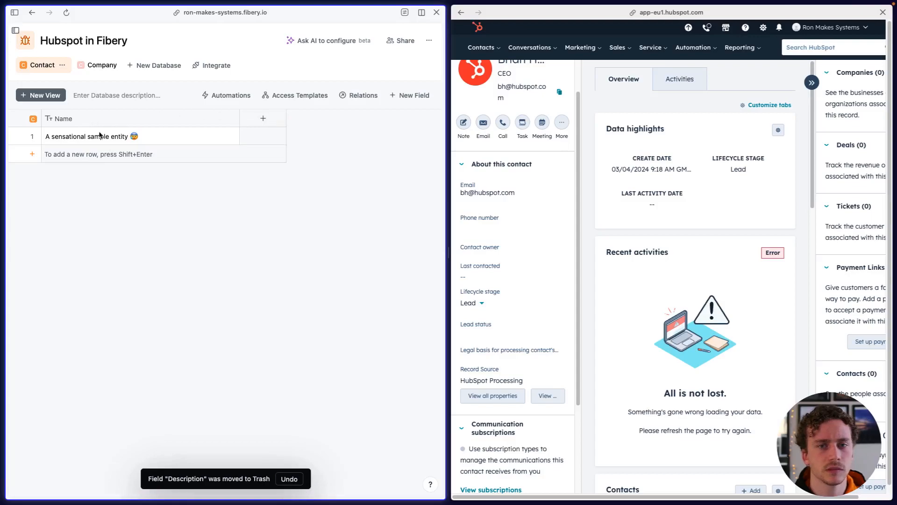
- Rename the sample Contact entity with the full name of the sample contact shown in HubSpot
scroll(483, 140, up, 1)
scroll(483, 139, up, 1)
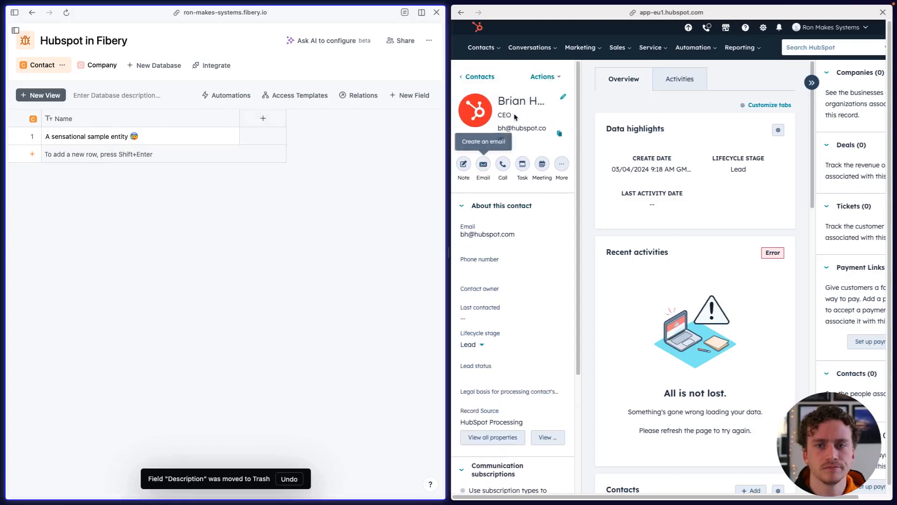
click(525, 98)
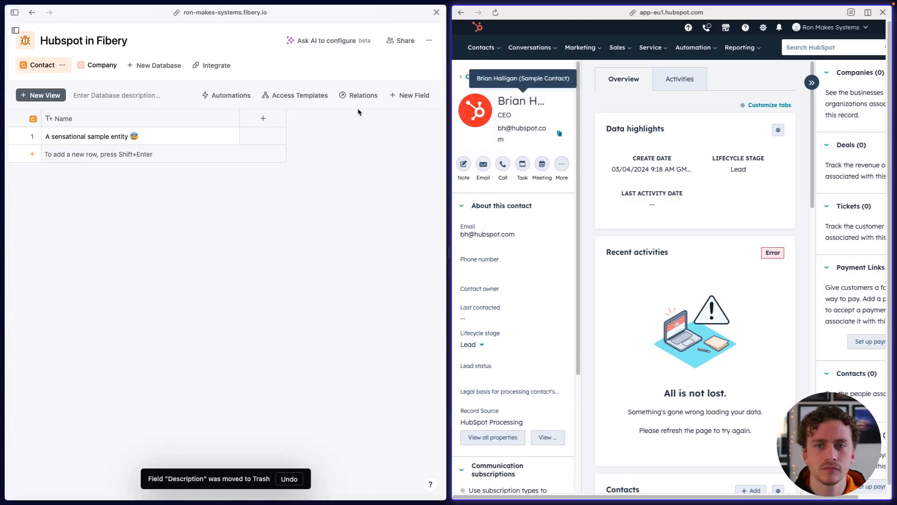
click(226, 120)
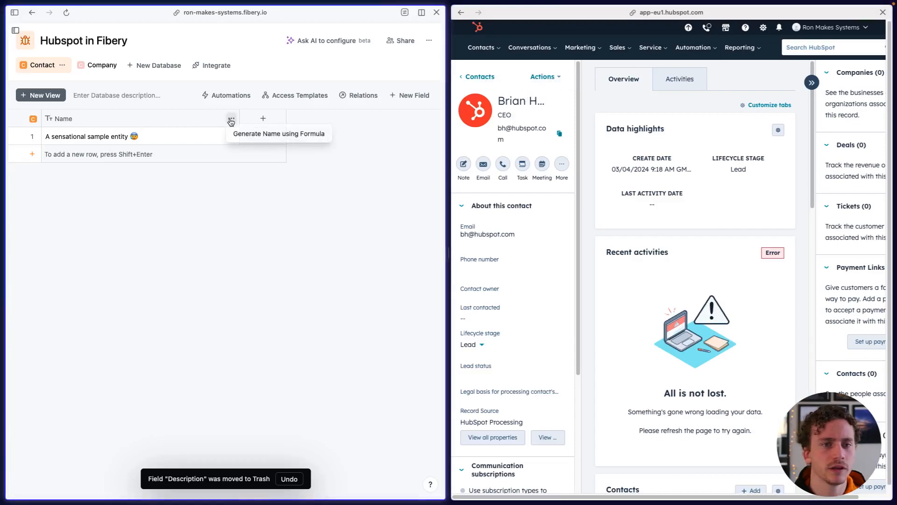
double_click(138, 136)
text(B)
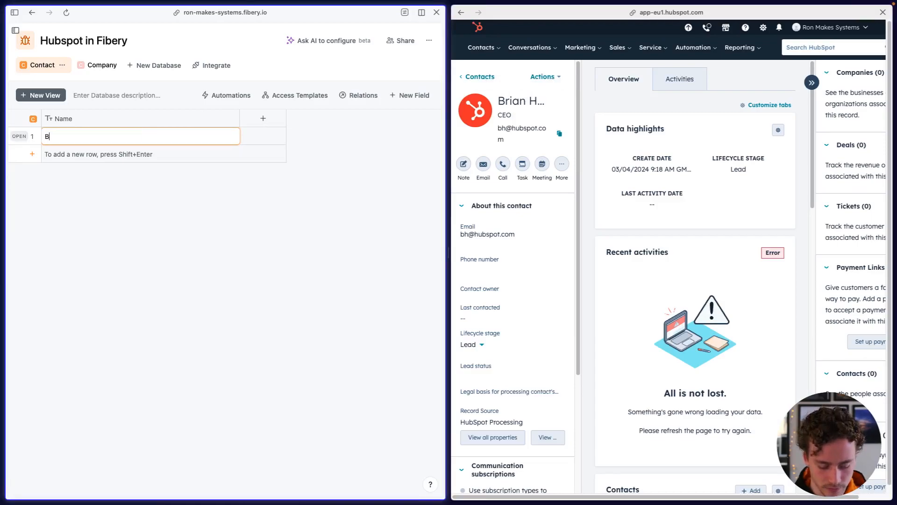
text(rians)
key(BackSpace)
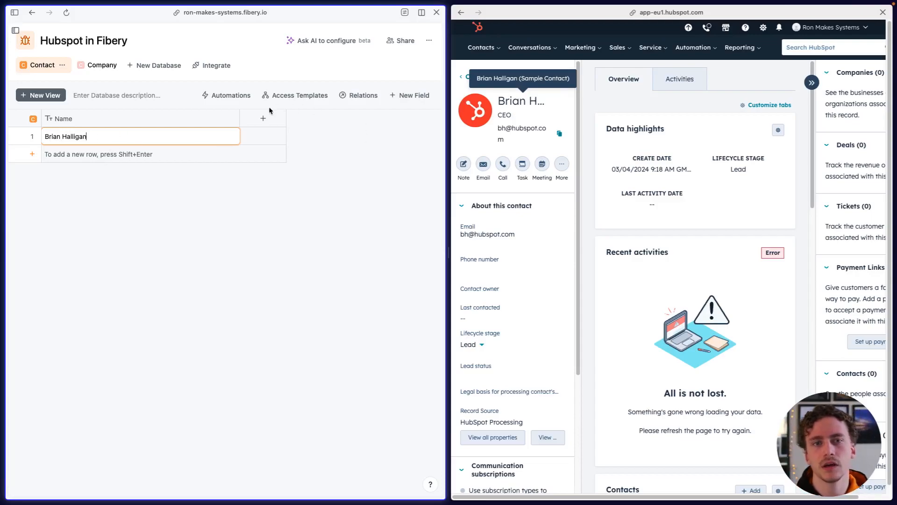
- Add an Email field named Email and a Phone field named Phone to the Contact database
click(264, 118)
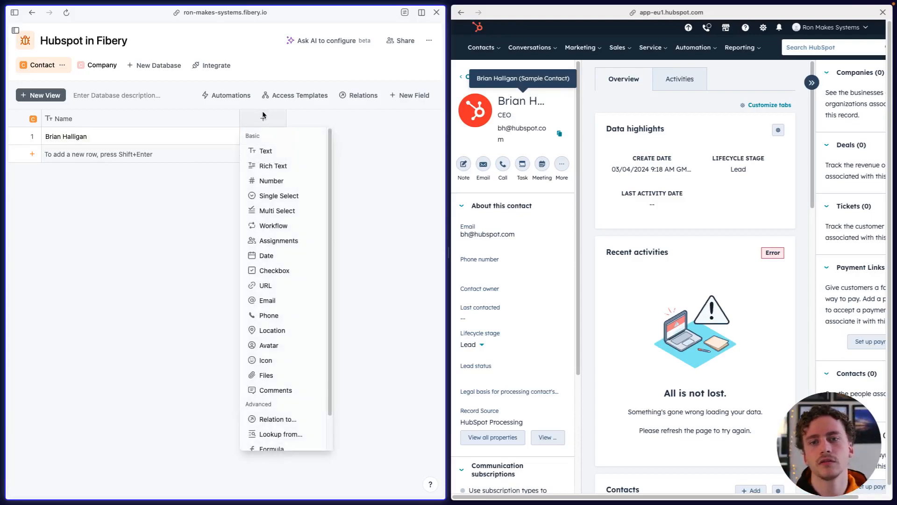
click(270, 309)
click(138, 247)
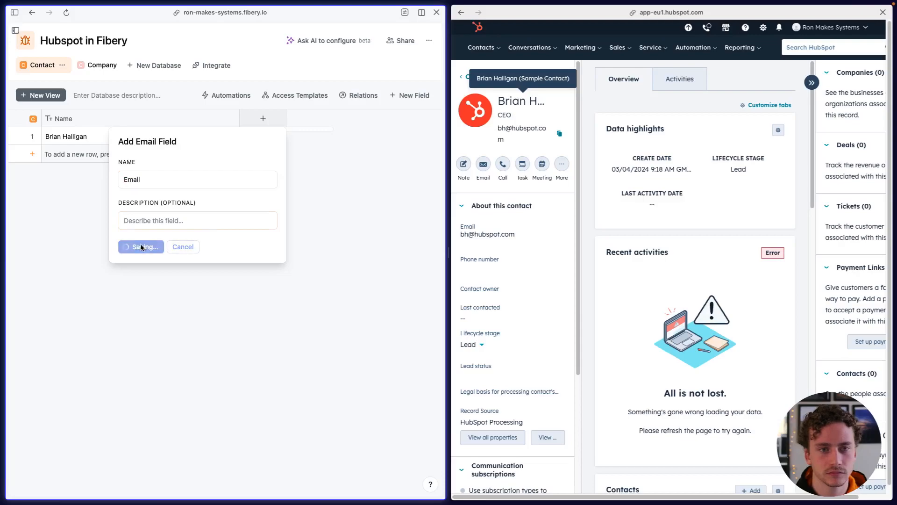
click(351, 122)
click(363, 314)
click(220, 246)
- Add an Assignments field to the Contact database to match HubSpot's contact owner
scroll(350, 233, right, 1)
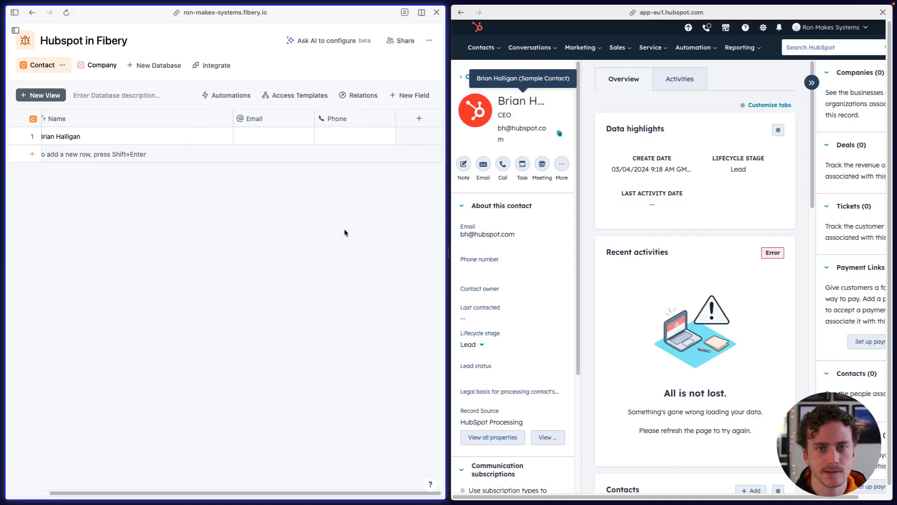
click(412, 121)
click(383, 239)
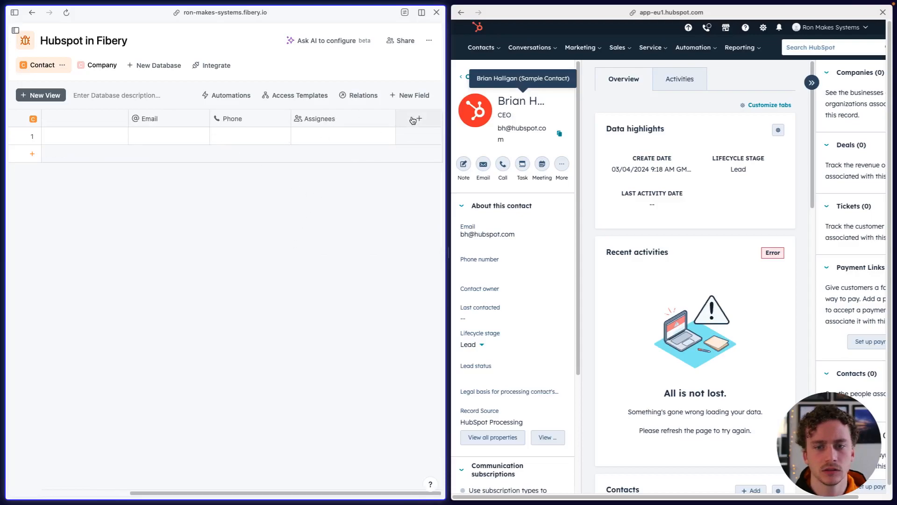
click(413, 121)
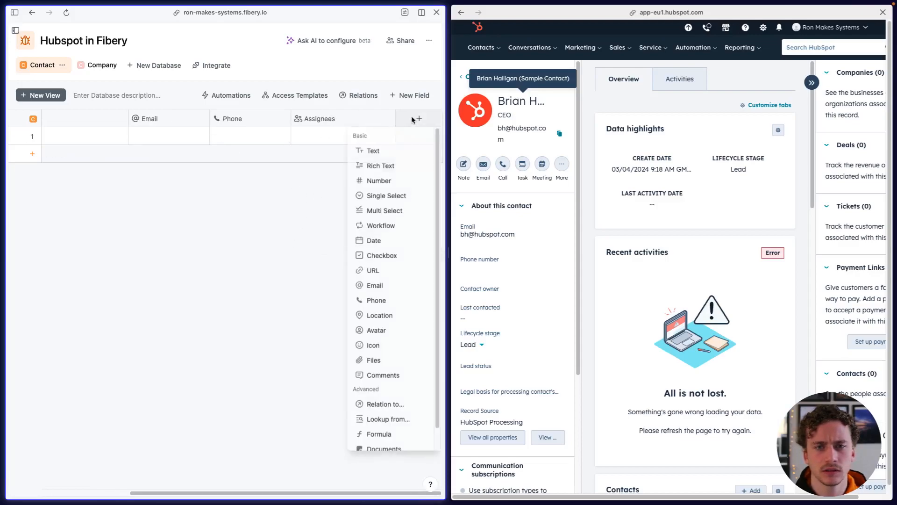
click(255, 213)
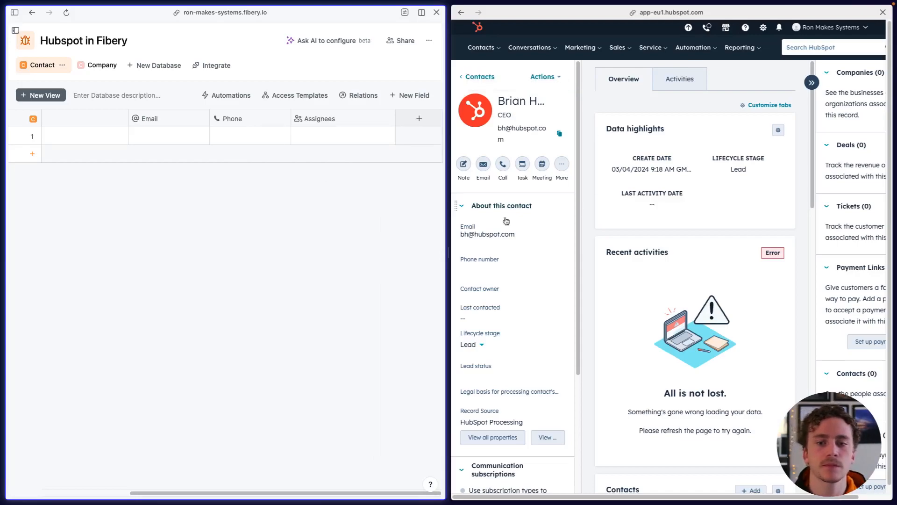
- Examine the Lifecycle stage options on the HubSpot contact and the field types available for the Fibery Contact database
click(413, 122)
scroll(379, 309, down, 1)
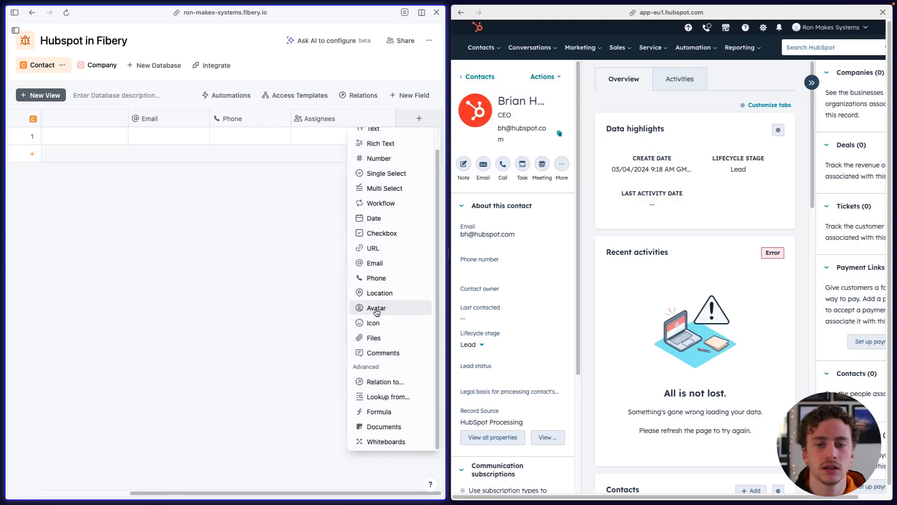
click(490, 346)
scroll(495, 449, down, 4)
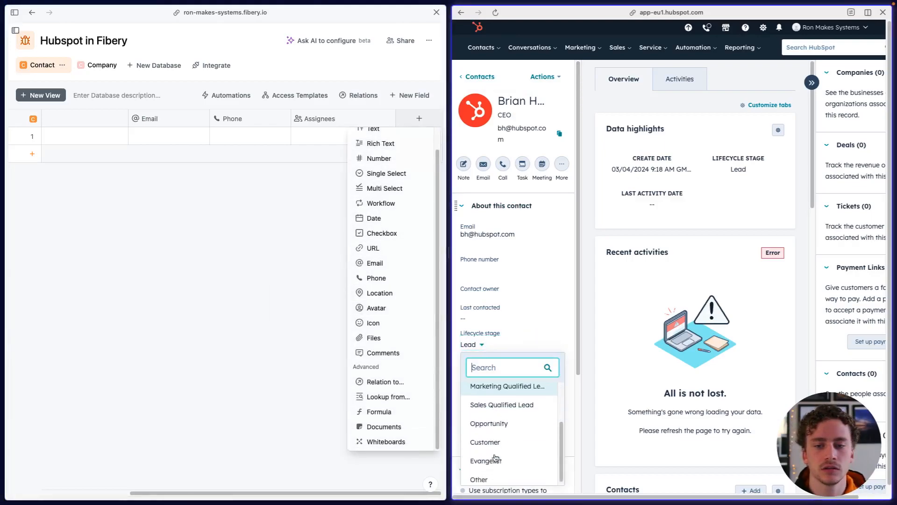
scroll(496, 458, up, 3)
scroll(486, 428, down, 3)
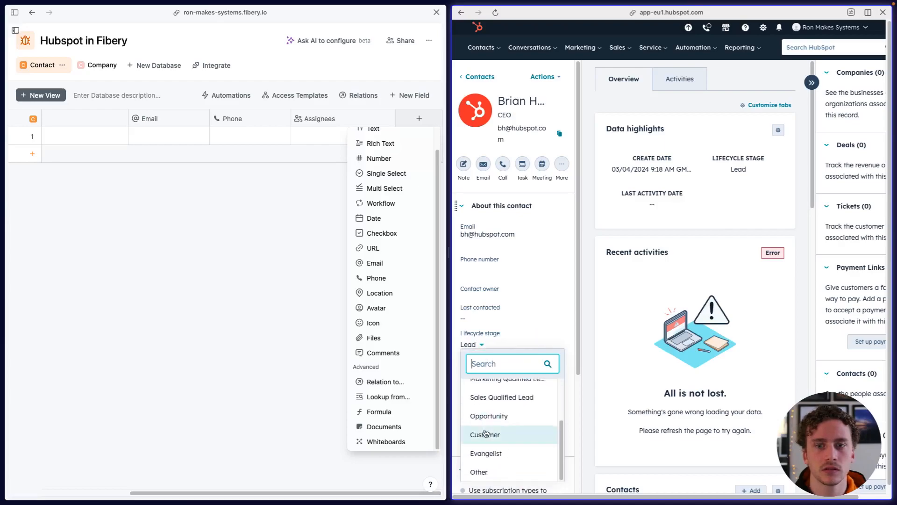
scroll(485, 431, up, 3)
scroll(486, 428, down, 3)
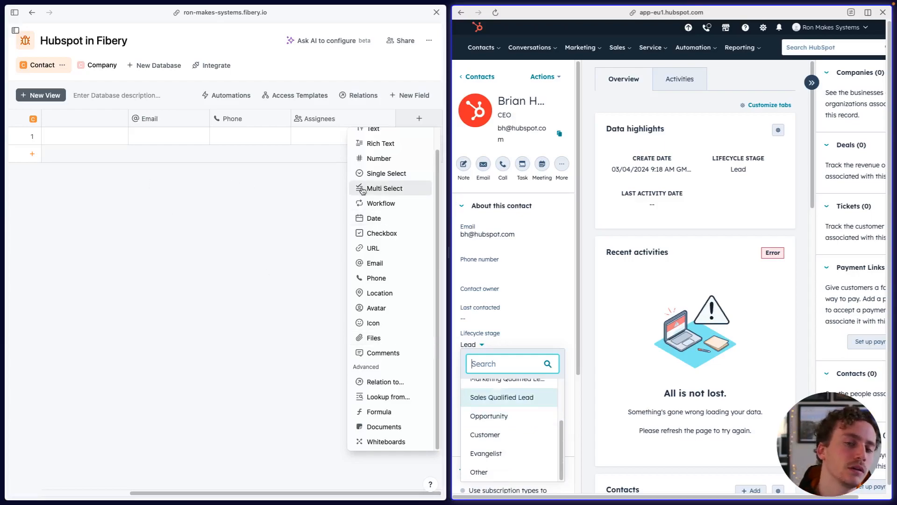
scroll(374, 201, up, 1)
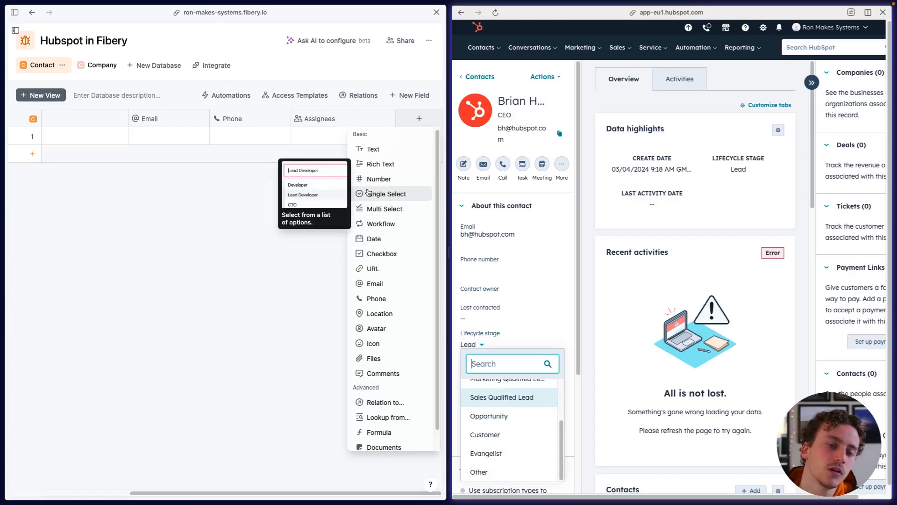
scroll(357, 299, down, 1)
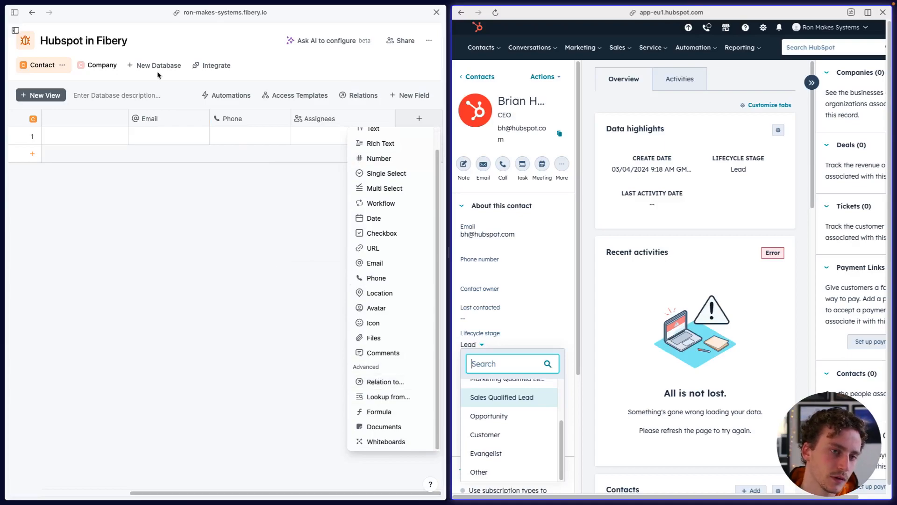
scroll(509, 459, down, 1)
scroll(510, 459, up, 3)
scroll(507, 421, down, 3)
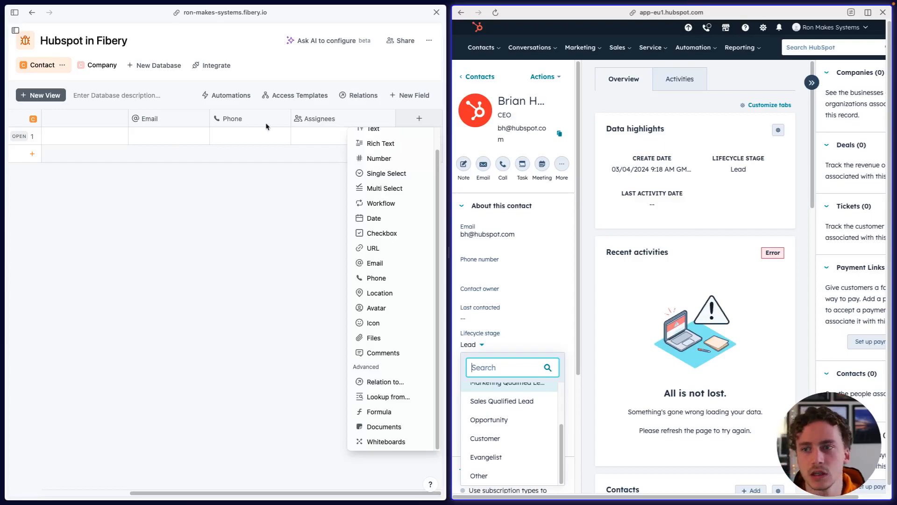
- Create a company in HubSpot with the domain name hubspot.com, keeping the auto-filled company details
click(482, 47)
click(489, 94)
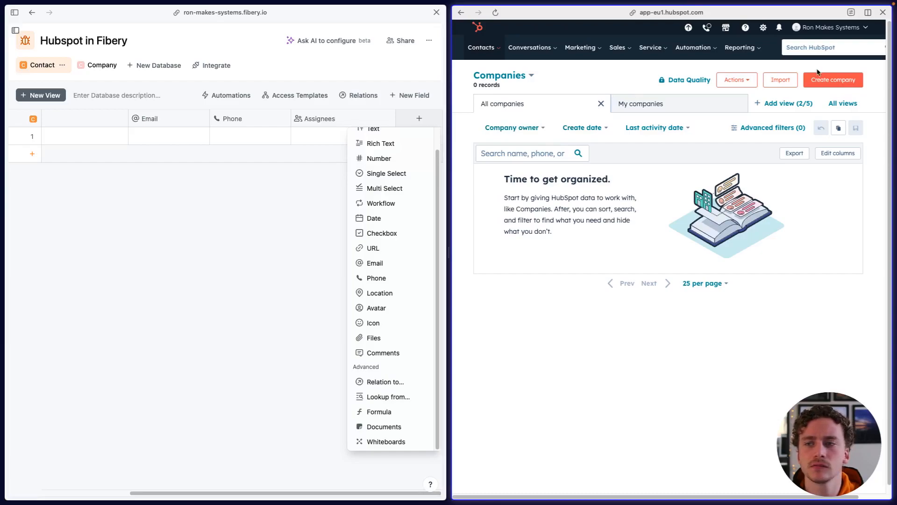
click(828, 80)
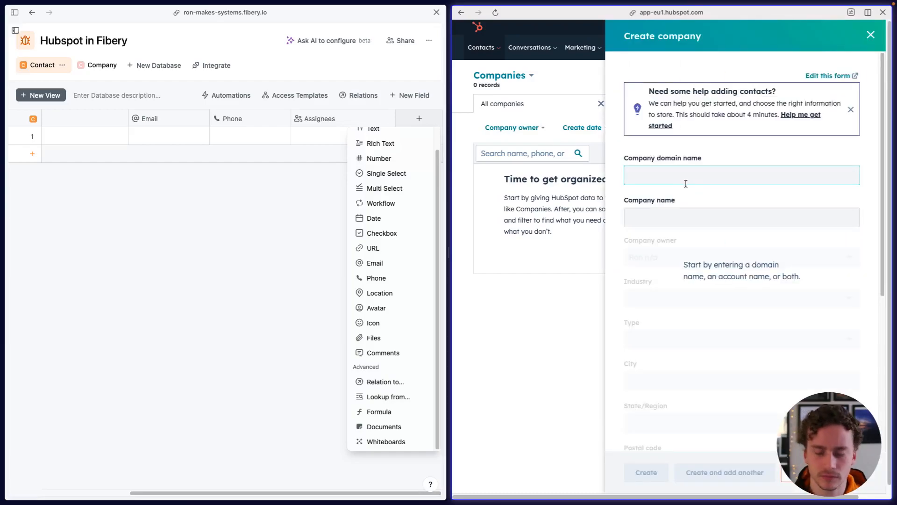
text(hubspot.com)
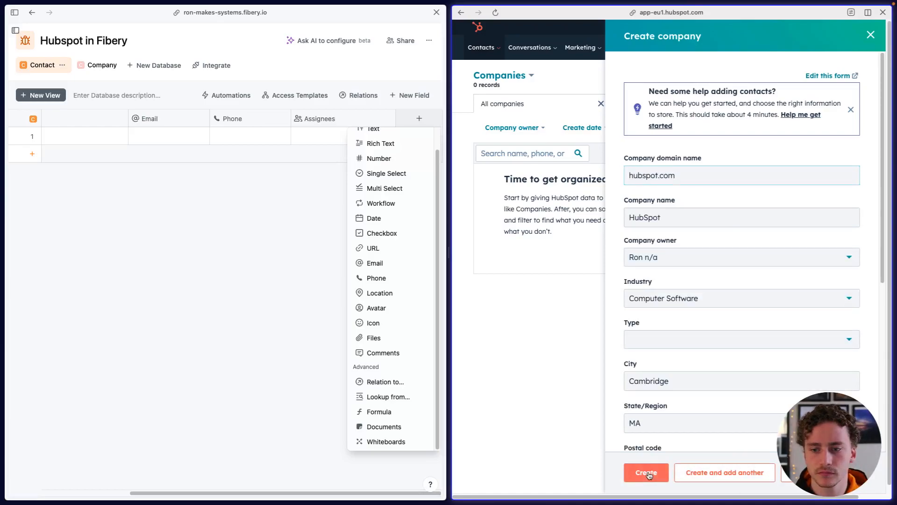
click(649, 474)
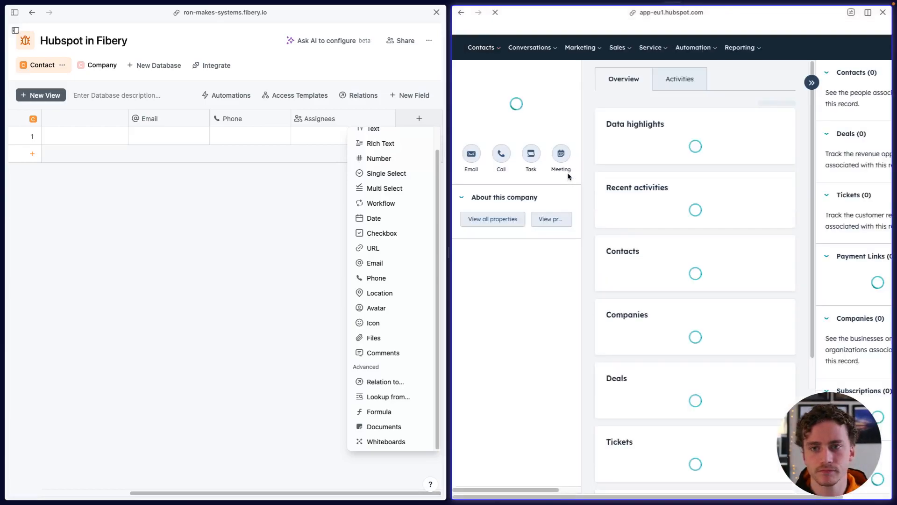
- Examine the new HubSpot company record's properties and its associated record sections
scroll(534, 271, down, 5)
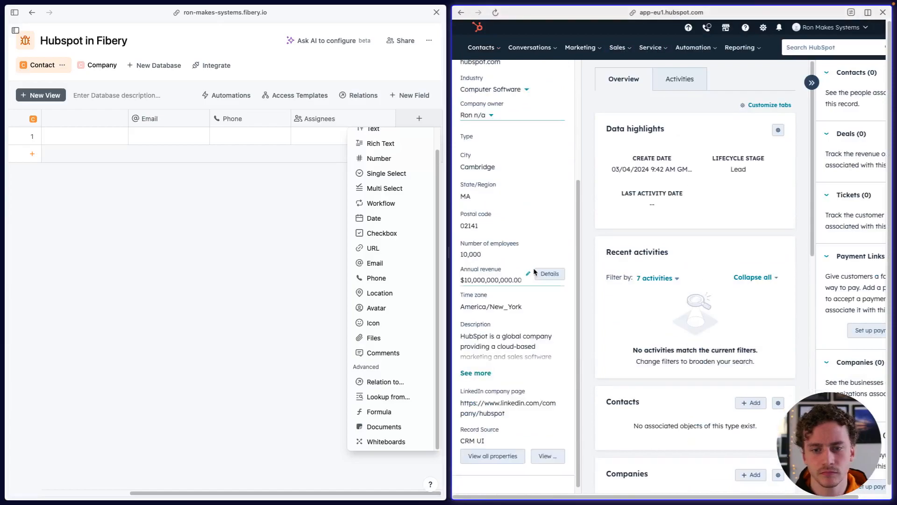
scroll(535, 271, up, 5)
scroll(645, 238, right, 3)
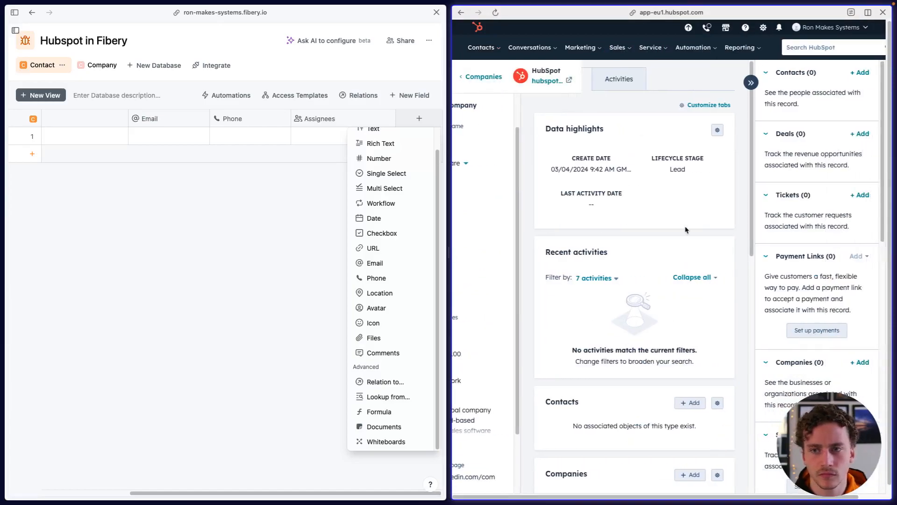
scroll(802, 217, up, 2)
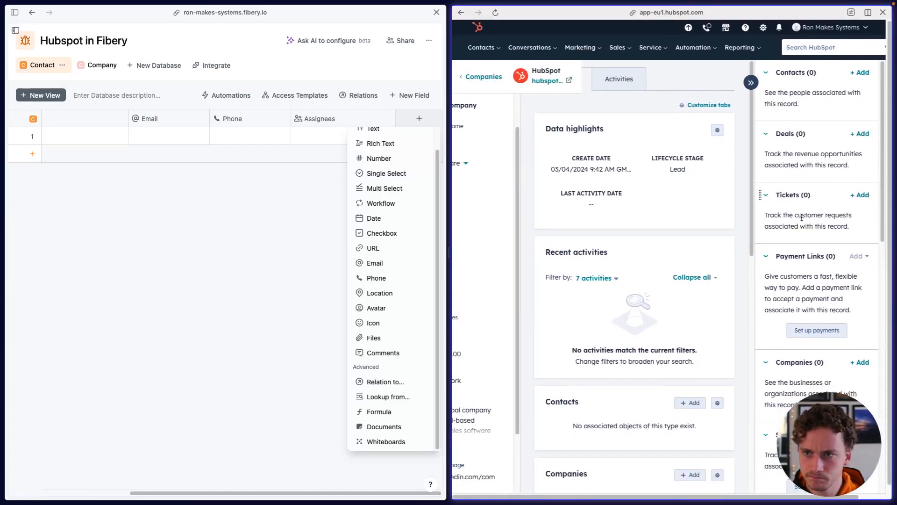
scroll(802, 217, down, 10)
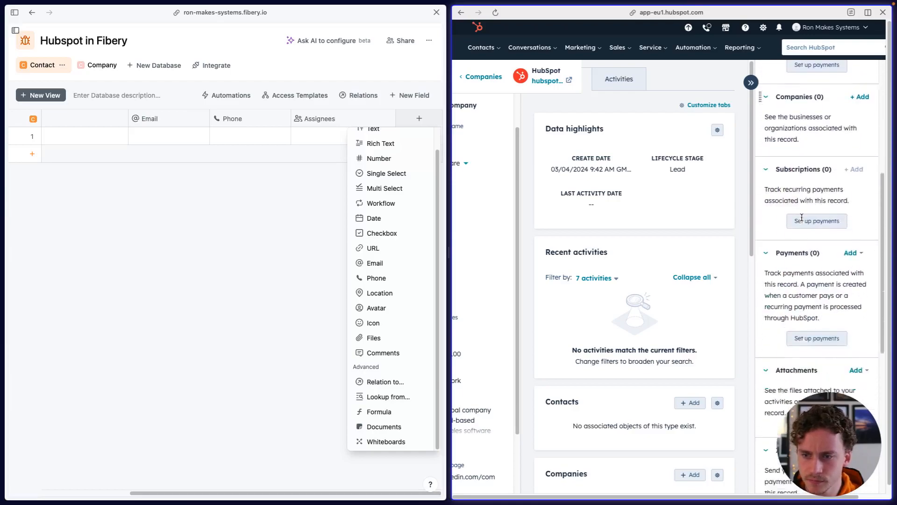
scroll(748, 229, down, 1)
scroll(688, 237, left, 3)
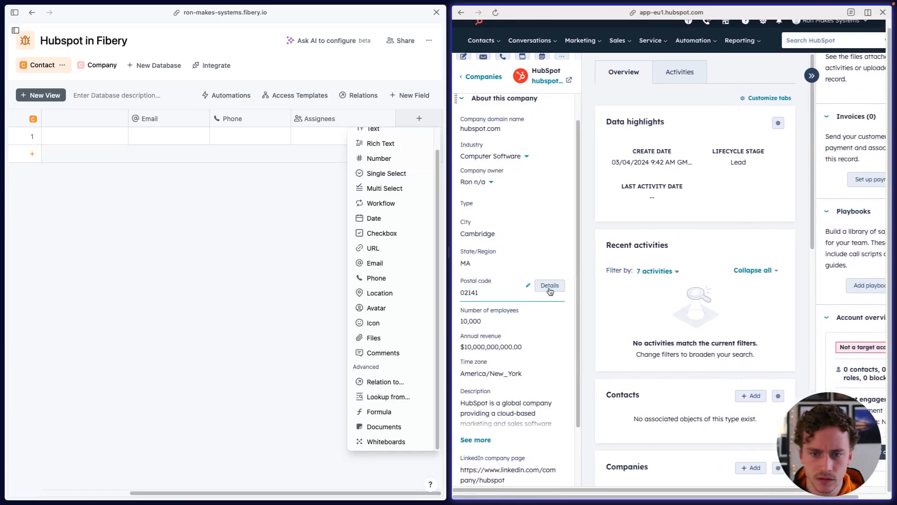
- Search all of the company's properties for "stage" and inspect the Lifecycle stage options and details
click(493, 442)
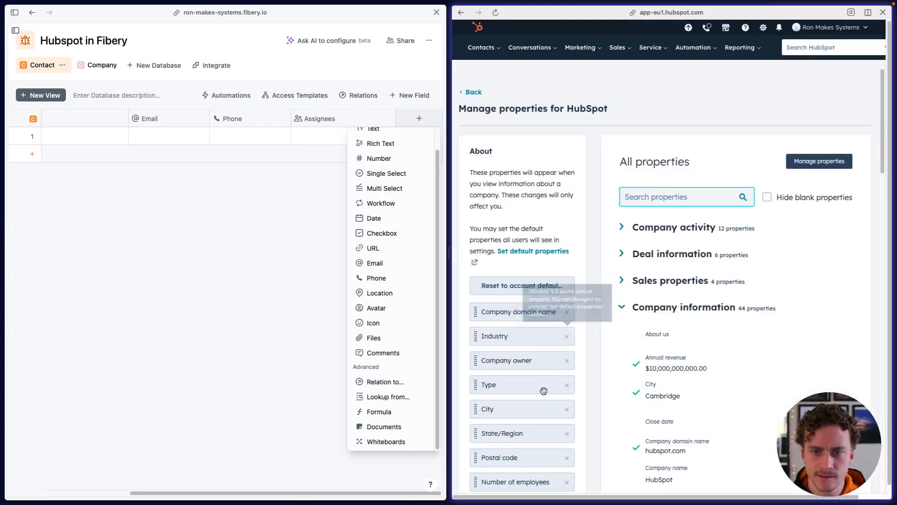
text(stage)
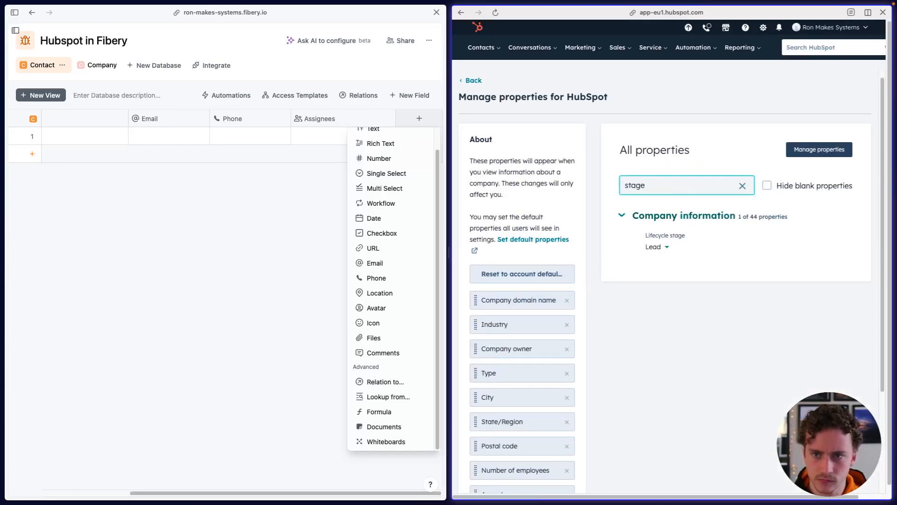
click(666, 248)
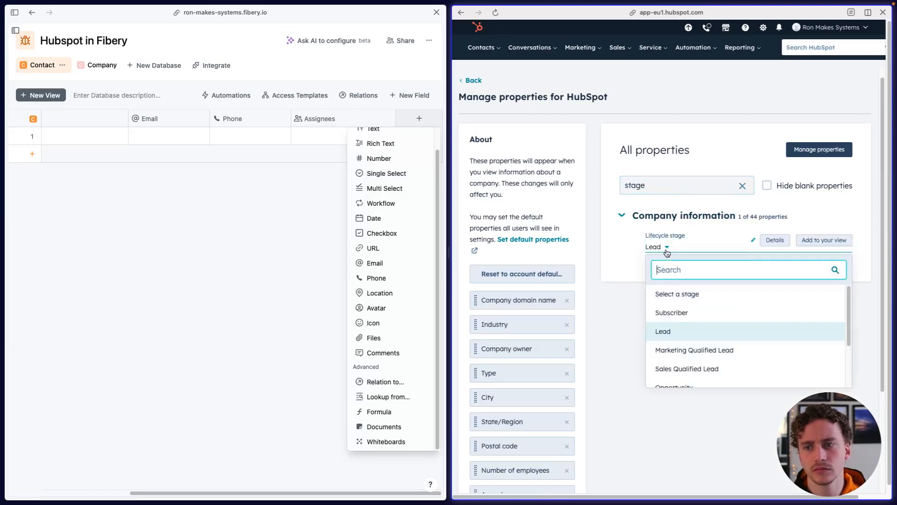
click(667, 250)
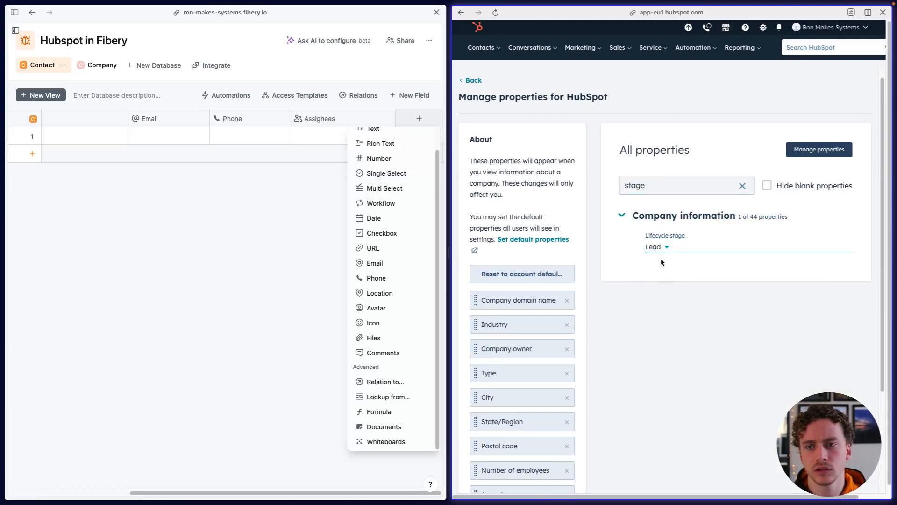
click(753, 242)
click(772, 240)
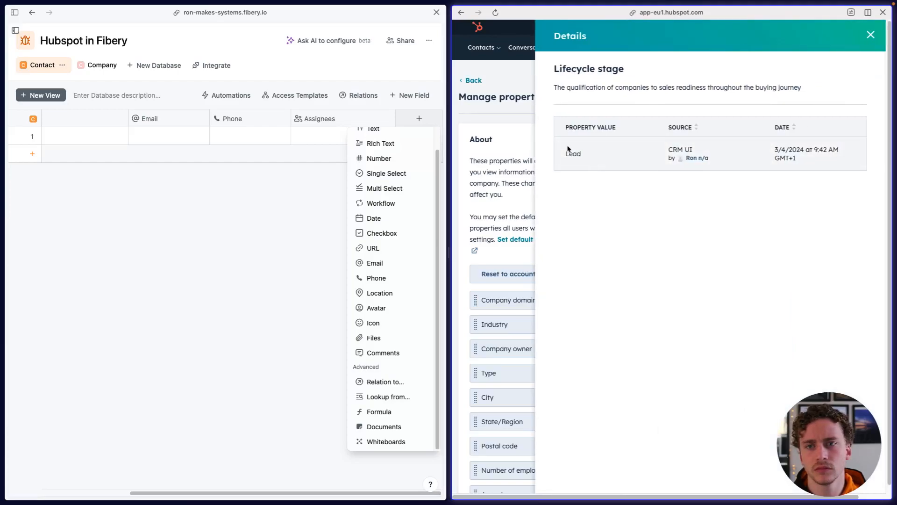
double_click(571, 151)
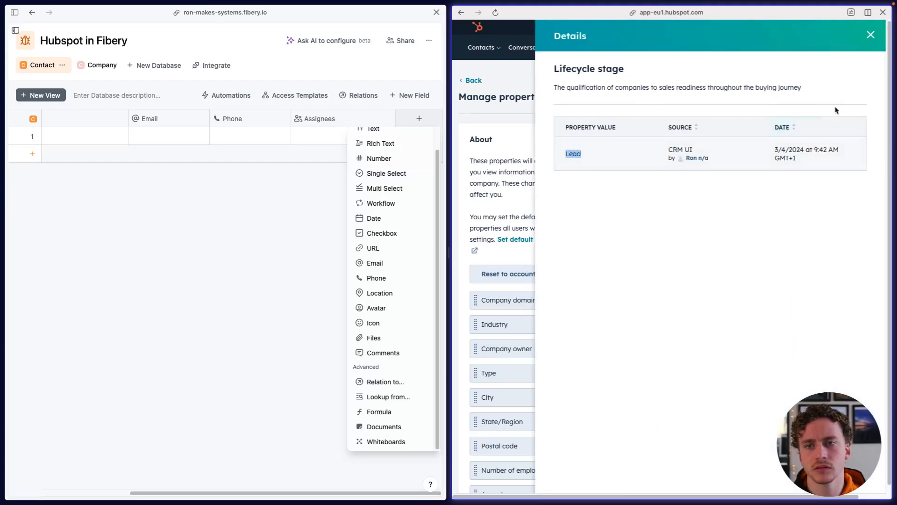
click(872, 36)
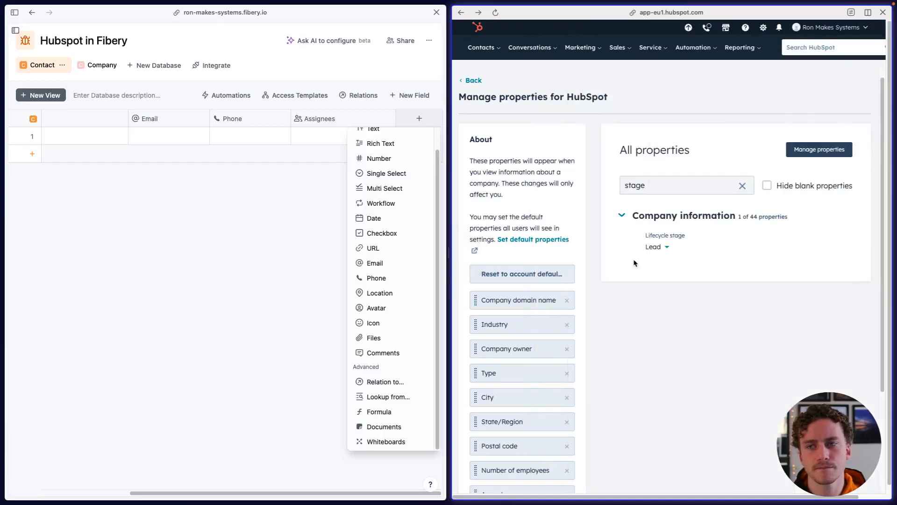
- Return to the HubSpot company record and compare its properties with the fields in the Fibery Contact database
key(super+r)
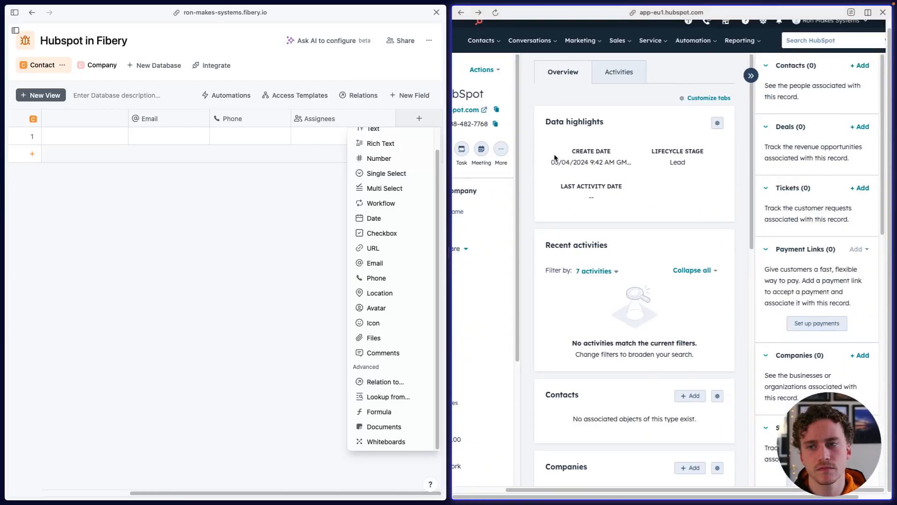
click(246, 219)
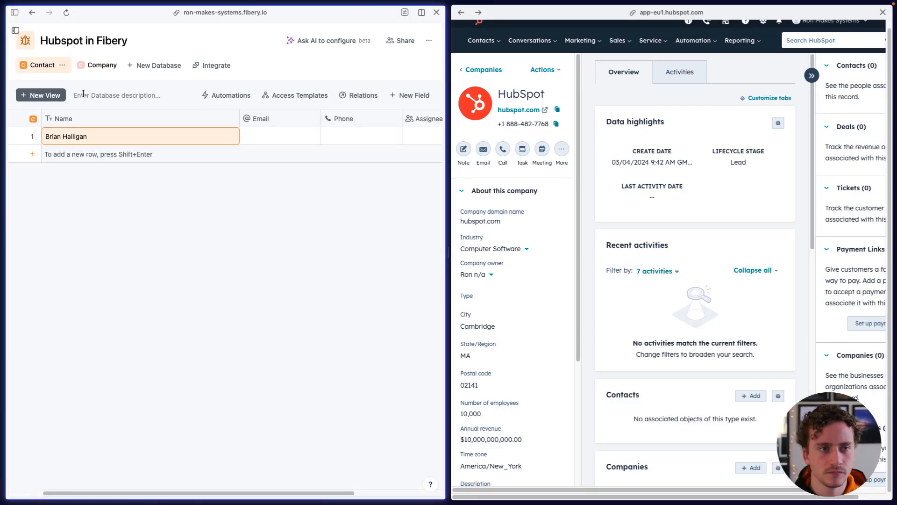
scroll(161, 130, right, 2)
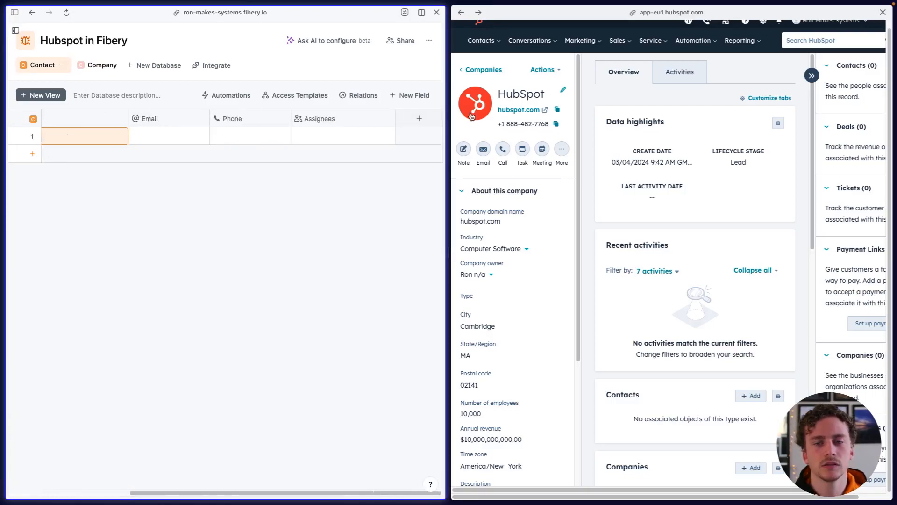
scroll(498, 299, down, 5)
scroll(493, 332, up, 3)
- Go back to the sample contact's record in HubSpot and locate its Lifecycle stage property
click(419, 119)
click(268, 302)
scroll(514, 225, up, 4)
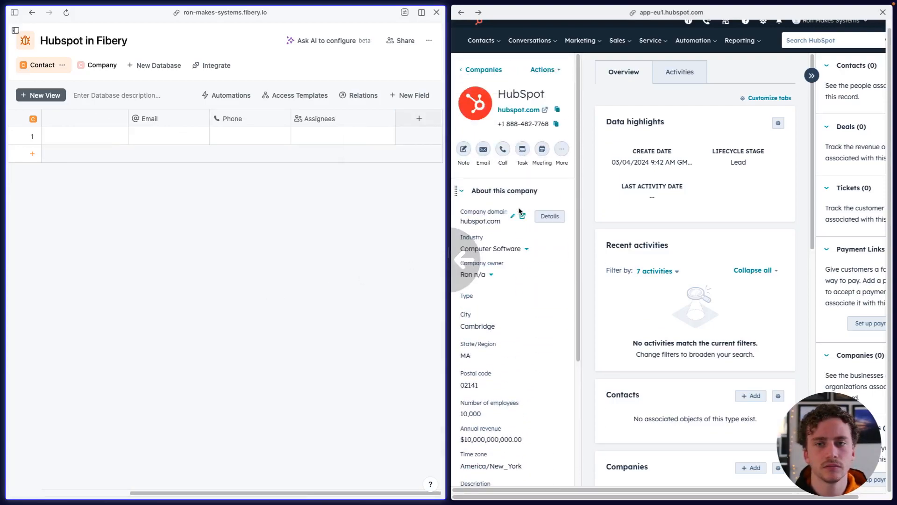
scroll(519, 211, left, 5)
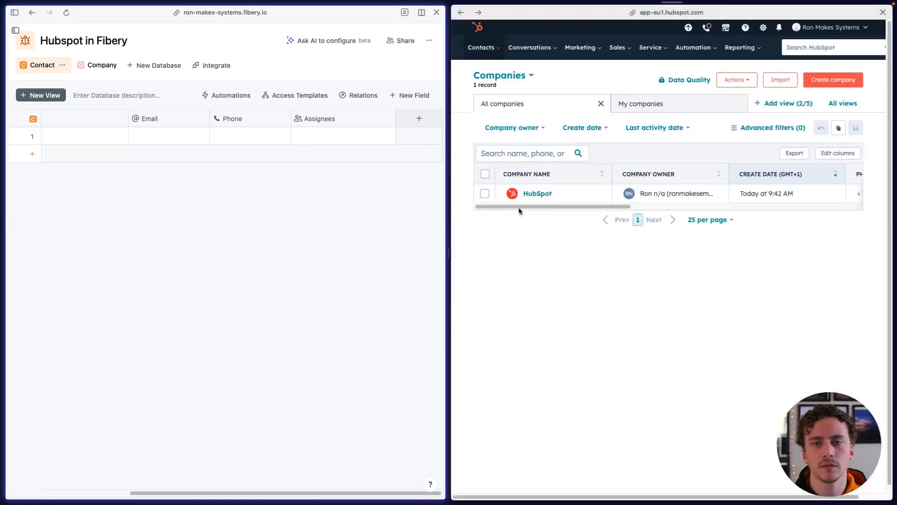
scroll(519, 211, left, 5)
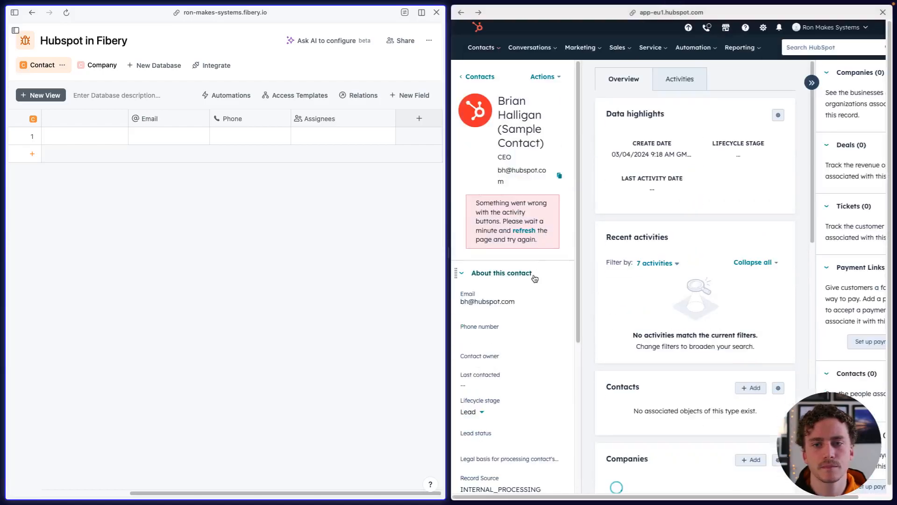
scroll(534, 278, down, 3)
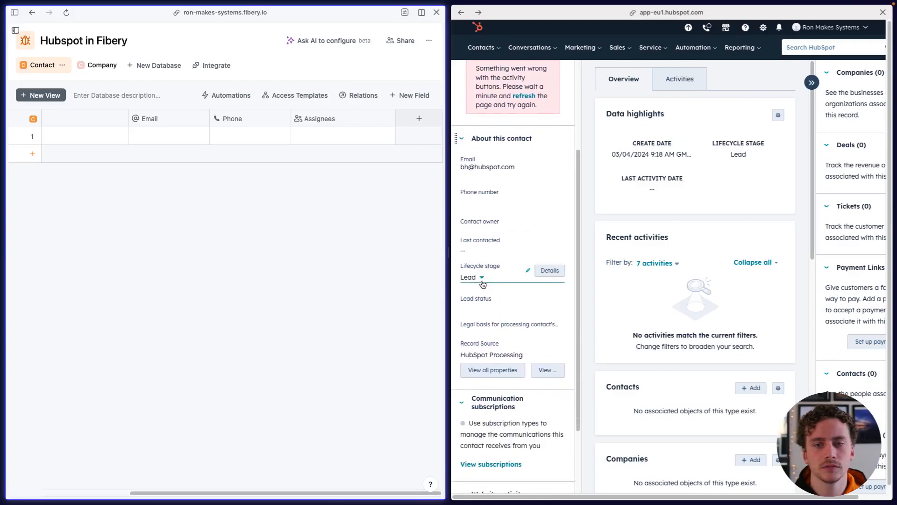
- Start a Single Select field named Lifecycle Stage in the Fibery Contact database
click(419, 118)
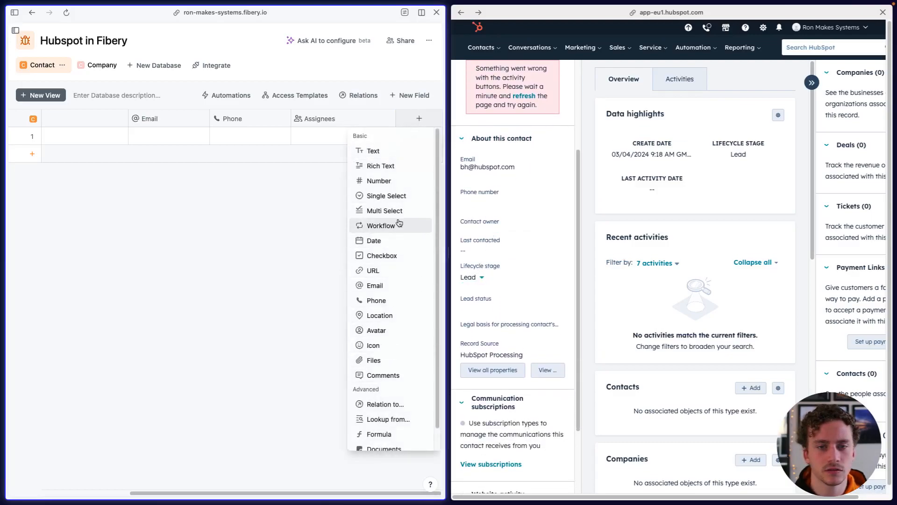
click(393, 197)
text(Lifecycle Stage)
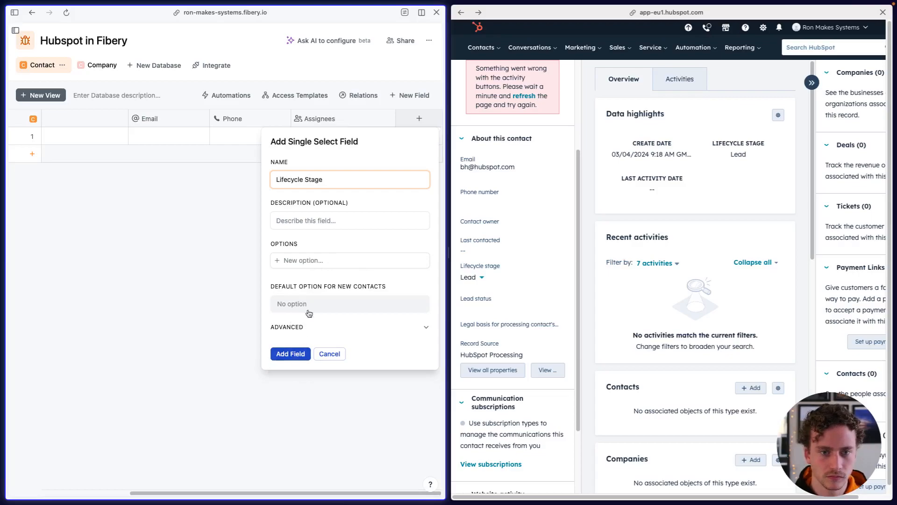
- Switch to the HubSpot contact record and review the available Lifecycle stage options
click(482, 278)
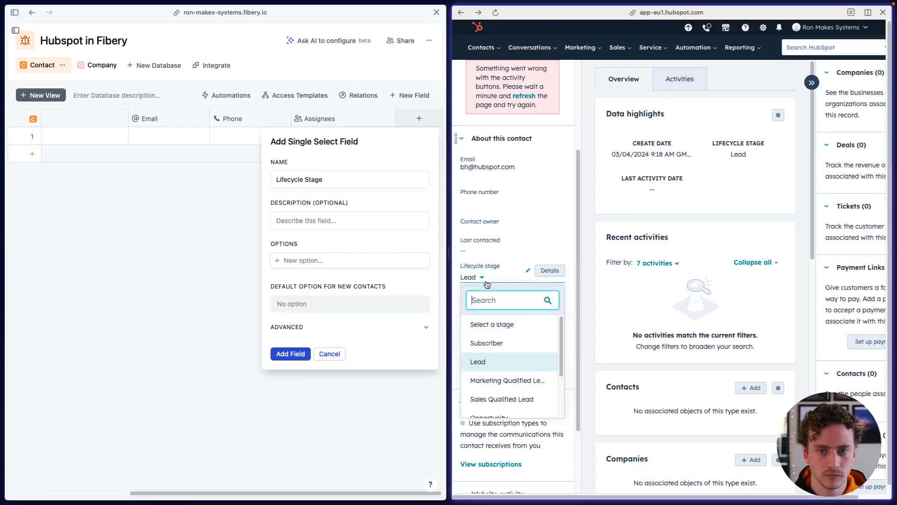
click(484, 326)
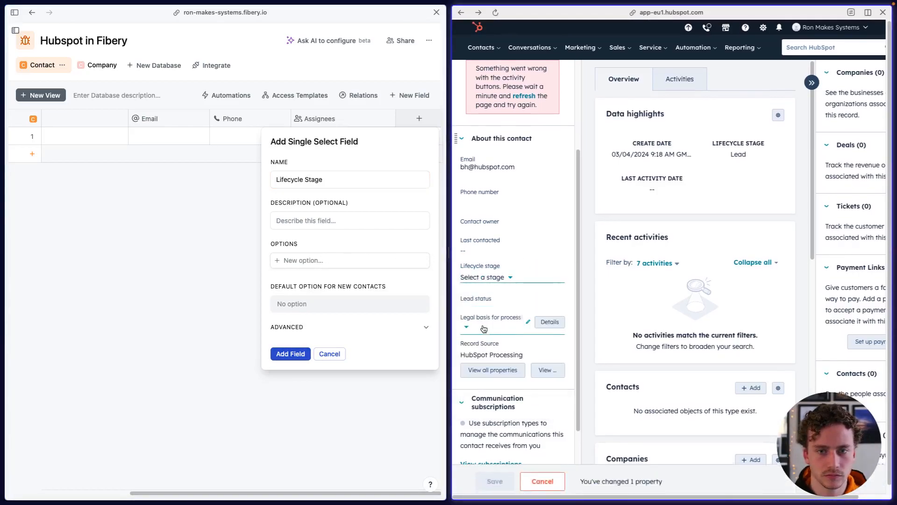
click(492, 279)
scroll(497, 346, down, 3)
scroll(497, 346, up, 3)
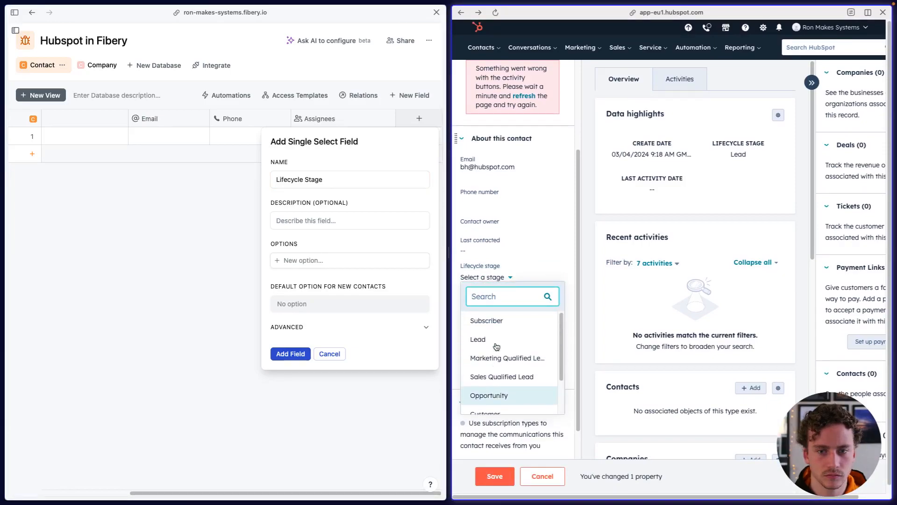
- Add the options Subscriber, Lead and Marketing Qualified Lead to the new Lifecycle Stage field in Fibery
click(332, 265)
click(332, 265)
text(Sub)
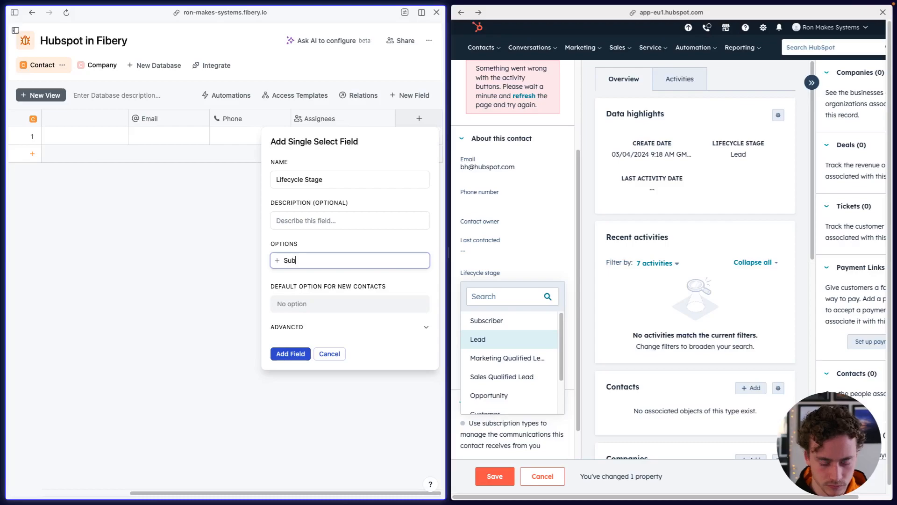
text(scriber)
key(Return)
text(Lead)
key(Return)
text(Marketing Qualified)
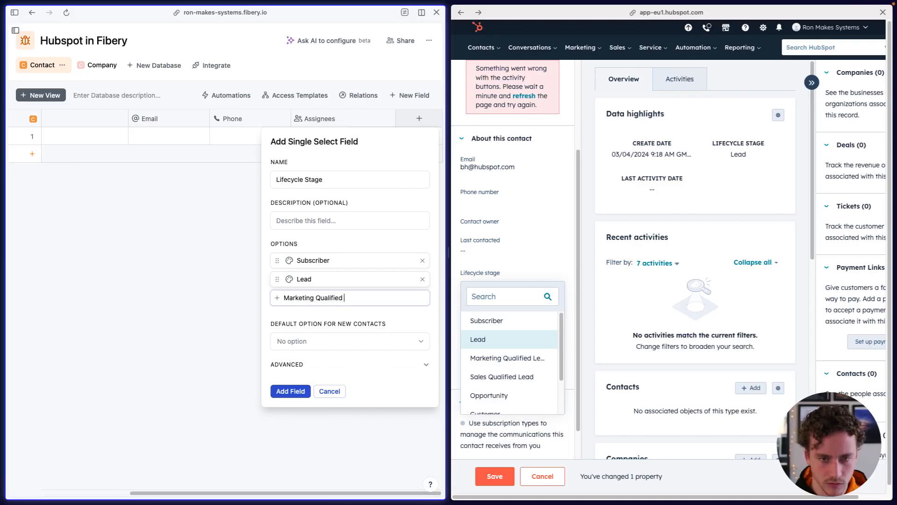
key(Return)
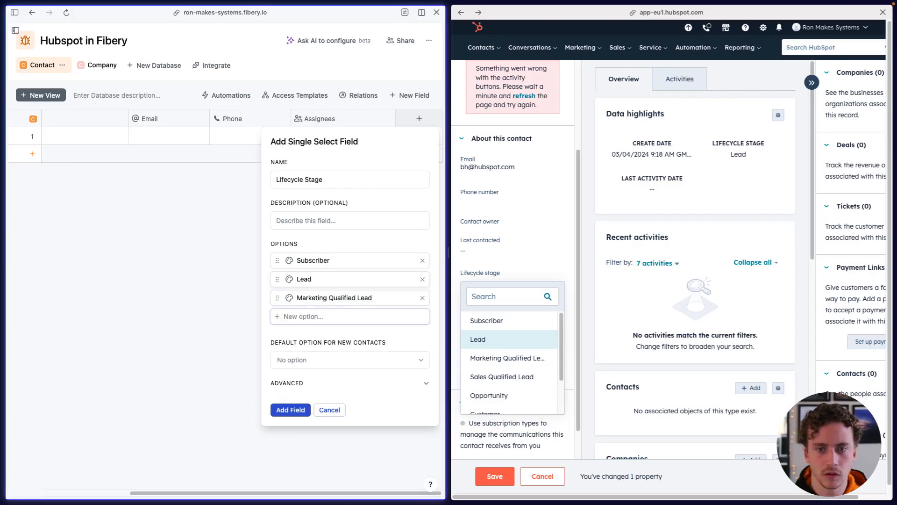
- Add the options Sales Qualified Lead and Opportunity to the Lifecycle Stage field
text(Sales quali)
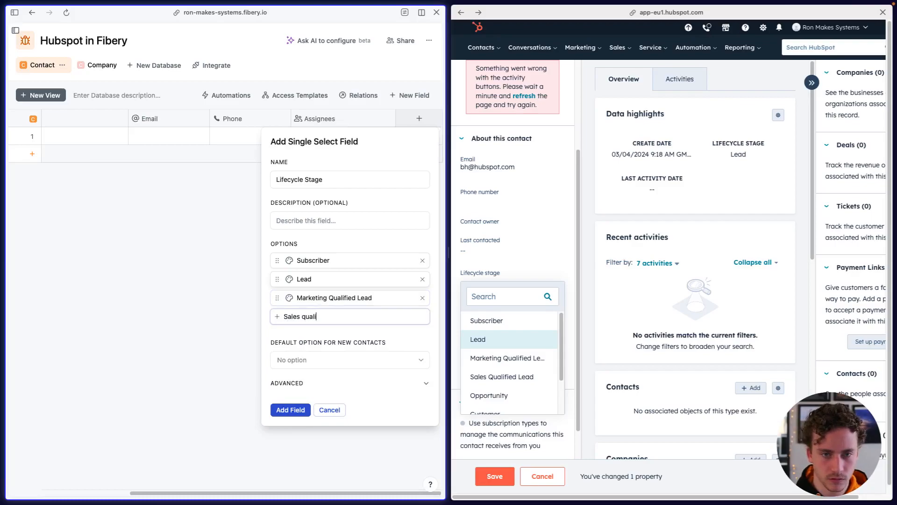
key(BackSpace)
key(BackSpace)
key(BackSpace)
key(BackSpace)
key(BackSpace)
text(Qua)
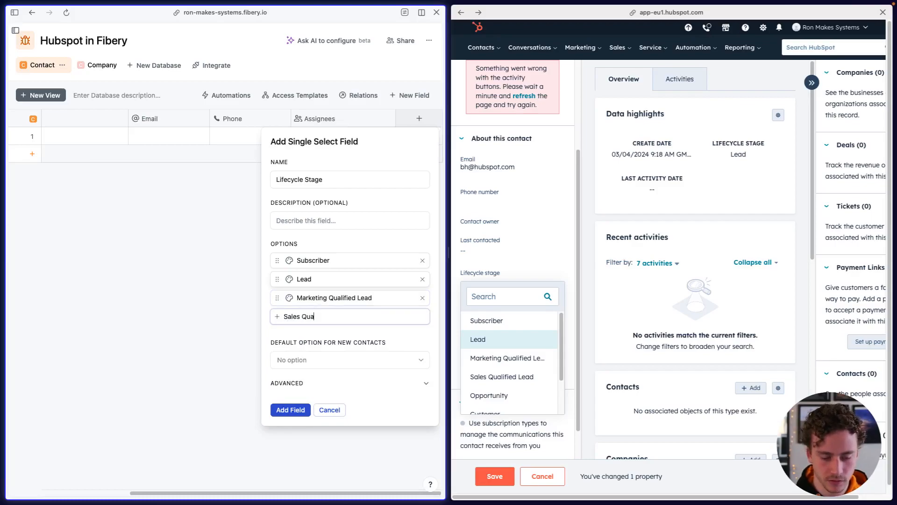
text(lified Lead)
key(Return)
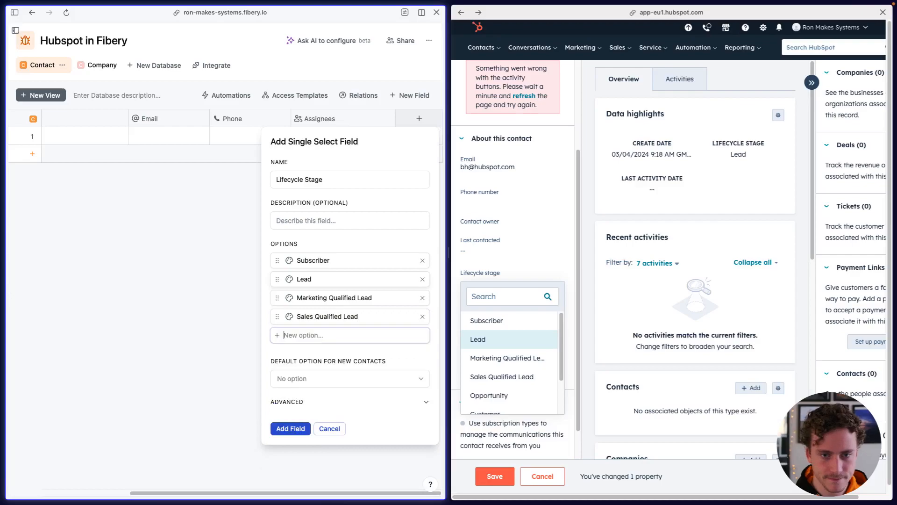
text(Oppo)
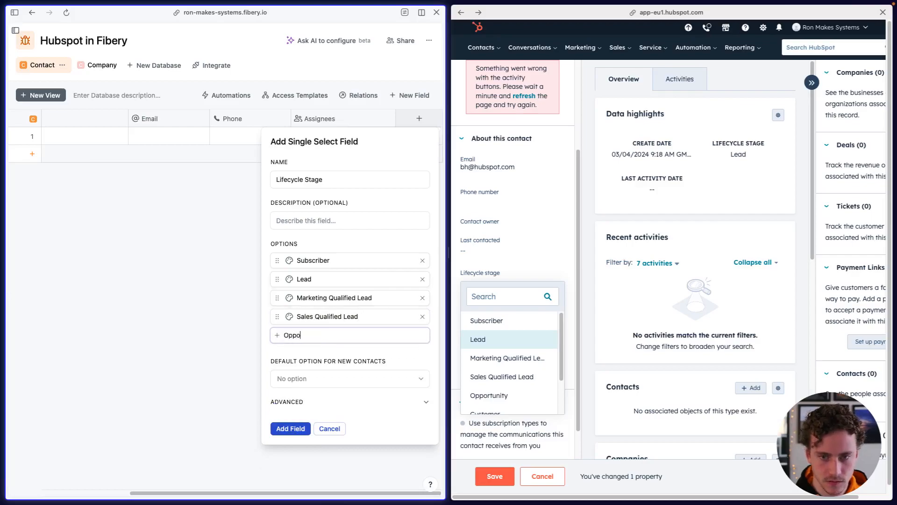
text(rtunity)
key(Return)
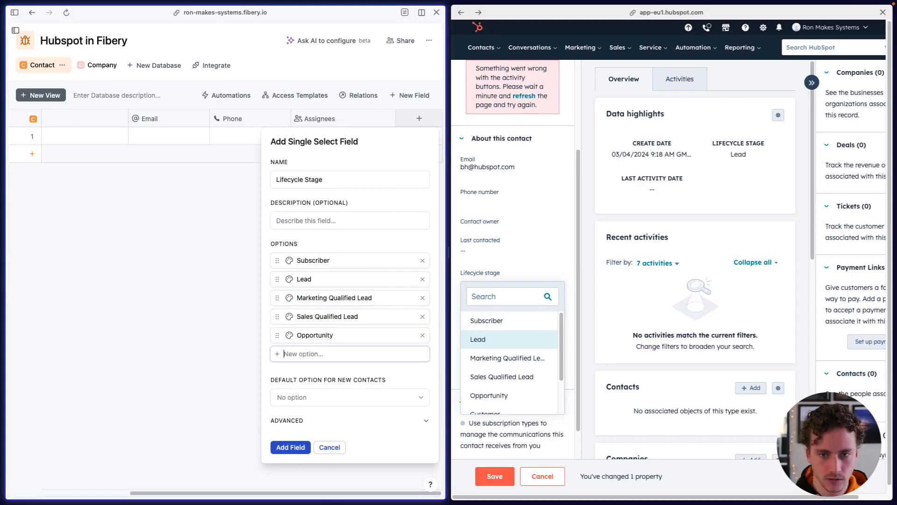
- Complete the Lifecycle Stage options with Customer, Evangelist and Other, following HubSpot's list
scroll(524, 376, down, 3)
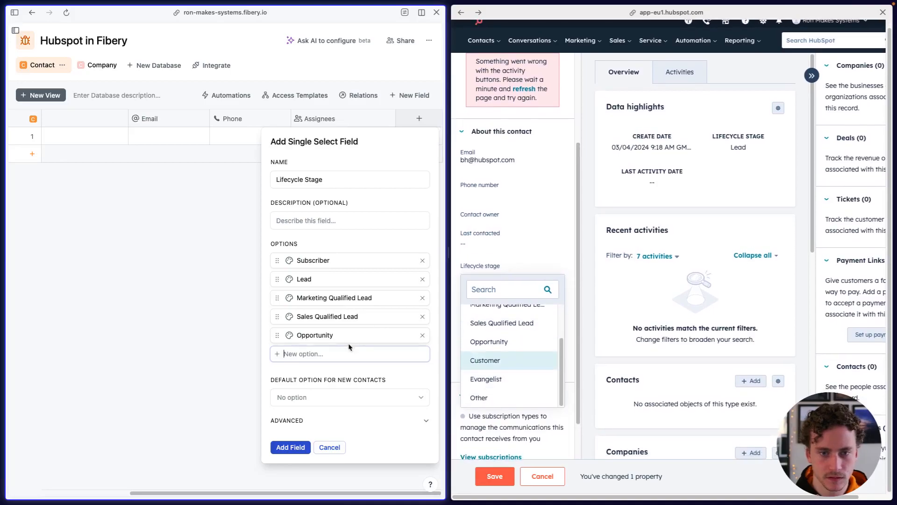
click(336, 354)
text(uustomer)
key(Return)
text(Ev)
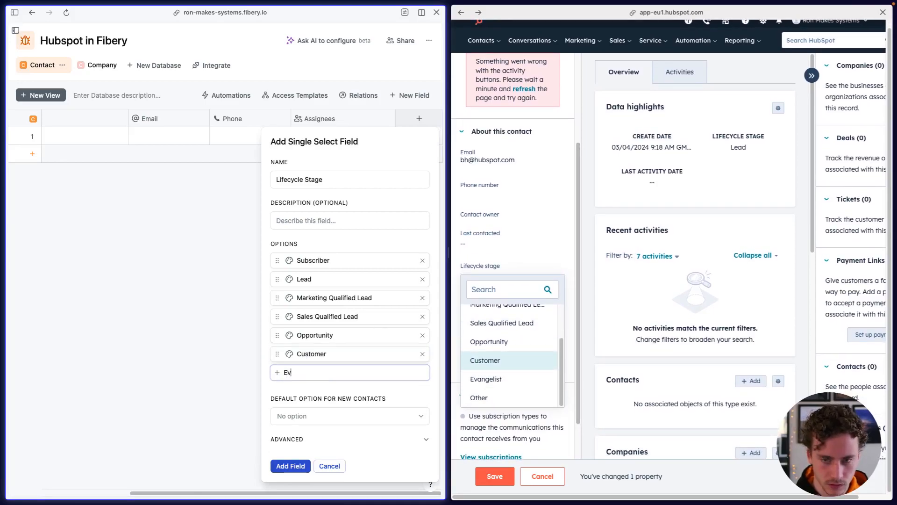
text(angelist)
key(Return)
text(Other)
key(Return)
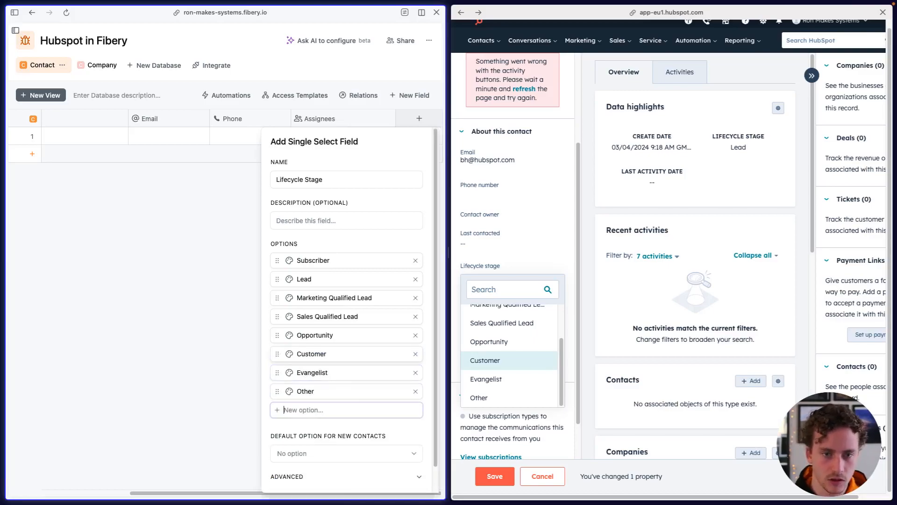
- Allow anyone to add new options in the advanced settings and create the Lifecycle Stage field
click(289, 260)
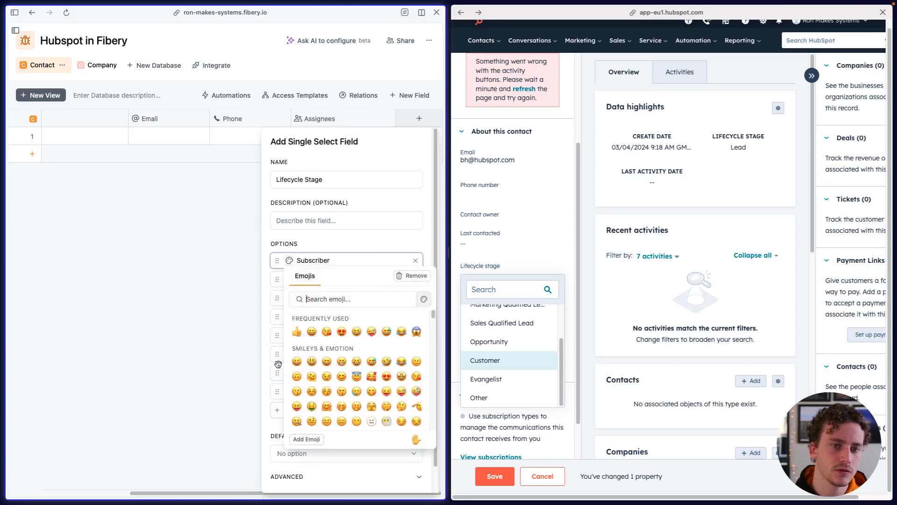
click(268, 438)
scroll(304, 432, down, 1)
scroll(487, 358, up, 2)
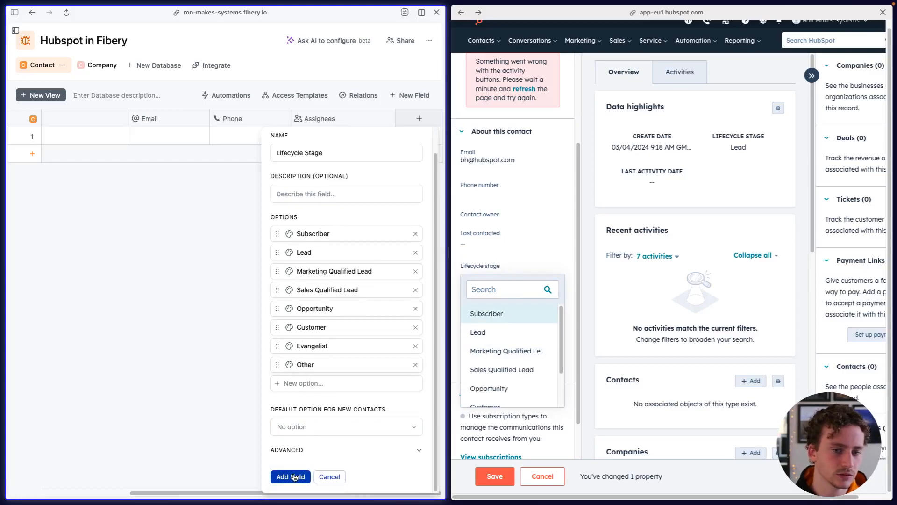
click(312, 451)
click(283, 438)
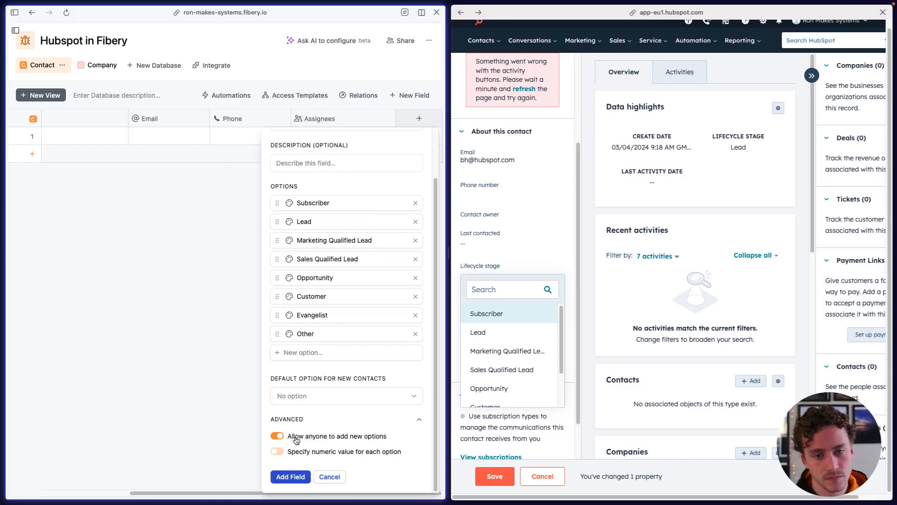
click(295, 475)
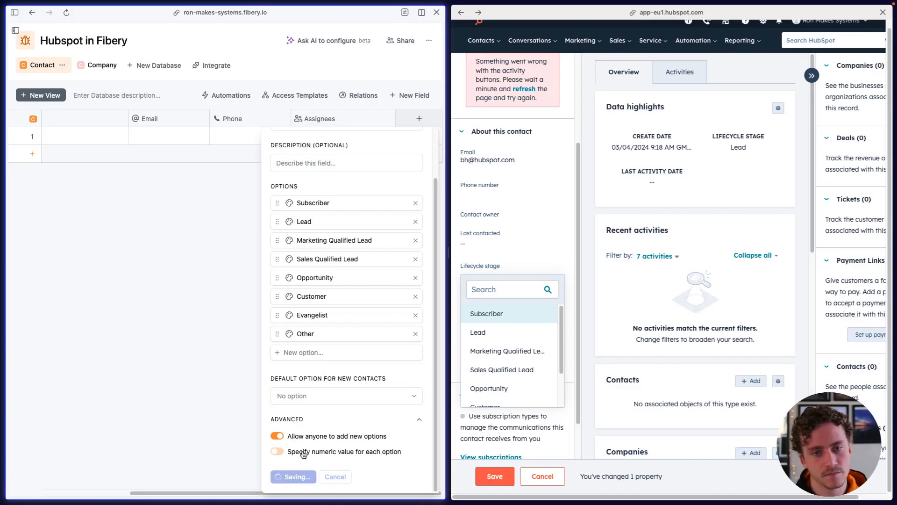
- Reopen the Lifecycle Stage field's settings, review its advanced options and close them without changes
click(389, 121)
click(285, 190)
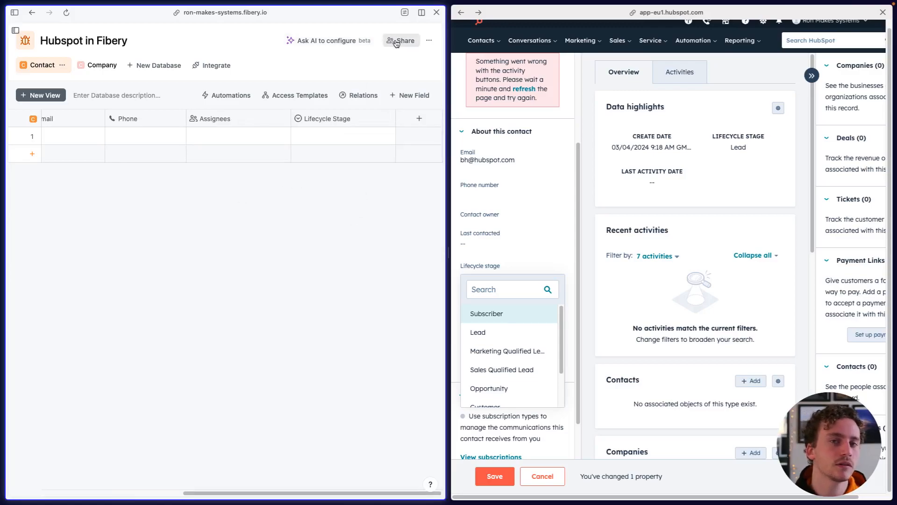
click(388, 118)
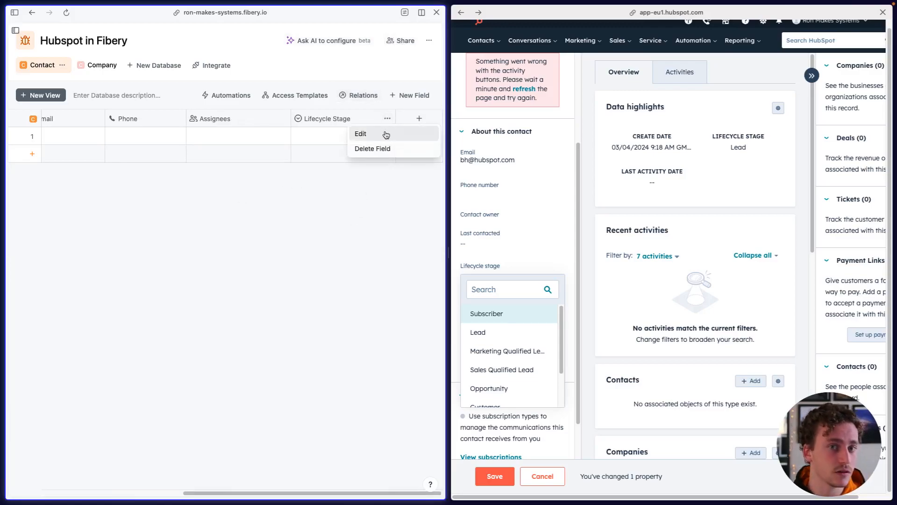
click(386, 135)
click(252, 450)
scroll(252, 450, down, 1)
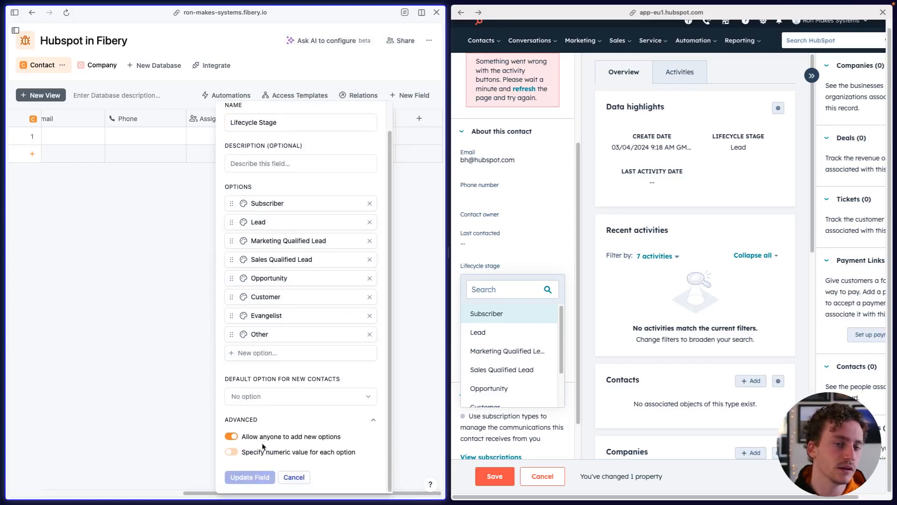
click(293, 477)
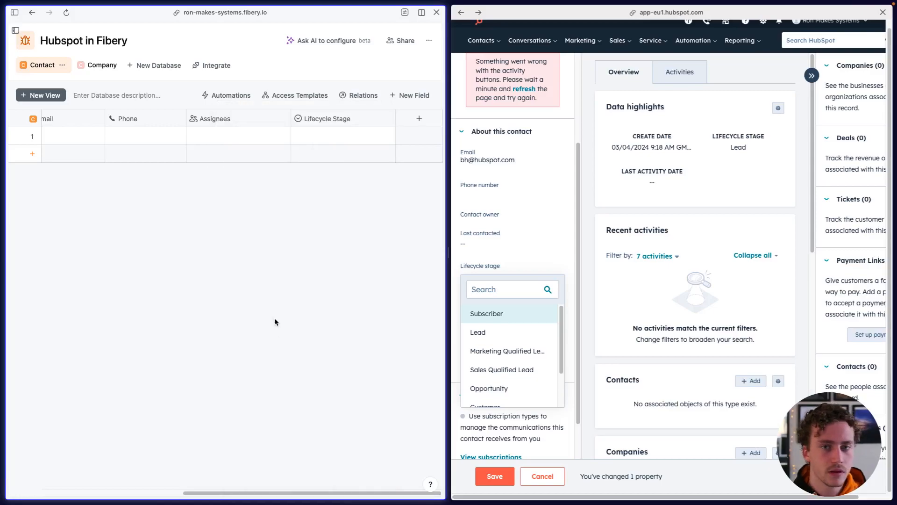
- Go back to the HubSpot contact record and examine its Lead status options
click(513, 275)
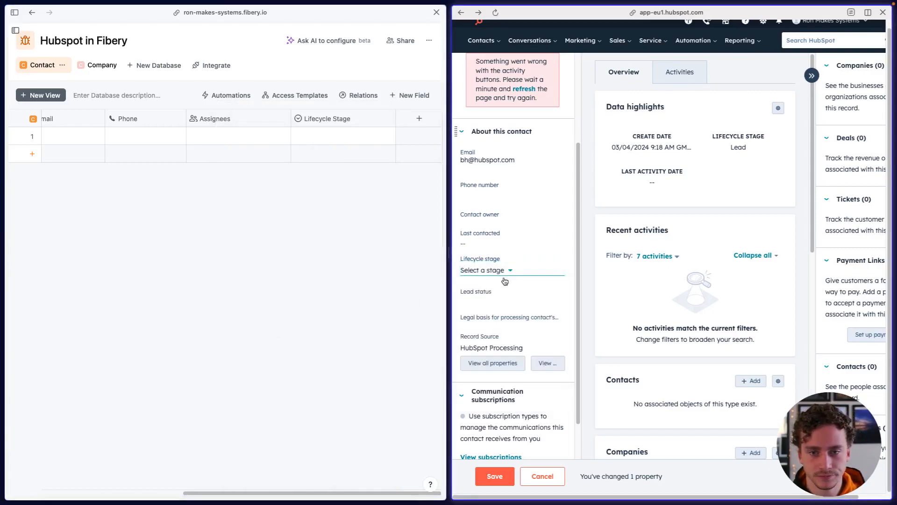
click(494, 294)
scroll(499, 385, up, 3)
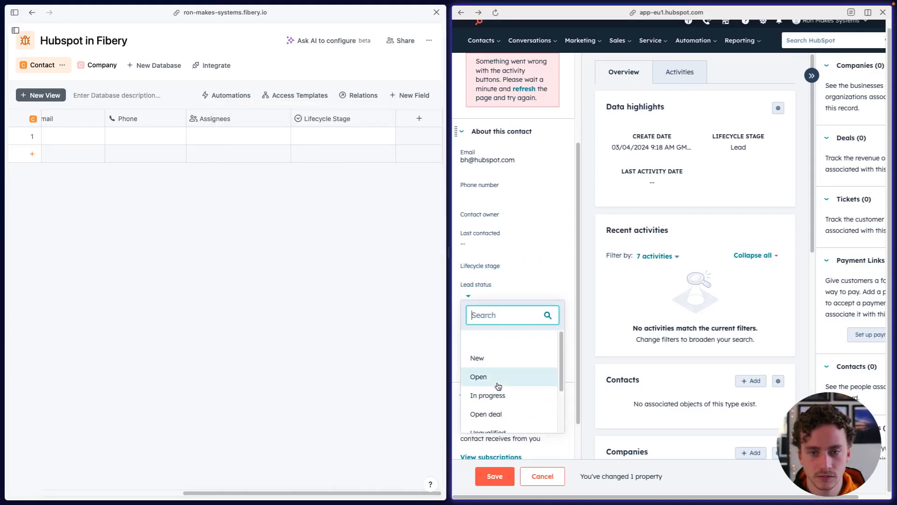
- Start a Single Select field named Lead Status in the Fibery Contact database
click(388, 120)
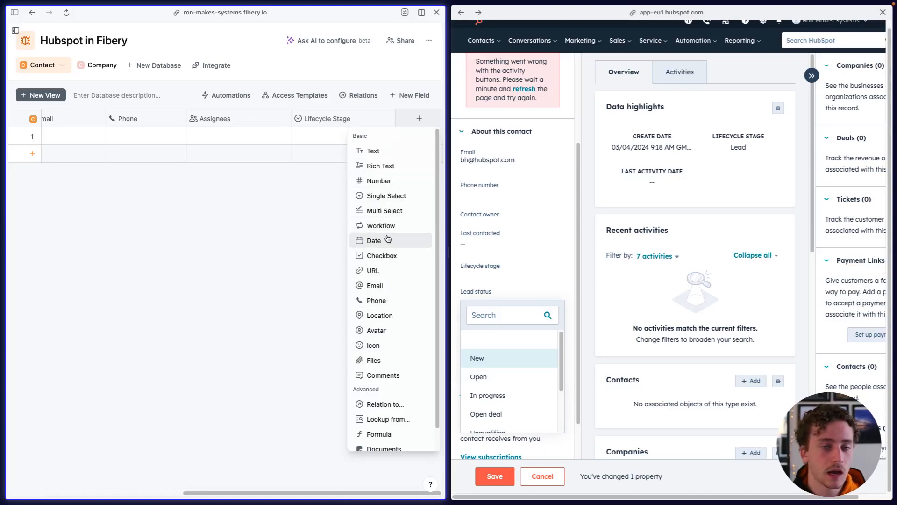
click(388, 196)
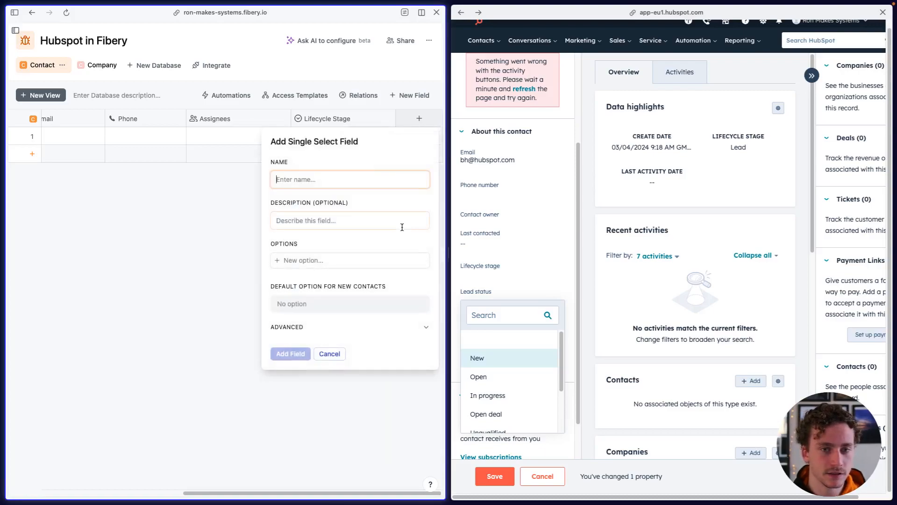
text(Lead Status)
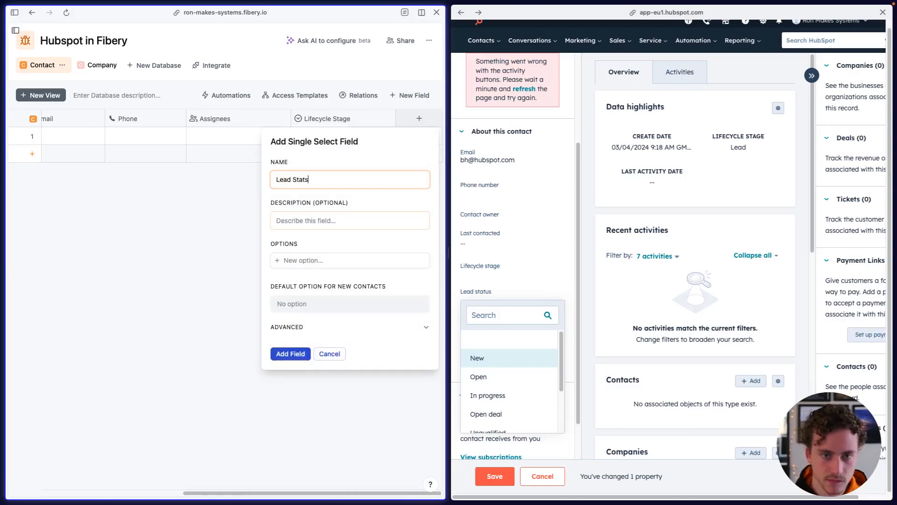
- Add the options New, Open and In progress to the Lead Status field
click(344, 255)
text(New)
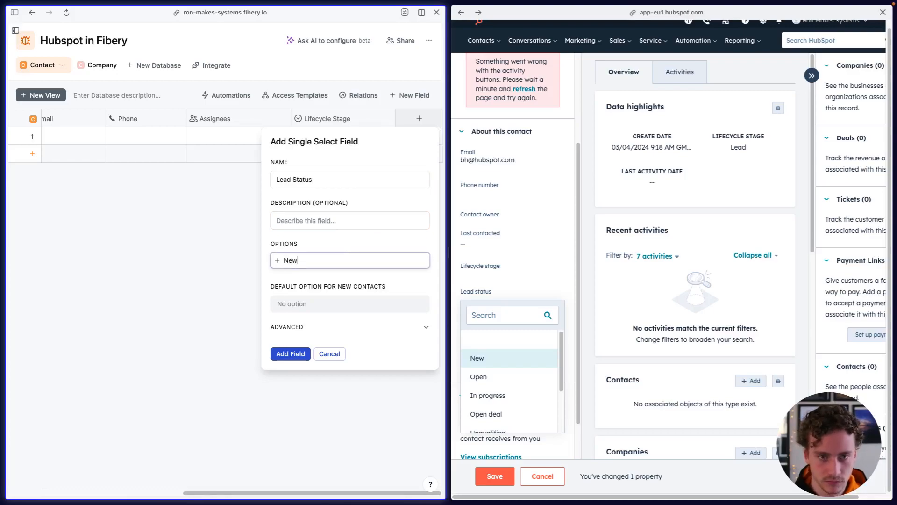
key(Return)
text(O)
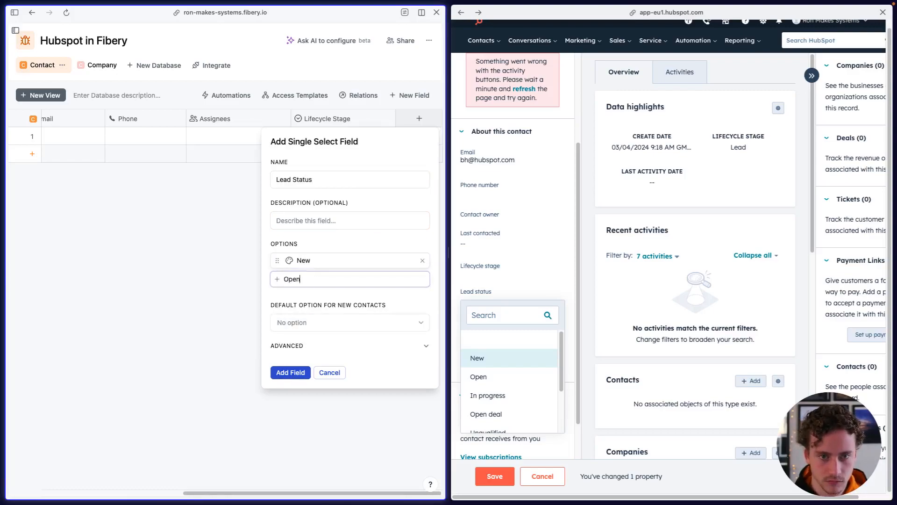
text(pen)
key(Return)
text(In pro)
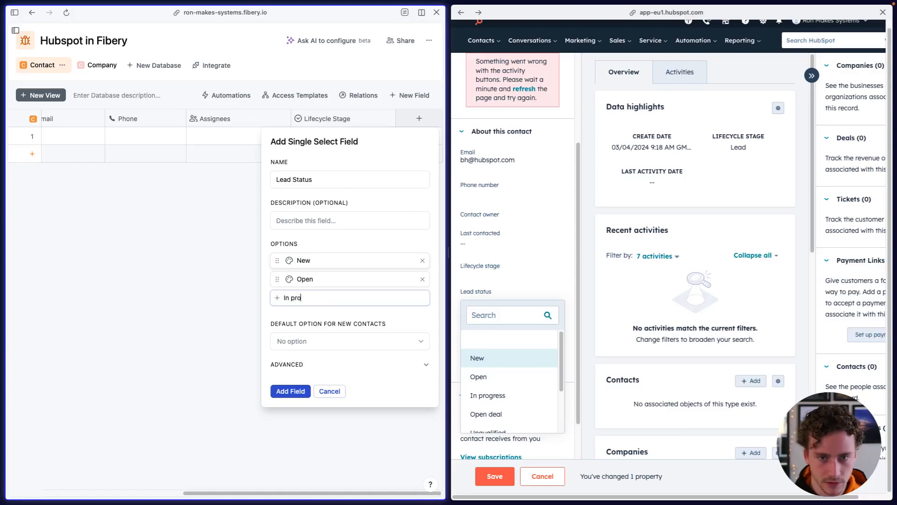
text(gress)
key(Return)
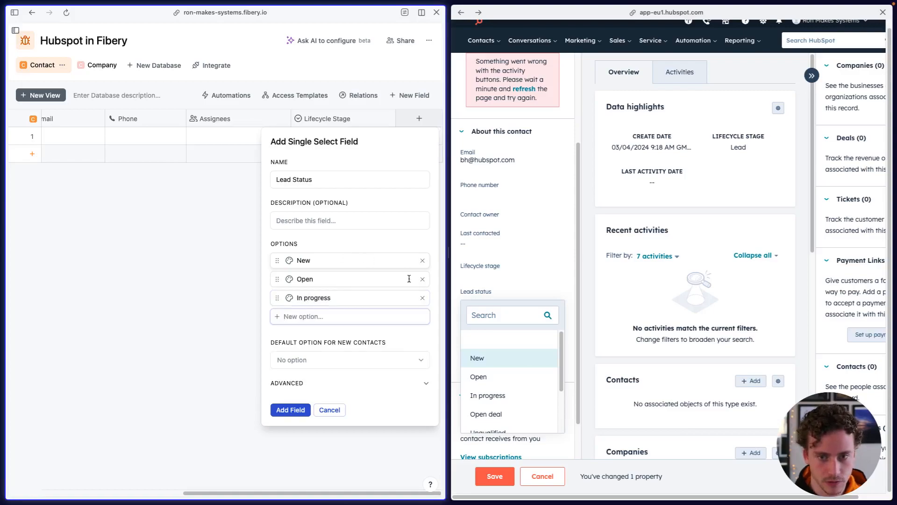
- Add the options Open deal, Unqualified and Attempted to contact to the Lead Status field
scroll(478, 415, down, 1)
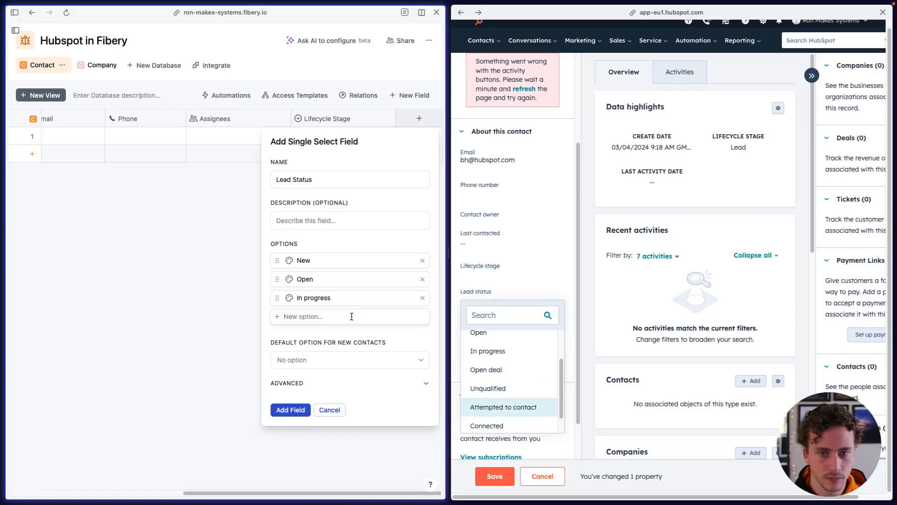
text(Open)
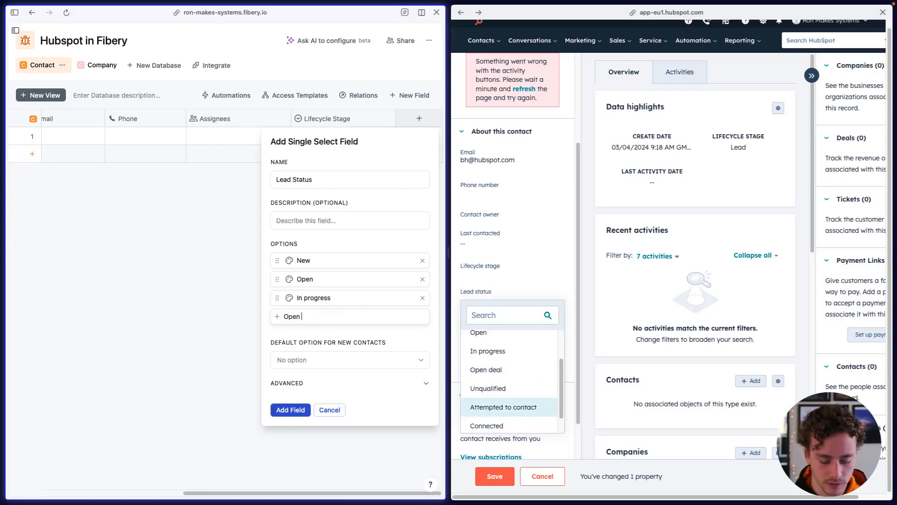
text( deal)
key(Return)
text(Unqua)
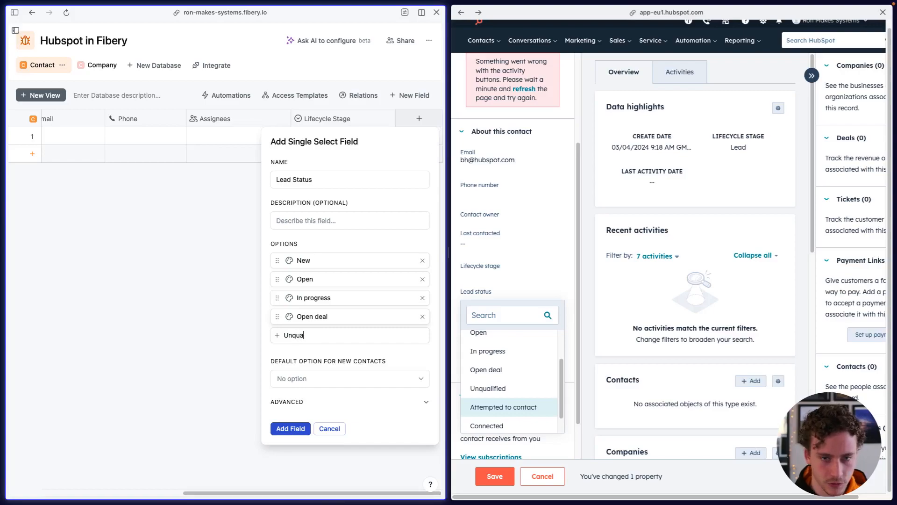
text(lified)
key(Return)
text(A)
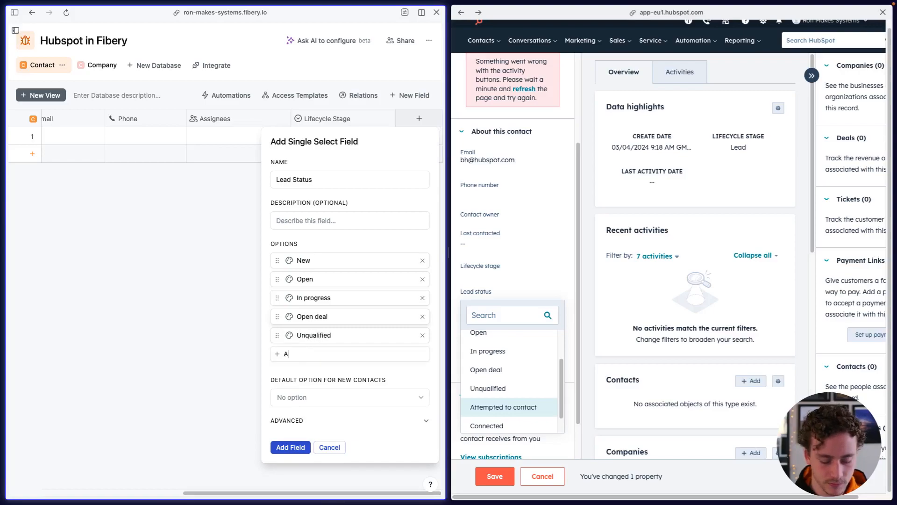
text(ttempted to contact)
key(Return)
- Add the options Connected and Bad timing, and create the Lead Status field in the Contact database
text(Connected)
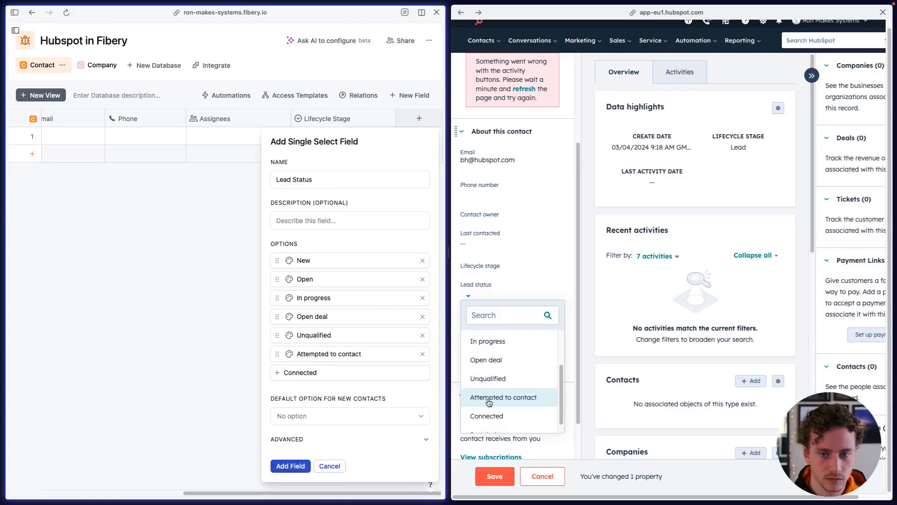
key(Return)
text(Ba)
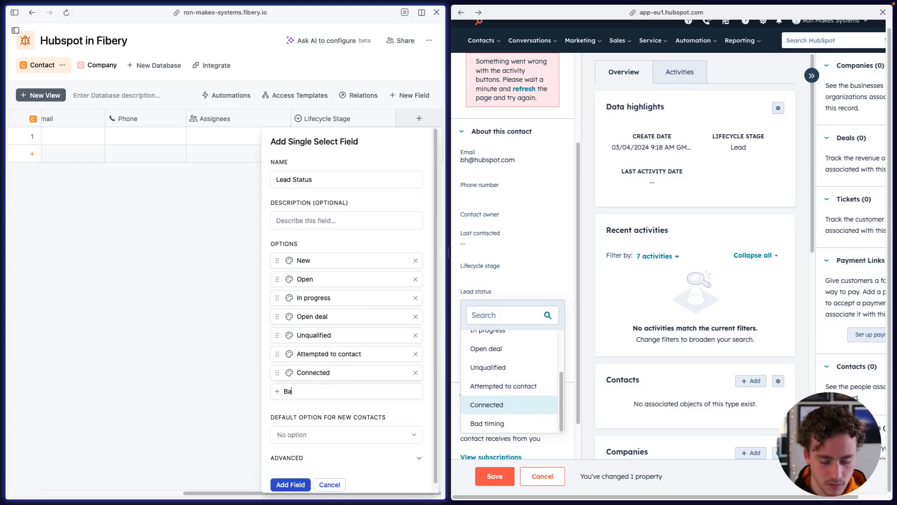
text(d timin)
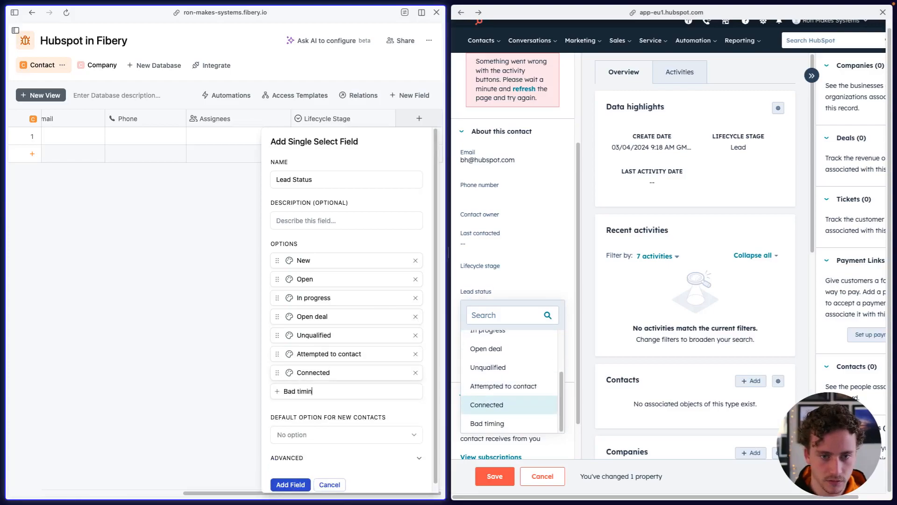
text(g)
key(Return)
click(291, 477)
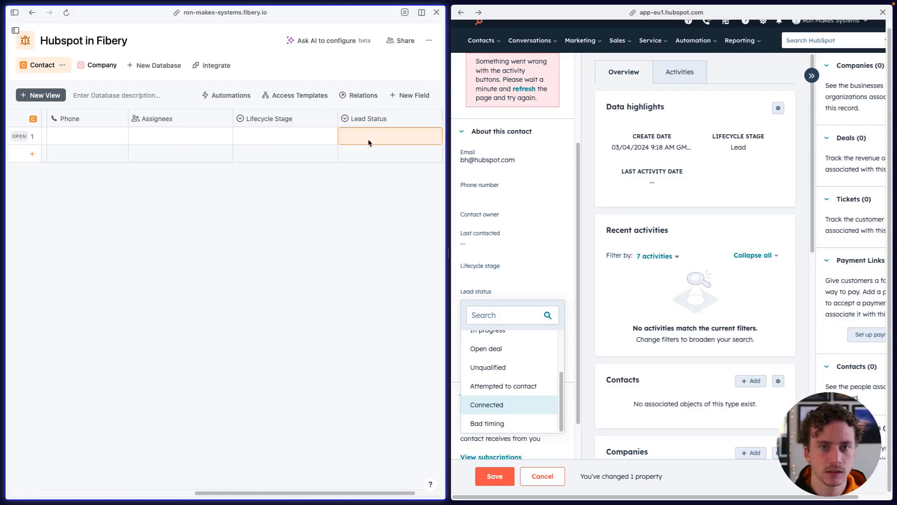
- Edit the Lead Status field so that New is the default option for new contacts
click(433, 118)
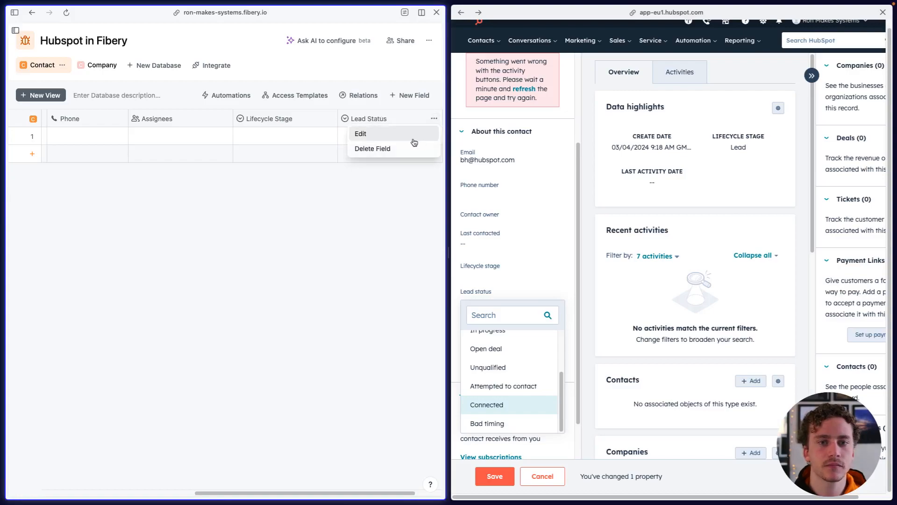
click(360, 134)
click(305, 428)
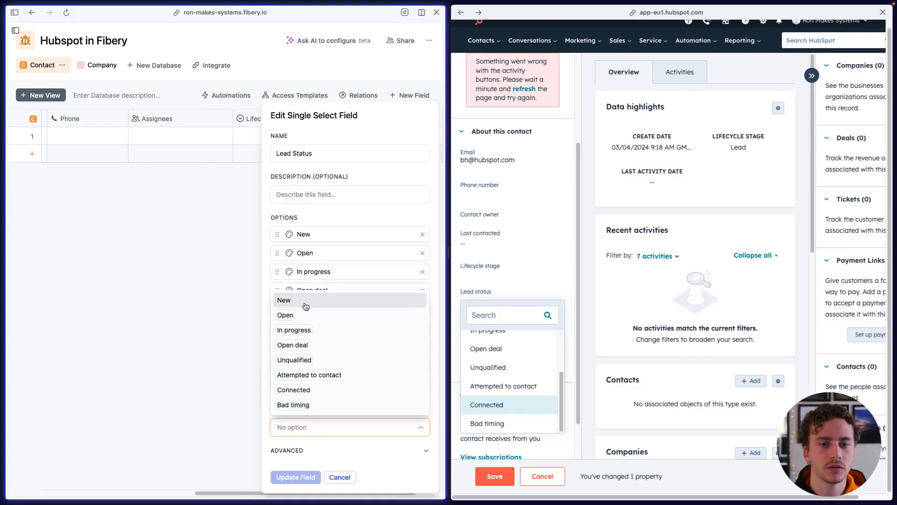
click(305, 306)
click(295, 477)
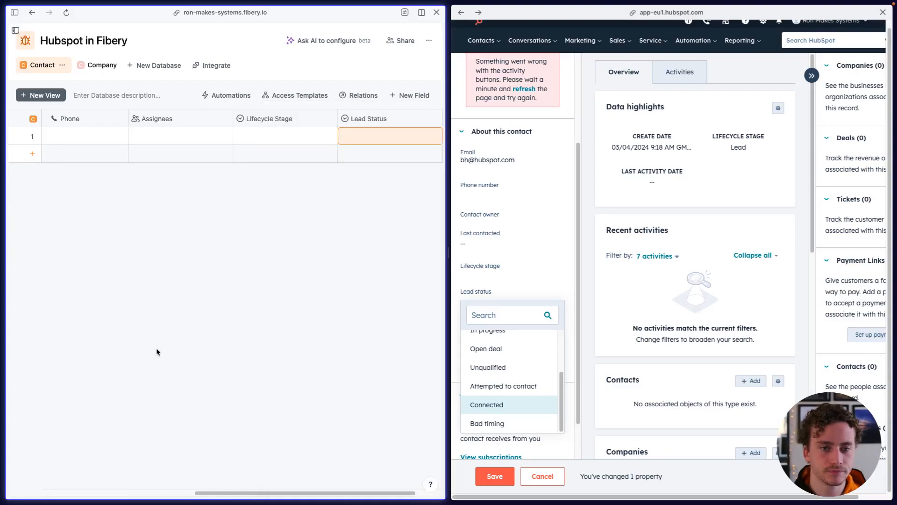
- Examine the legal basis options and remaining properties of the HubSpot contact, and compare them with the Fibery Contact fields
click(497, 297)
click(494, 323)
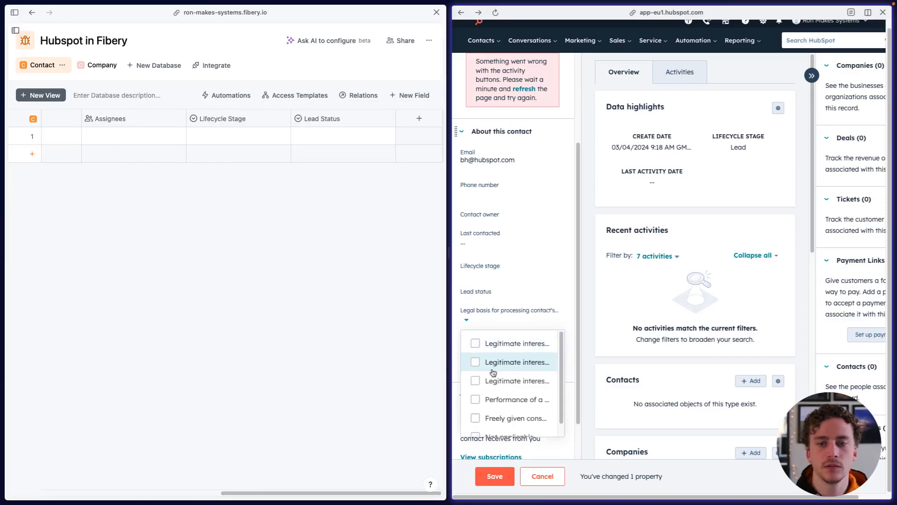
click(479, 322)
scroll(463, 327, down, 3)
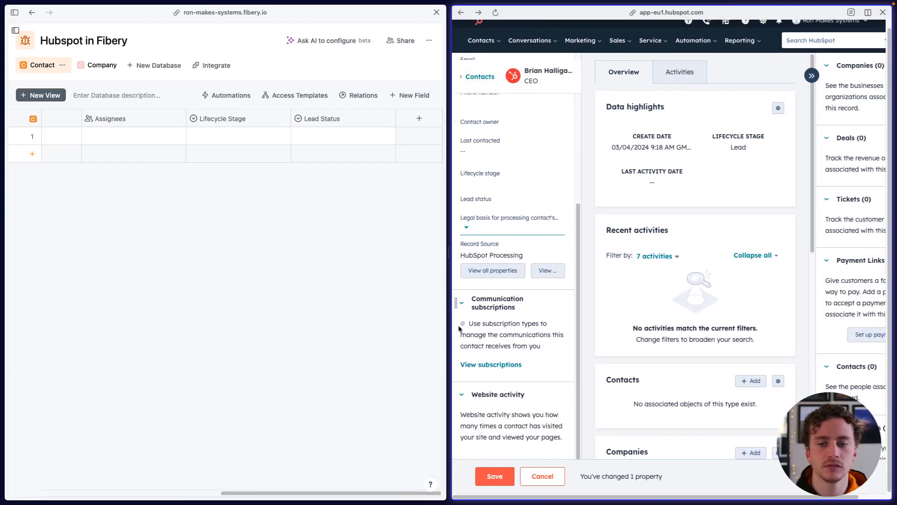
scroll(338, 267, left, 7)
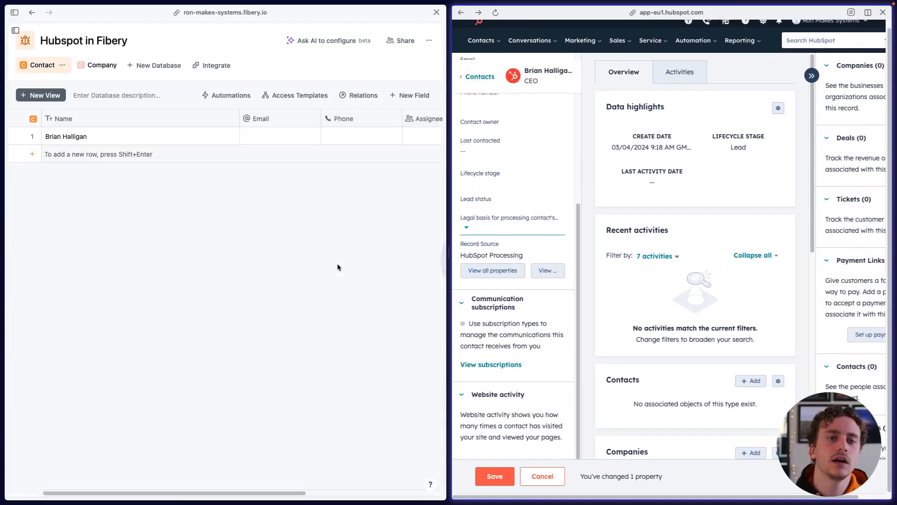
scroll(157, 212, right, 7)
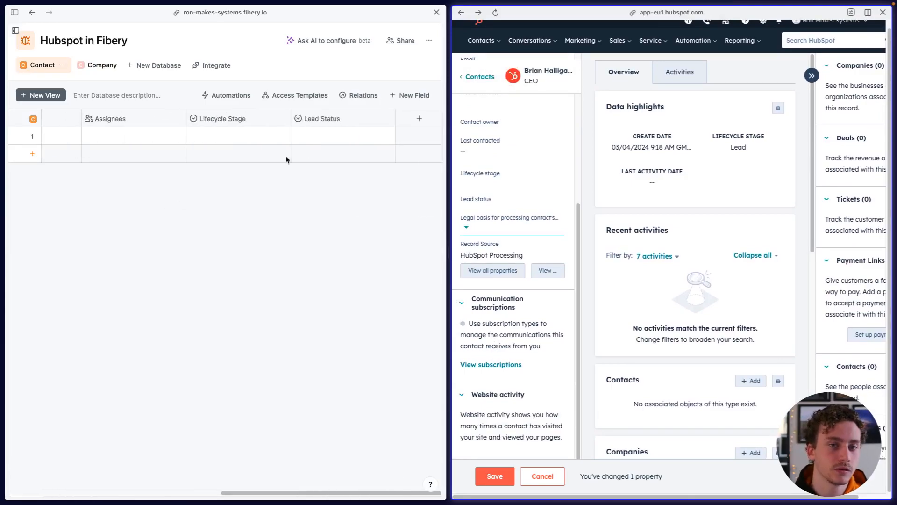
- Start a relation field from Contact to Company in which a contact has one company and a company has many contacts
click(420, 118)
scroll(409, 292, down, 1)
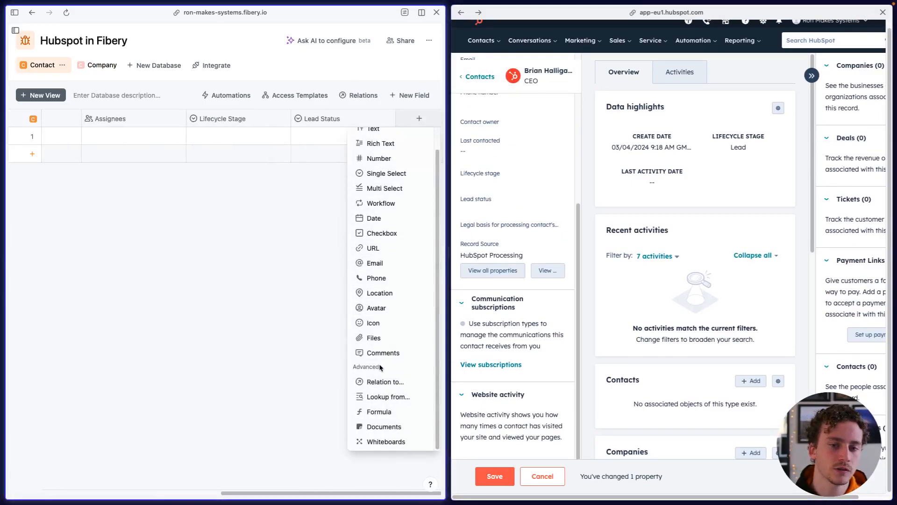
click(374, 381)
click(324, 180)
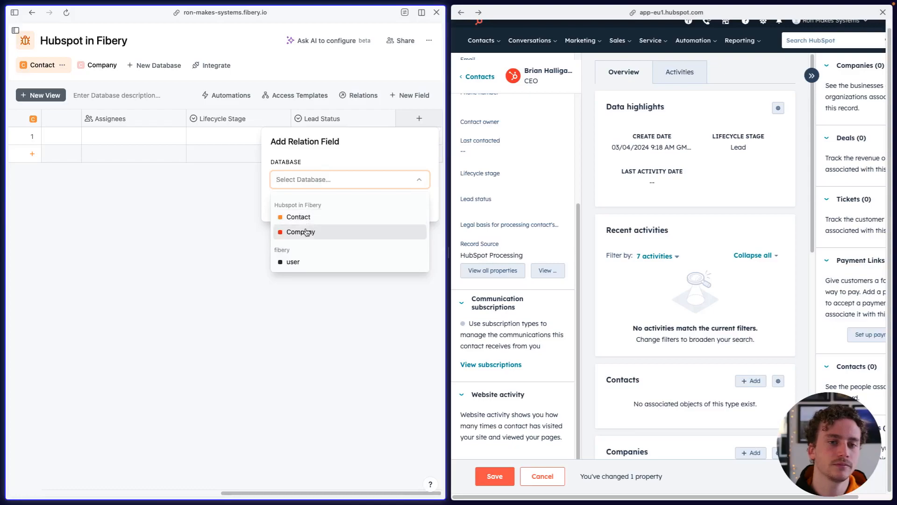
click(306, 232)
click(347, 220)
click(351, 242)
click(358, 241)
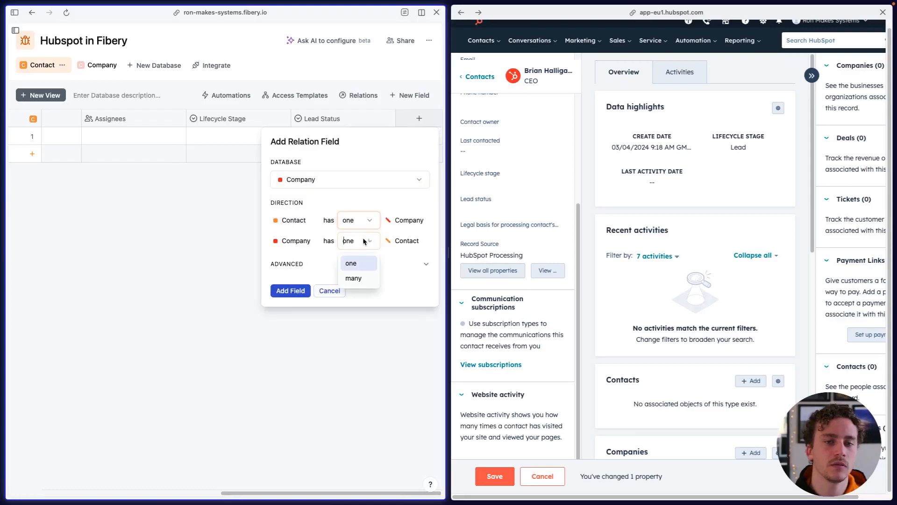
click(358, 279)
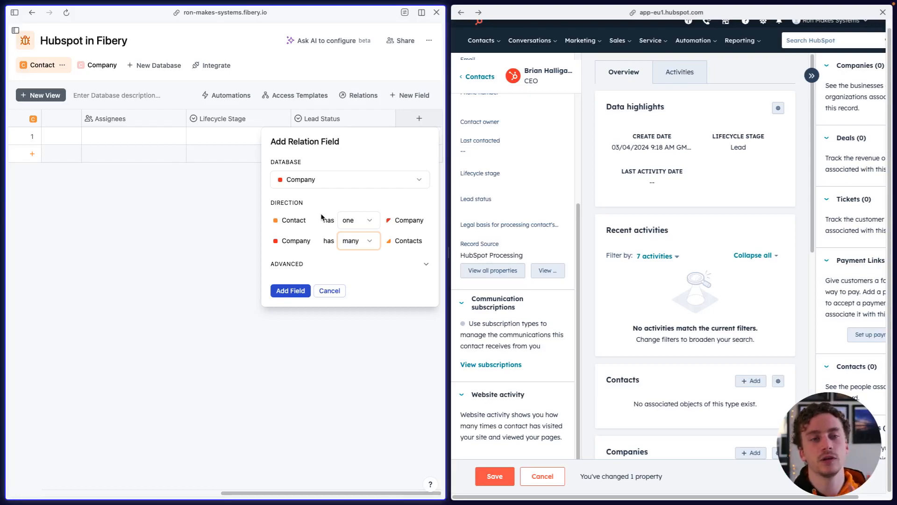
- Turn on automatic linking of Contacts to Companies in the relation's advanced options and inspect the matching rule
click(285, 266)
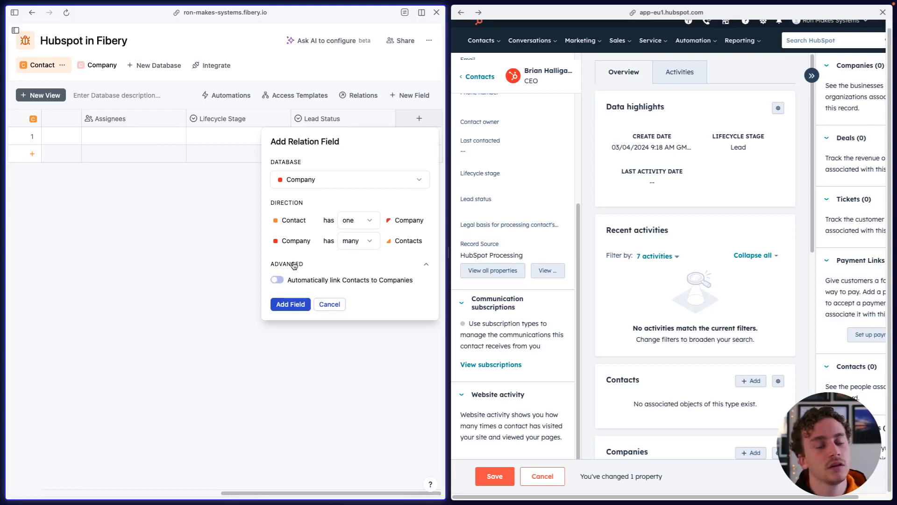
click(277, 280)
click(319, 327)
click(323, 323)
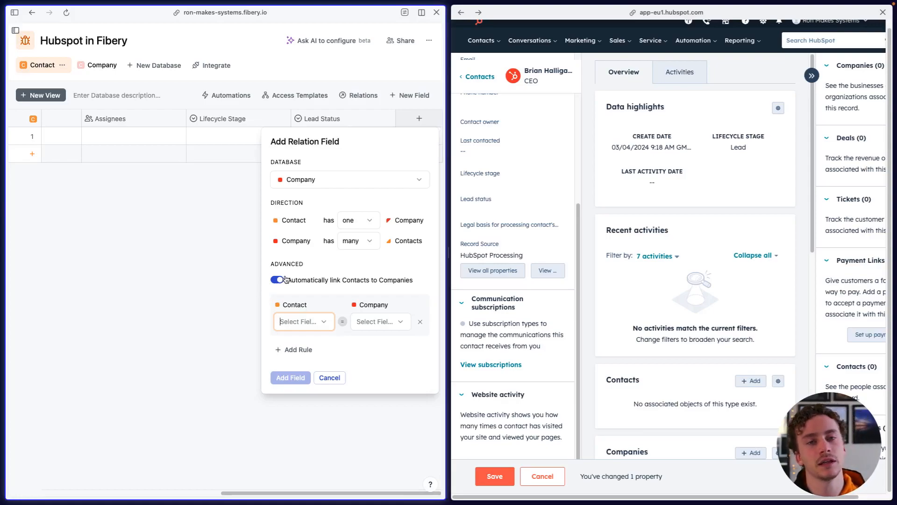
click(342, 321)
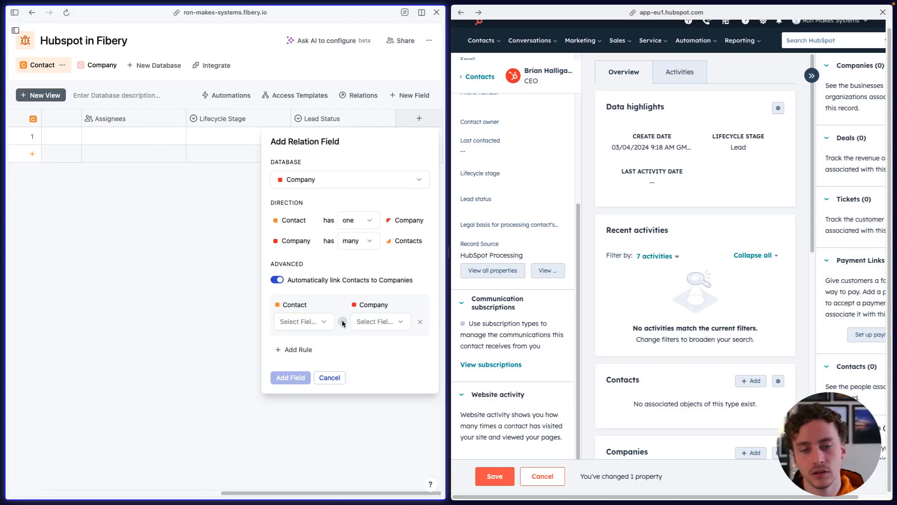
- Add a second automatic-linking rule and check the Contact and Company fields available for matching
click(293, 350)
click(322, 326)
click(322, 326)
click(321, 327)
click(381, 326)
click(381, 326)
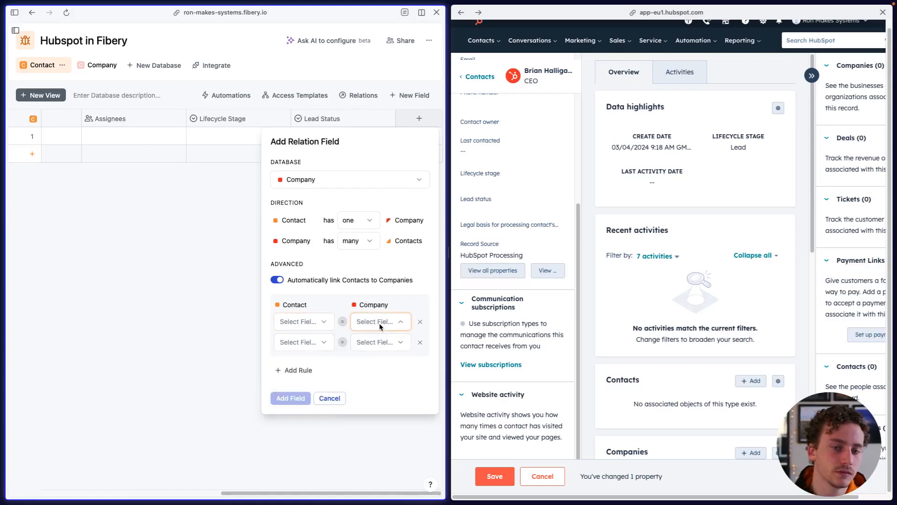
click(324, 322)
click(326, 333)
click(324, 341)
click(324, 341)
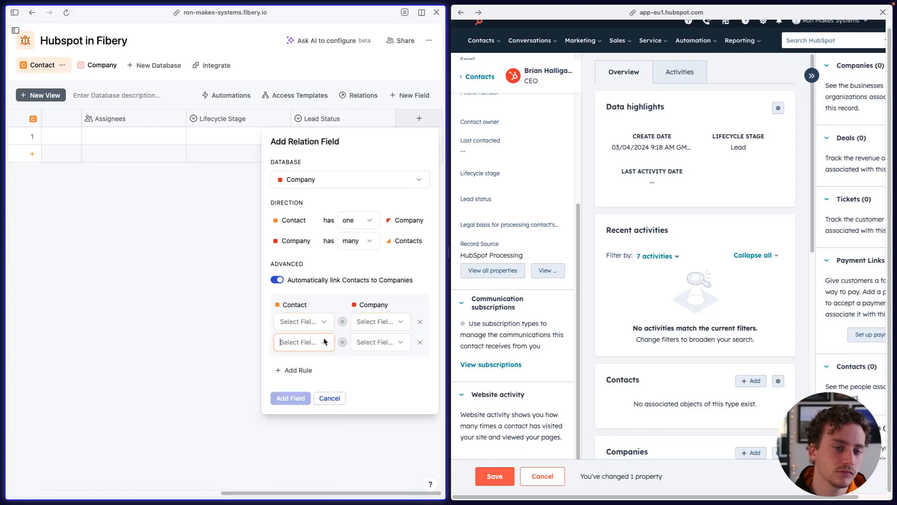
- Remove both automatic-linking rules and add the Company relation field to the Contact database
click(420, 322)
click(420, 322)
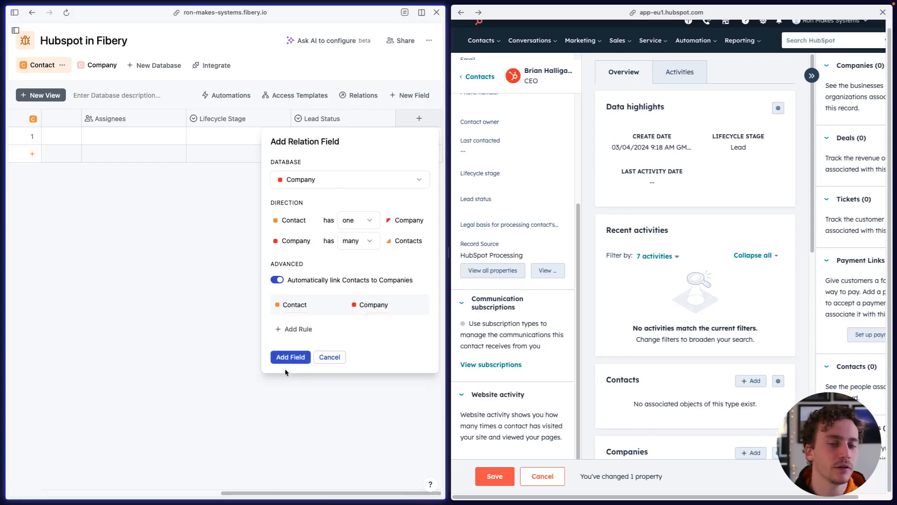
click(287, 358)
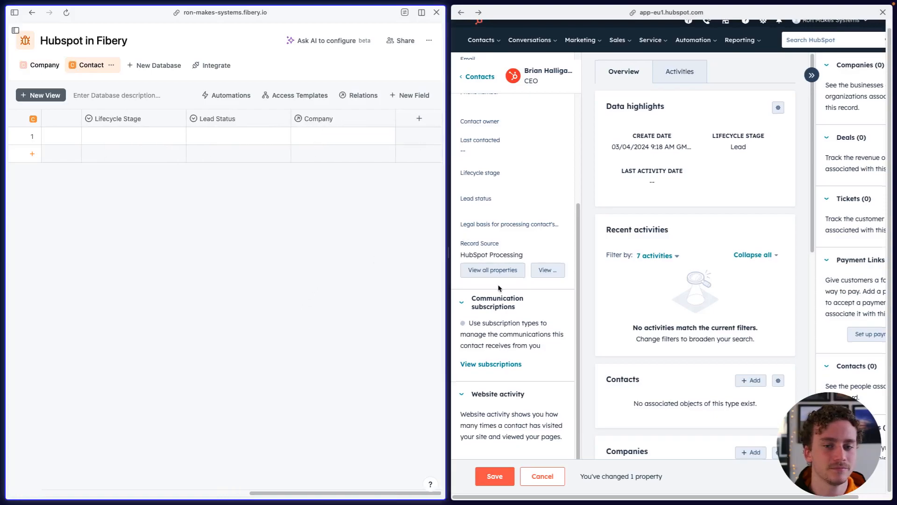
- Check the record types associated with the HubSpot contact and create a Fibery database named Deals
scroll(608, 278, right, 3)
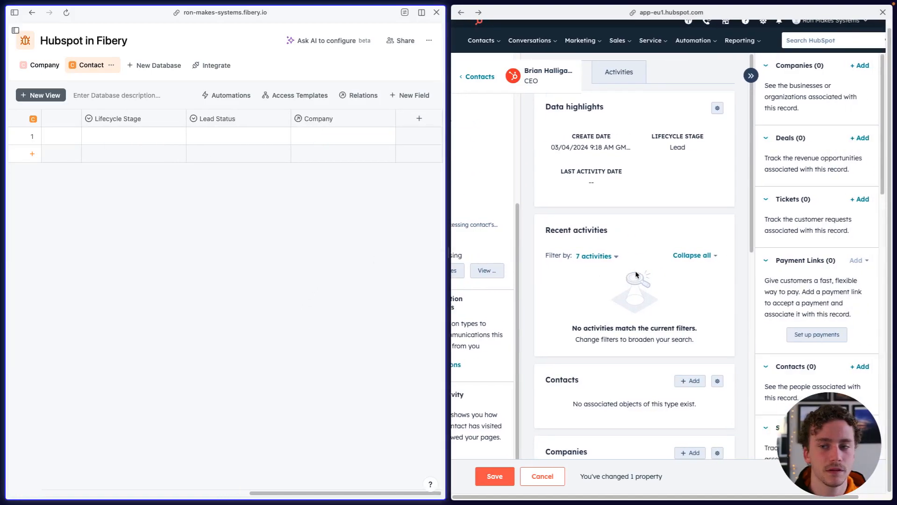
scroll(761, 257, up, 1)
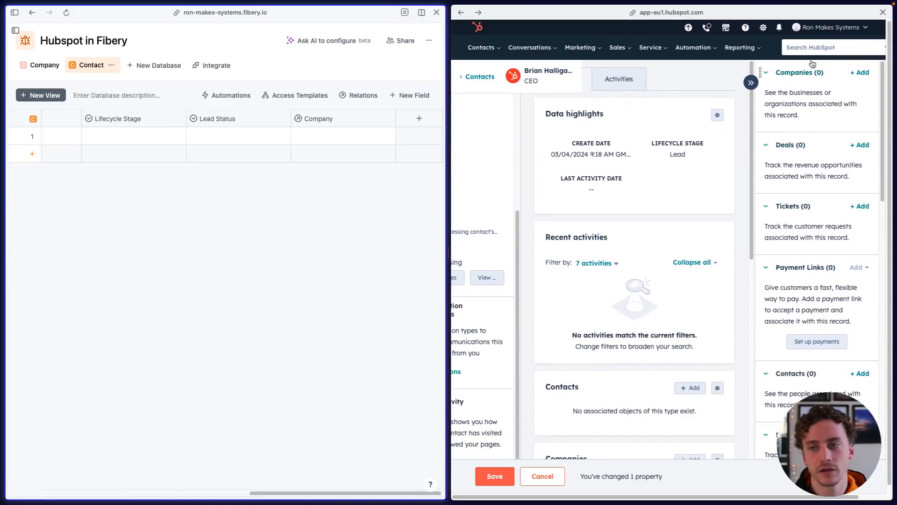
click(164, 68)
text(Deals)
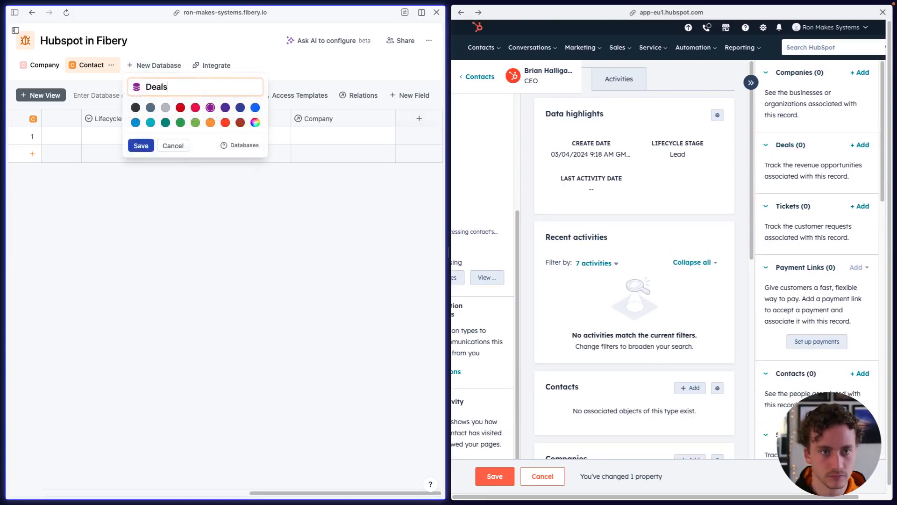
key(Return)
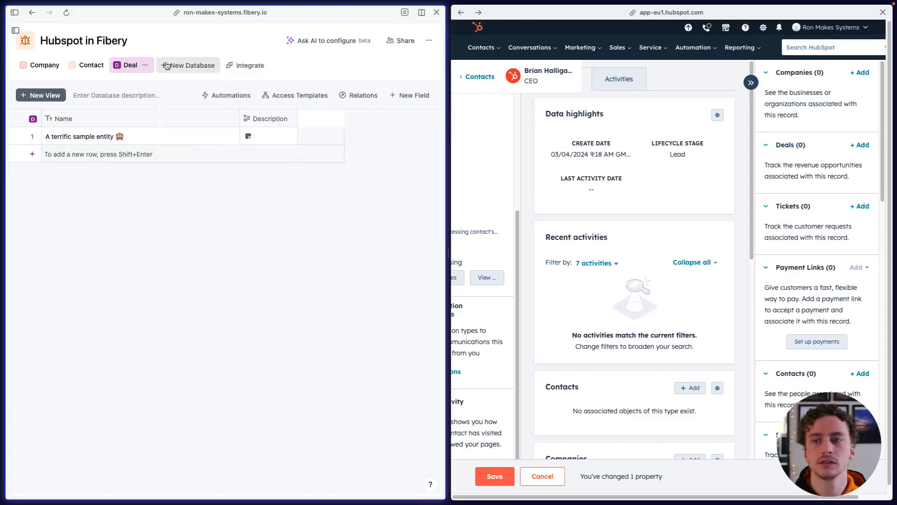
- Create another database for tickets and correct its name to Ticket
click(166, 65)
text(Tickets)
key(Return)
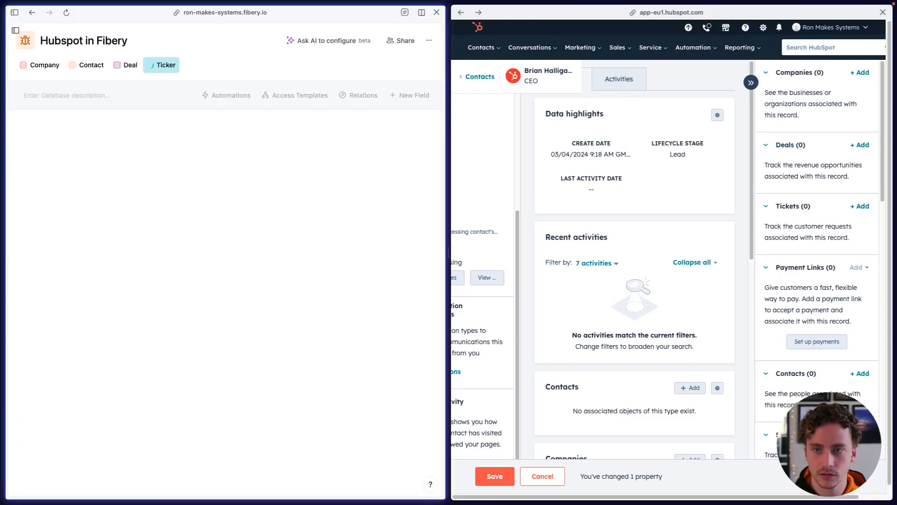
click(183, 65)
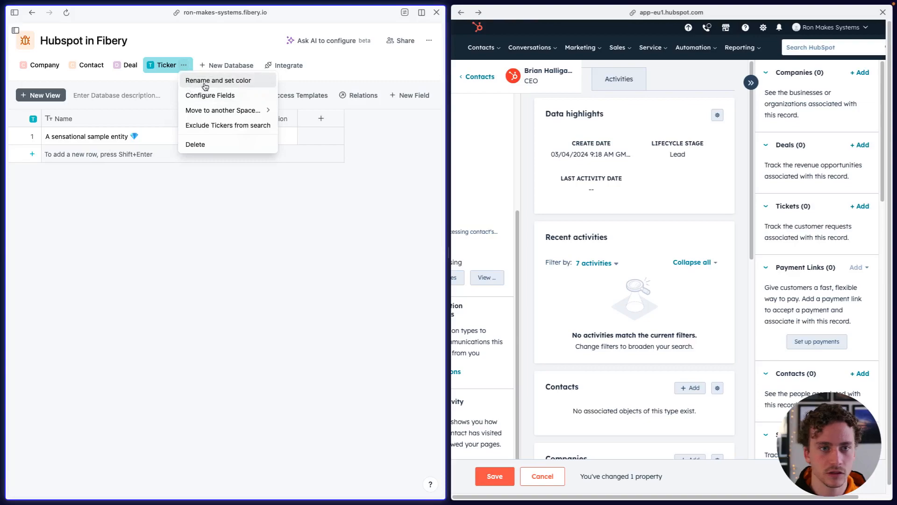
click(204, 81)
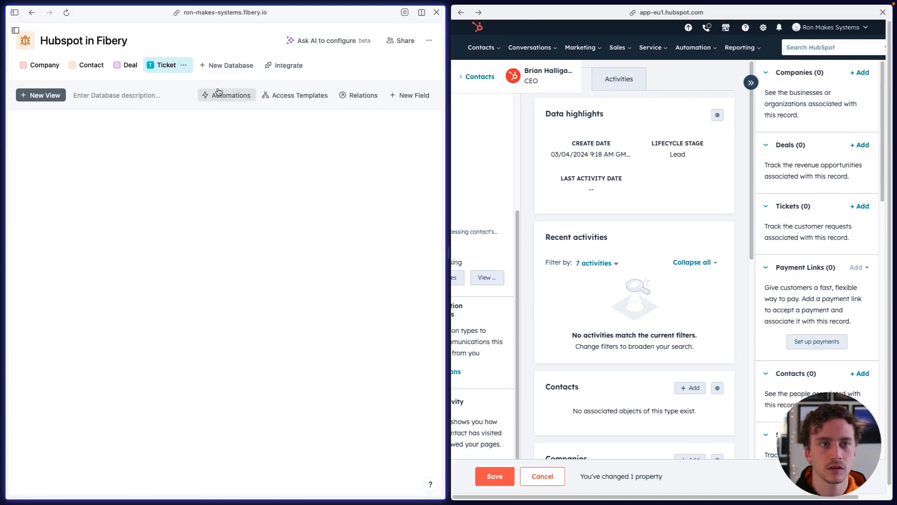
- Examine the remaining association sections of the HubSpot contact, including Payment Links, Contacts, Subscriptions and Payments
scroll(831, 298, down, 2)
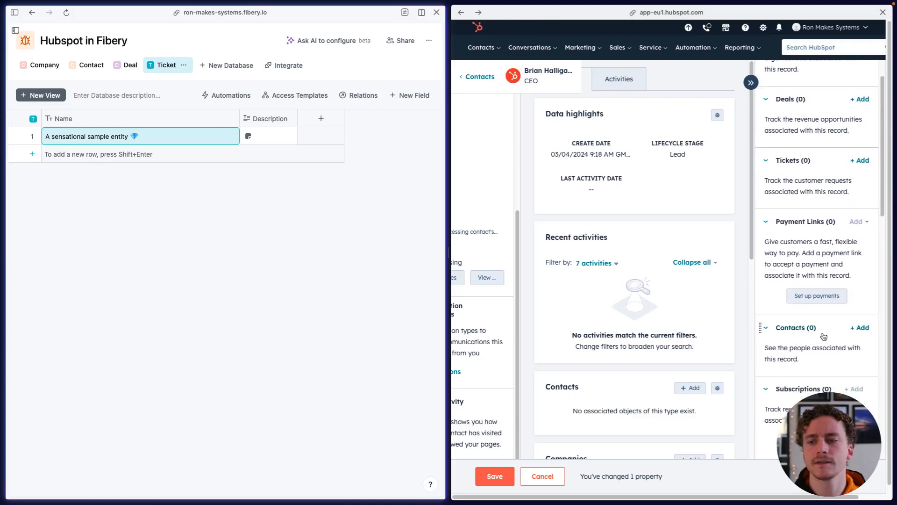
click(766, 328)
click(767, 329)
scroll(786, 354, down, 8)
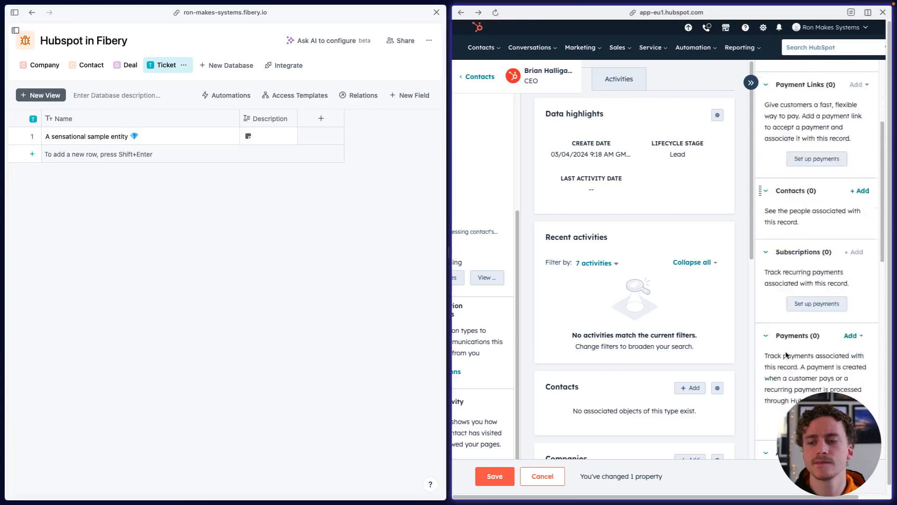
- Look through the HubSpot contact's Attachments, Contact create attribution and List memberships sections, and refresh the contact page
scroll(787, 355, down, 6)
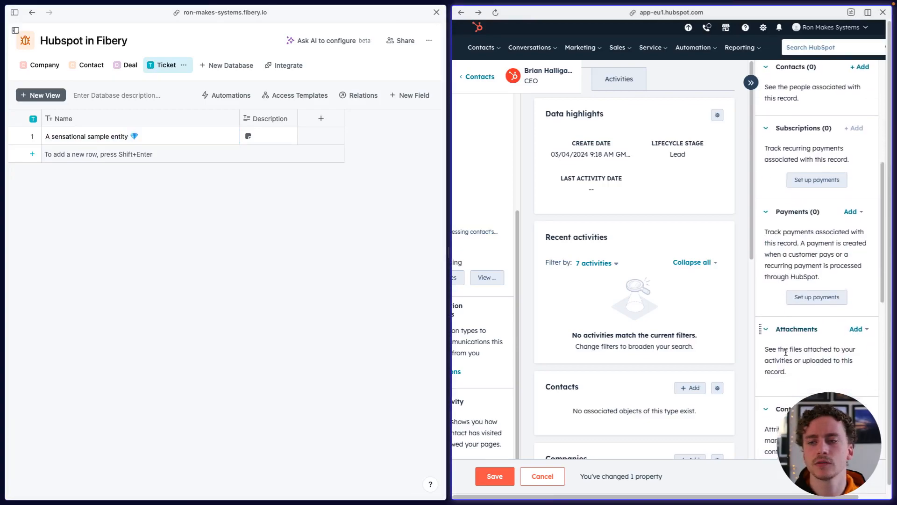
scroll(786, 352, down, 5)
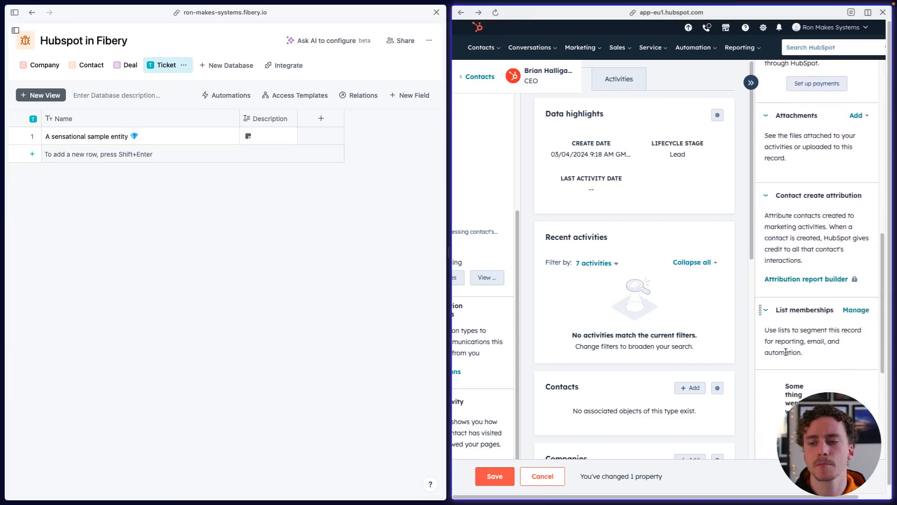
scroll(787, 355, down, 5)
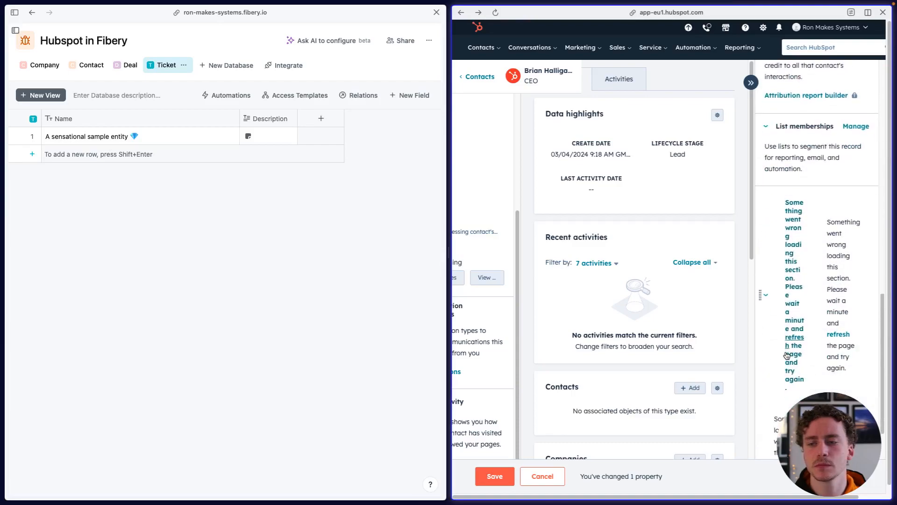
click(787, 355)
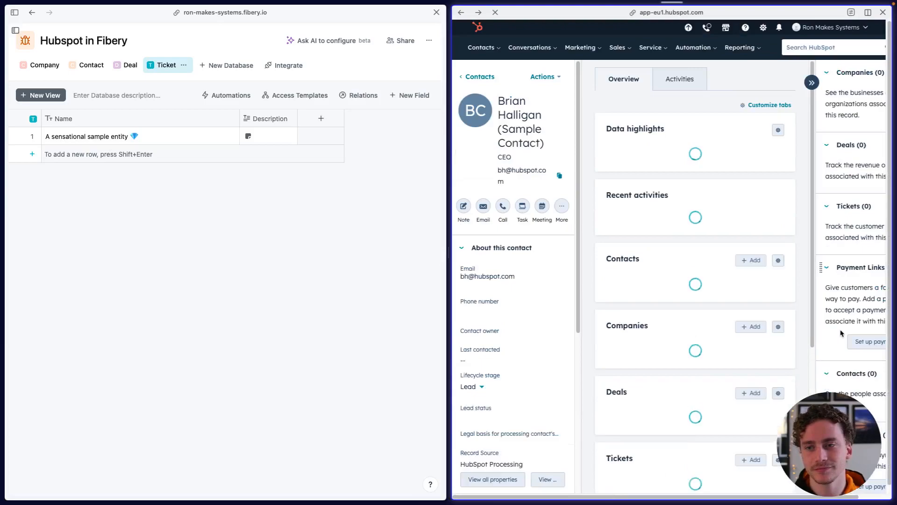
- Examine the reloaded contact's lower sections, including Attachments, Contact create attribution, List memberships, Invoices and Playbooks
scroll(842, 334, down, 7)
scroll(830, 327, right, 2)
scroll(816, 340, down, 3)
scroll(813, 340, down, 2)
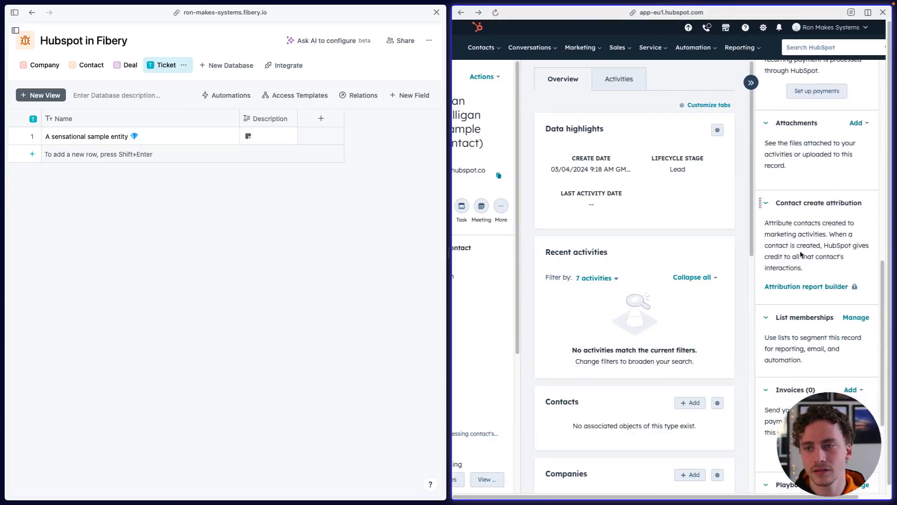
scroll(804, 260, down, 1)
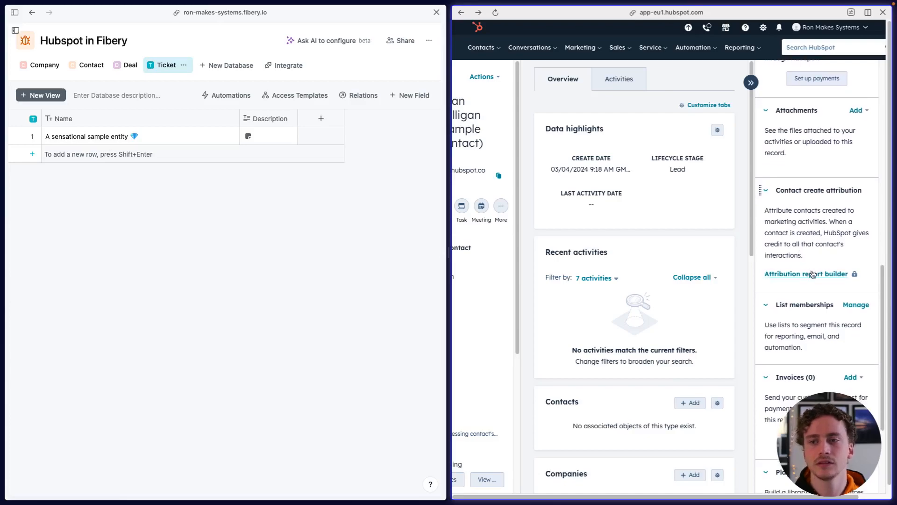
scroll(812, 277, down, 4)
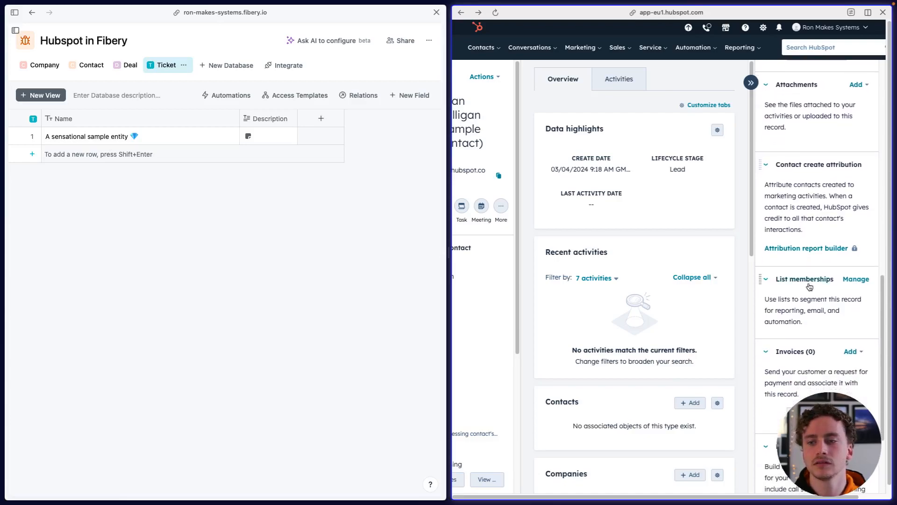
scroll(810, 286, down, 4)
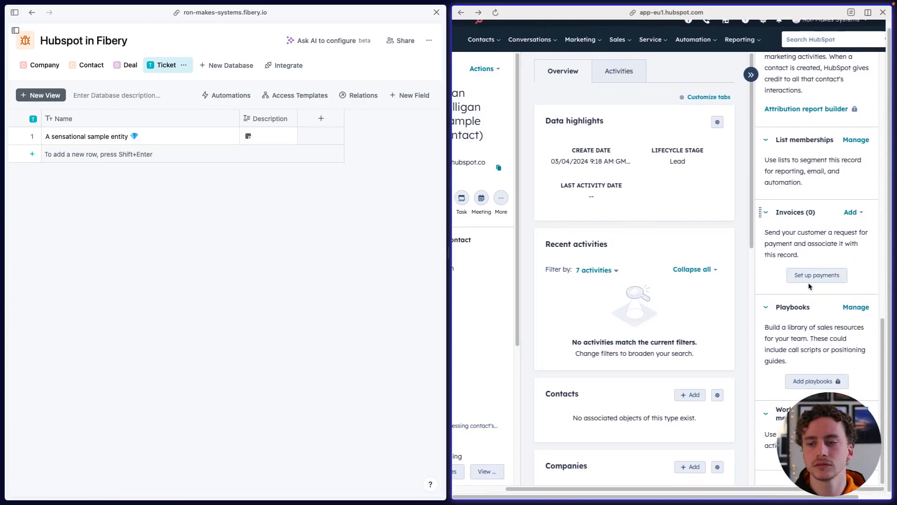
scroll(810, 286, up, 1)
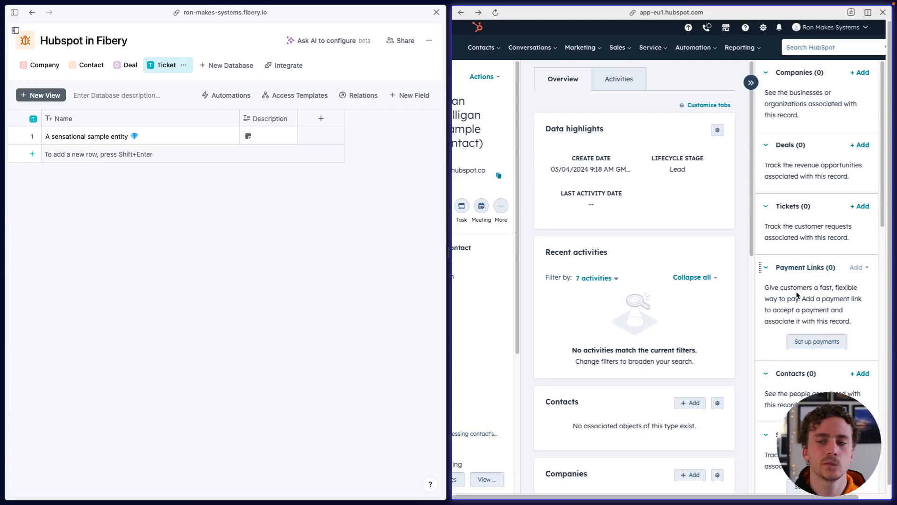
- Read the HubSpot contact's Payment Links description and review its Contacts, Subscriptions and Payments sections
drag(803, 299, 854, 323)
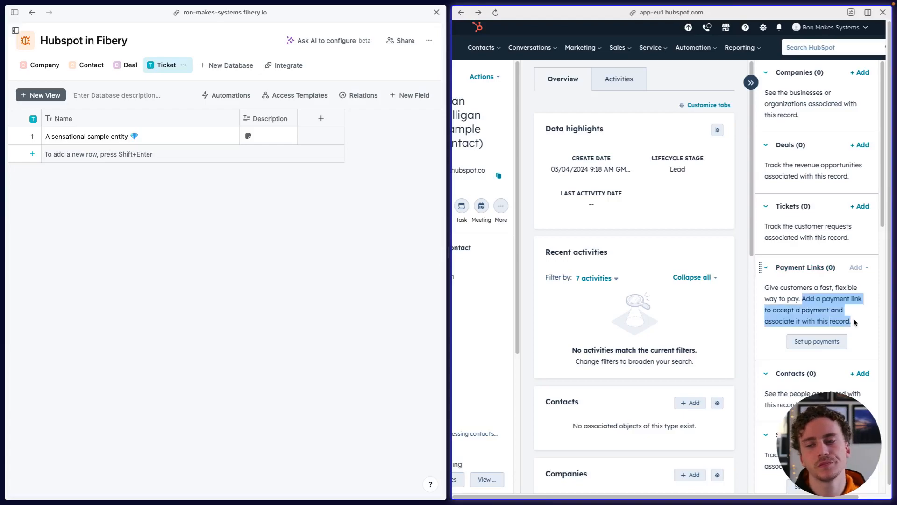
click(855, 322)
scroll(839, 324, down, 2)
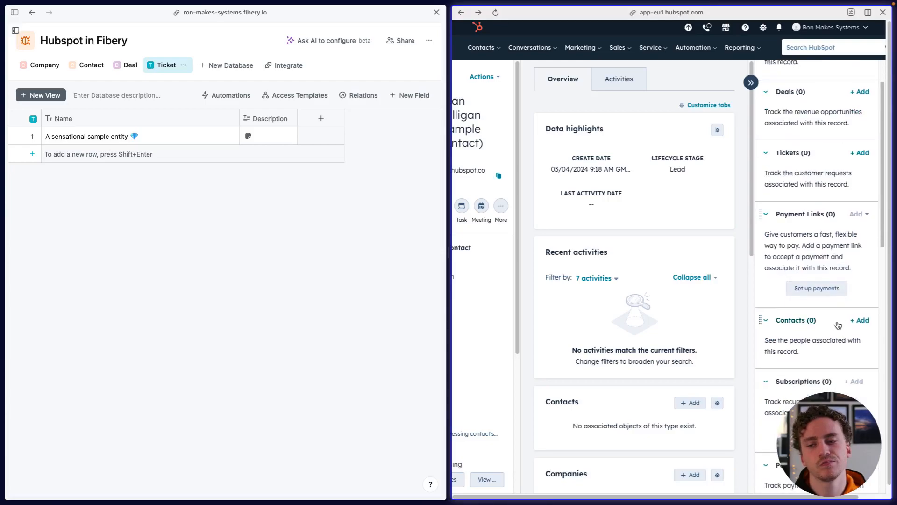
scroll(839, 324, down, 3)
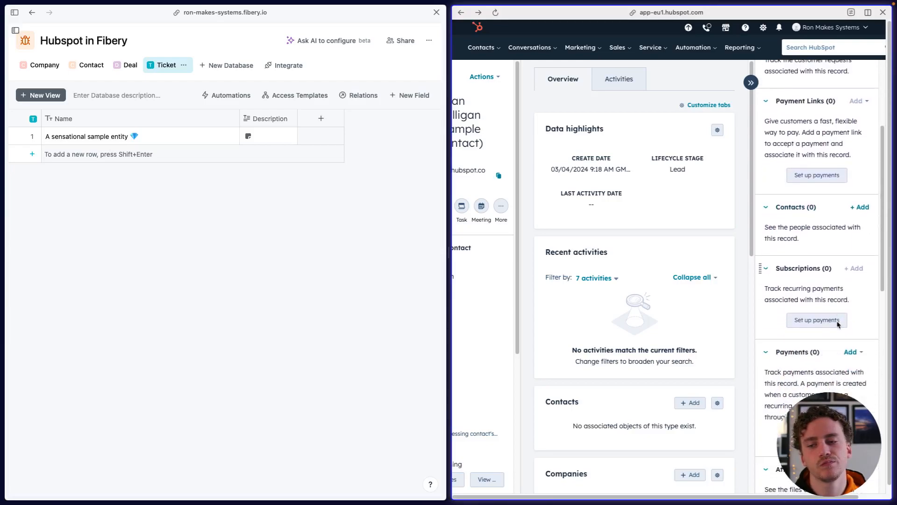
scroll(838, 324, down, 1)
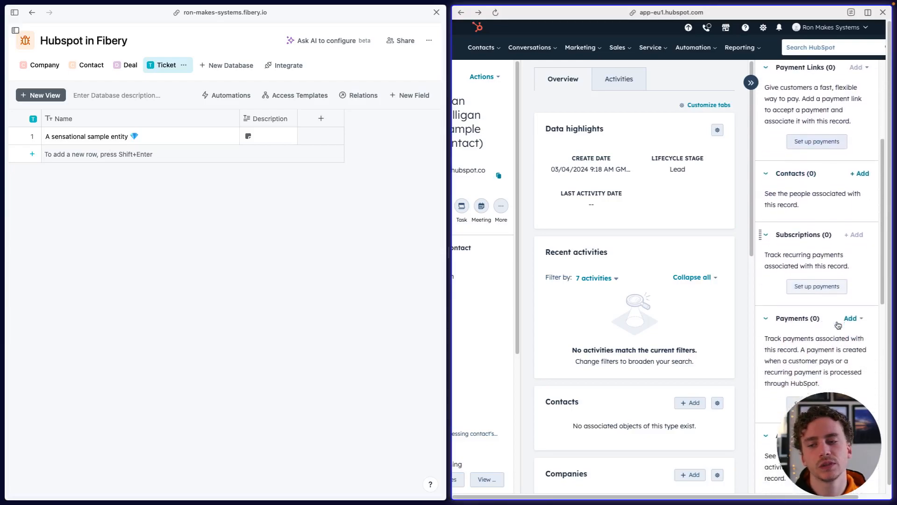
click(241, 72)
text(Payments)
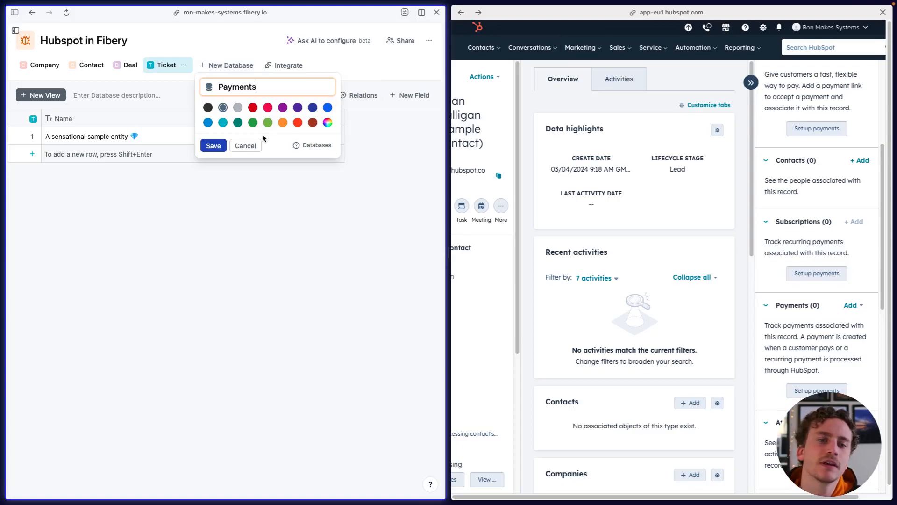
click(251, 146)
- Examine the Payment Links section of the HubSpot contact and its description of how links associate with the record
scroll(826, 193, up, 3)
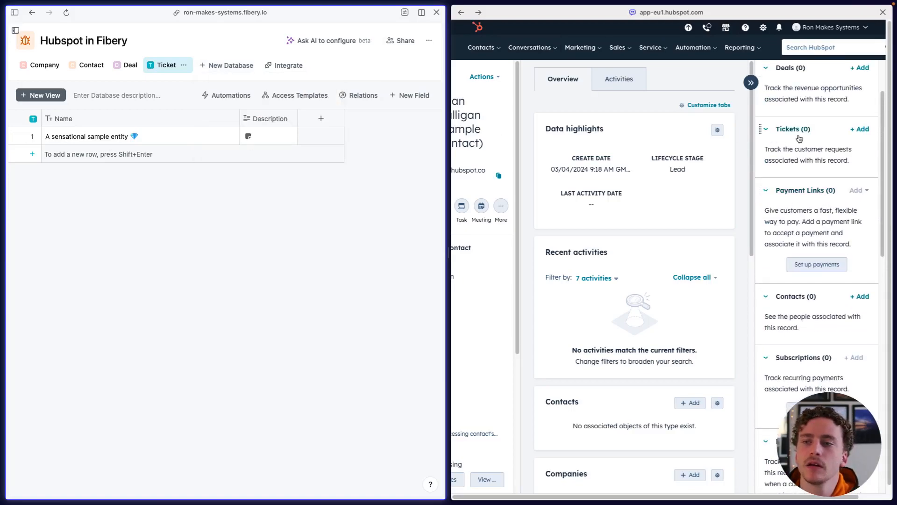
drag(766, 212, 809, 245)
click(811, 216)
drag(810, 211, 812, 243)
click(813, 241)
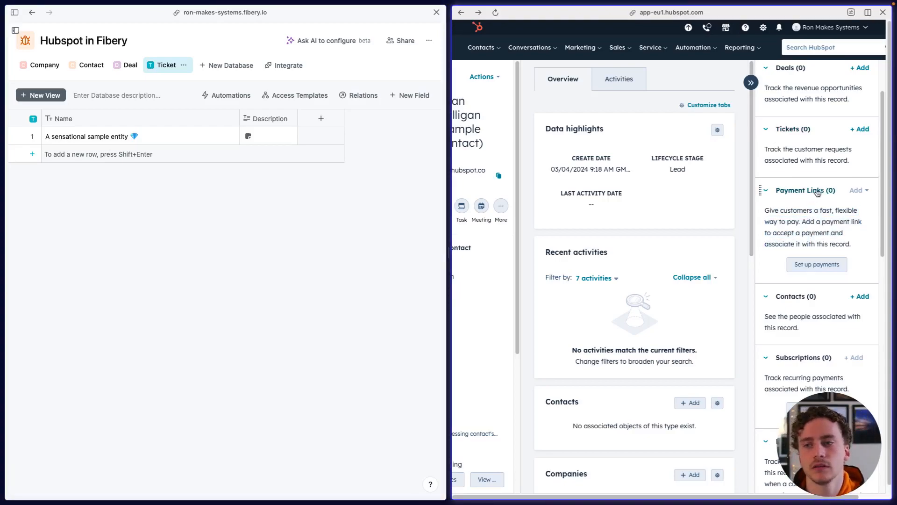
click(765, 190)
click(766, 191)
mouse_move(793, 211)
mouse_down()
mouse_move(793, 230)
mouse_move(780, 208)
mouse_up()
click(793, 232)
click(780, 208)
click(253, 254)
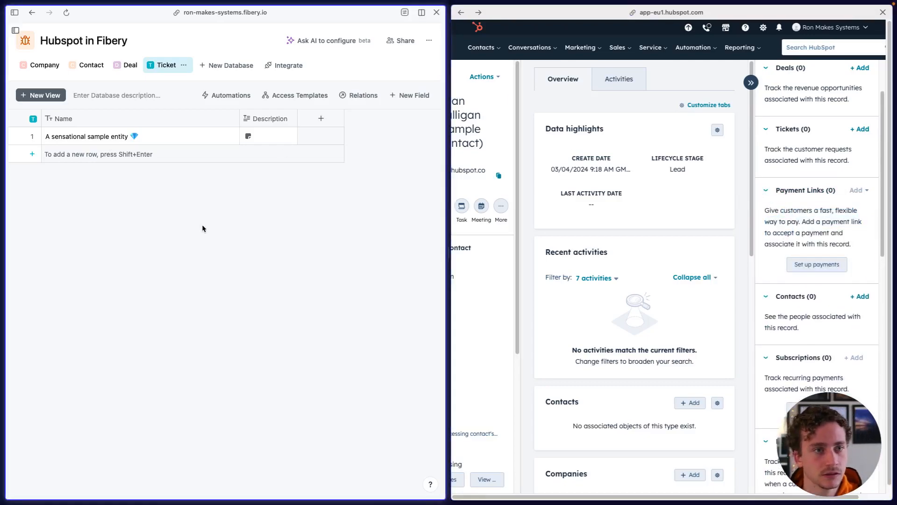
- Browse the integrations available for the Fibery space and read the setup requirements of the Braintree integration
mouse_move(15, 30)
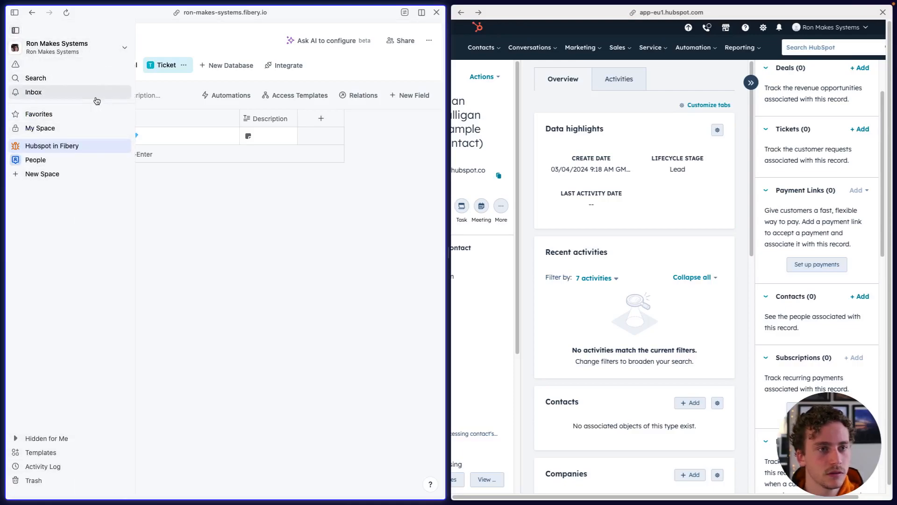
click(287, 62)
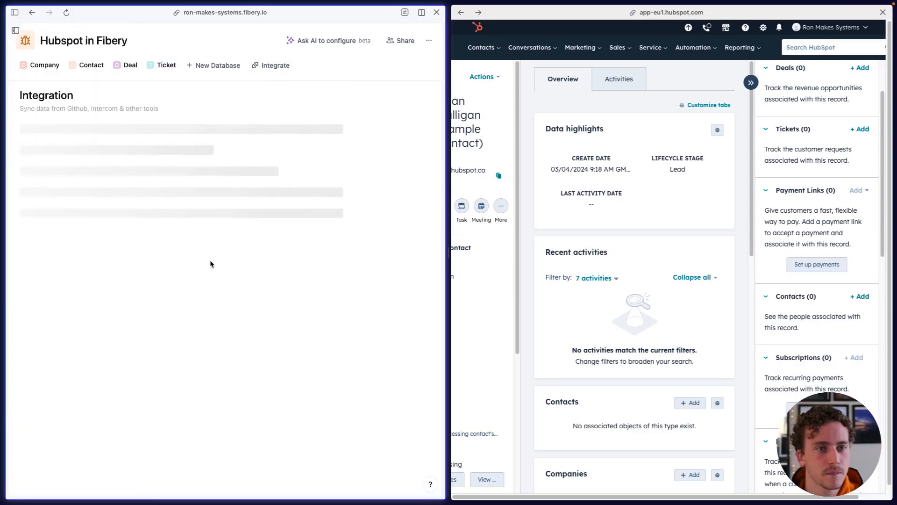
scroll(211, 263, down, 1)
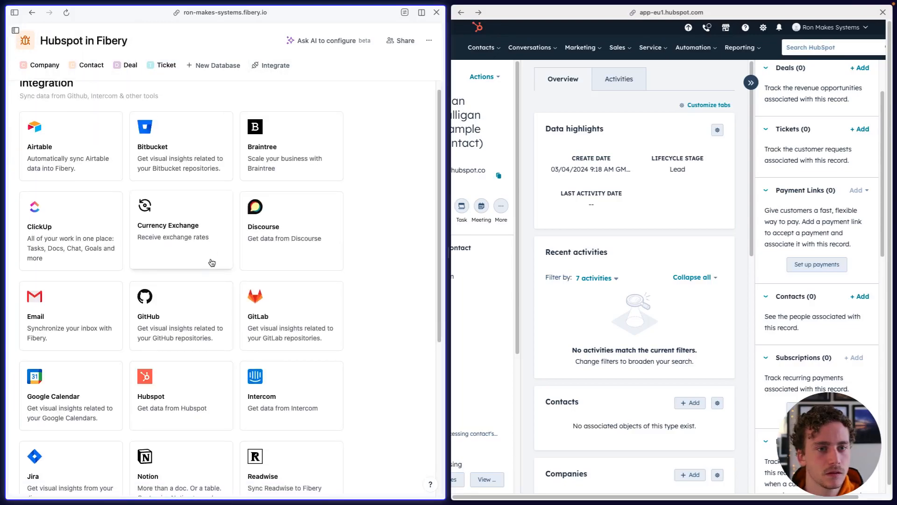
click(281, 151)
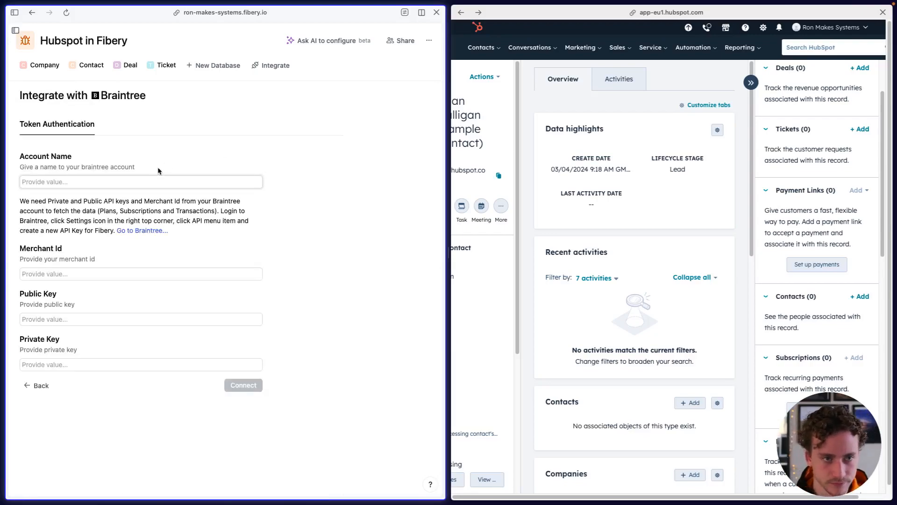
drag(37, 199, 66, 209)
click(106, 228)
double_click(108, 229)
click(67, 209)
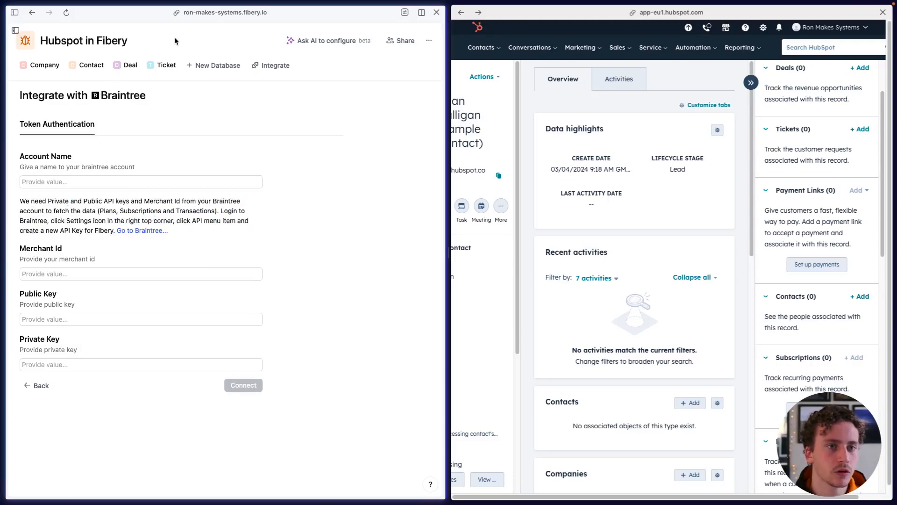
- Leave the Braintree integration setup and look through the space's Company and Ticket databases
click(166, 64)
click(42, 65)
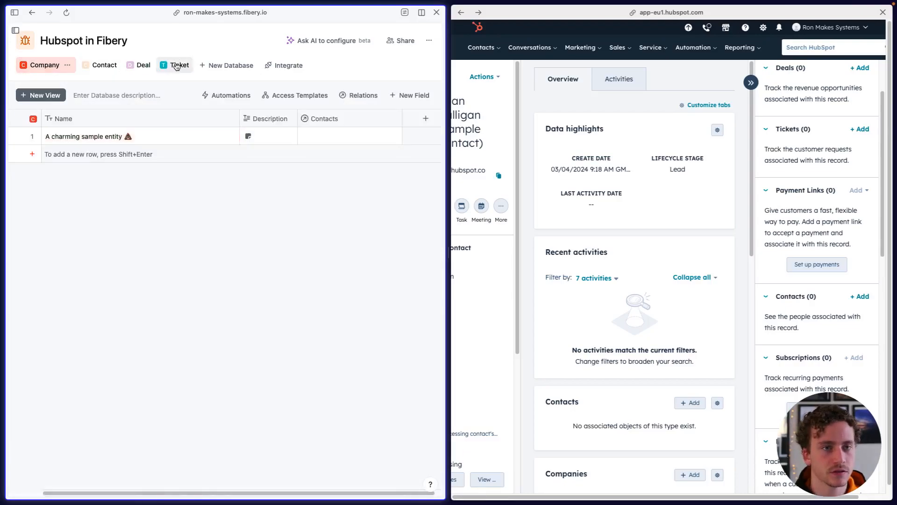
click(126, 65)
click(169, 65)
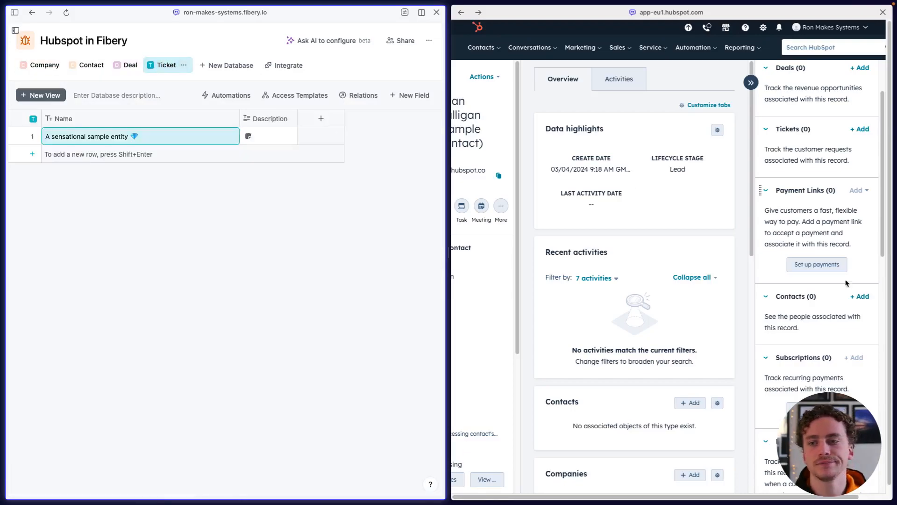
- Review the HubSpot contact's association sections from Companies and Deals down to Payments and Attachments
scroll(846, 282, down, 2)
scroll(846, 284, down, 3)
scroll(846, 284, up, 6)
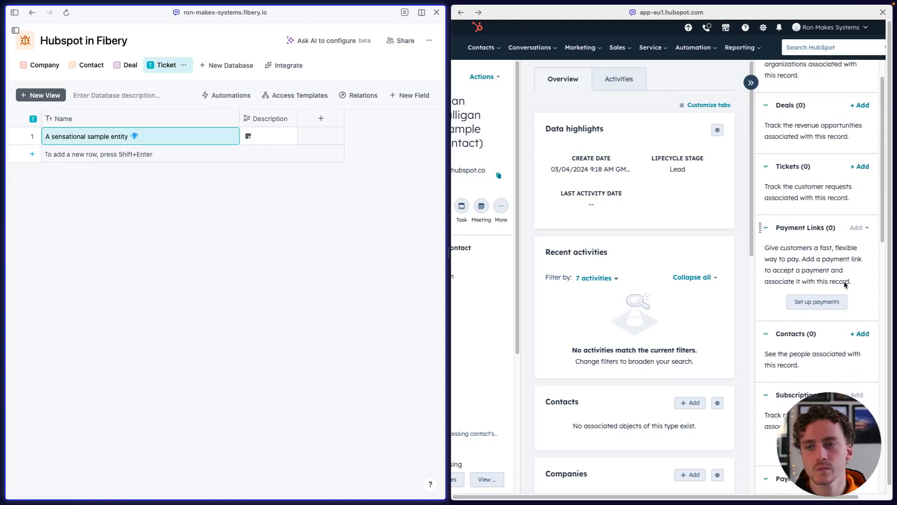
scroll(846, 285, up, 2)
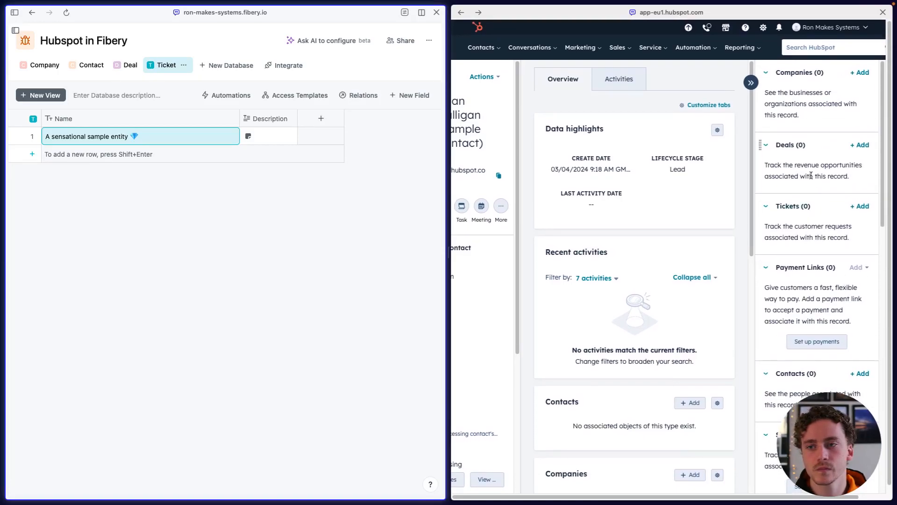
scroll(805, 176, down, 9)
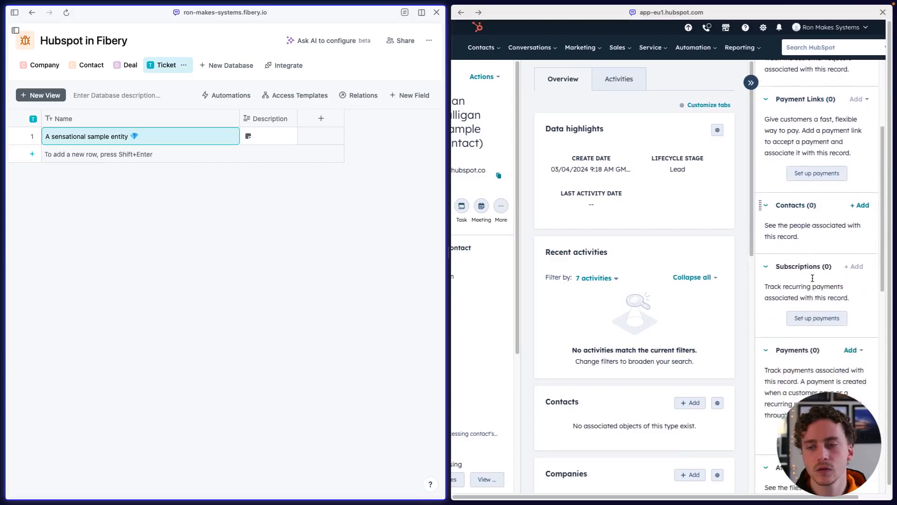
scroll(813, 281, down, 5)
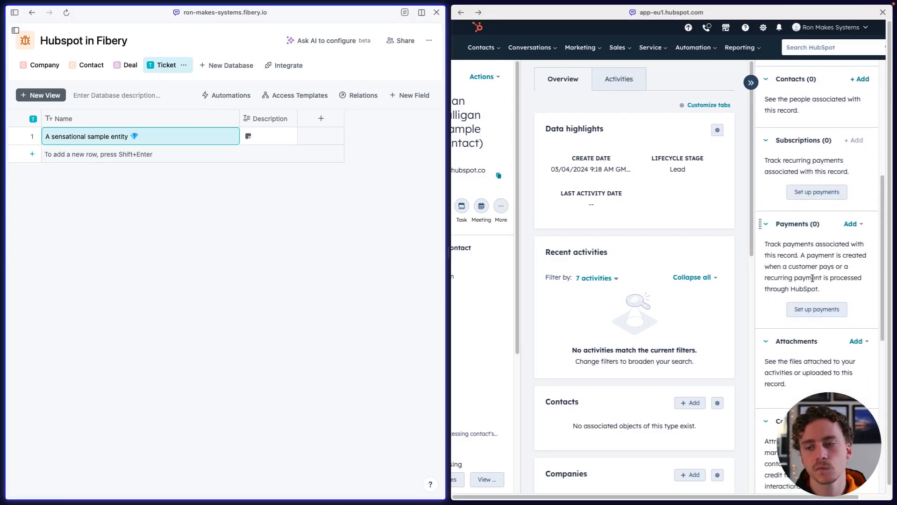
mouse_move(790, 349)
mouse_down()
mouse_move(789, 374)
mouse_move(785, 350)
mouse_up()
click(788, 374)
click(790, 348)
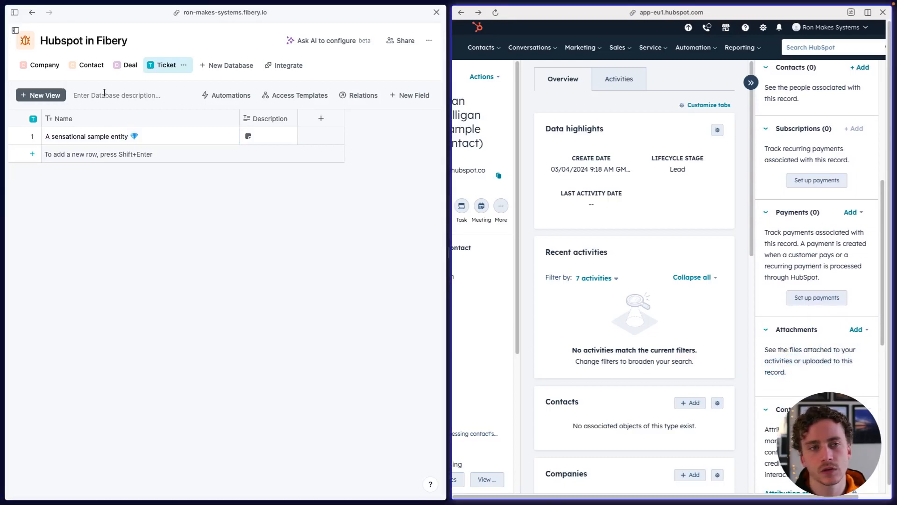
- Add a Files field to the Contact database in Fibery
click(41, 65)
click(90, 65)
scroll(210, 147, right, 6)
click(420, 118)
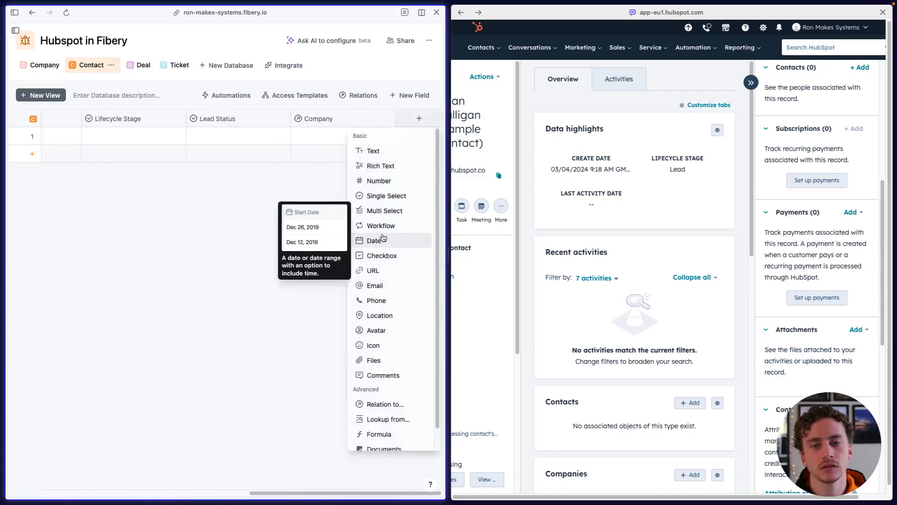
scroll(374, 252, down, 1)
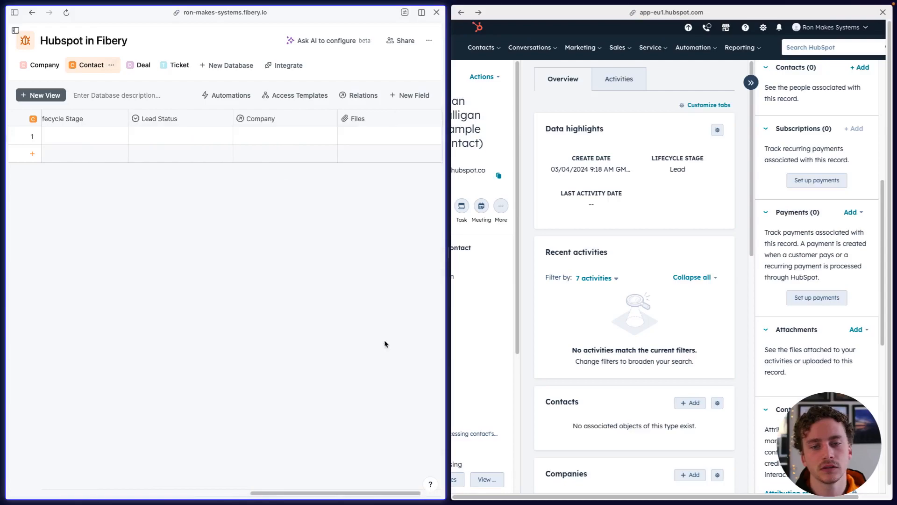
- Check the HubSpot contact's sections below Attachments, including List memberships, Invoices and Playbooks, against the Contact database's fields
click(796, 347)
scroll(836, 383, down, 4)
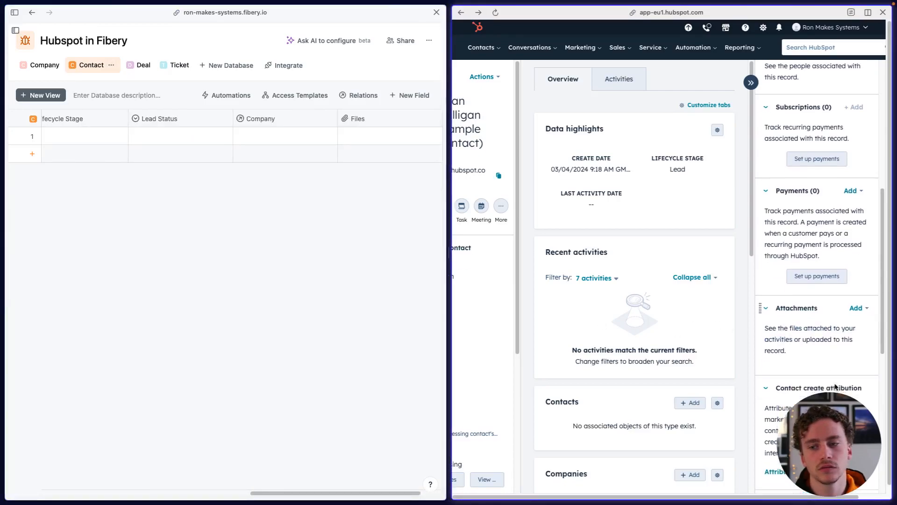
scroll(836, 384, down, 5)
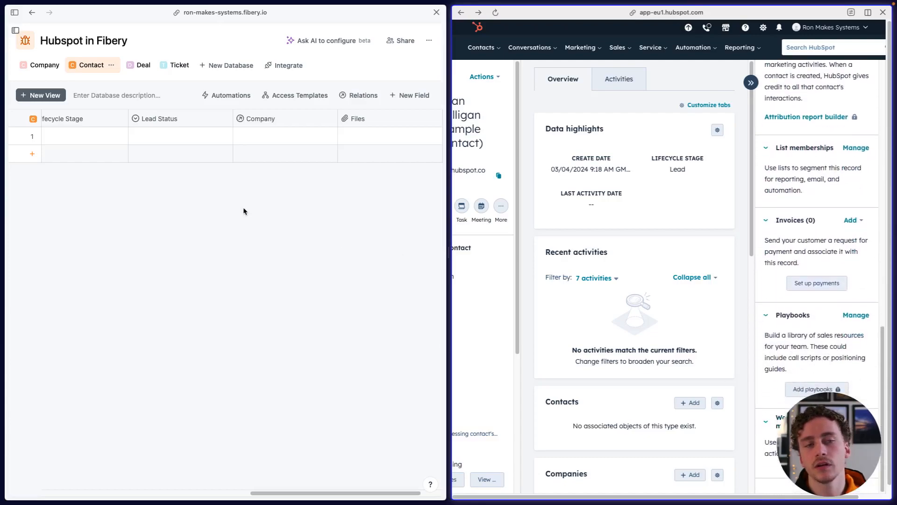
scroll(245, 212, right, 2)
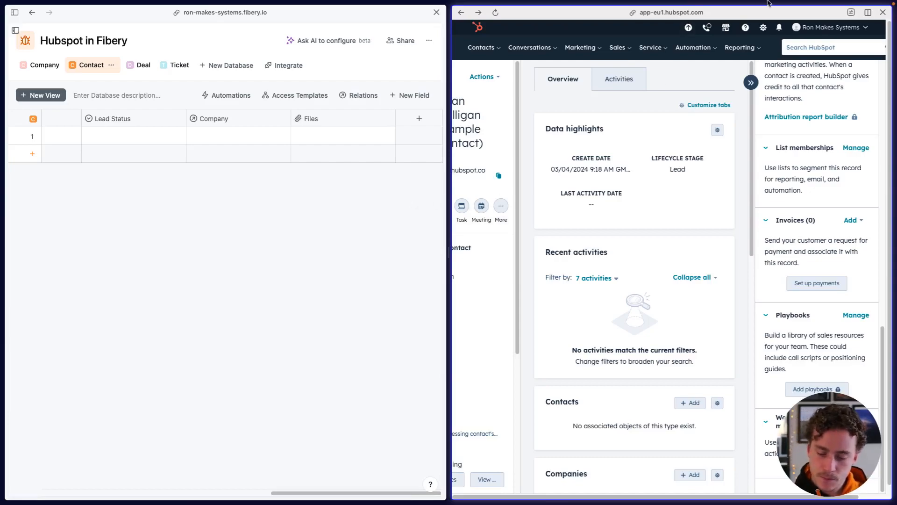
scroll(781, 302, down, 1)
scroll(781, 301, up, 1)
scroll(779, 301, up, 8)
scroll(790, 322, down, 3)
scroll(799, 341, down, 2)
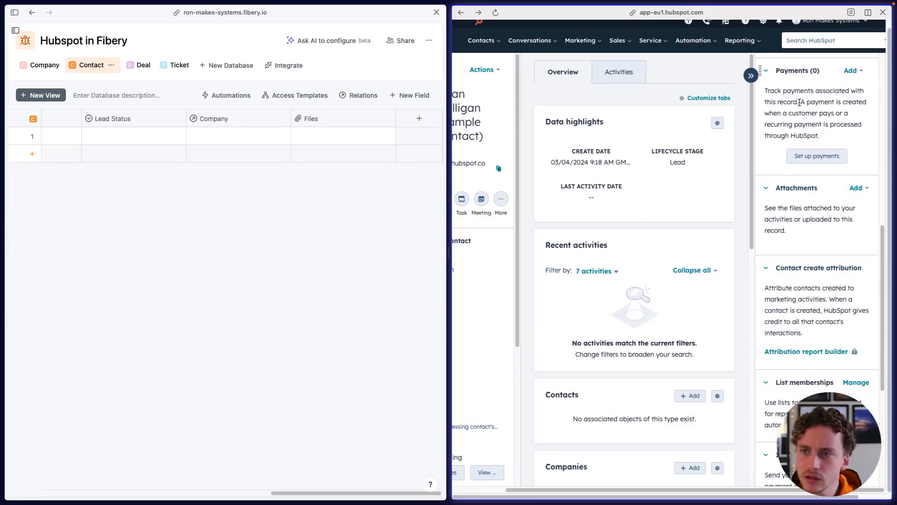
- Review the HubSpot contact's association sections and compare them with the fields of the Company and Contact databases in Fibery
scroll(800, 102, down, 3)
drag(766, 377, 794, 400)
click(794, 400)
scroll(763, 234, up, 8)
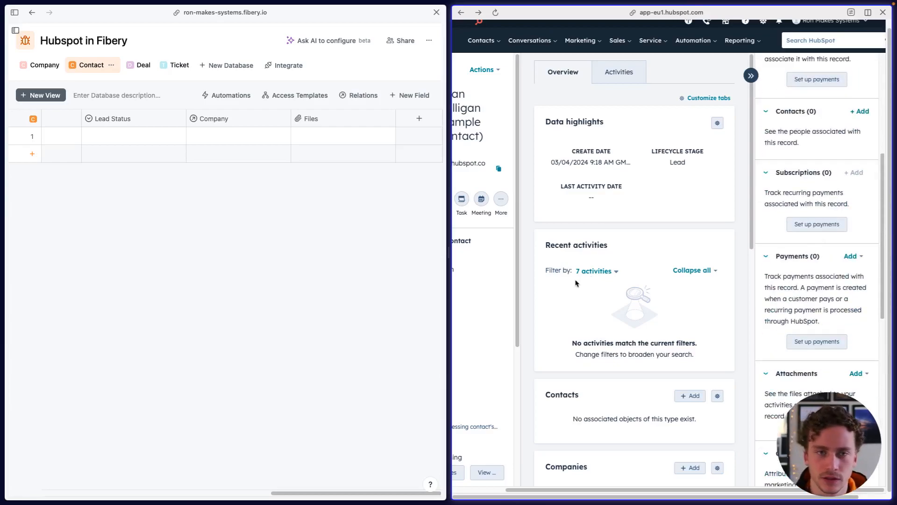
click(228, 271)
click(45, 65)
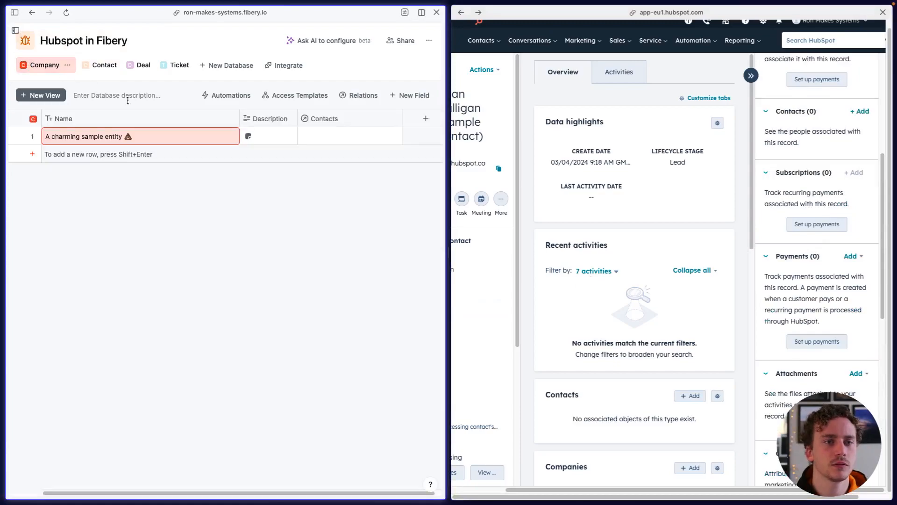
click(100, 67)
scroll(150, 164, right, 10)
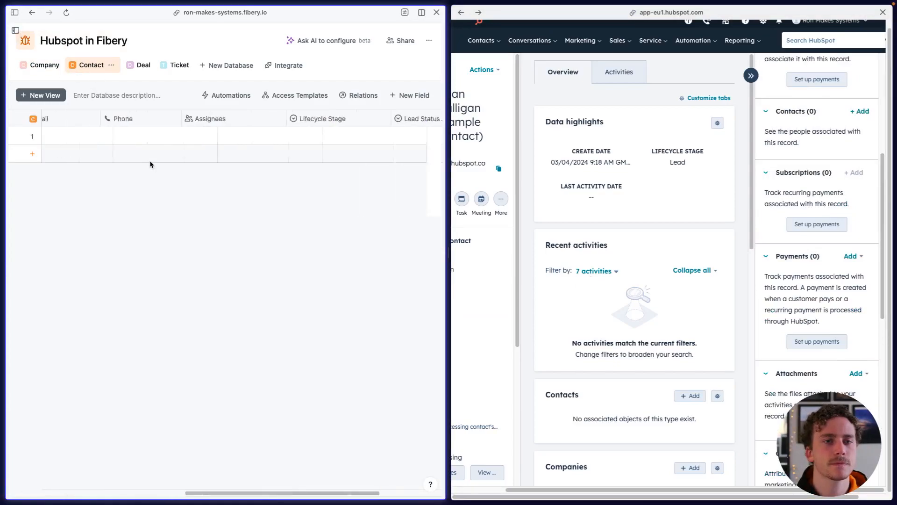
scroll(151, 164, left, 10)
mouse_move(132, 136)
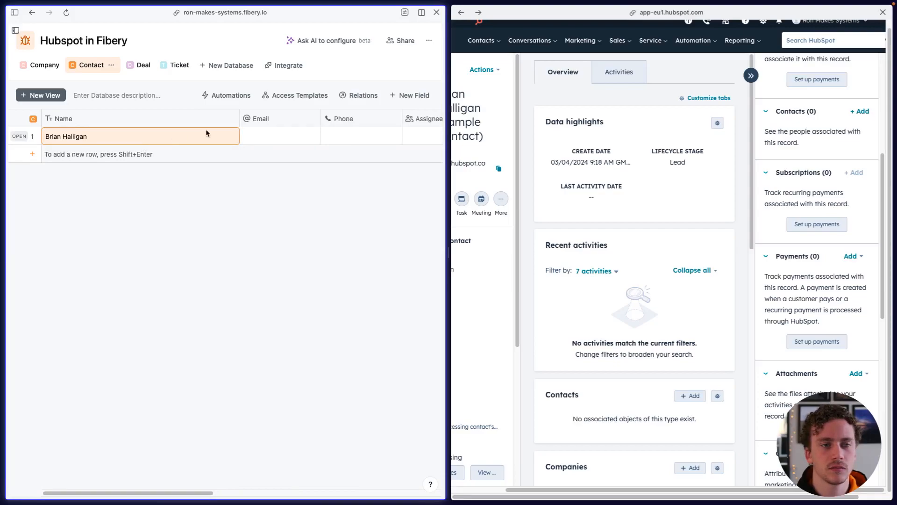
scroll(206, 135, right, 10)
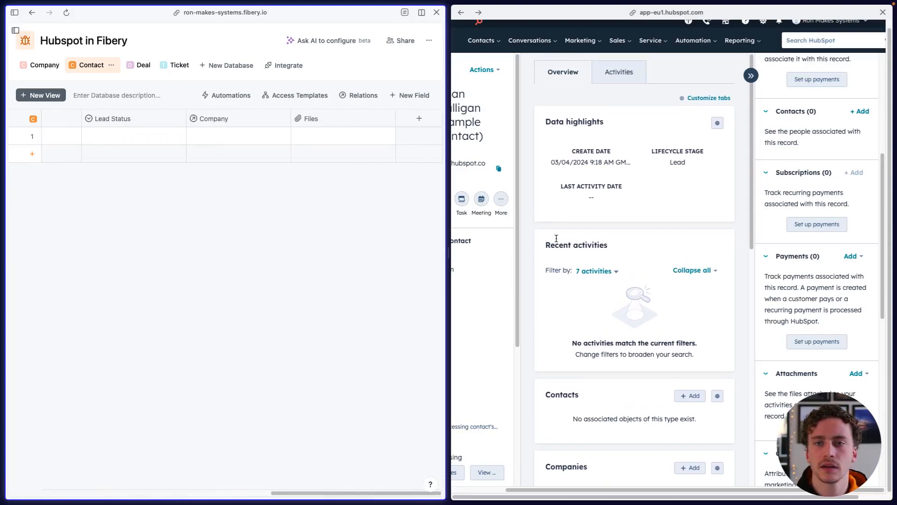
- Widen the HubSpot window and examine the contact's task form, including its reminder, assignee and record association options
scroll(631, 177, up, 1)
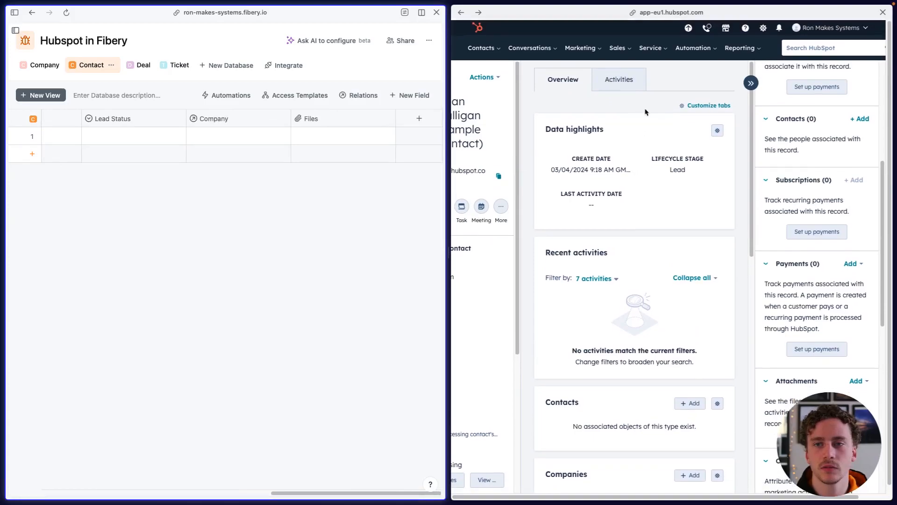
click(616, 89)
click(575, 83)
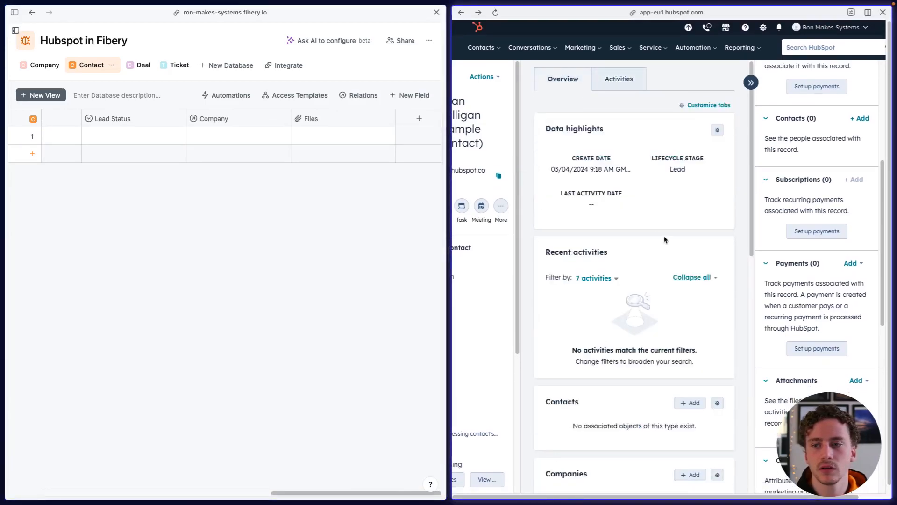
drag(447, 256, 227, 256)
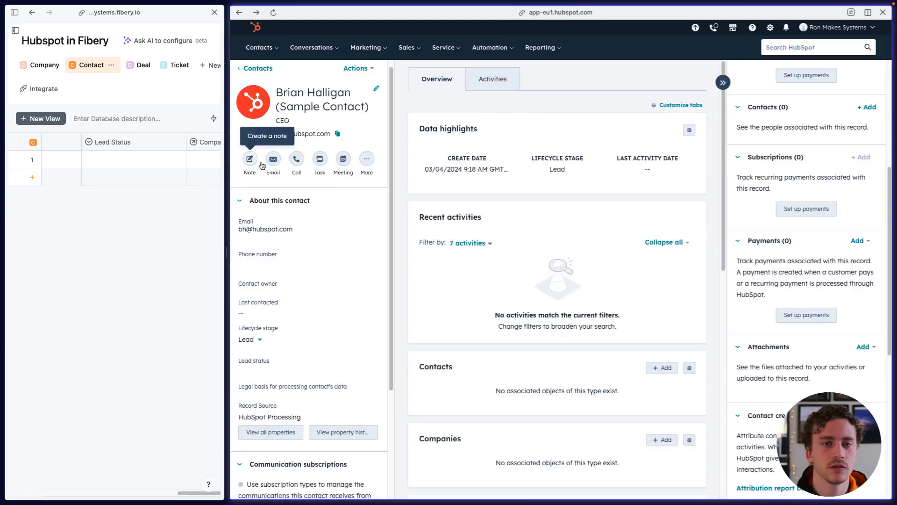
click(320, 162)
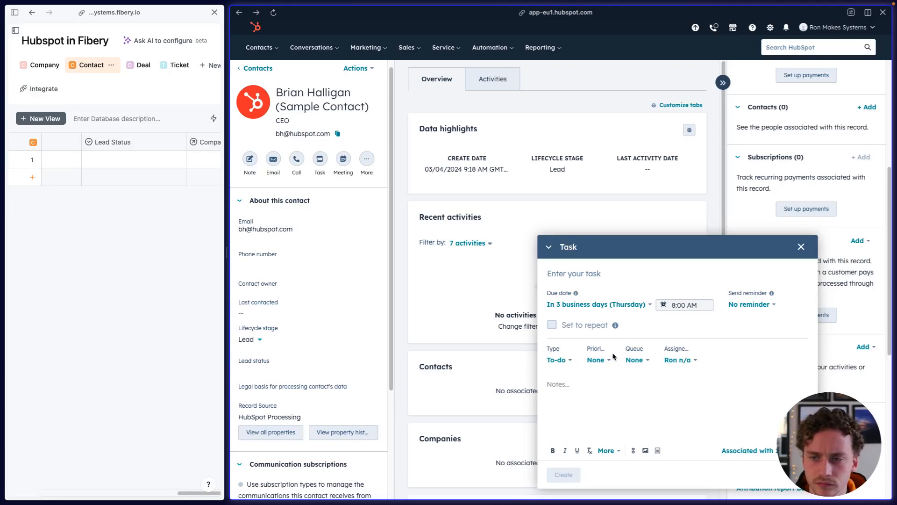
click(761, 309)
click(653, 335)
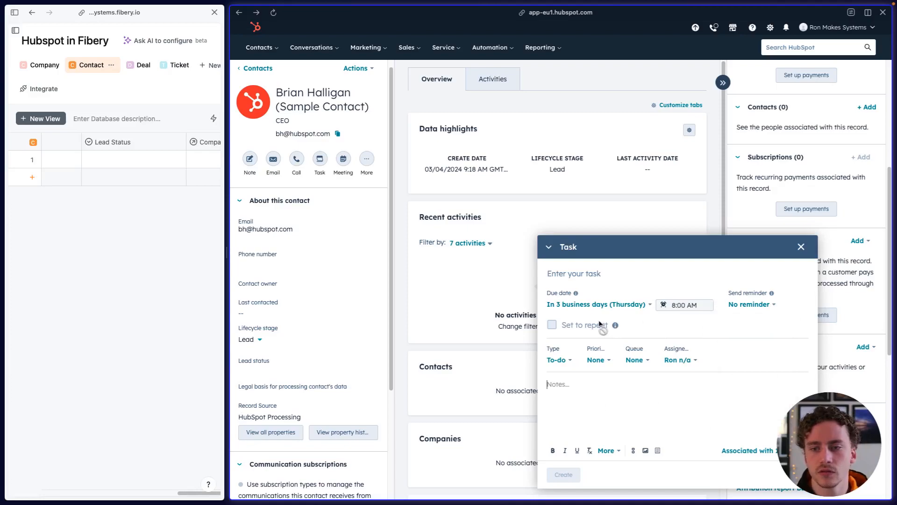
click(677, 360)
click(581, 392)
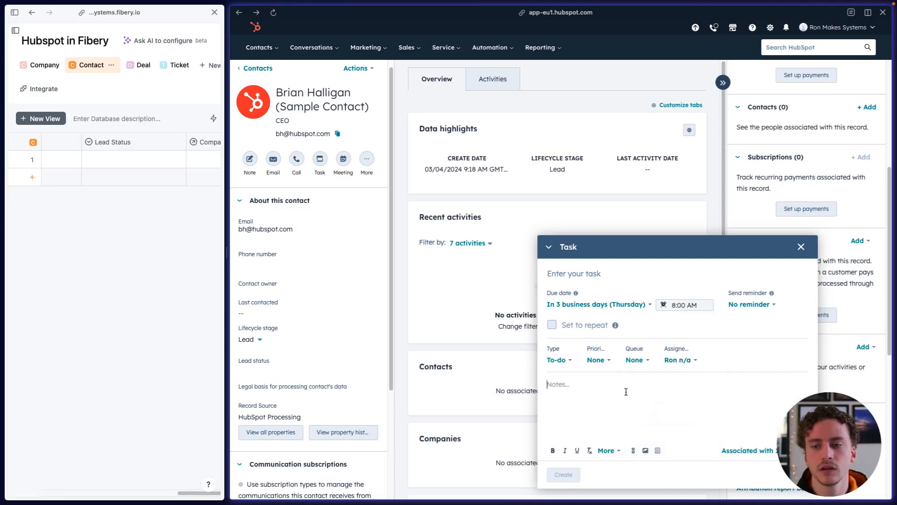
click(748, 451)
click(571, 380)
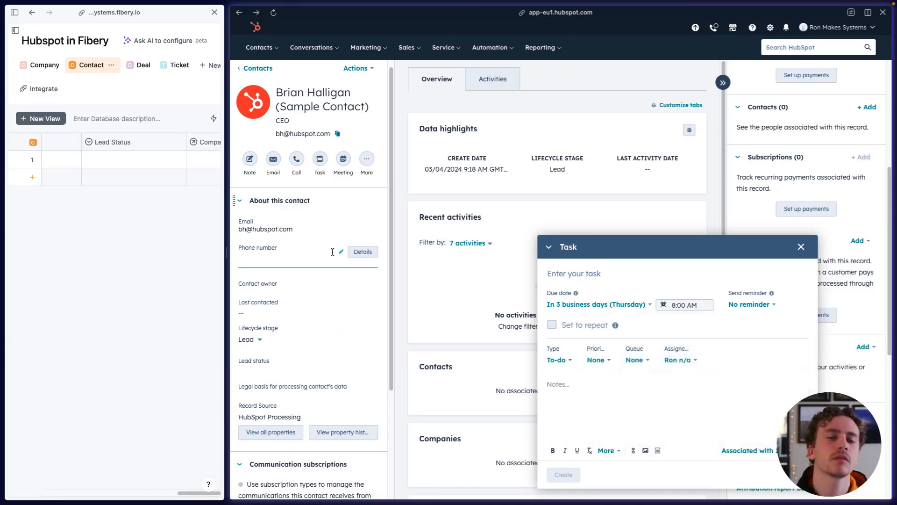
- Widen the Fibery window again and create a new database named Task in the Hubspot in Fibery space
drag(227, 206, 454, 205)
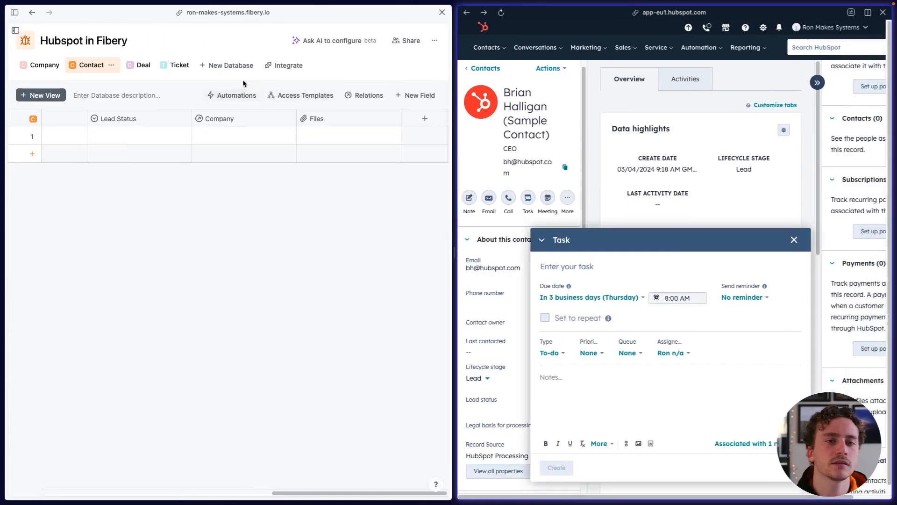
click(227, 65)
text(Ta)
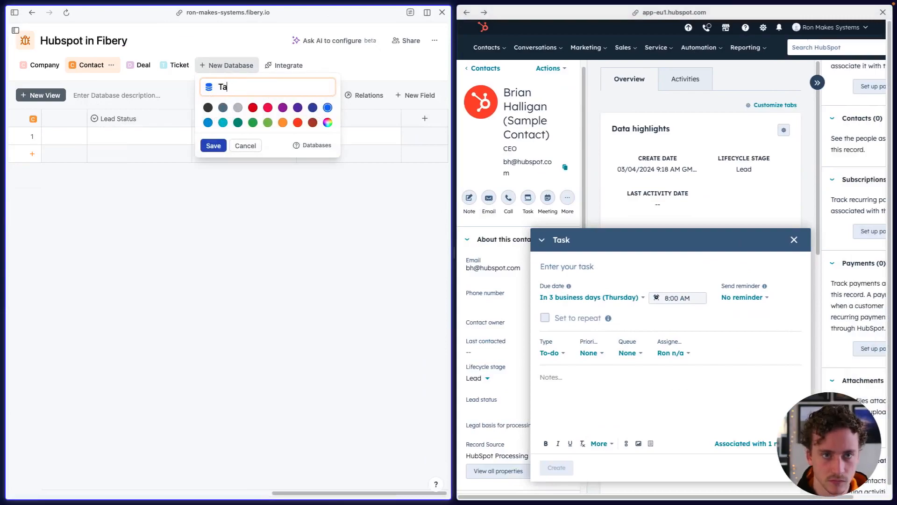
text(sk)
key(Return)
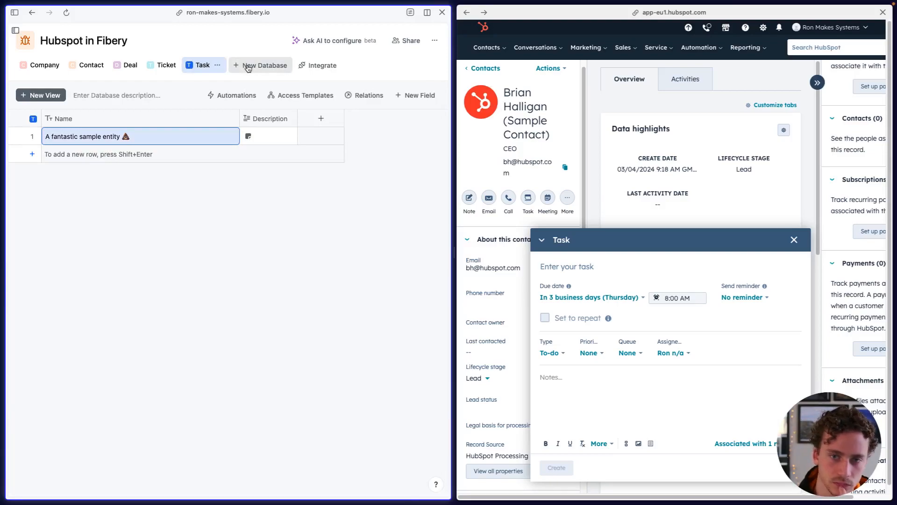
click(248, 67)
text(Note)
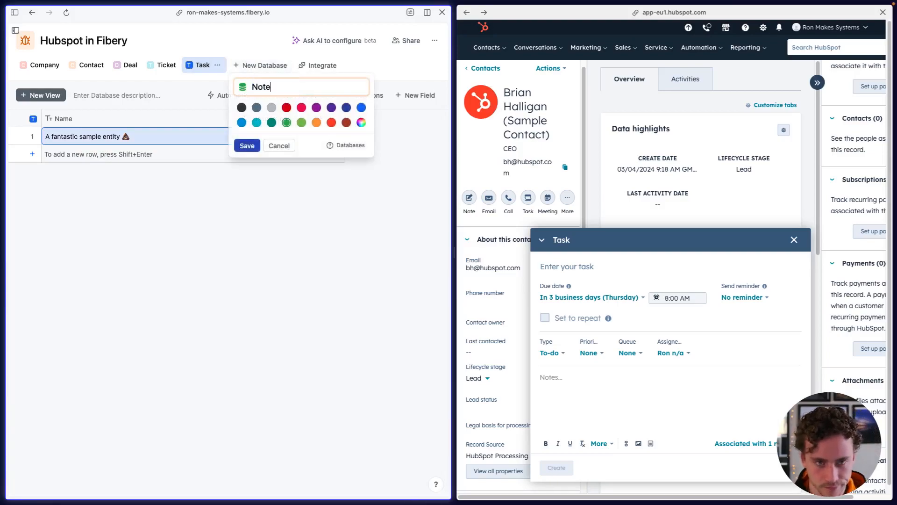
click(281, 145)
- Look through the Company, Contact and Task databases, checking the Contact database's last fields and the available field types
click(43, 67)
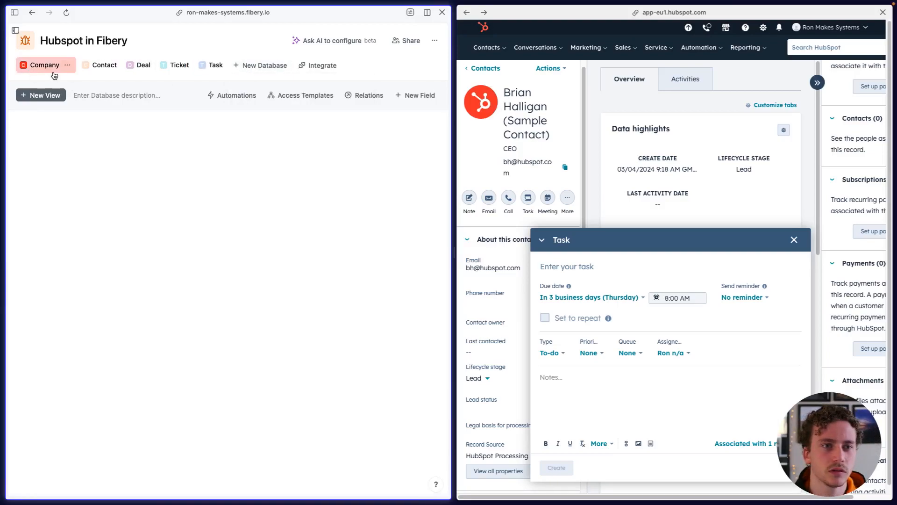
click(91, 65)
scroll(247, 159, right, 5)
scroll(247, 159, right, 1)
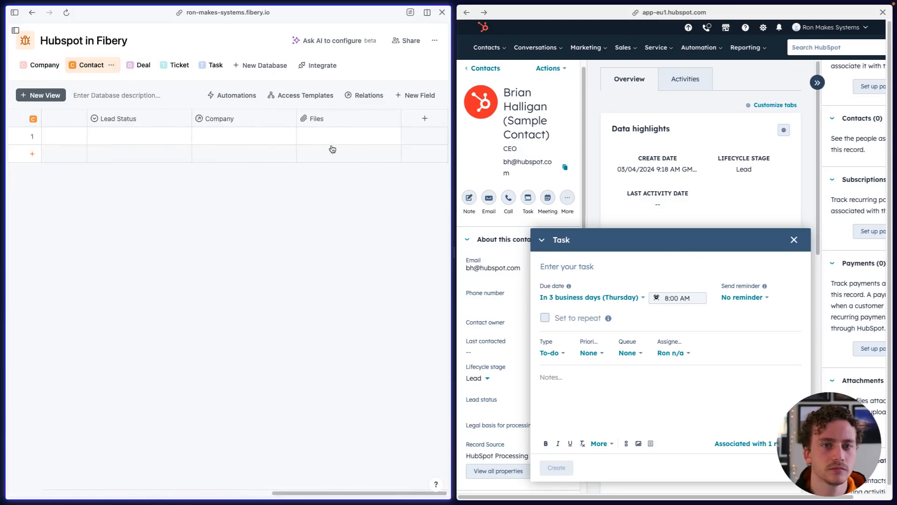
click(414, 124)
click(220, 247)
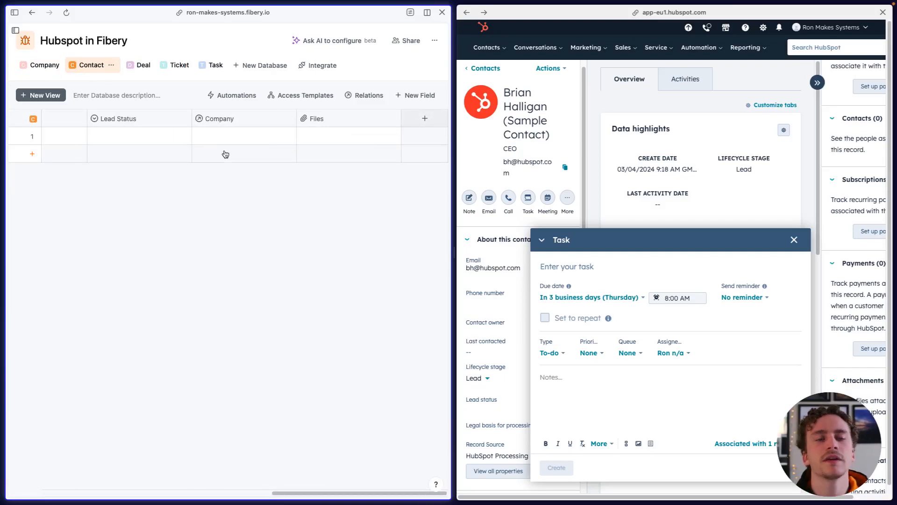
click(214, 64)
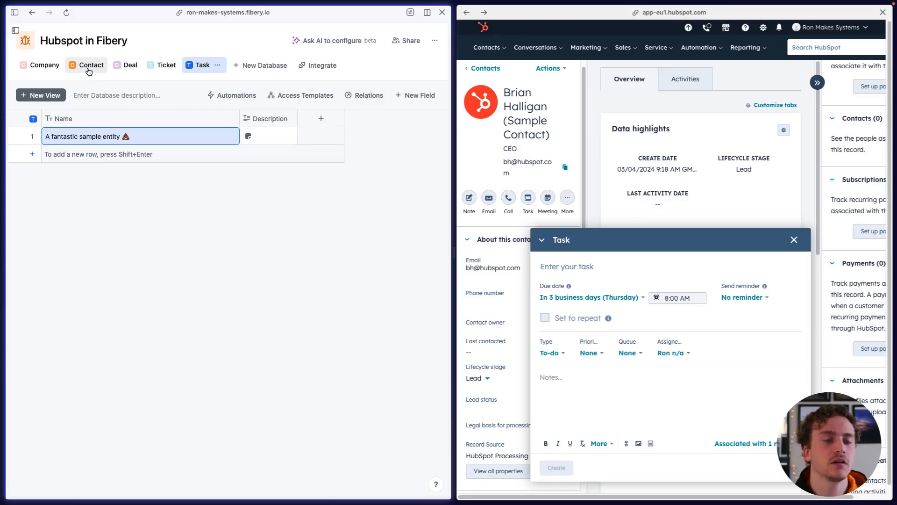
click(89, 70)
scroll(270, 166, right, 5)
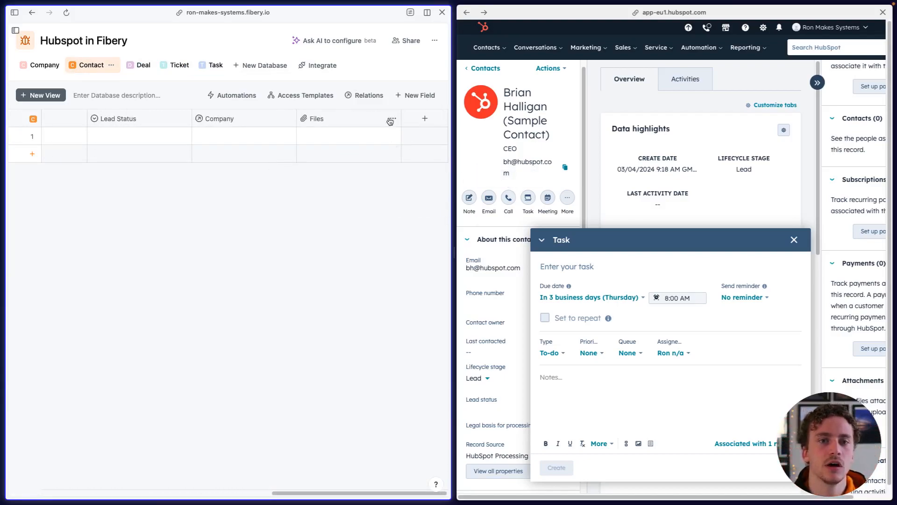
- Open the note form on the HubSpot contact and start adding a field to the Contact database in Fibery
click(469, 197)
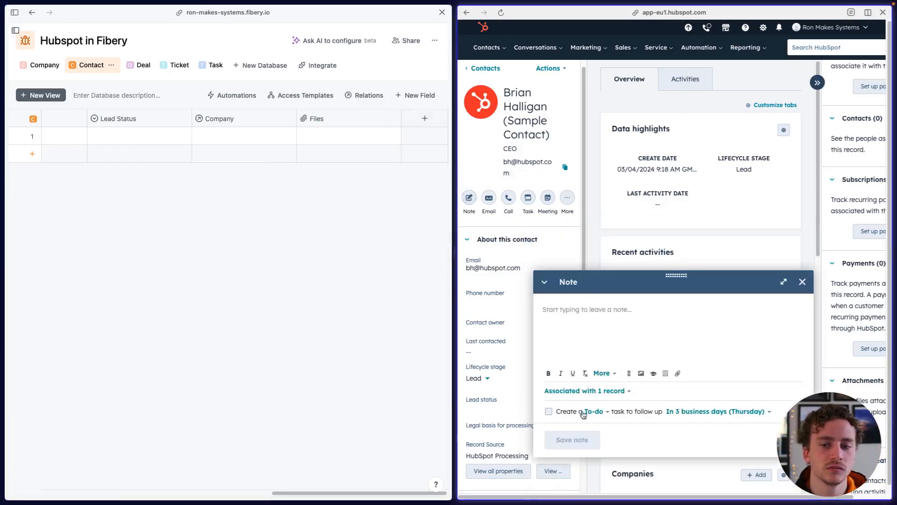
click(424, 119)
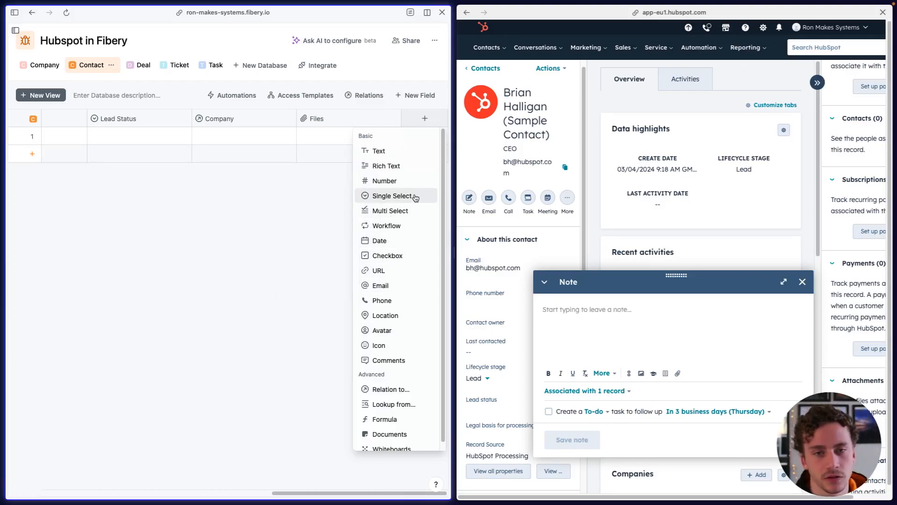
click(405, 171)
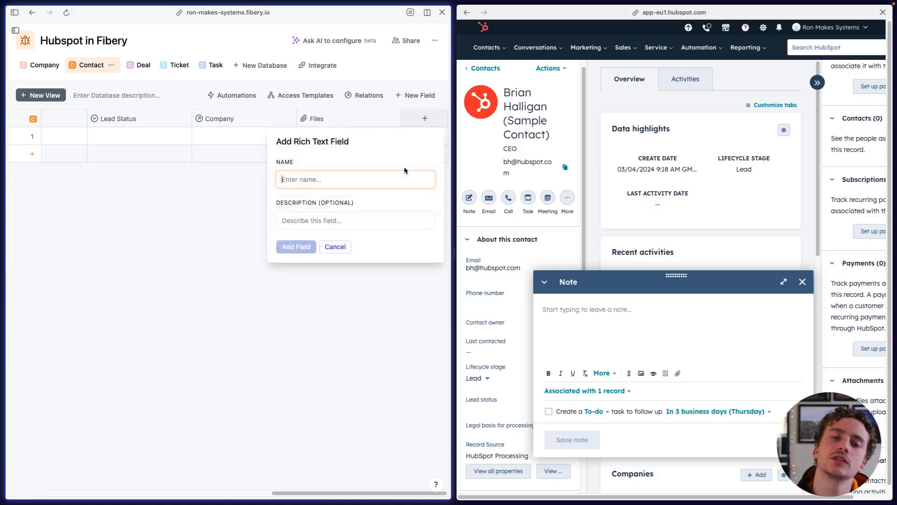
click(335, 247)
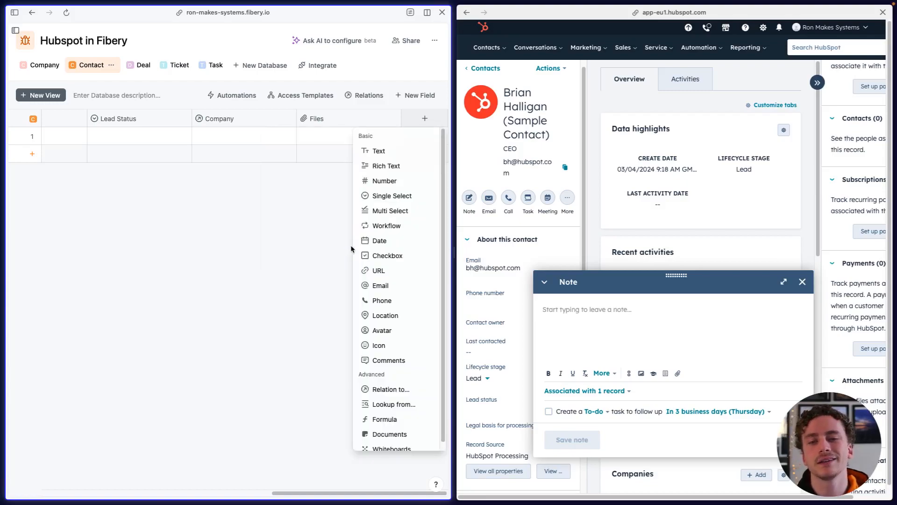
scroll(514, 257, down, 1)
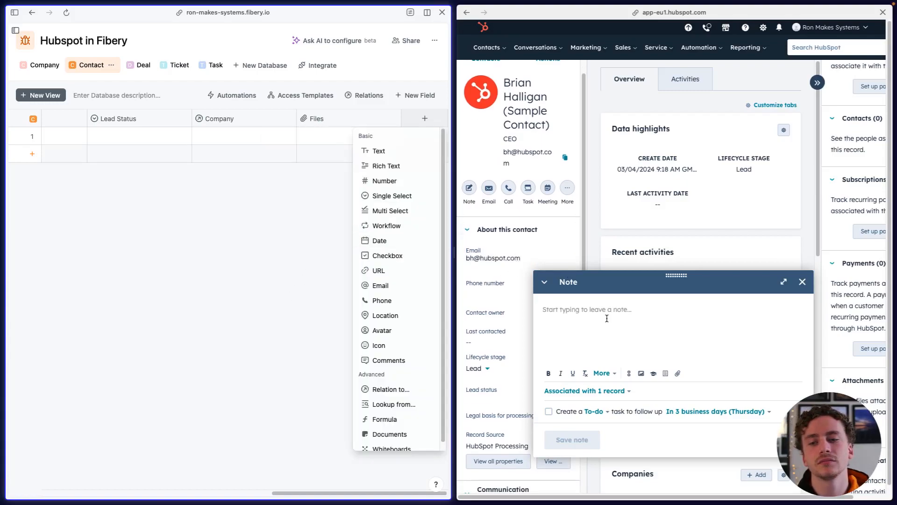
- Save the test note "asdfasdf" on the sample contact in HubSpot
click(607, 319)
text(asdfasdf)
click(572, 440)
- Review the contact's activity timeline, including the expanded details of the cupcake factory meeting on Mar 7, 2024 at 9:51 AM
click(679, 74)
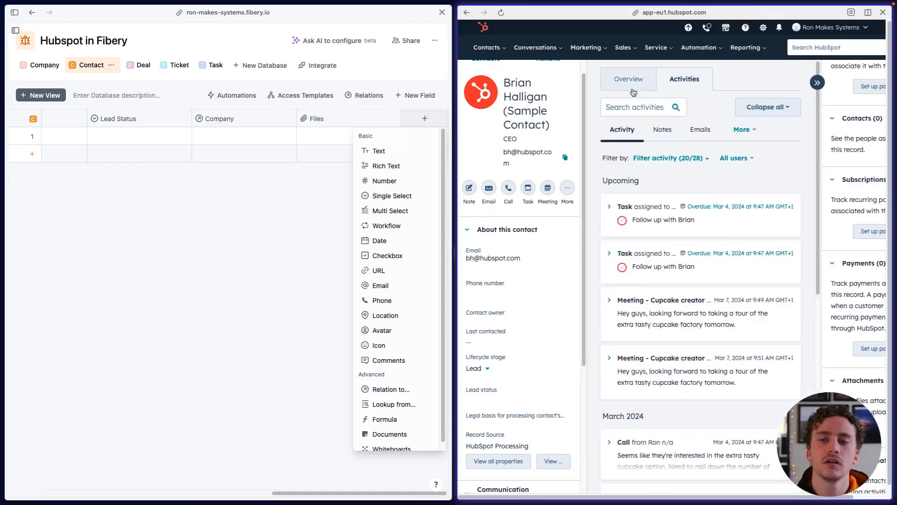
scroll(653, 304, down, 1)
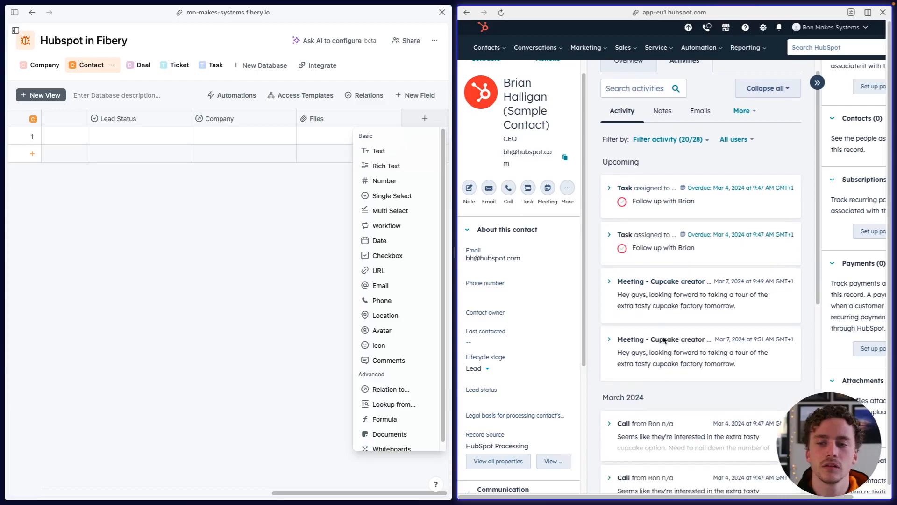
scroll(653, 325, down, 1)
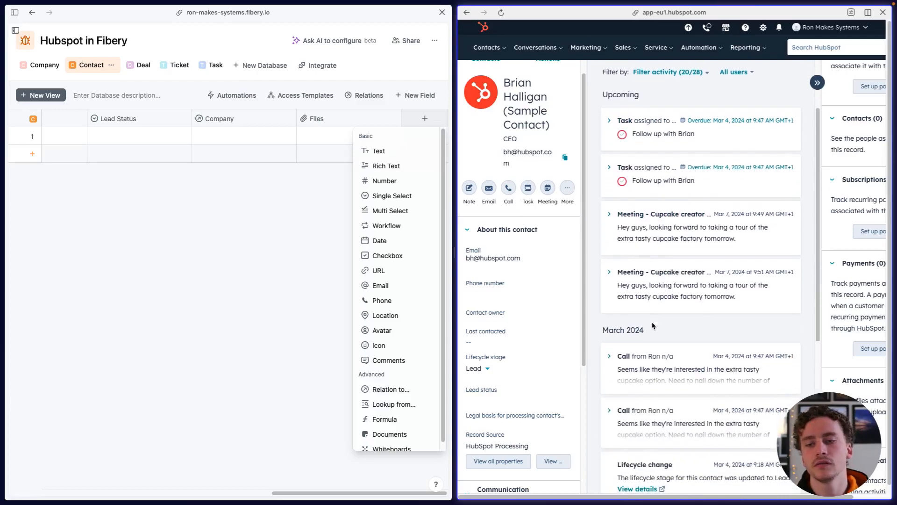
click(610, 275)
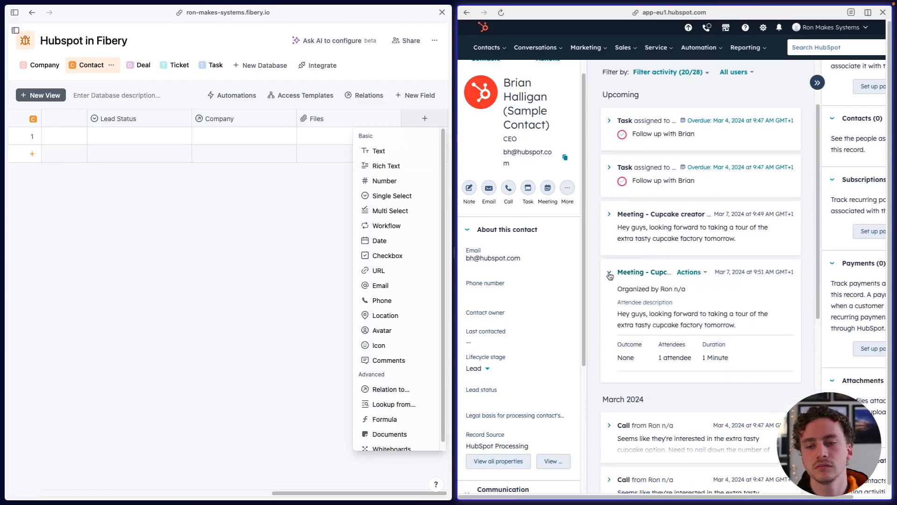
click(610, 275)
scroll(610, 275, down, 4)
scroll(610, 276, up, 5)
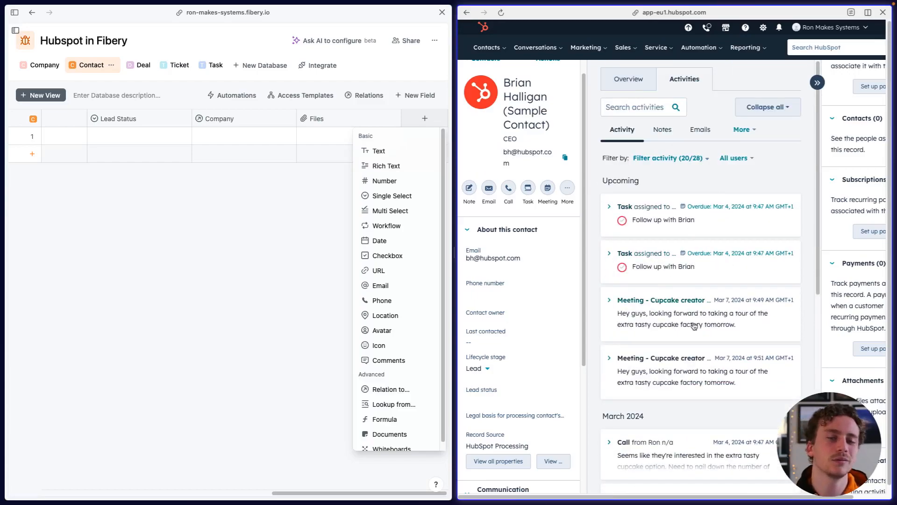
click(274, 299)
click(251, 64)
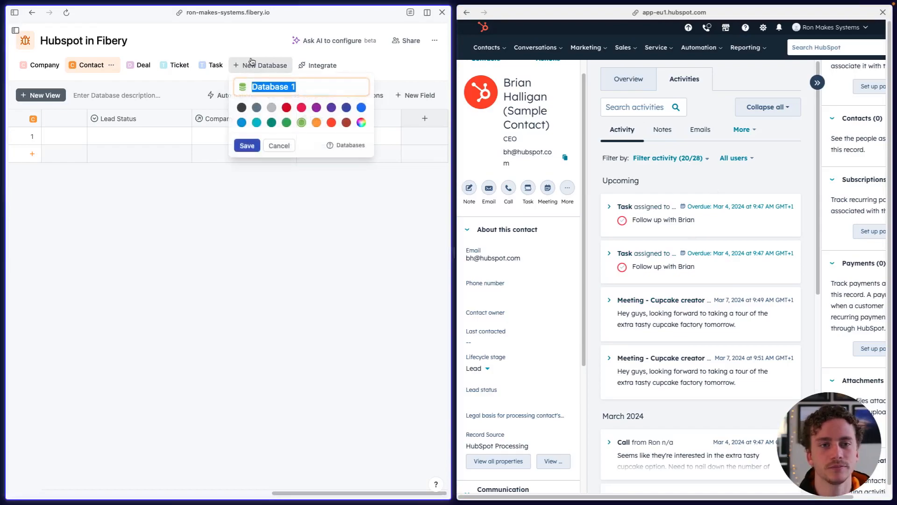
click(229, 317)
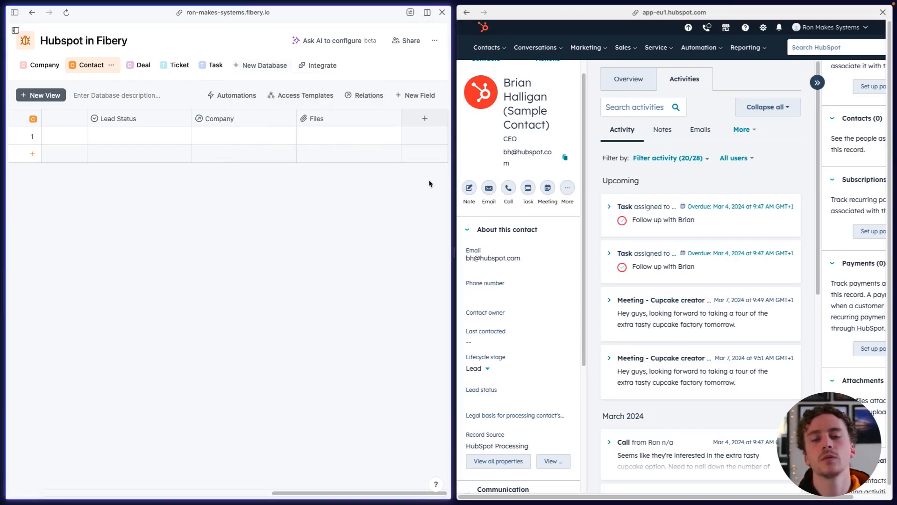
click(425, 118)
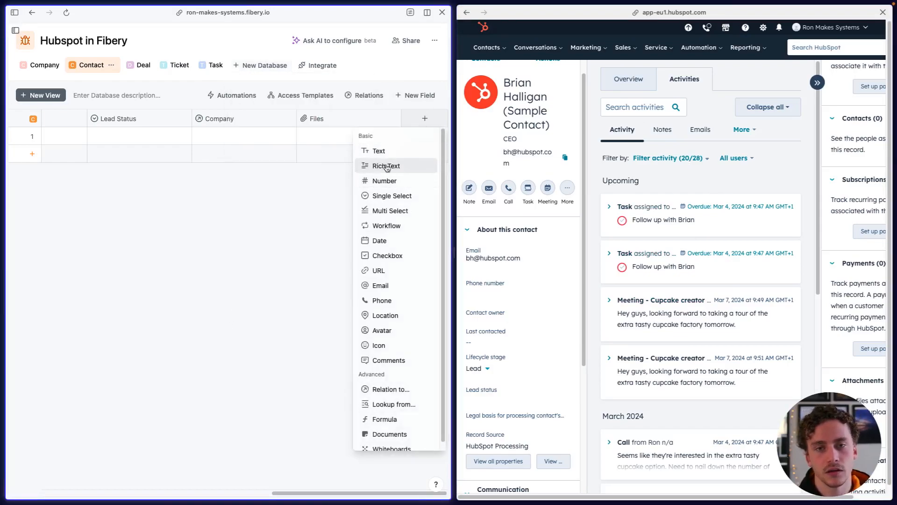
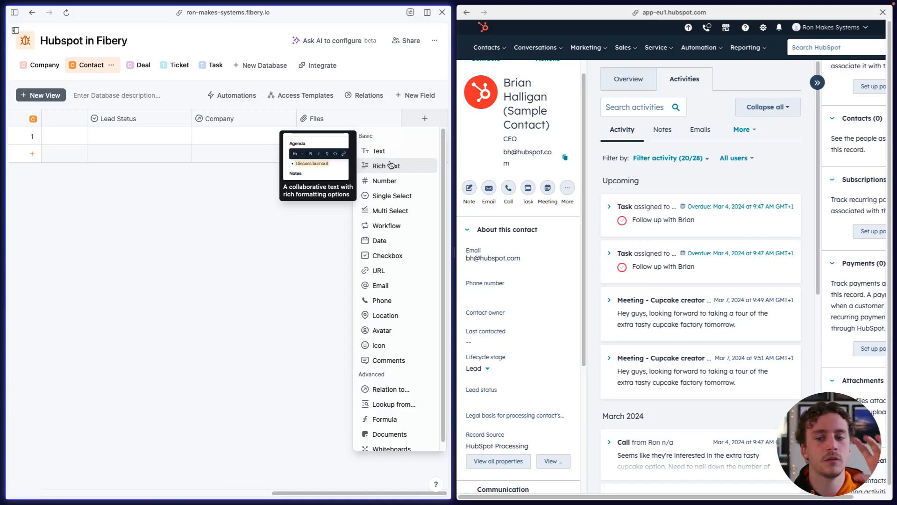
click(228, 206)
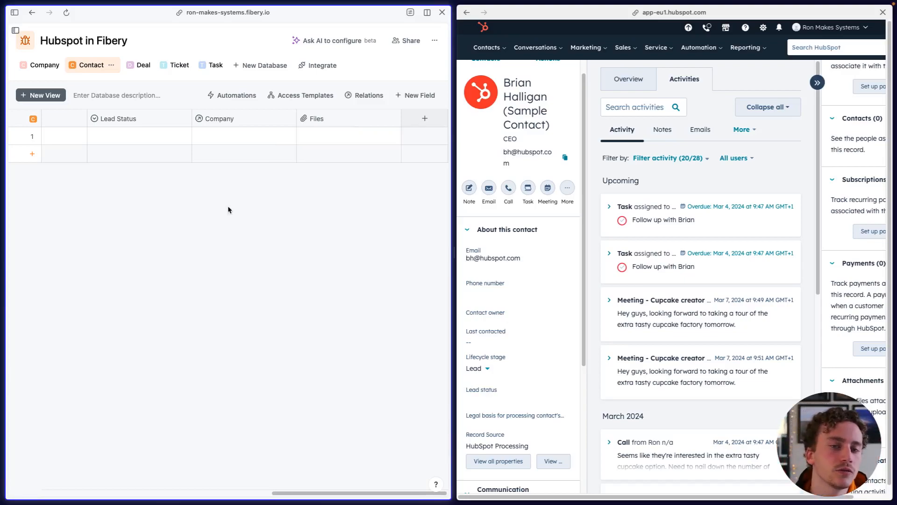
- Compare the Fibery Contact database's fields with the HubSpot contact's properties and return to the contact's overview
scroll(228, 206, left, 10)
scroll(230, 190, right, 10)
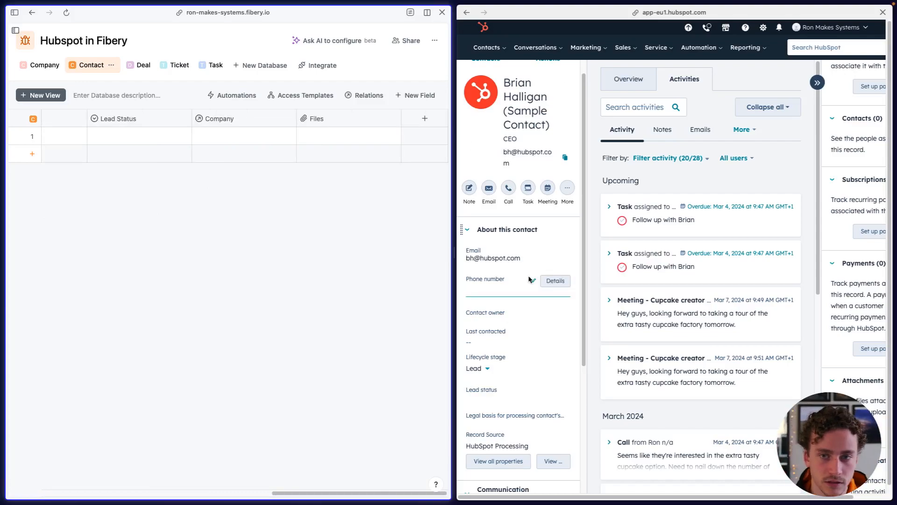
scroll(538, 262, down, 1)
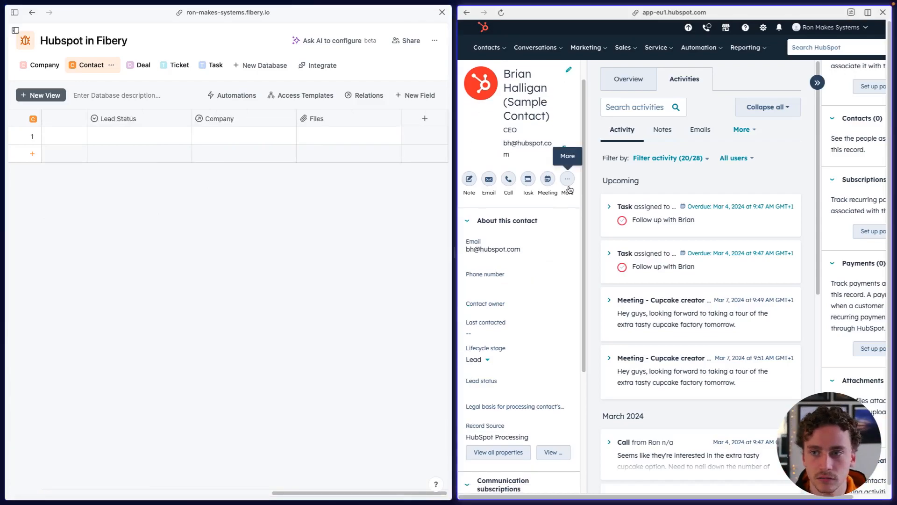
scroll(489, 273, down, 4)
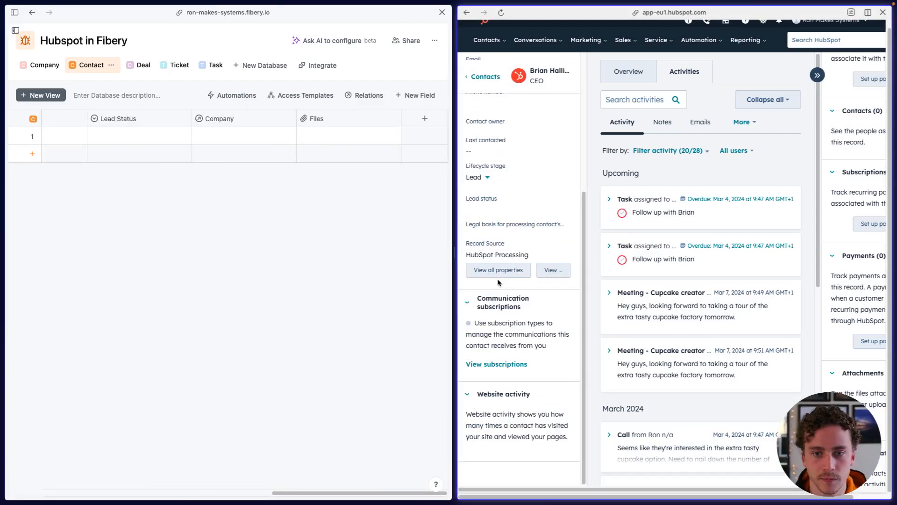
scroll(498, 283, up, 5)
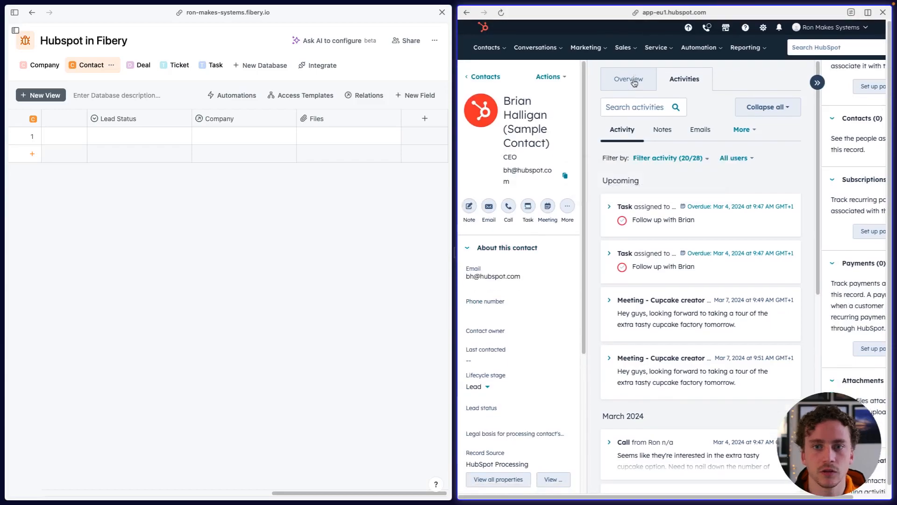
click(631, 79)
- Add a Text field named Role to the Contact database in Fibery
click(424, 119)
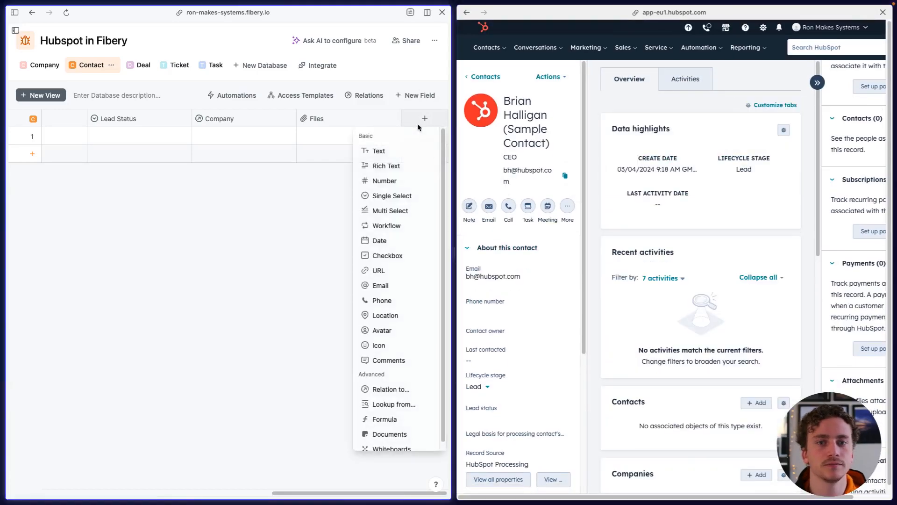
click(419, 154)
text(Role)
key(Return)
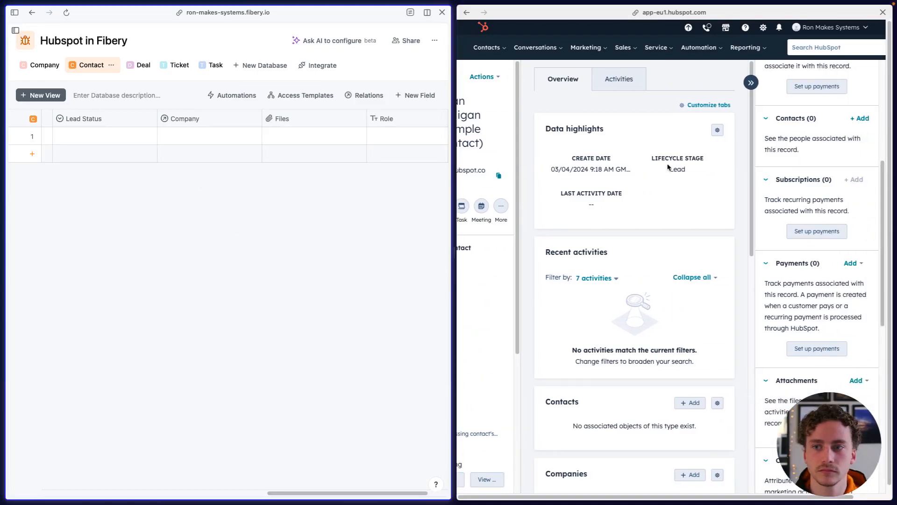
- Examine the additional activity types that can be logged on the HubSpot contact and compare them with the Fibery Contact fields
click(576, 219)
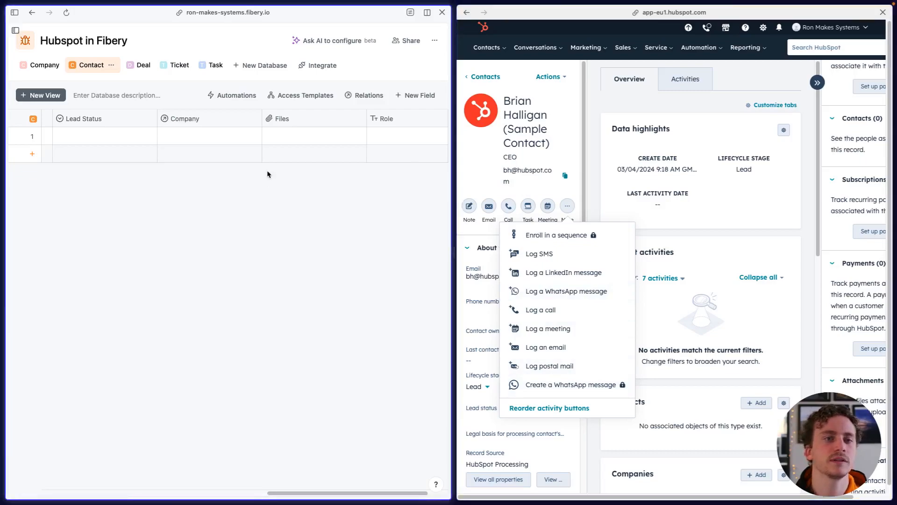
scroll(266, 178, right, 2)
scroll(276, 159, left, 5)
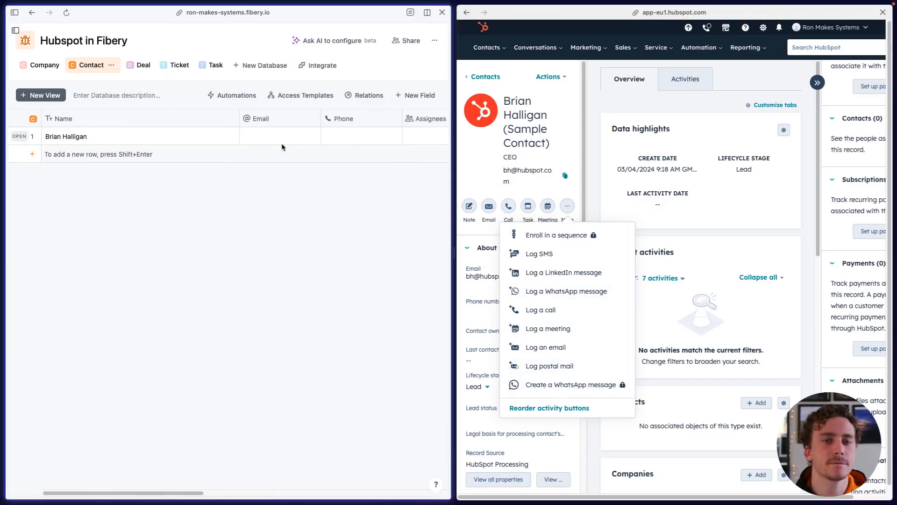
scroll(282, 147, right, 5)
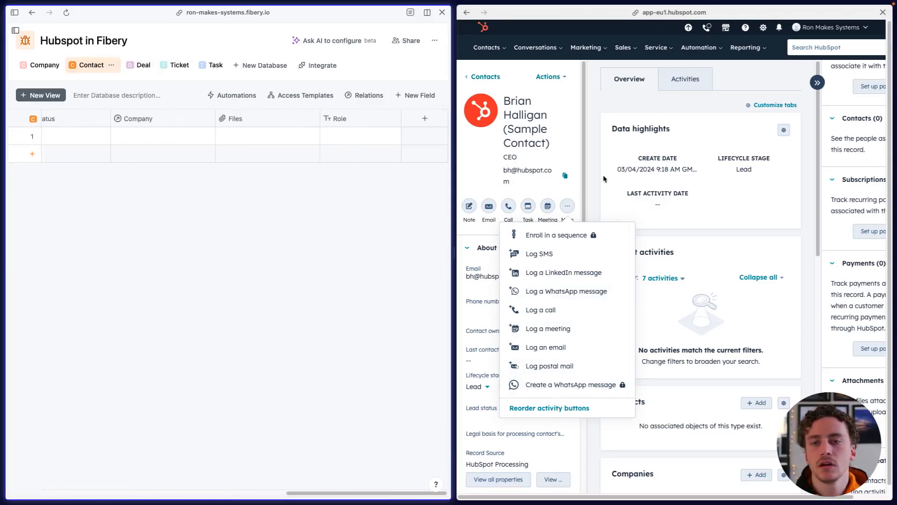
scroll(235, 140, left, 5)
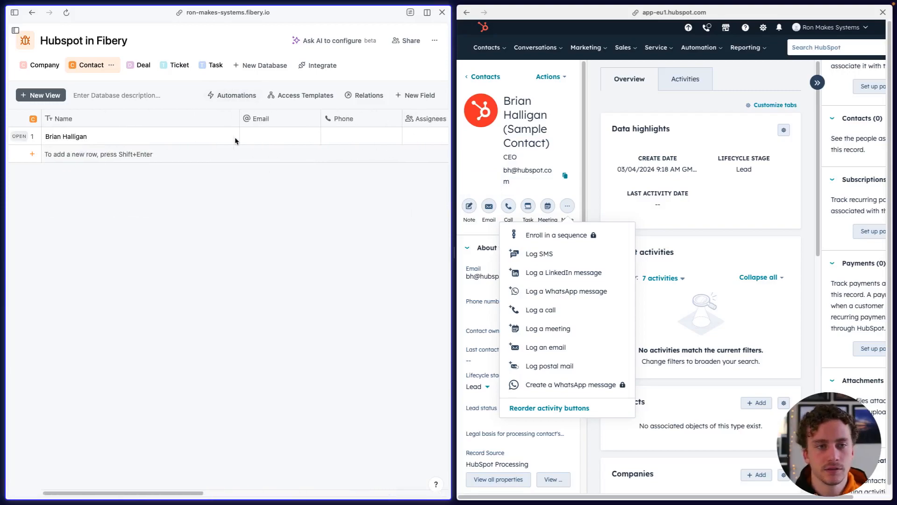
scroll(260, 139, right, 5)
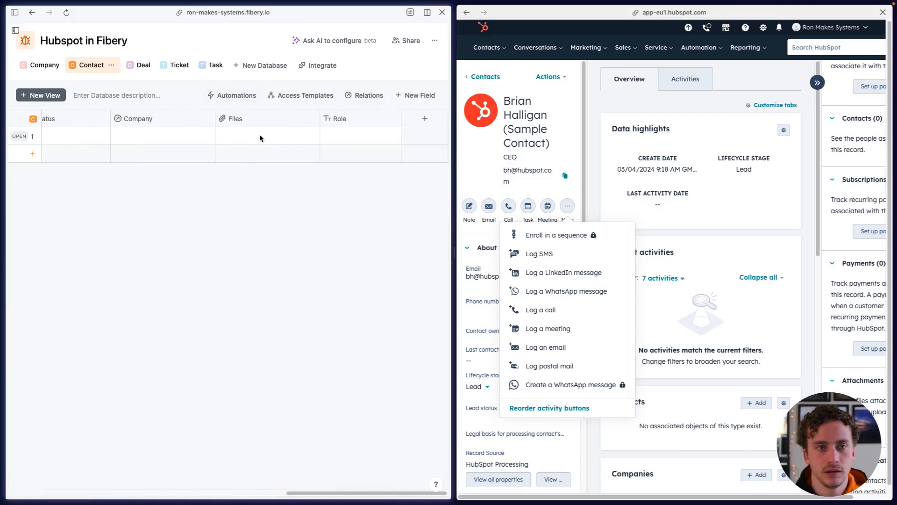
click(482, 182)
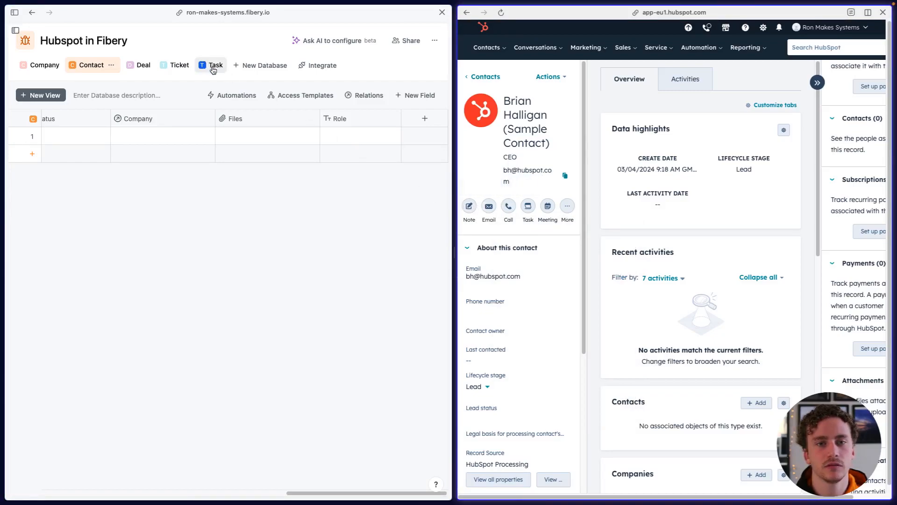
- Create a new database named Note in the Hubspot in Fibery space
click(236, 66)
text(Noets)
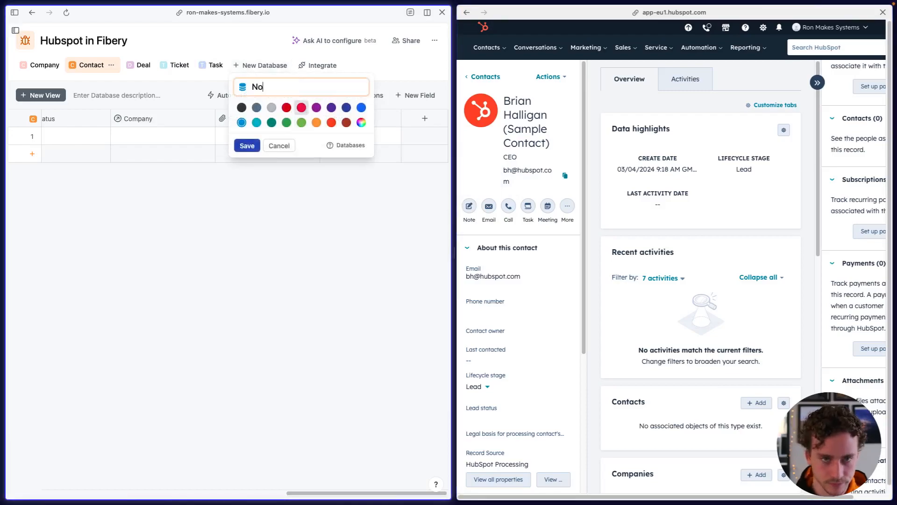
click(246, 145)
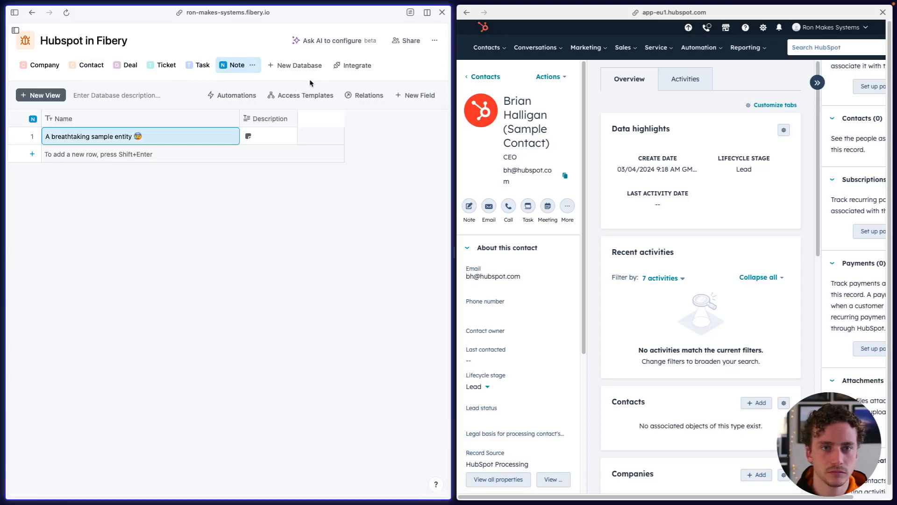
- Check the HubSpot contact's email activity option and create a new Fibery database named Call
click(293, 65)
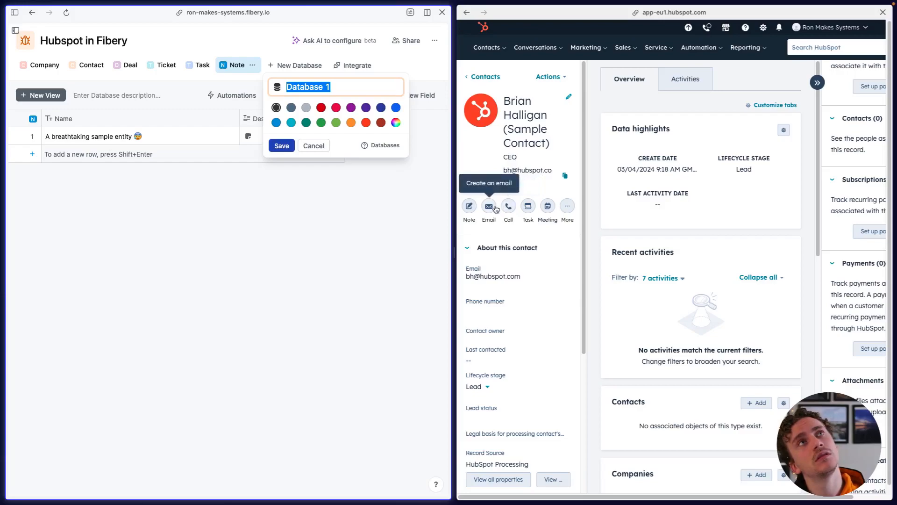
text(C)
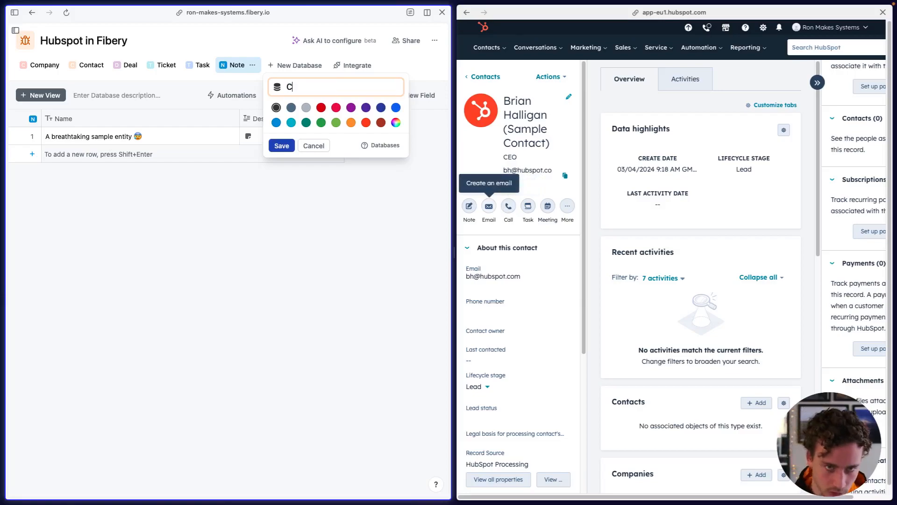
key(BackSpace)
key(BackSpace)
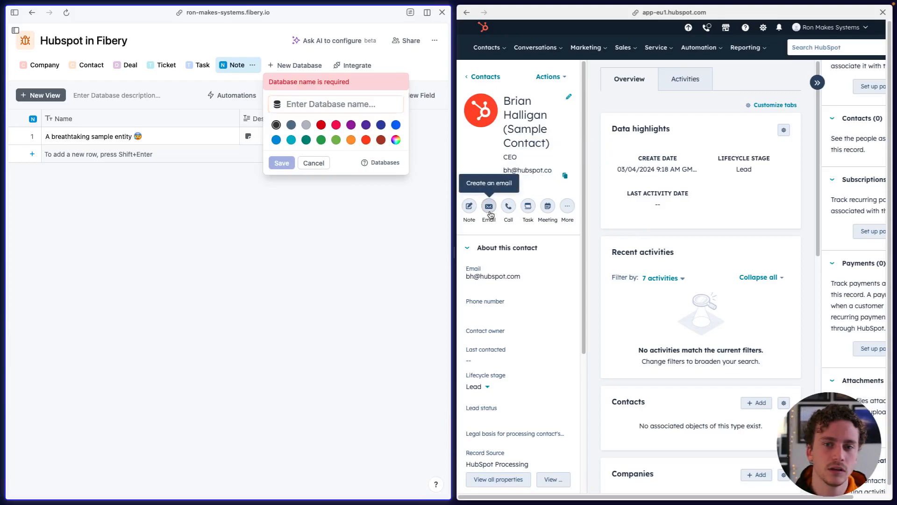
click(488, 208)
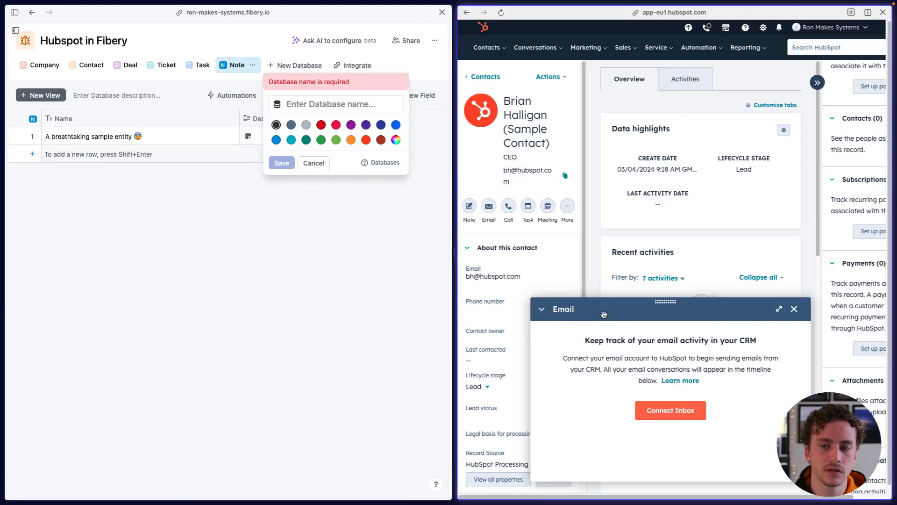
click(795, 310)
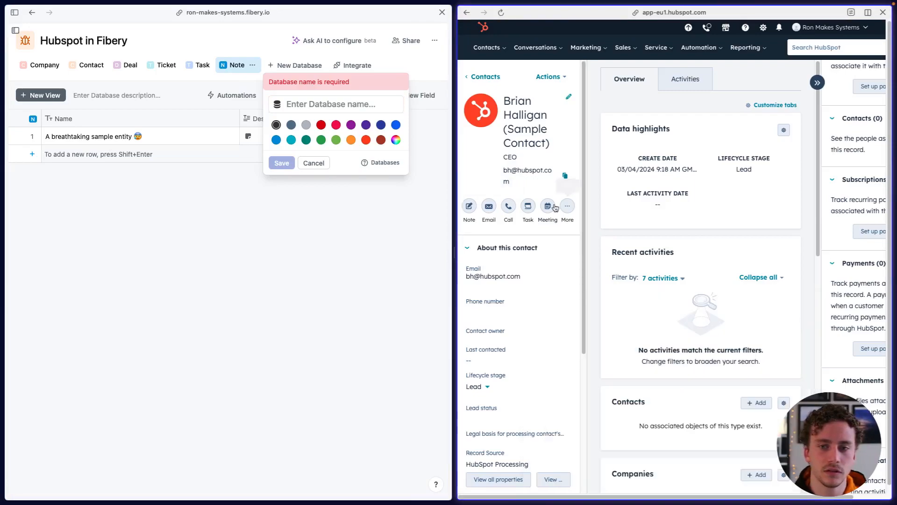
click(335, 140)
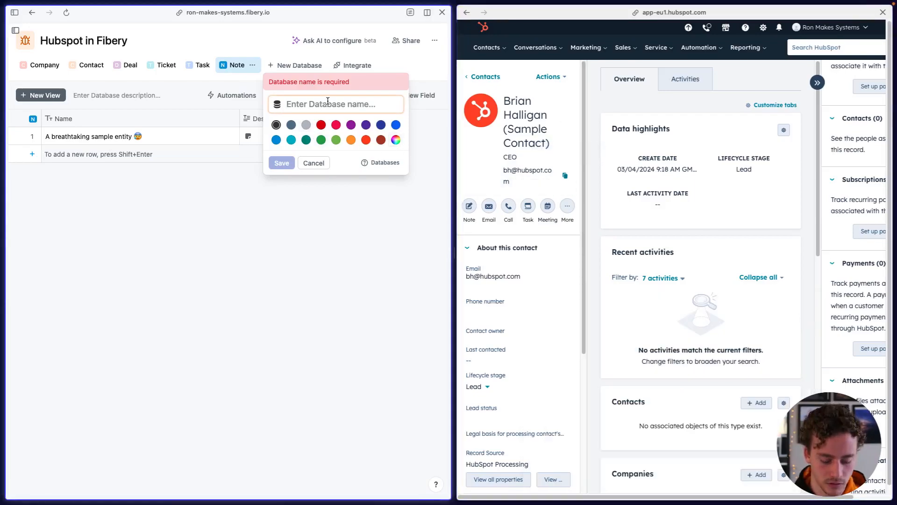
text(Call)
key(Return)
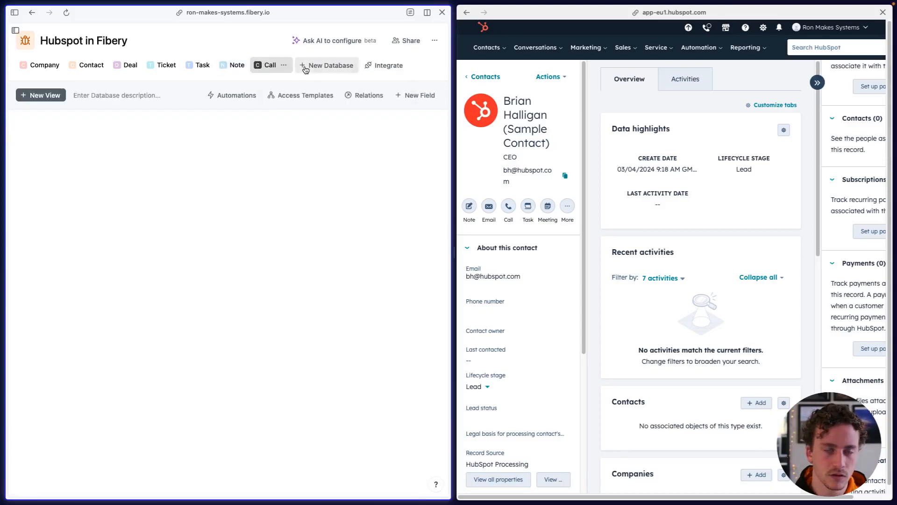
- Create a new database named Email in the same Fibery space
click(304, 67)
text(Ema)
key(Return)
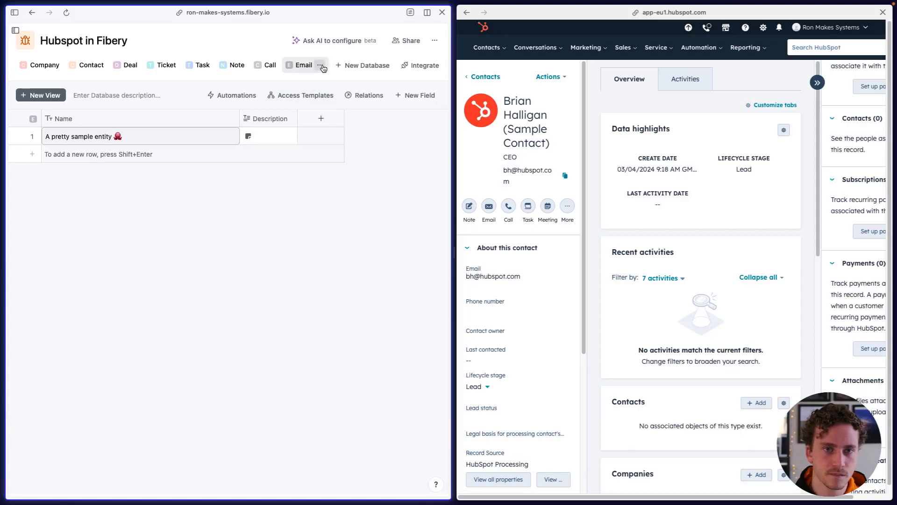
- Browse the available integrations for the Hubspot in Fibery space and check the fields of the Company database
click(414, 69)
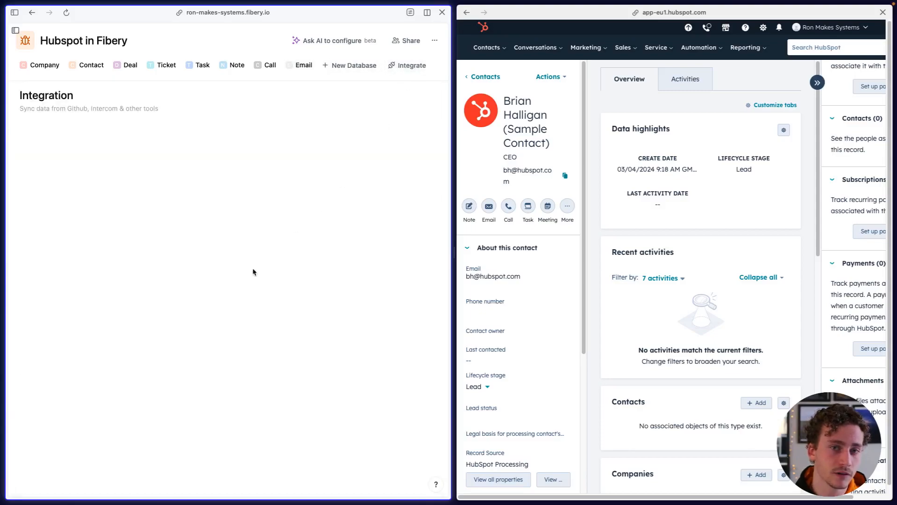
scroll(223, 275, down, 3)
scroll(223, 275, down, 2)
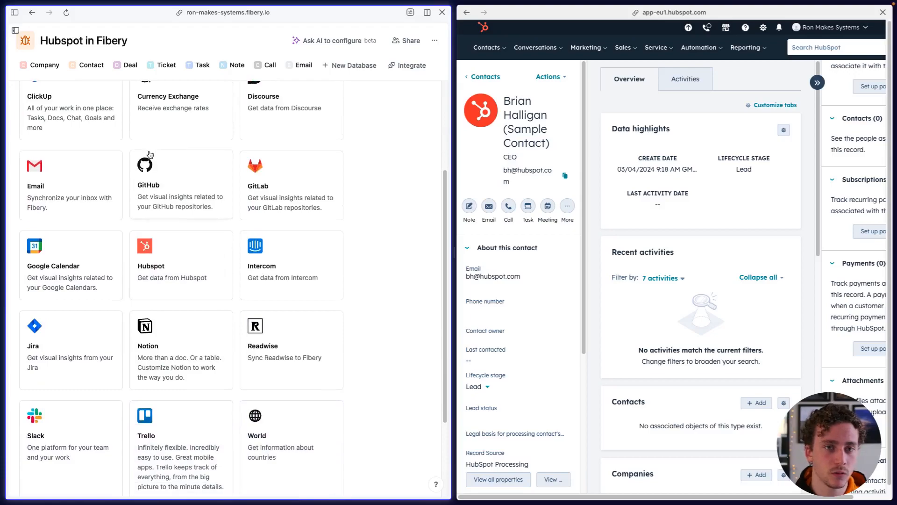
scroll(281, 117, up, 5)
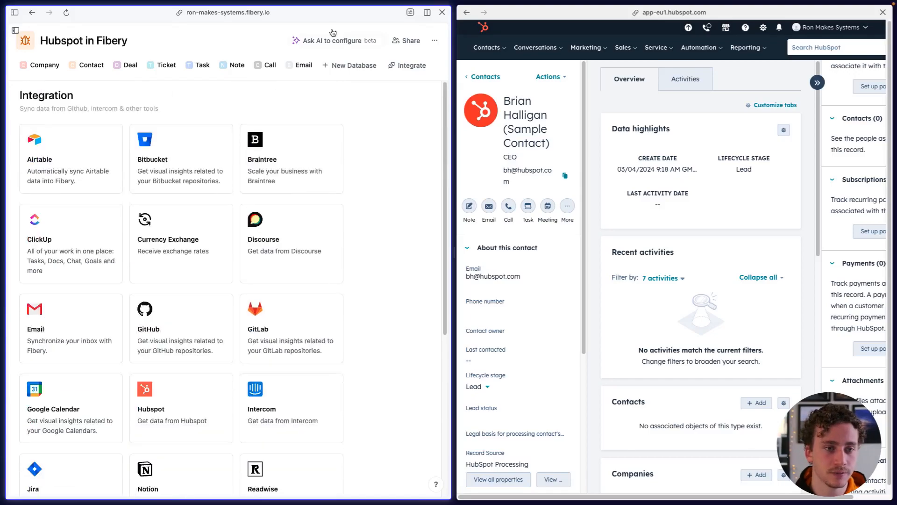
click(302, 65)
click(43, 66)
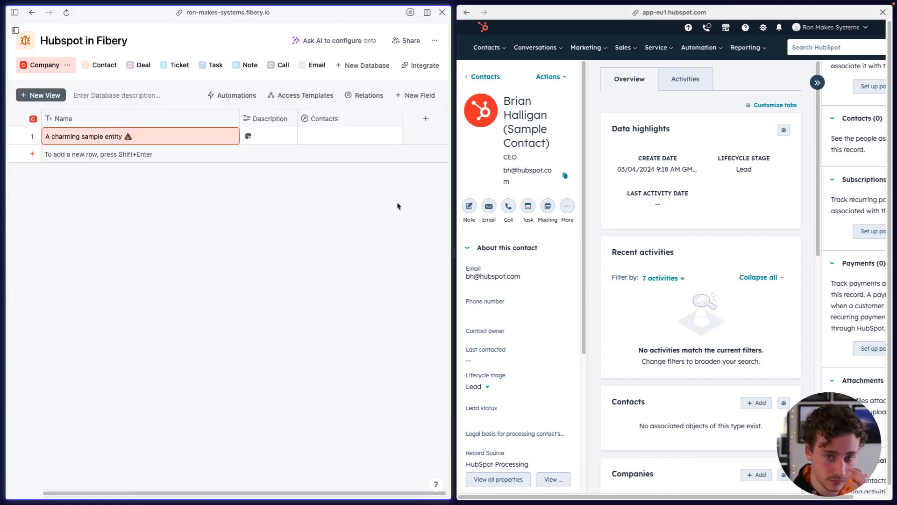
- Check the HubSpot contact's meeting activity option and create a new Fibery database named Meeting
click(90, 66)
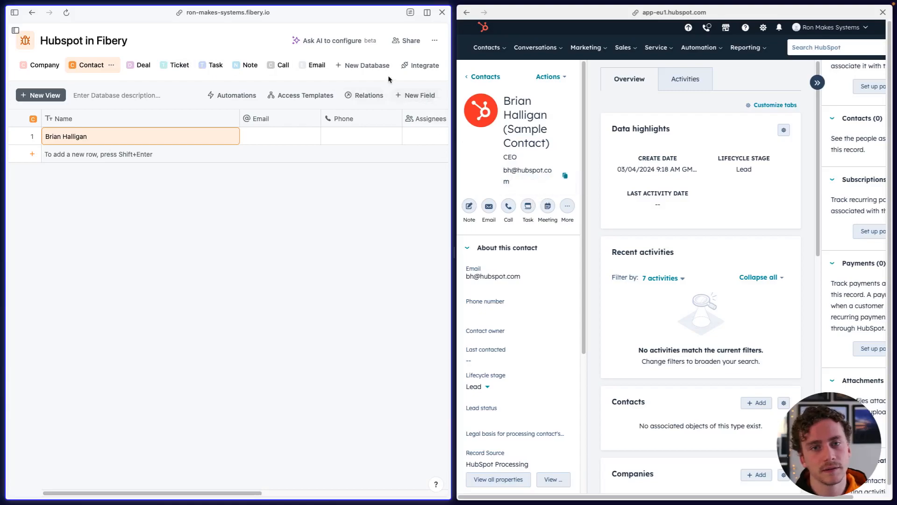
click(547, 207)
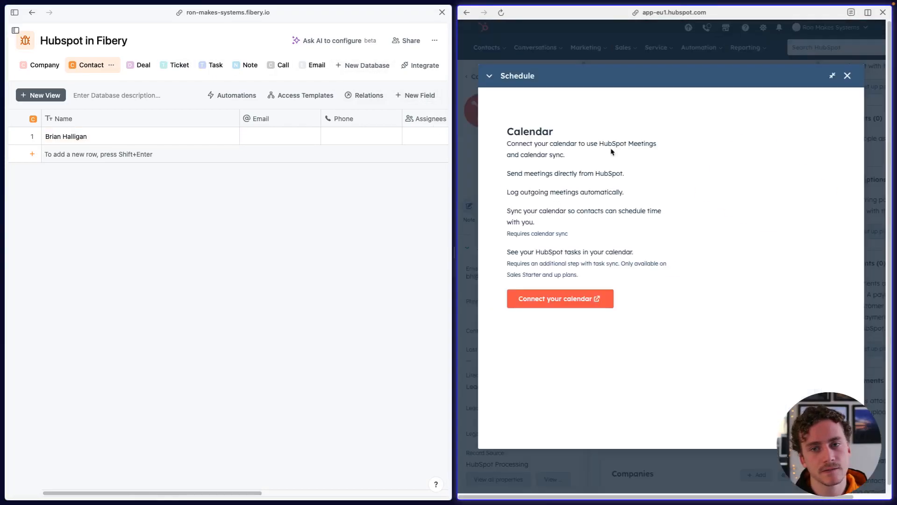
click(847, 76)
click(367, 65)
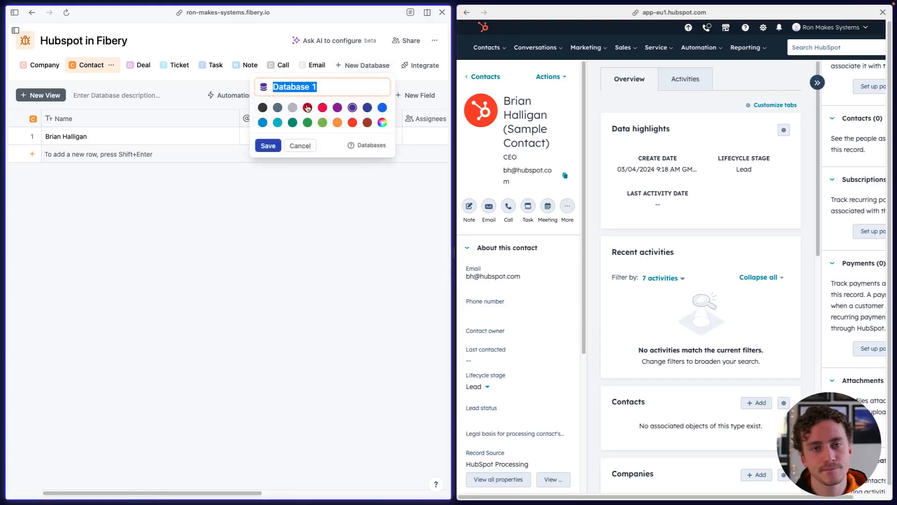
text(Meeting)
key(Return)
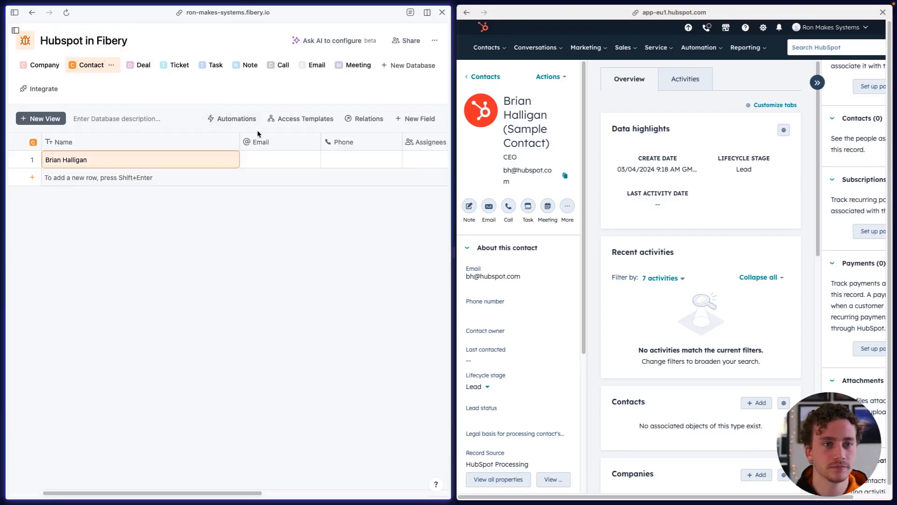
- Start a new relation field on the Contact database and review the databases it can link to
scroll(279, 214, right, 12)
click(425, 142)
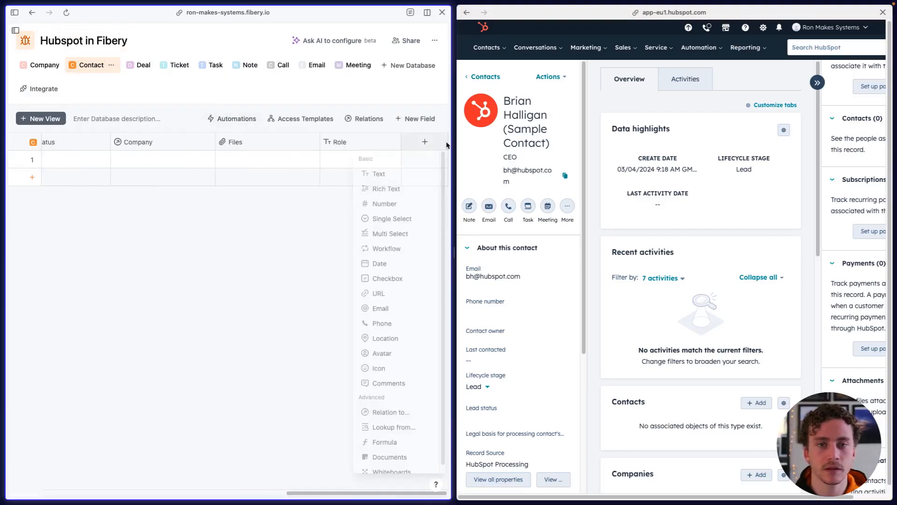
click(382, 419)
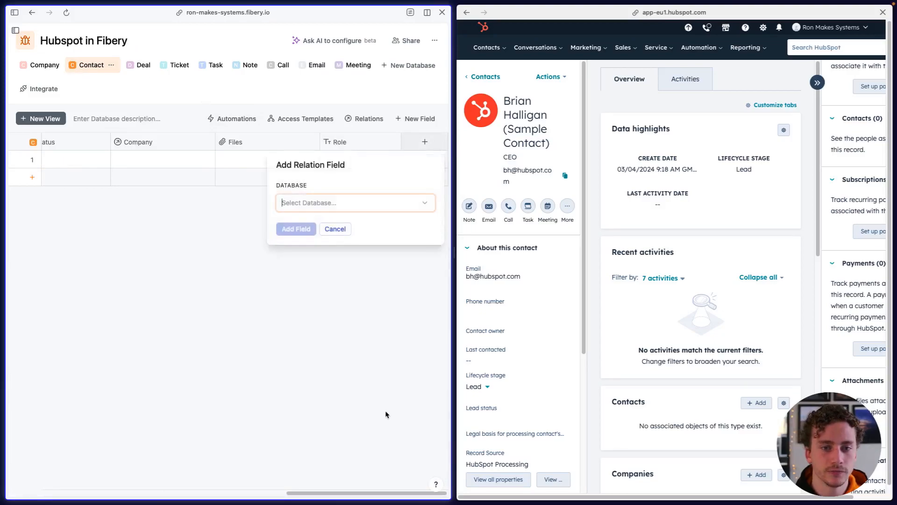
click(311, 205)
click(314, 205)
click(313, 206)
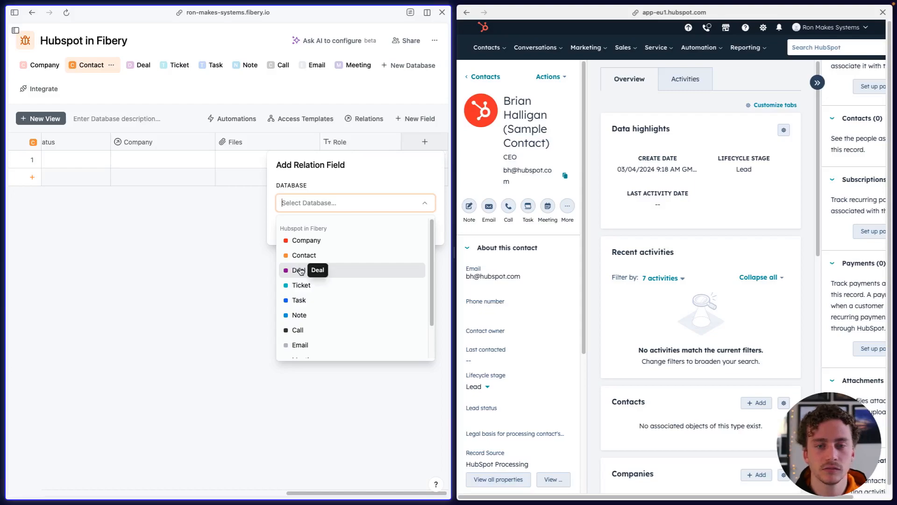
click(331, 187)
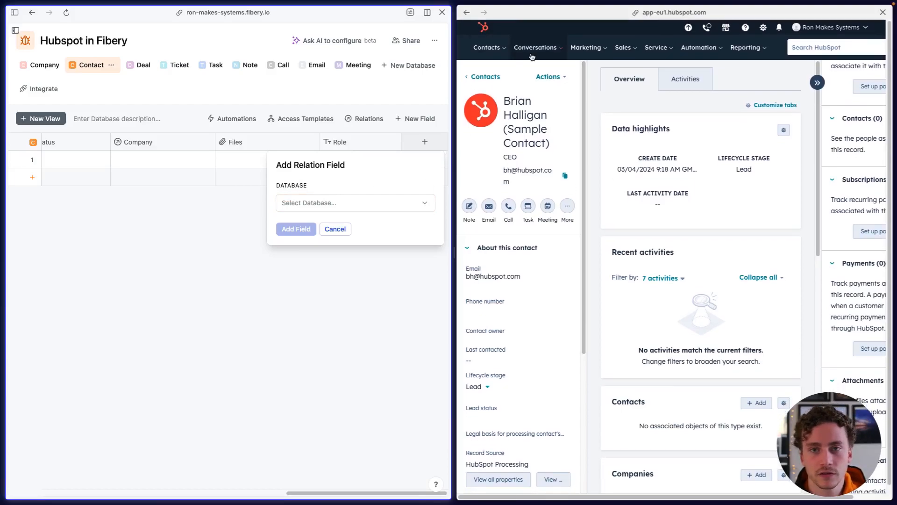
- Open the HubSpot company record and create the associated deal HubSpot - New Deal in the Sales Pipeline at the Appointment Scheduled stage
click(487, 47)
click(494, 94)
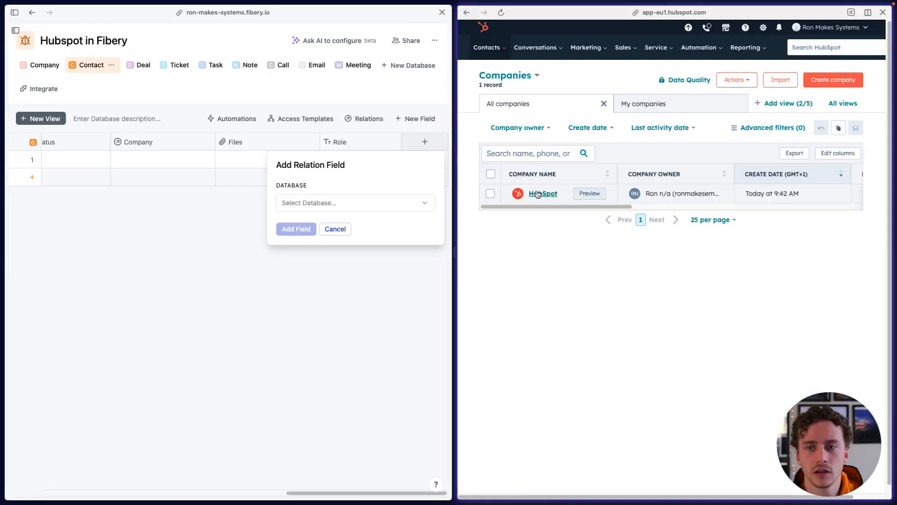
click(538, 195)
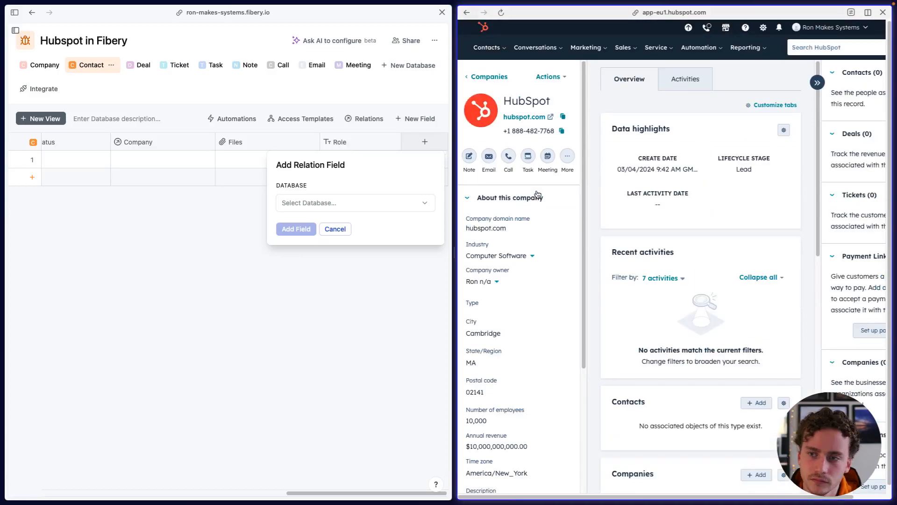
scroll(858, 136, right, 3)
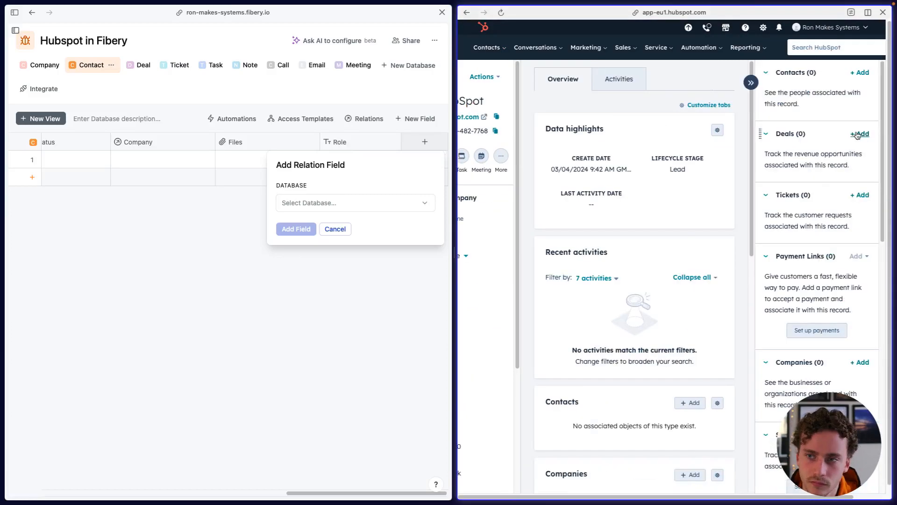
click(858, 135)
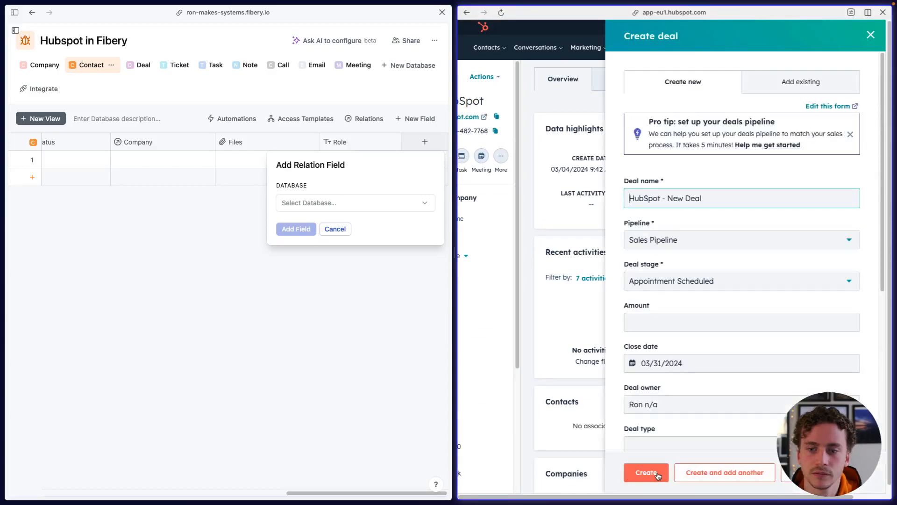
click(647, 473)
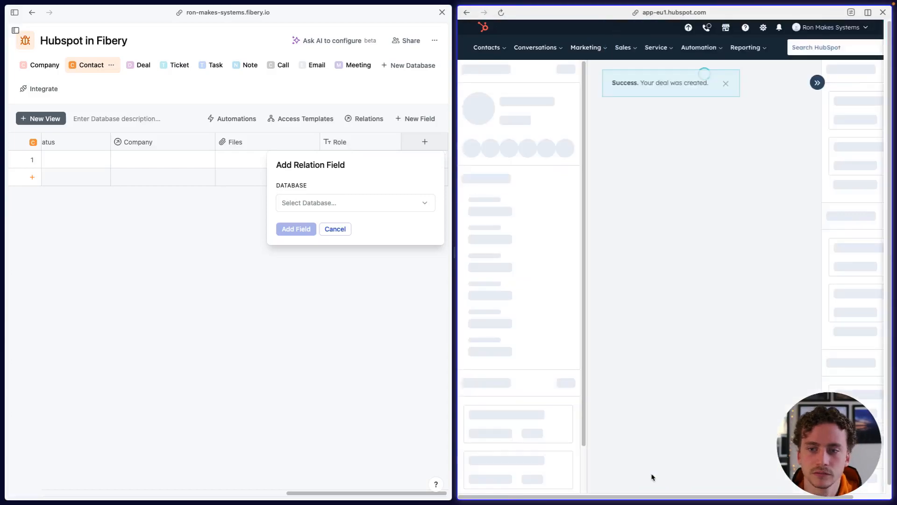
- Associate both existing sample contacts with the HubSpot - New Deal record
scroll(784, 148, right, 5)
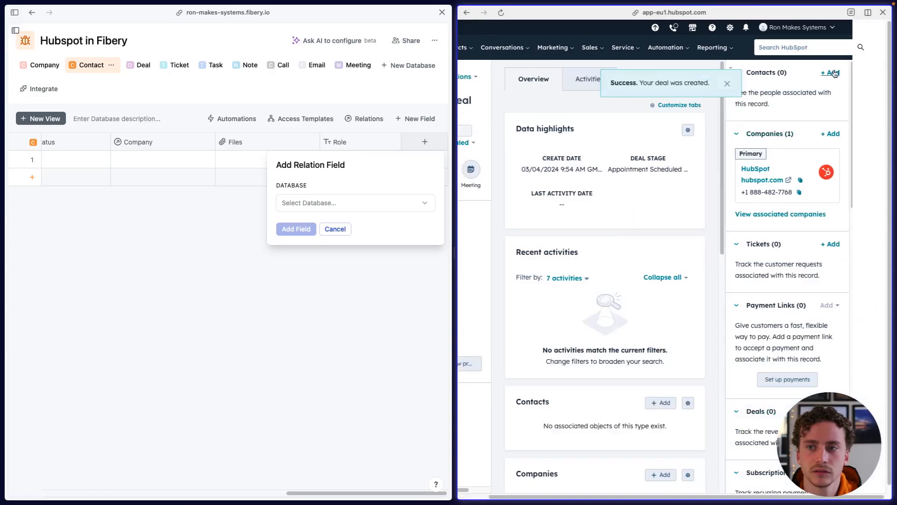
click(834, 73)
click(642, 172)
click(635, 188)
click(649, 474)
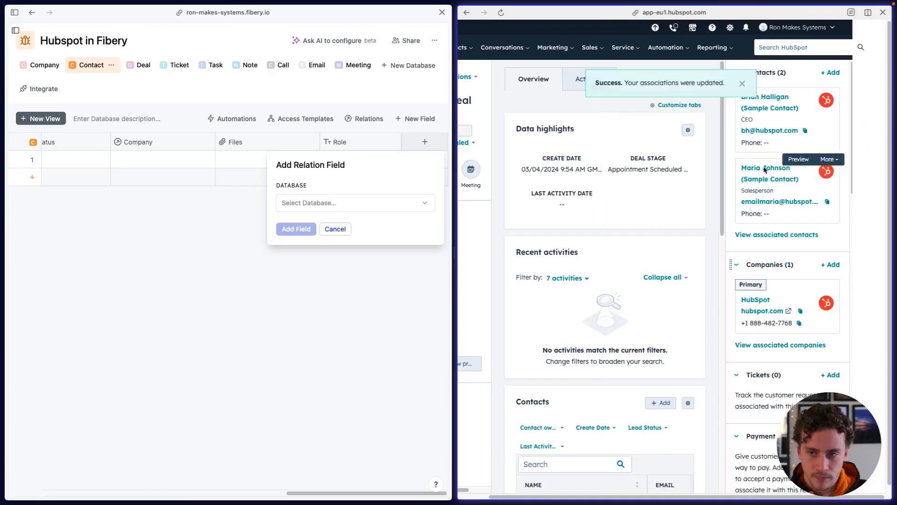
- Check the associated company and deal on the CEO sample contact and compare them with the deal's own associations
click(770, 108)
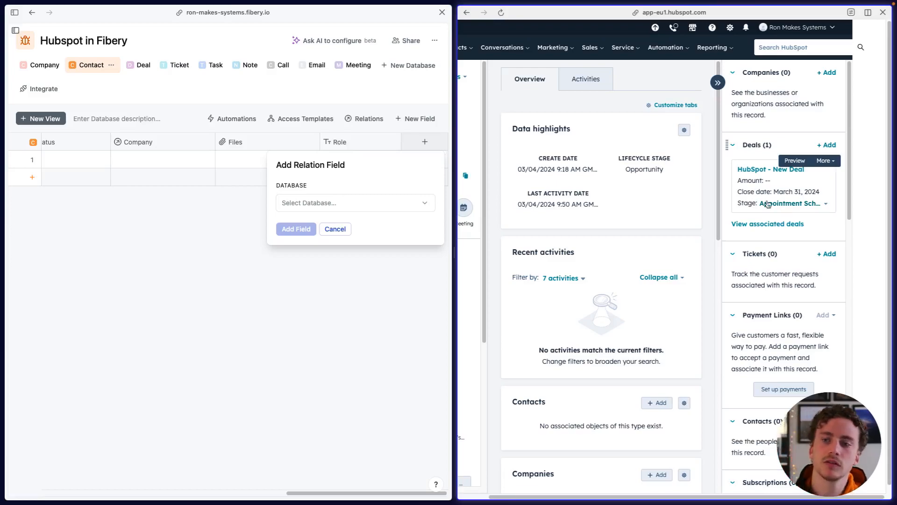
scroll(688, 152, left, 10)
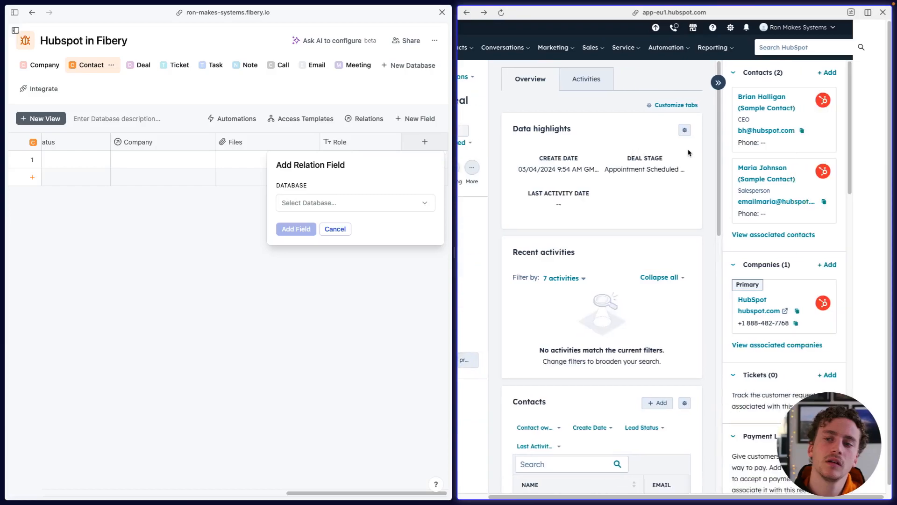
scroll(700, 222, down, 1)
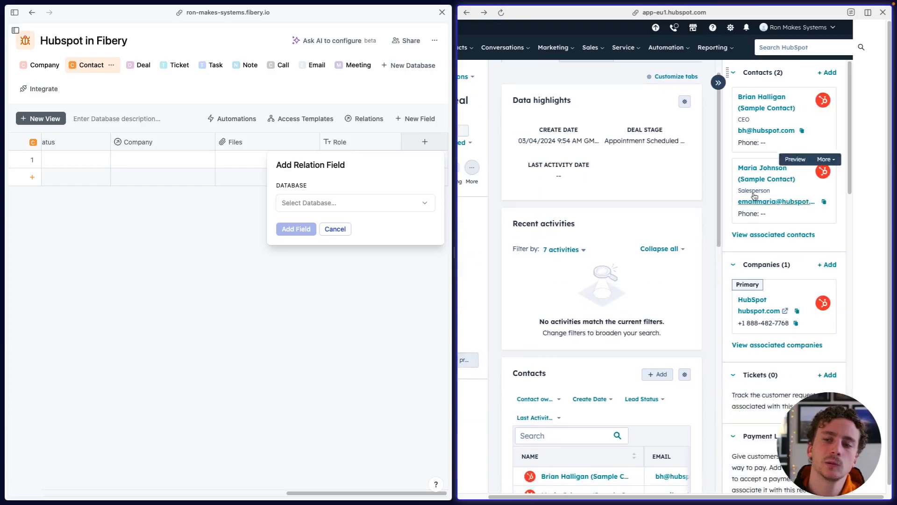
- Create a second deal from the CEO sample contact, keeping the suggested name, Sales Pipeline and Appointment Scheduled stage
click(766, 99)
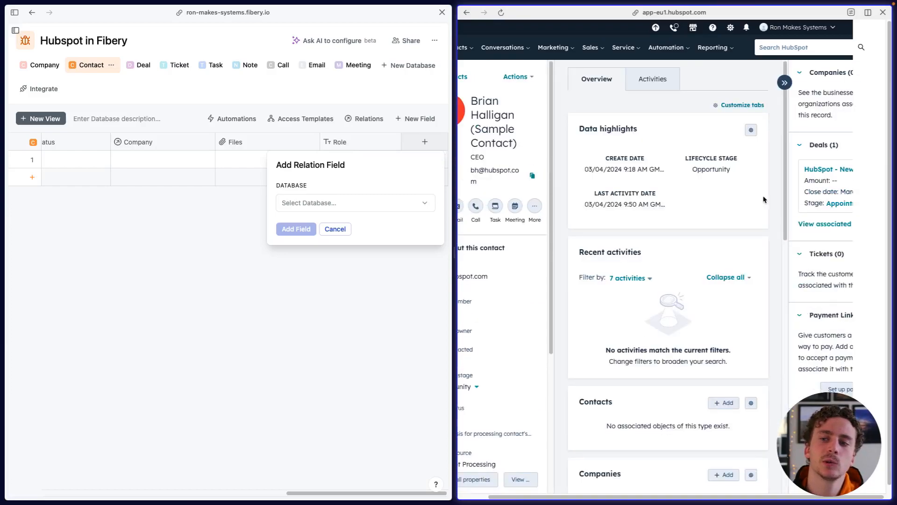
scroll(764, 194, right, 3)
click(828, 145)
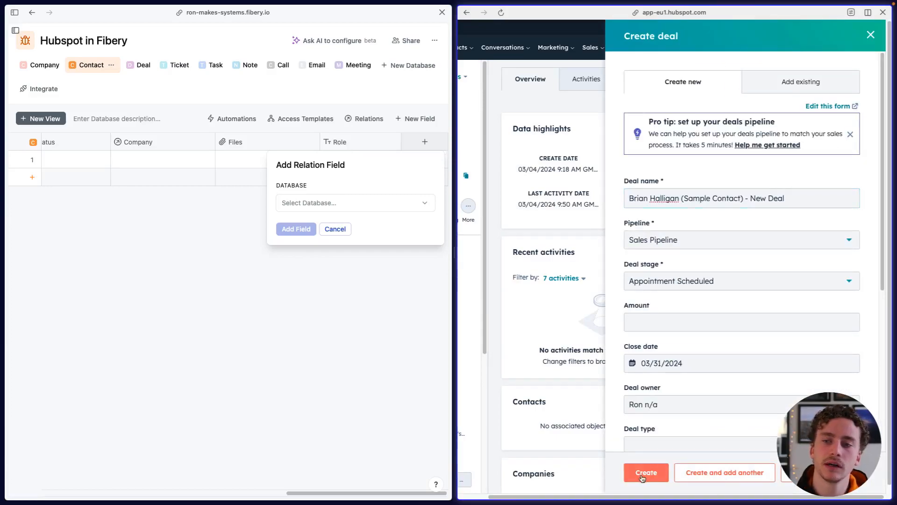
click(646, 472)
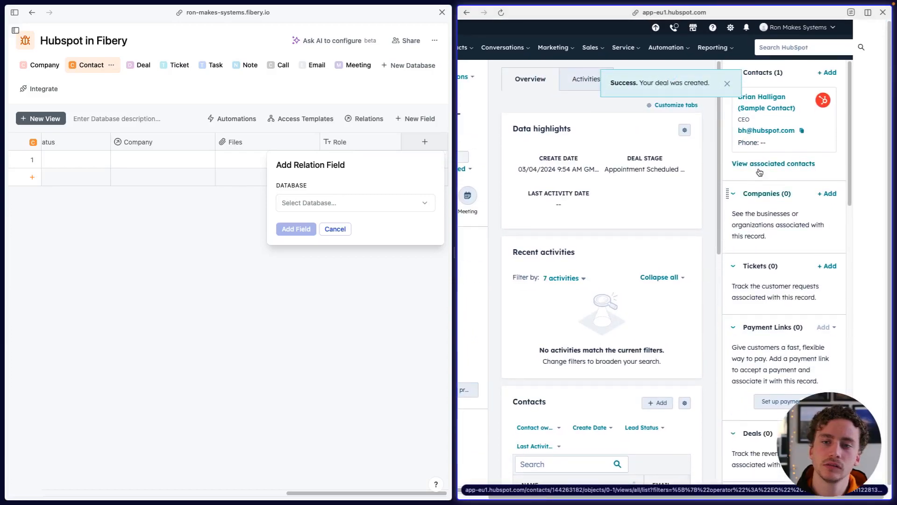
- Widen the HubSpot pane and examine how the contact, deal and company records are associated with one another
drag(453, 230, 100, 236)
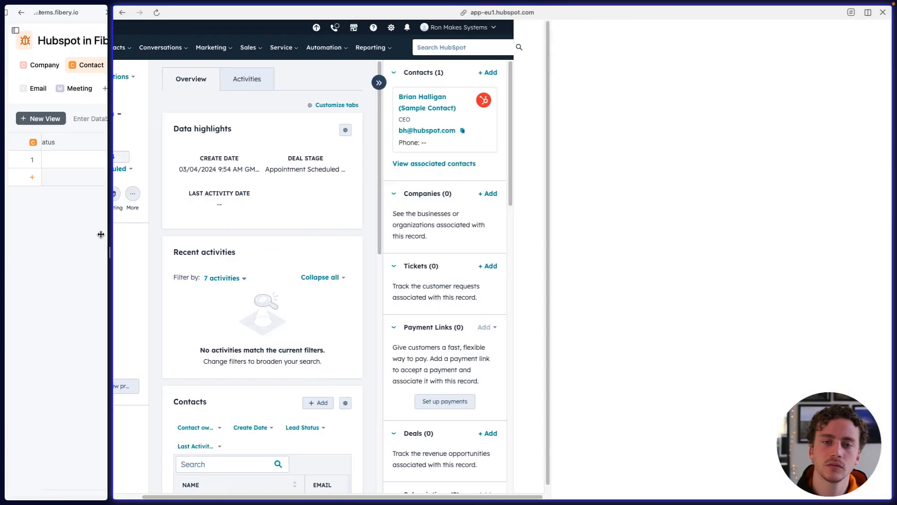
scroll(294, 246, left, 5)
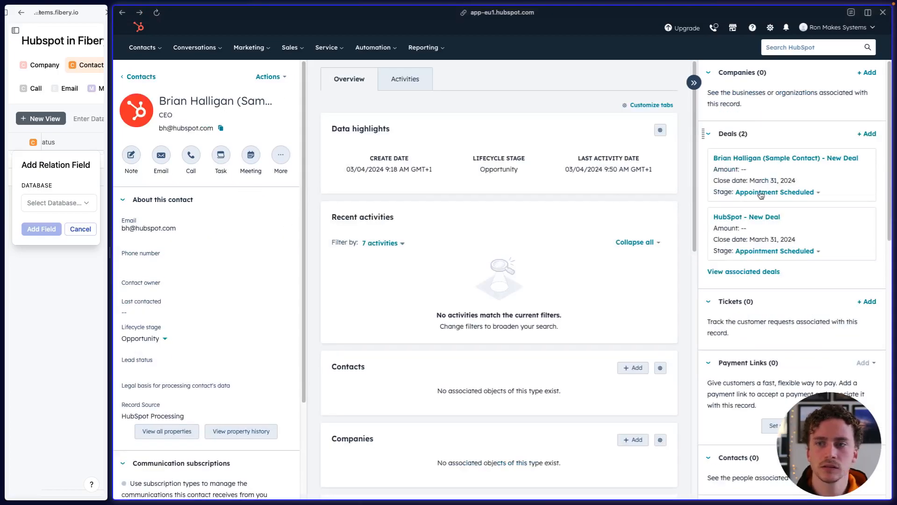
scroll(640, 244, left, 5)
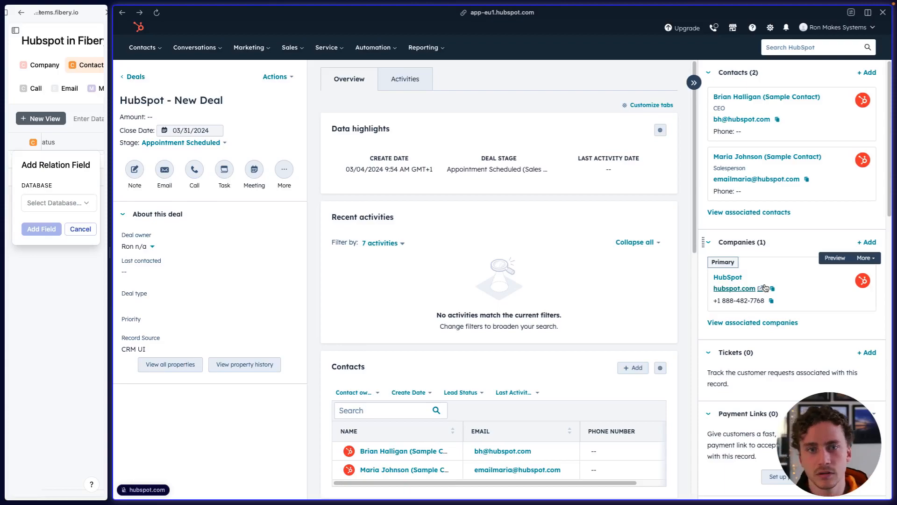
scroll(765, 287, down, 6)
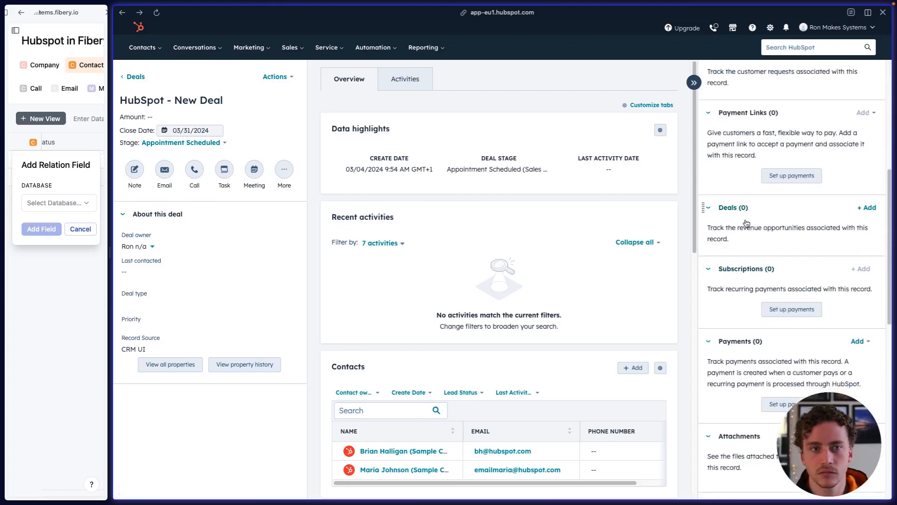
scroll(472, 252, left, 5)
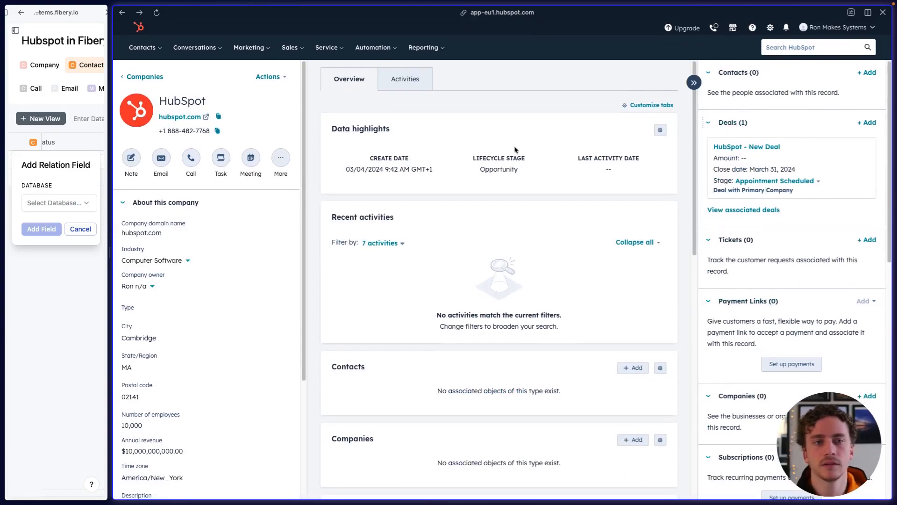
- View the deals associated with the HubSpot company, and recheck the reloaded company record beside a wider Fibery pane
click(767, 213)
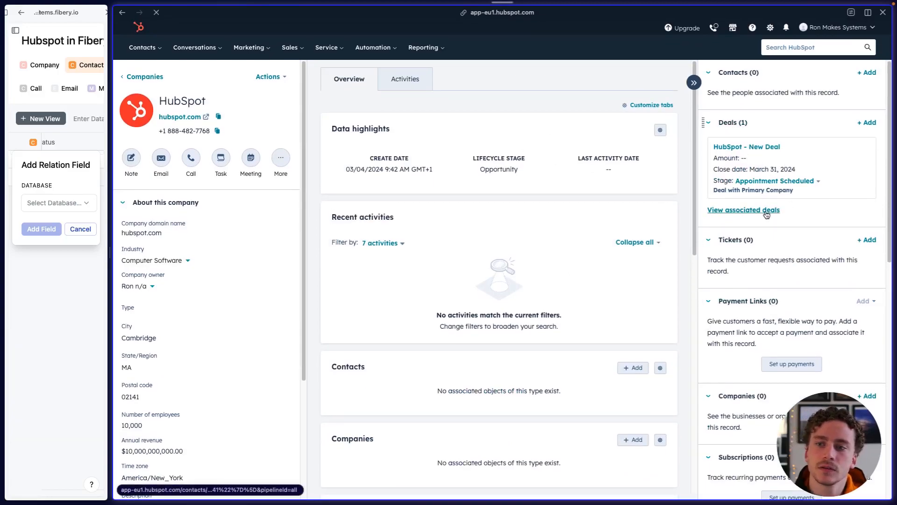
scroll(584, 252, left, 5)
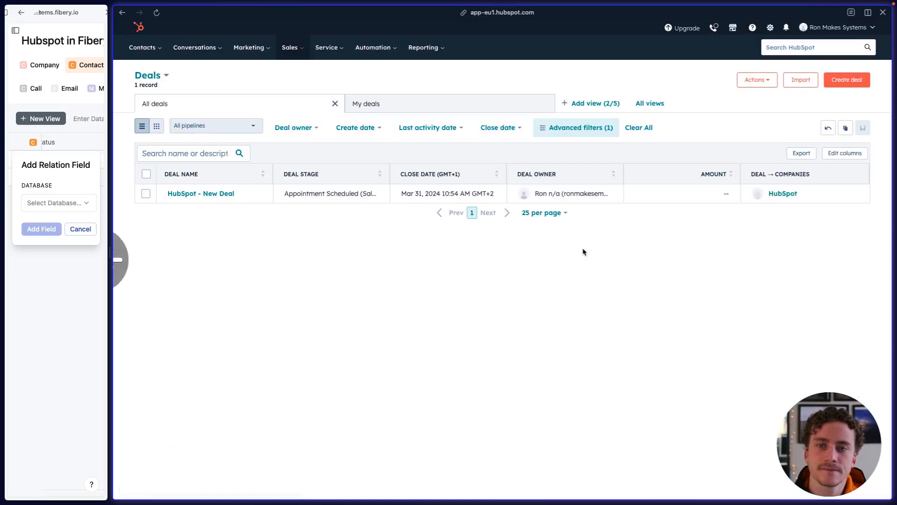
scroll(312, 282, left, 5)
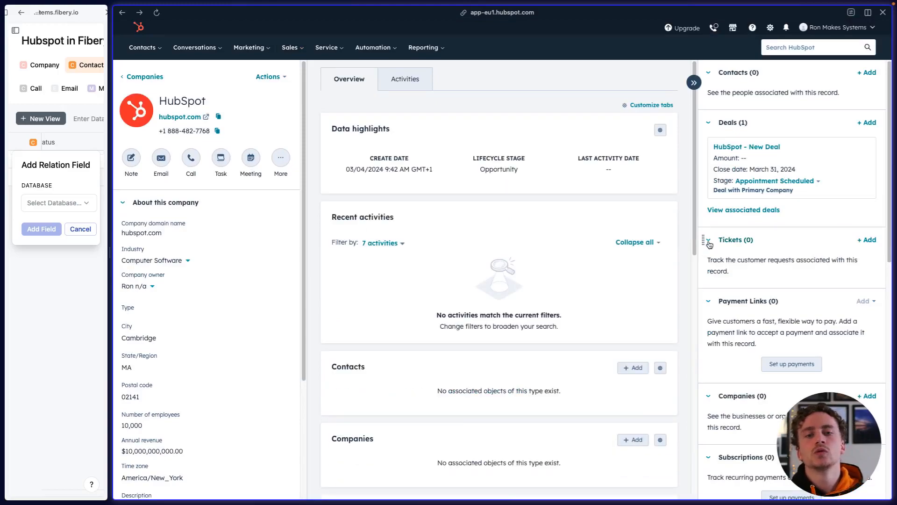
drag(108, 256, 277, 259)
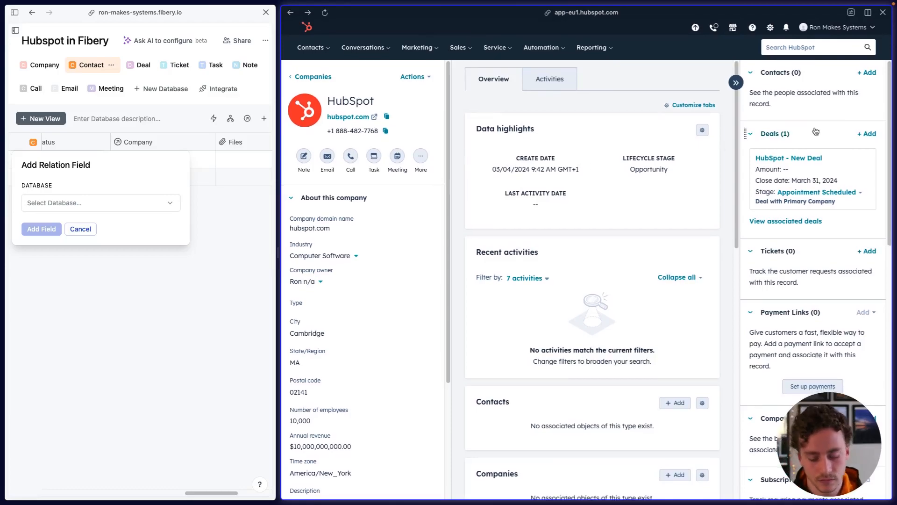
key(super+r)
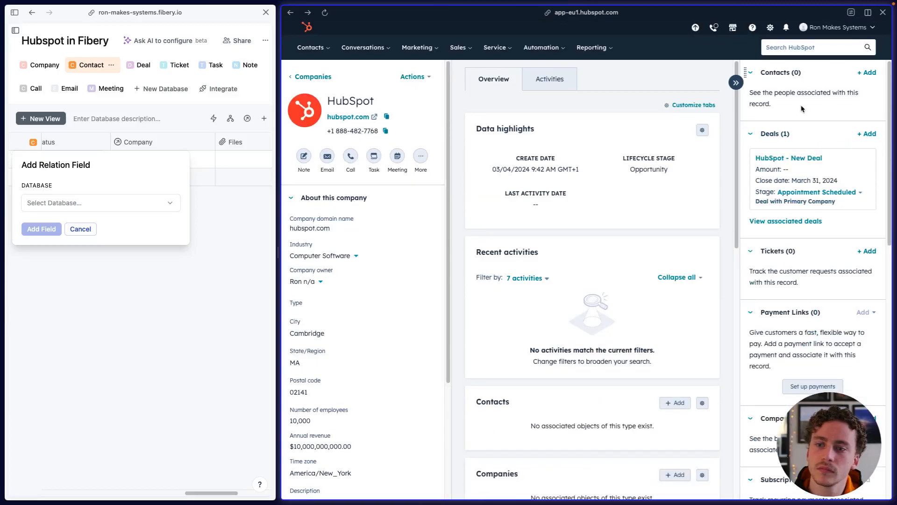
- Associate both existing sample contacts with the HubSpot company record and reload the page
click(868, 73)
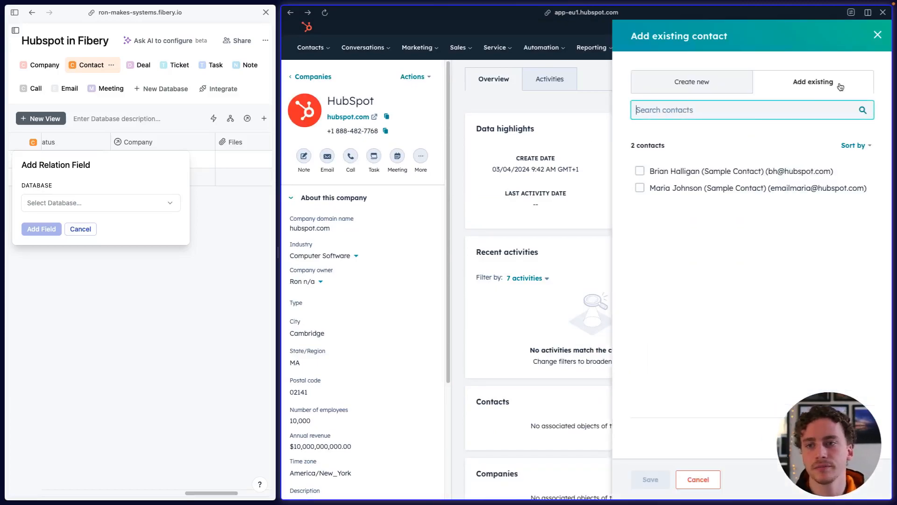
click(707, 172)
click(701, 188)
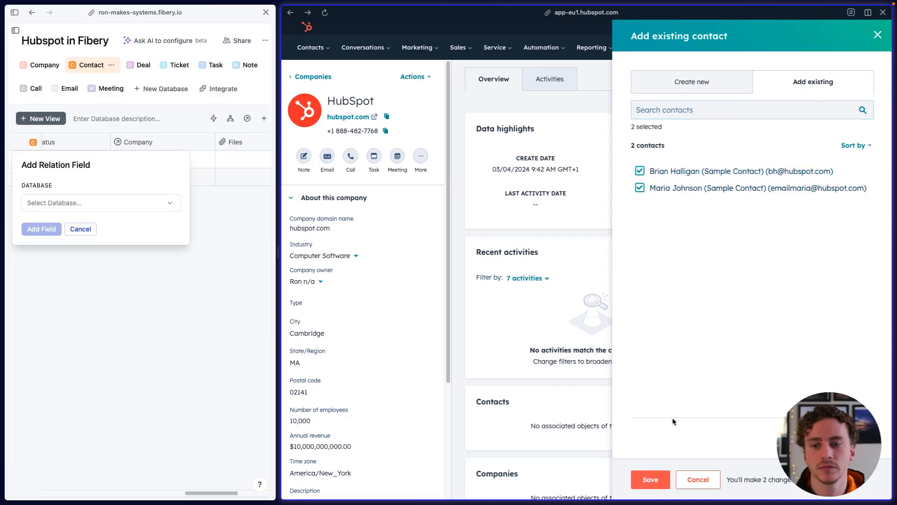
click(650, 479)
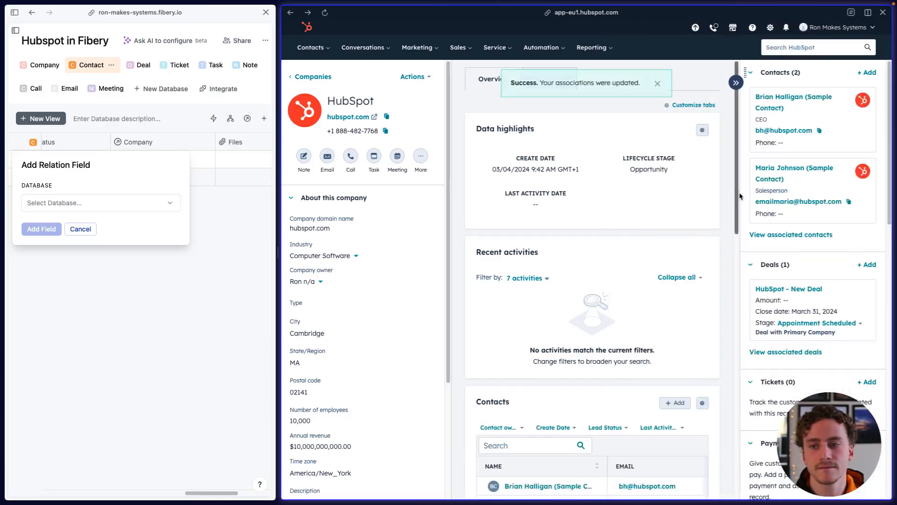
key(super+r)
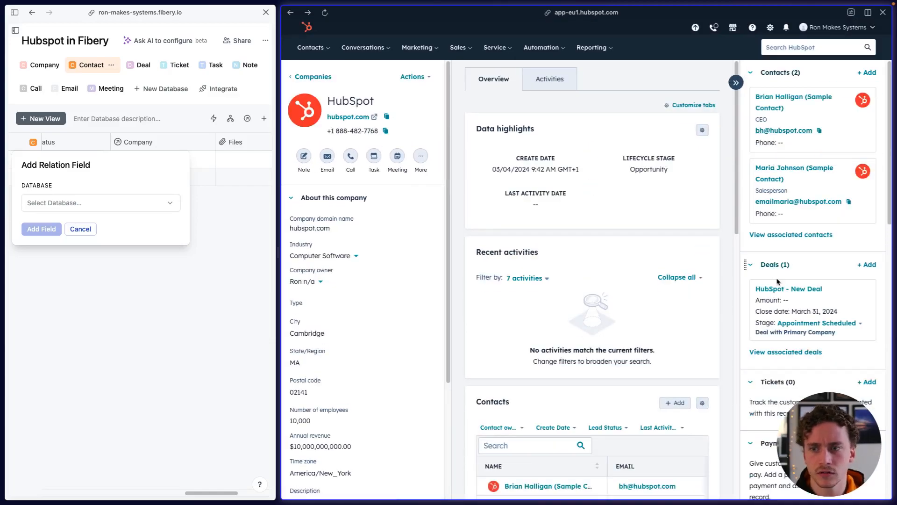
- Check the companies and deals associated with each of the two sample contacts, returning to the HubSpot company record
click(775, 108)
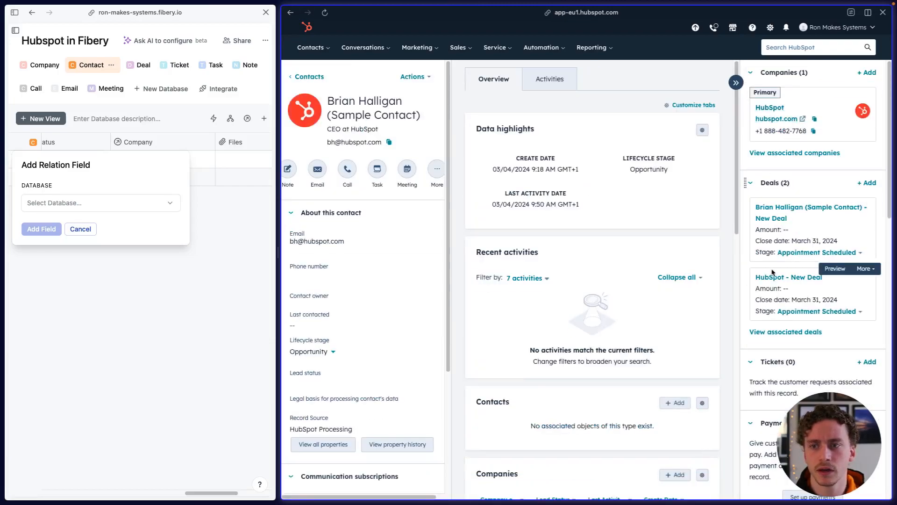
scroll(774, 295, left, 5)
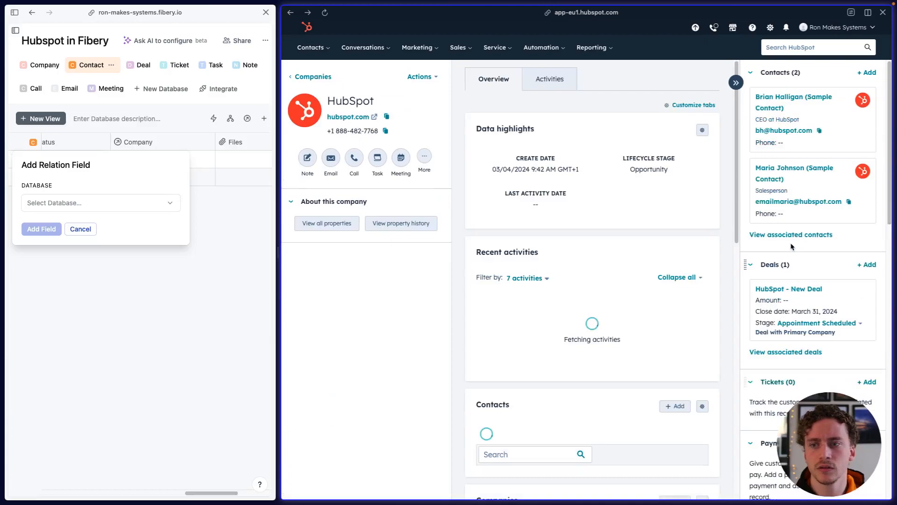
click(776, 172)
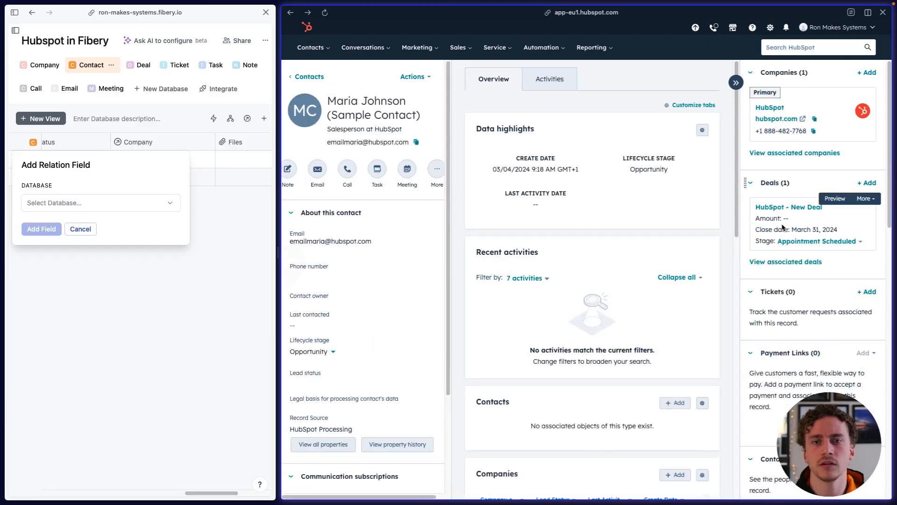
scroll(783, 228, left, 5)
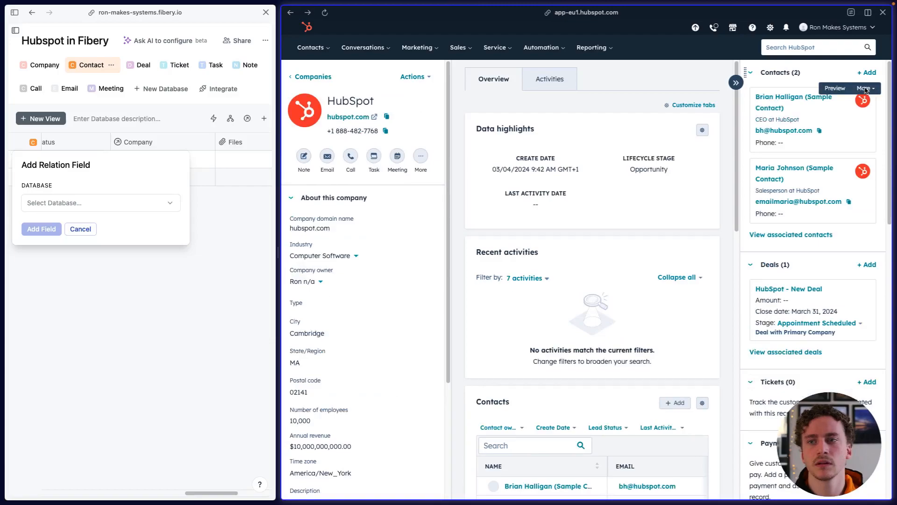
- Create another deal from the CEO sample contact, keeping HubSpot as its company, and recheck the contact's and company's associated deals
click(793, 98)
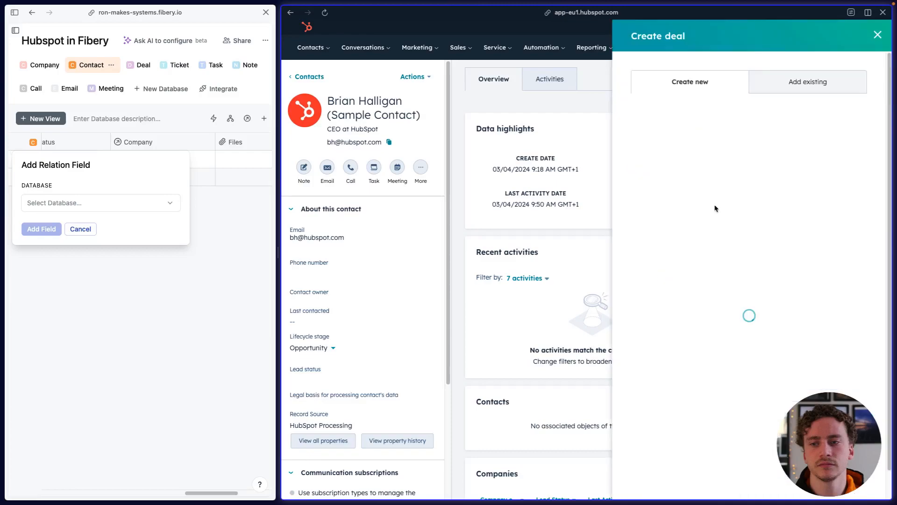
scroll(680, 292, down, 3)
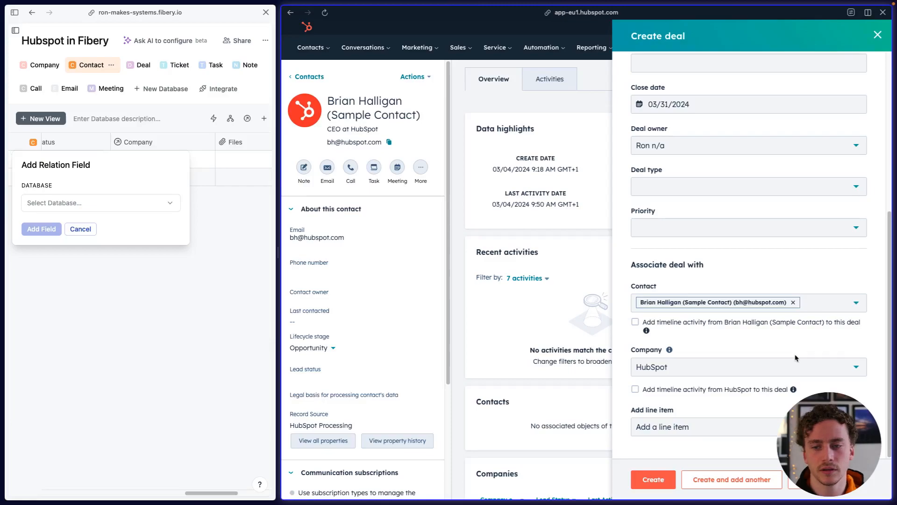
click(786, 368)
click(784, 372)
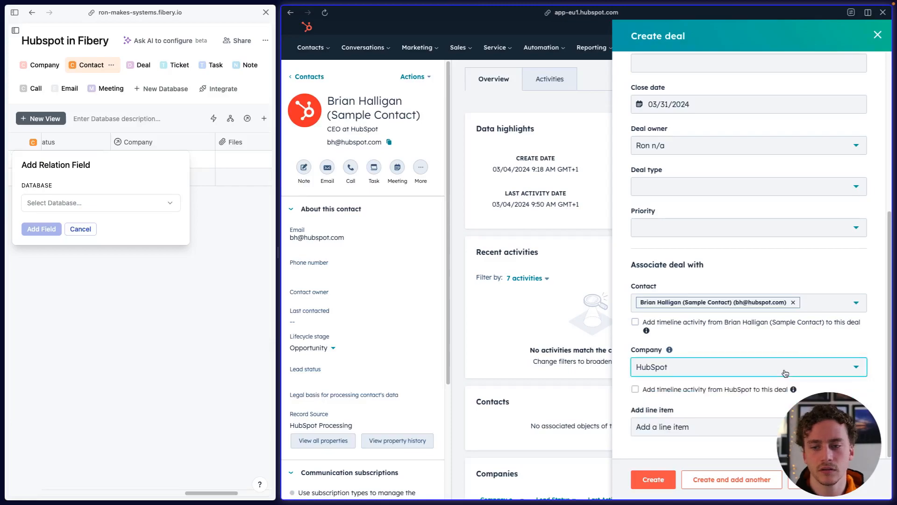
click(680, 394)
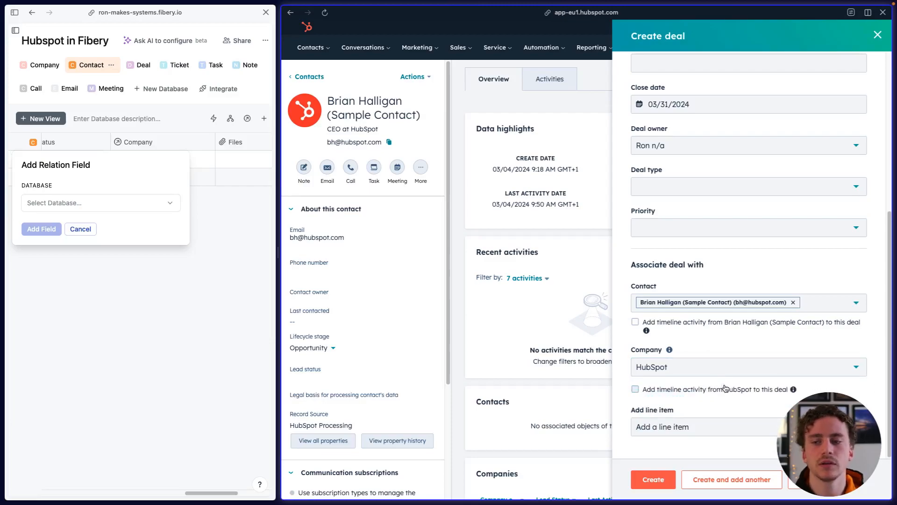
click(667, 436)
click(680, 433)
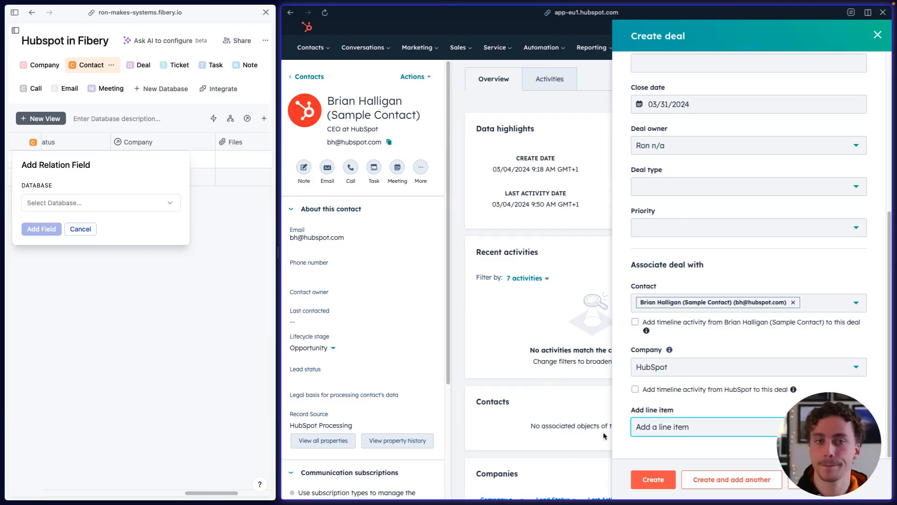
click(653, 480)
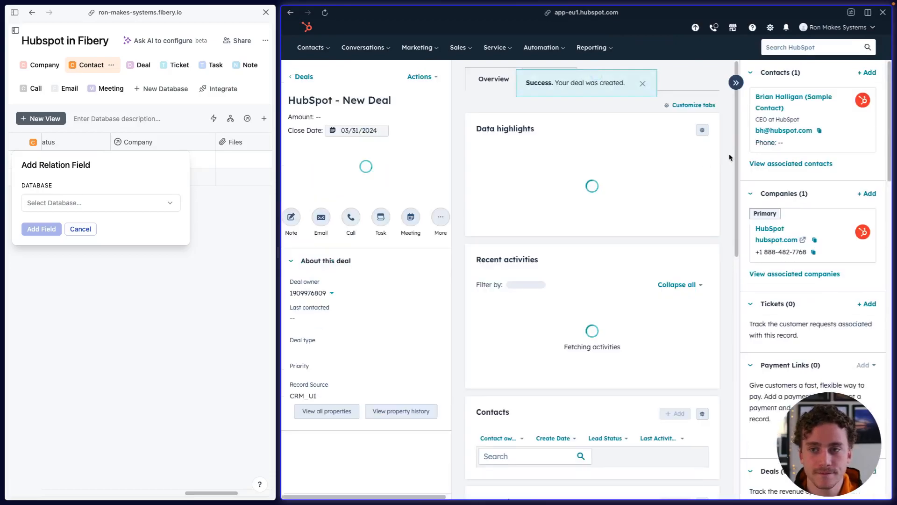
scroll(668, 145, left, 5)
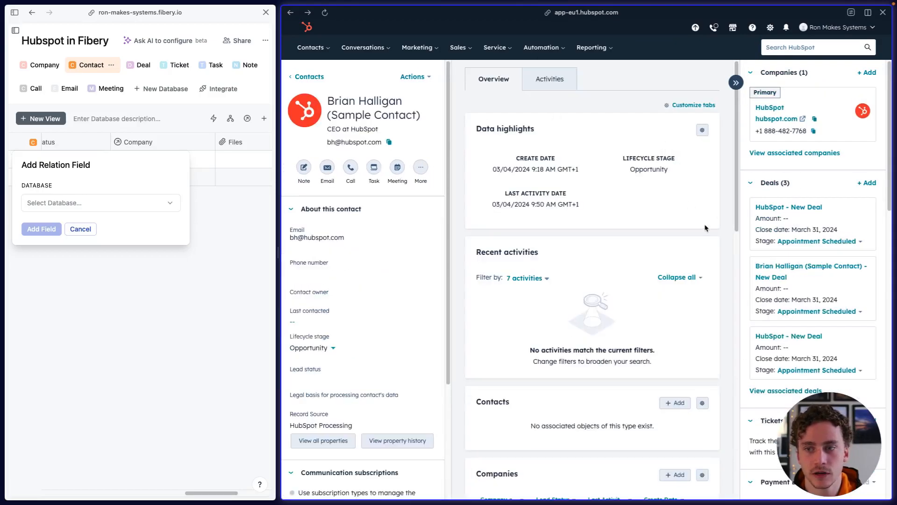
click(774, 110)
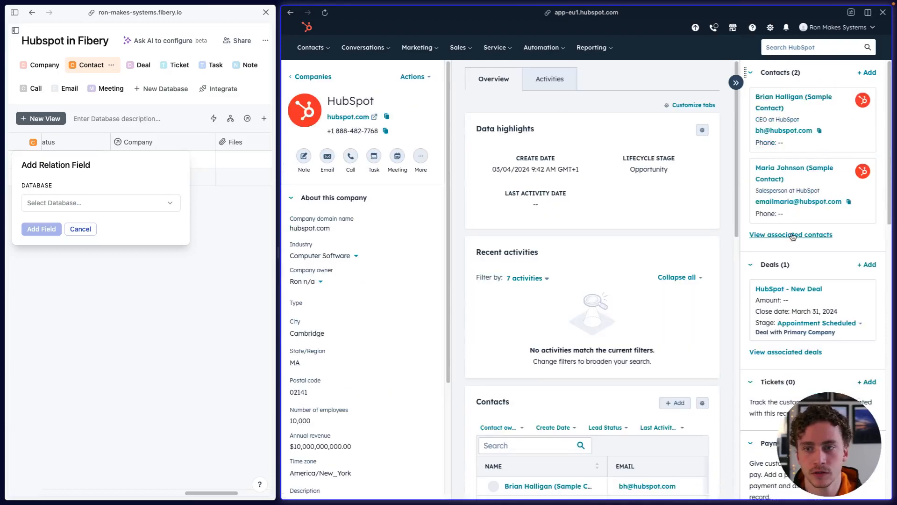
- Widen the Fibery pane and set up a many-to-many relation field from Contact to Deal
drag(279, 252, 673, 255)
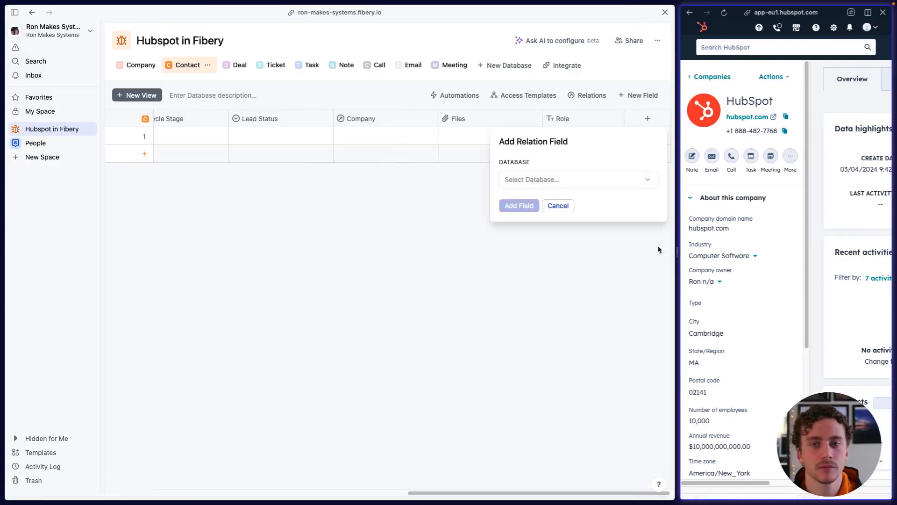
click(597, 283)
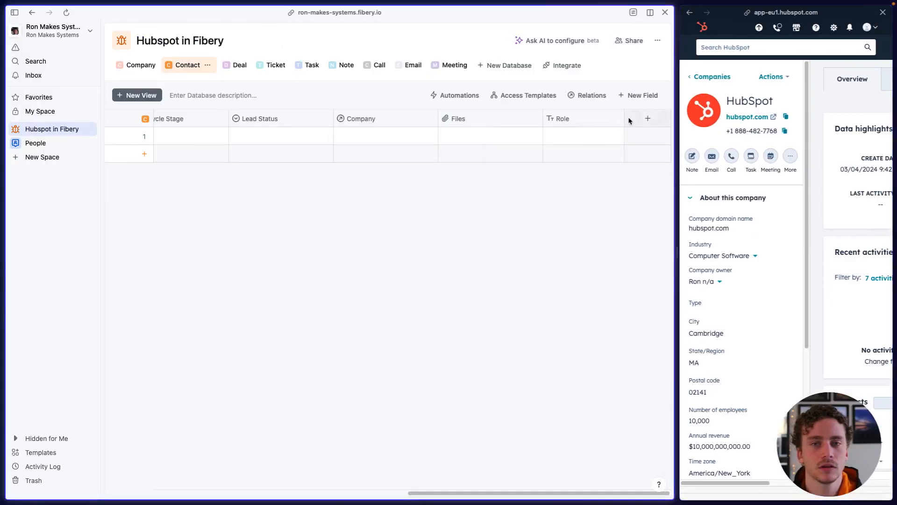
click(628, 119)
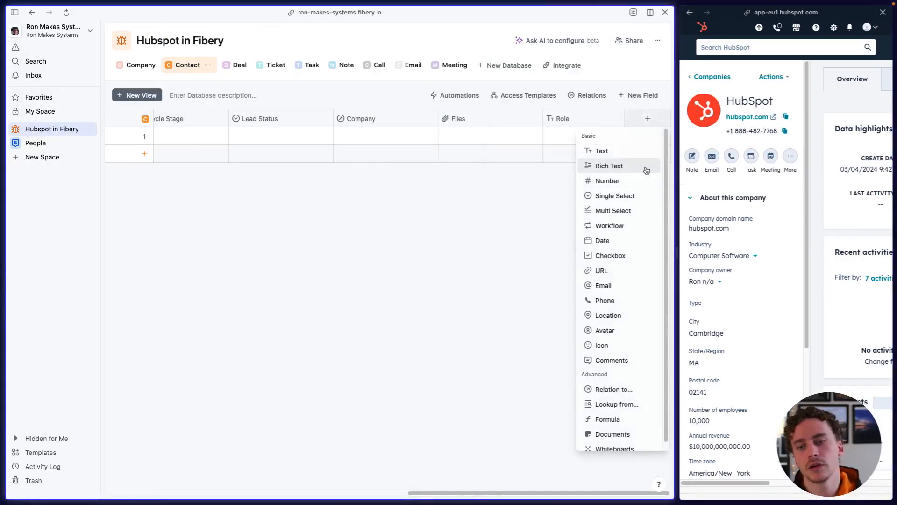
click(606, 389)
text(Deal)
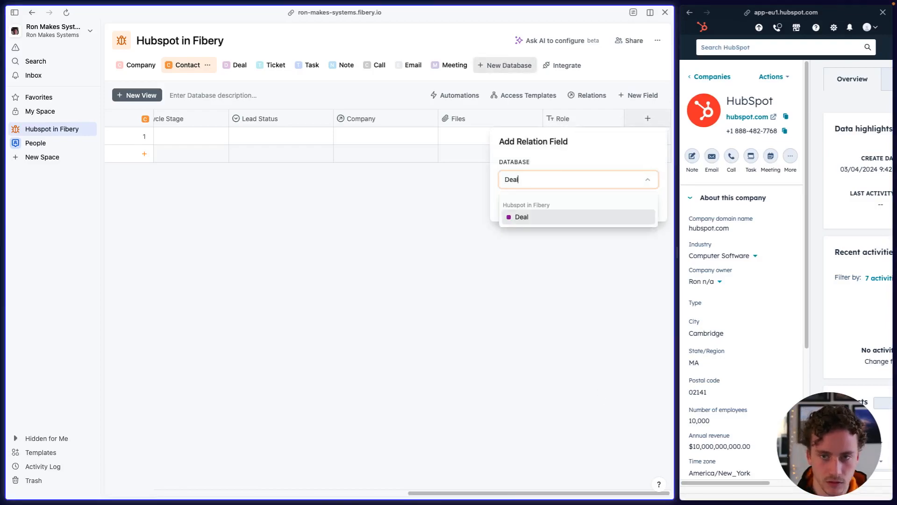
click(519, 217)
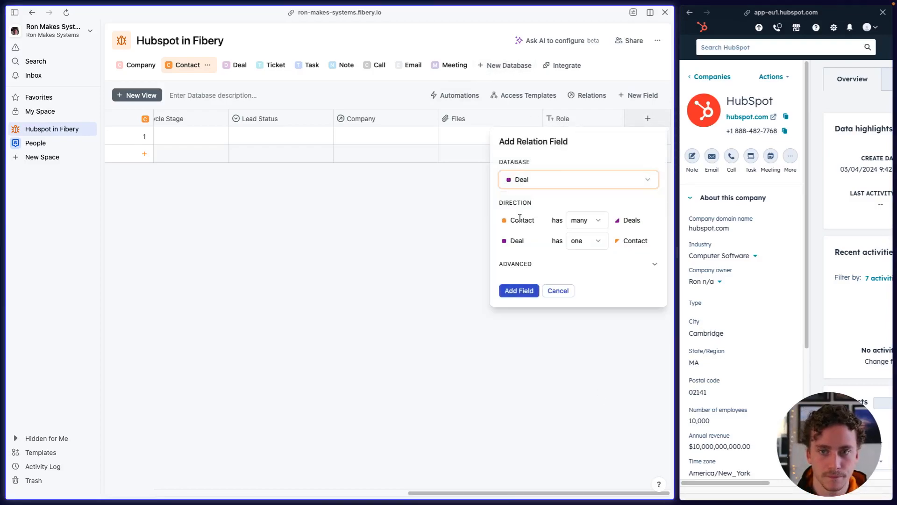
click(597, 241)
click(585, 278)
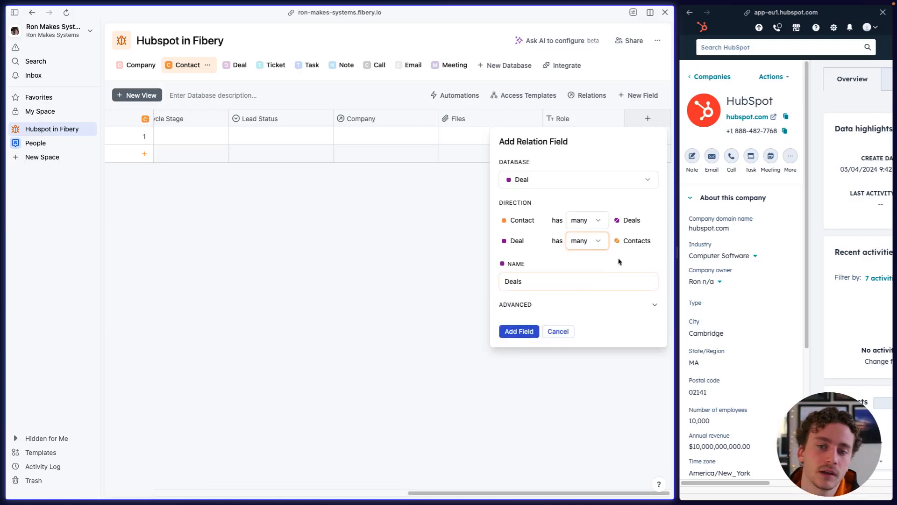
double_click(608, 277)
click(615, 262)
- Examine the HubSpot deal's associated contacts and company in a wider pane, and bring the Fibery relation settings back into view
drag(677, 238, 146, 240)
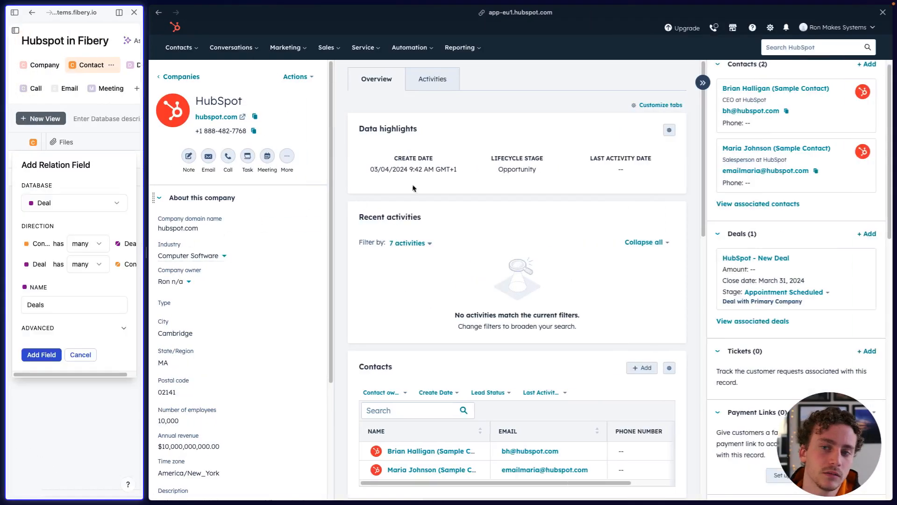
click(761, 260)
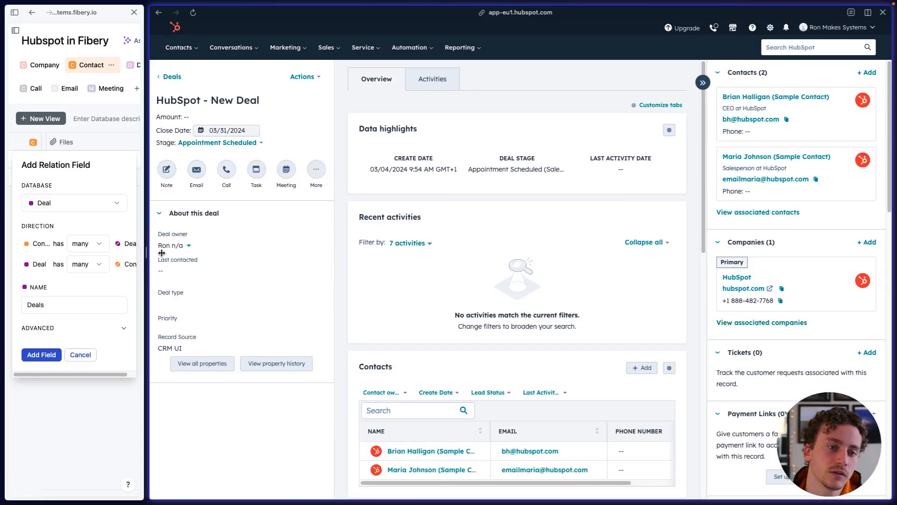
drag(162, 253, 1, 342)
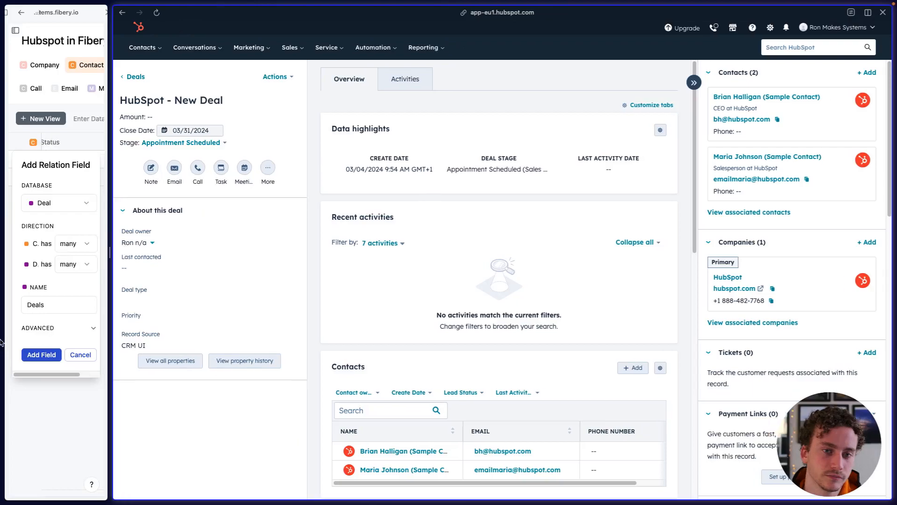
drag(19, 333, 524, 303)
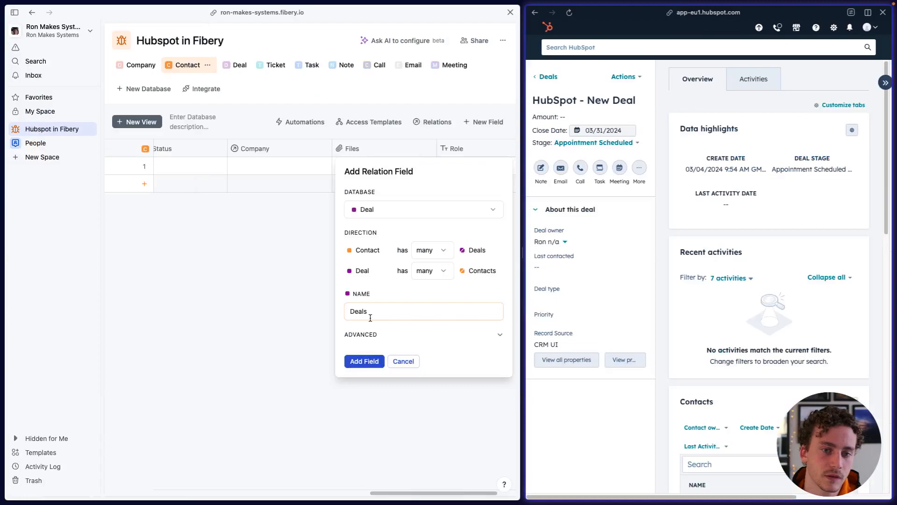
- Add the relation field to the Contact database with the name Deals
click(362, 335)
click(362, 335)
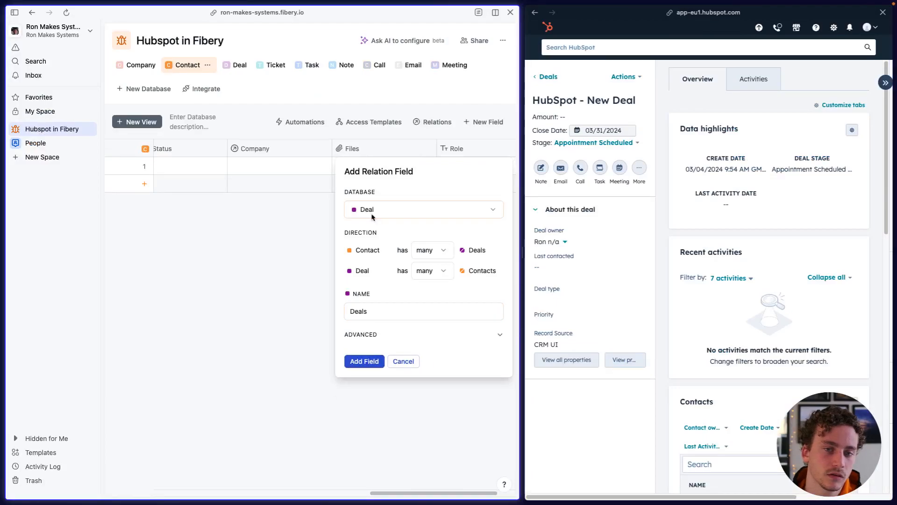
click(369, 361)
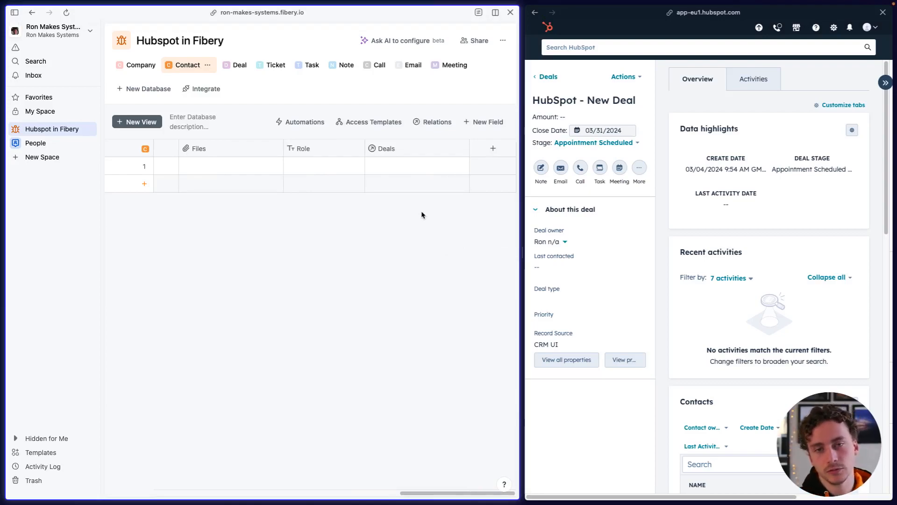
- Link the existing sample deal to the first contact through its Deals field and review the contact's row
click(127, 65)
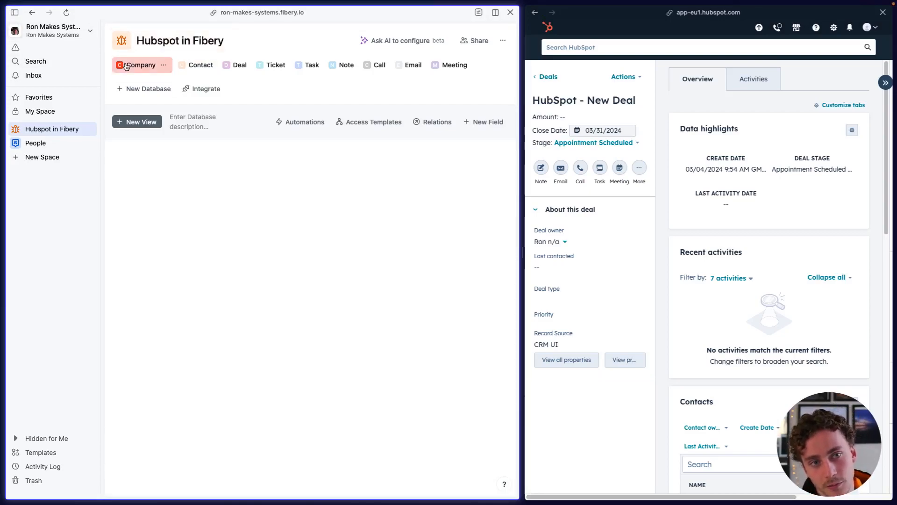
click(186, 64)
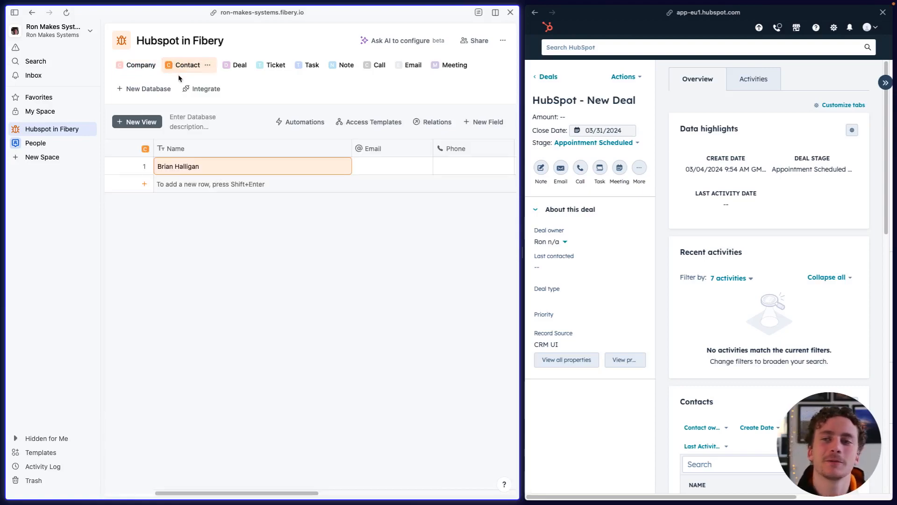
scroll(283, 203, right, 10)
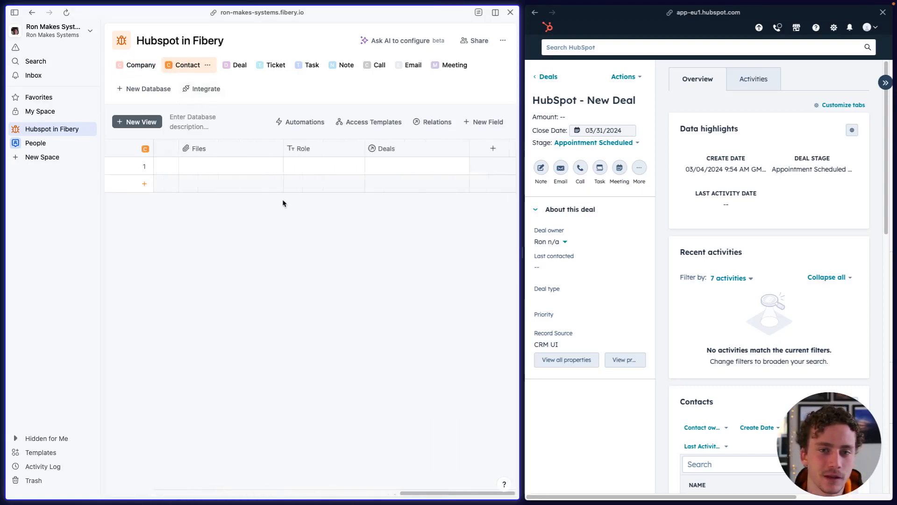
click(402, 165)
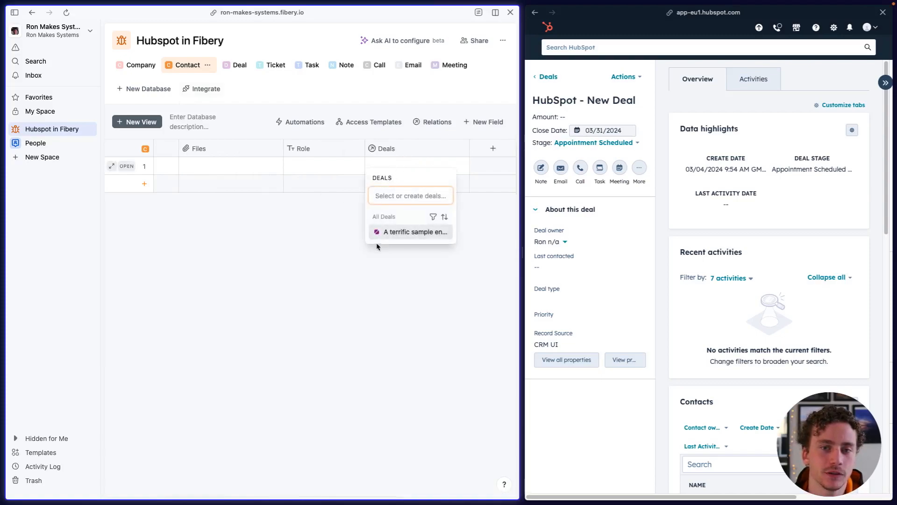
click(394, 234)
click(304, 282)
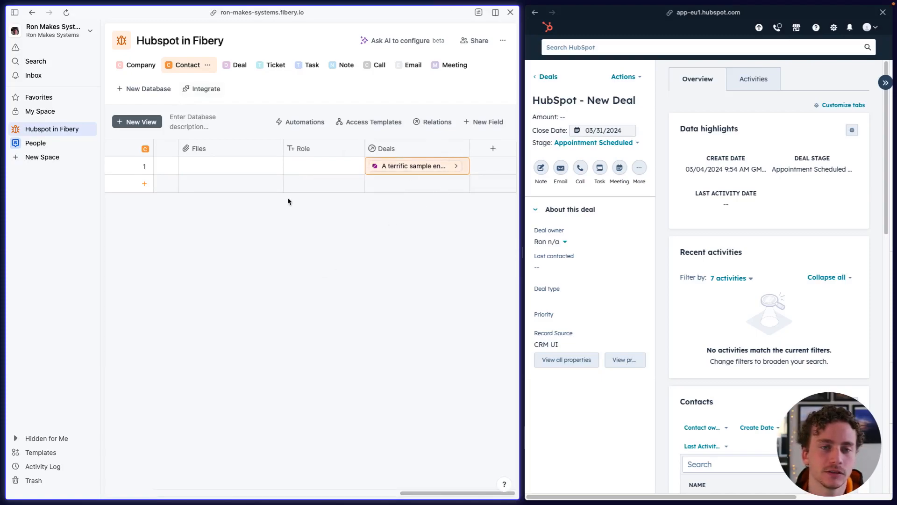
scroll(281, 202, left, 10)
scroll(200, 169, right, 10)
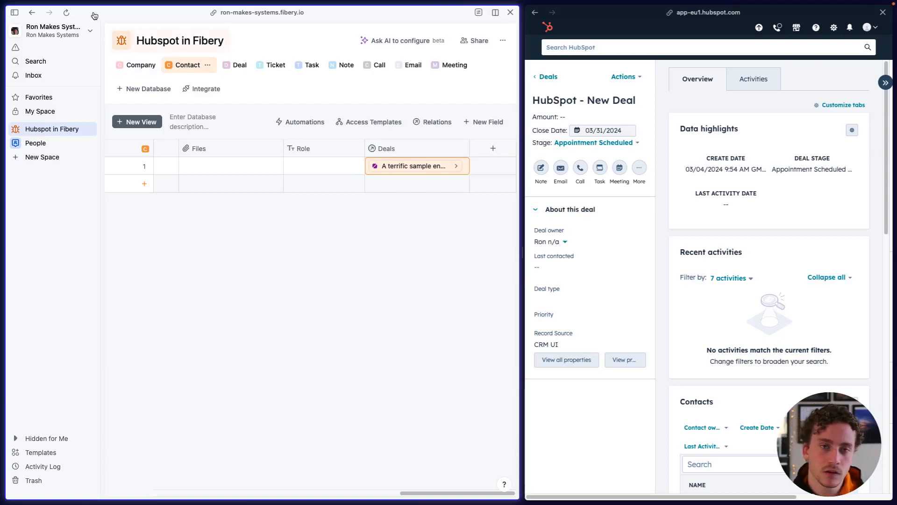
- Check the Fibery Company database's fields and examine the HubSpot deal's associated contacts and companies in a wider pane
click(136, 73)
scroll(356, 330, right, 2)
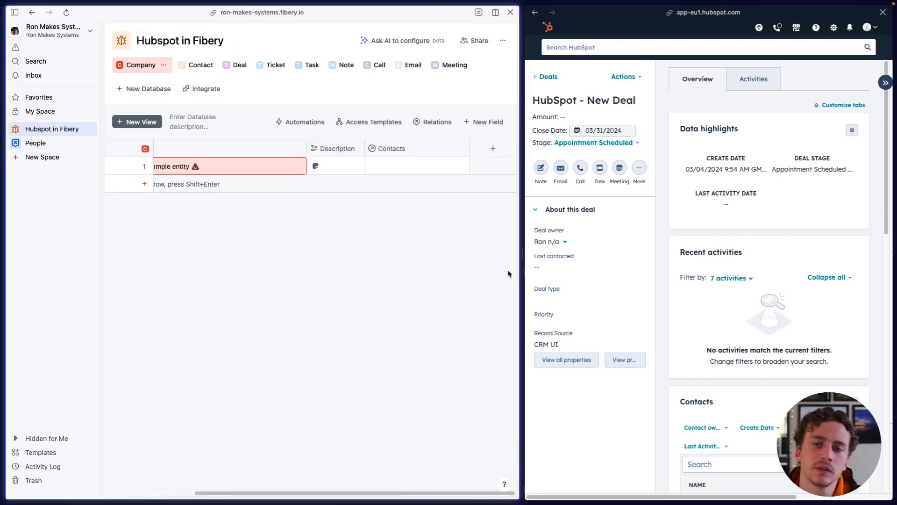
drag(522, 256, 189, 256)
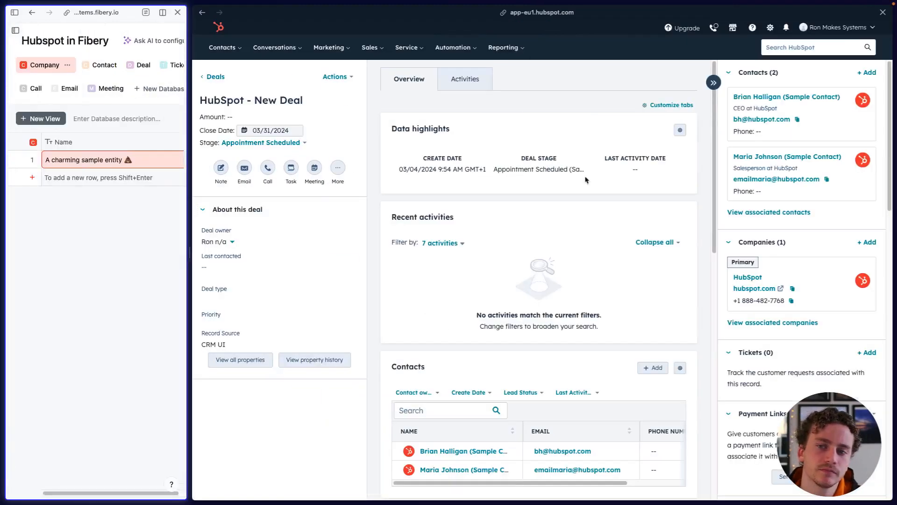
click(729, 73)
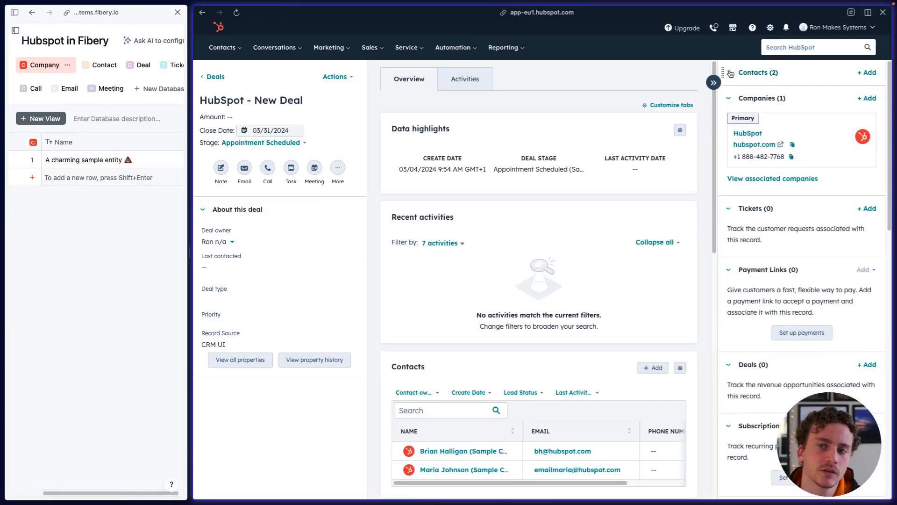
click(730, 72)
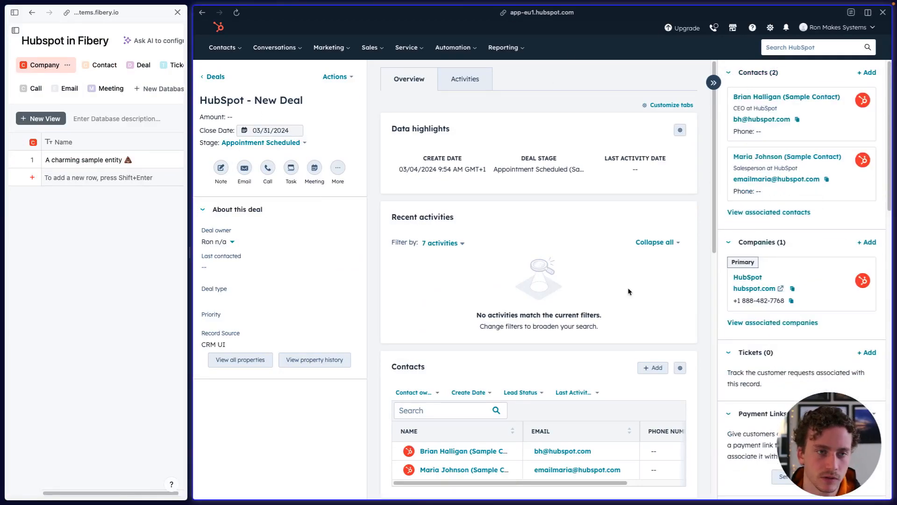
- Widen the Fibery pane, open the Deal database and bring up the field types for a new field
drag(190, 255, 384, 255)
click(142, 65)
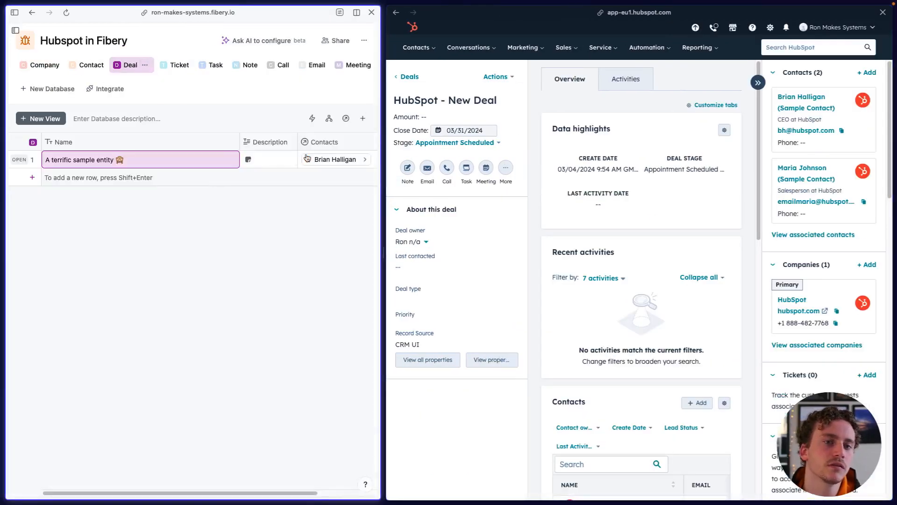
scroll(240, 155, right, 3)
click(354, 141)
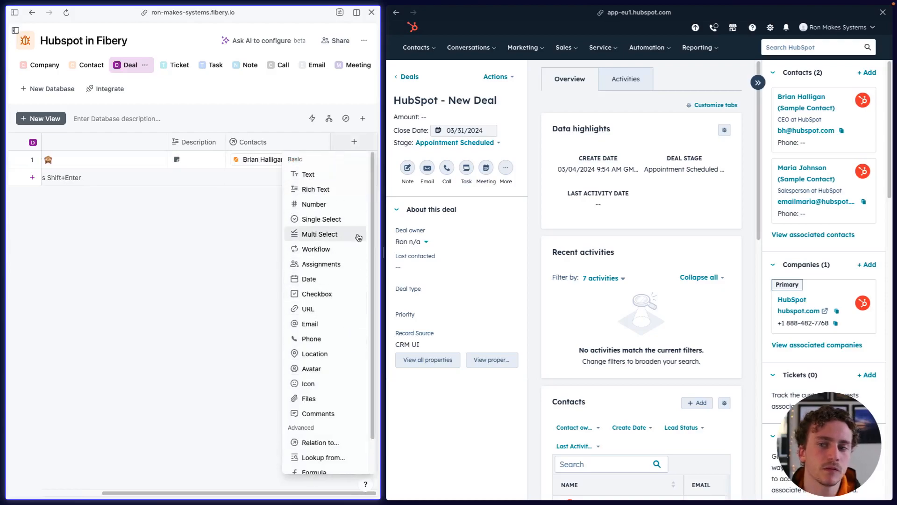
- Create a new company in HubSpot with the domain facebook.com, associated with the deal, and return to the deal record
click(868, 265)
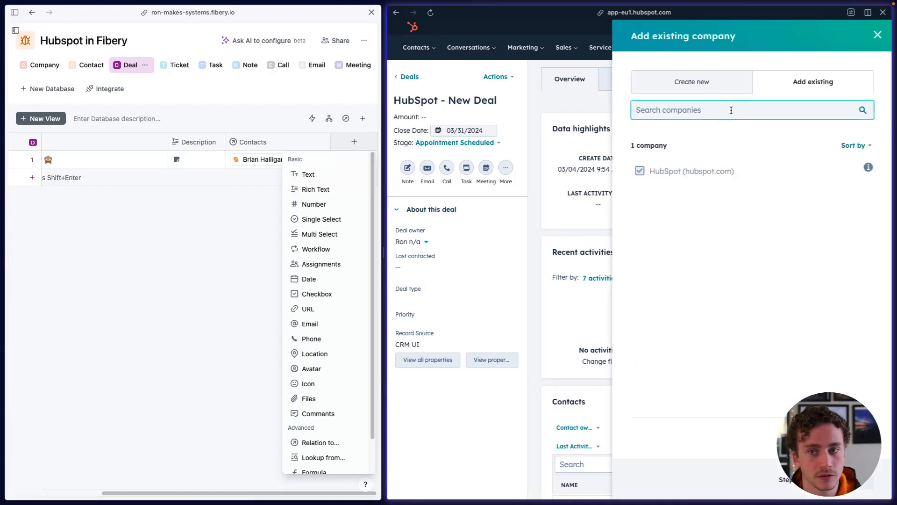
click(712, 89)
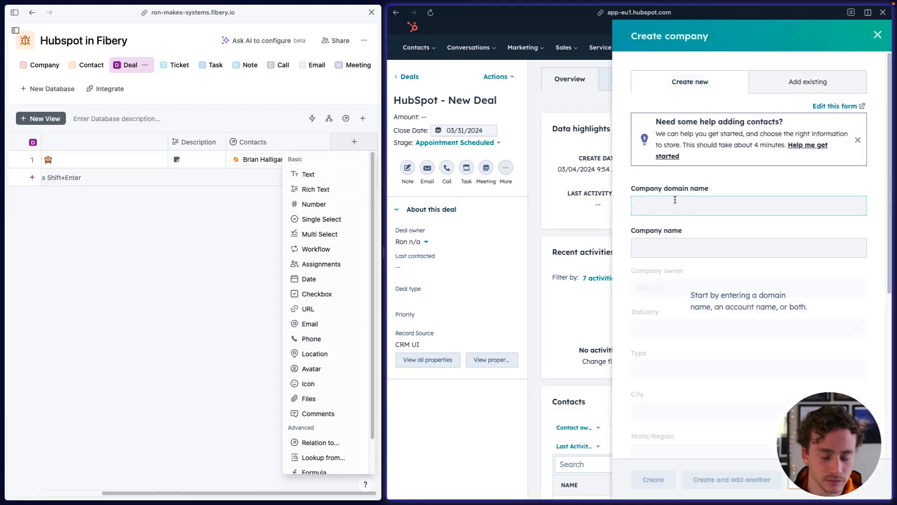
text(facebook)
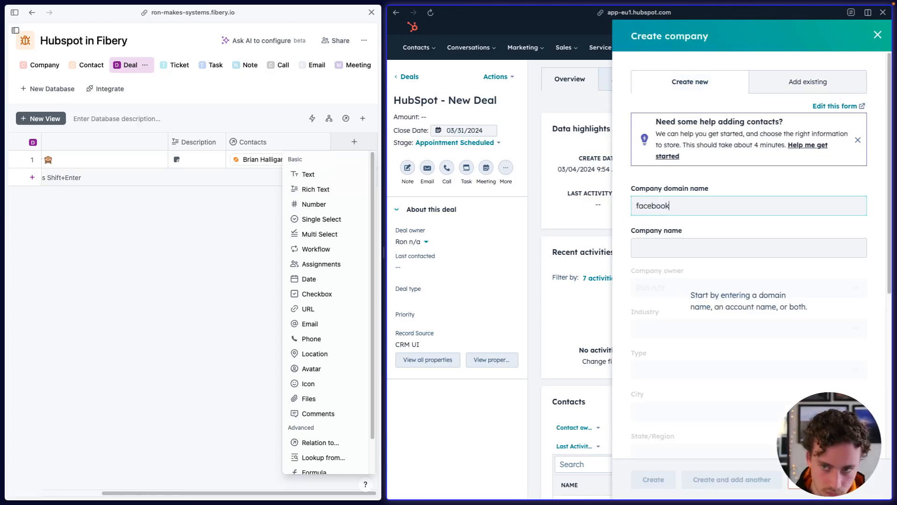
text(.com)
scroll(719, 301, down, 1)
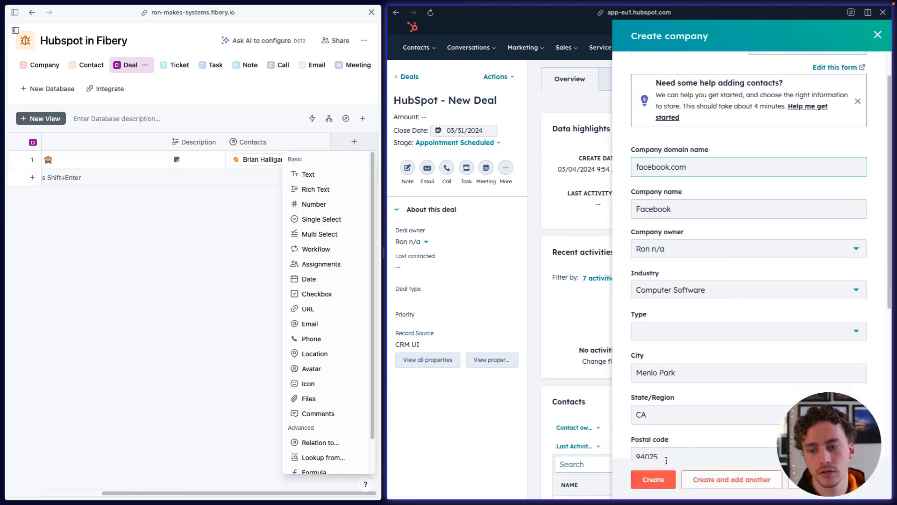
click(656, 482)
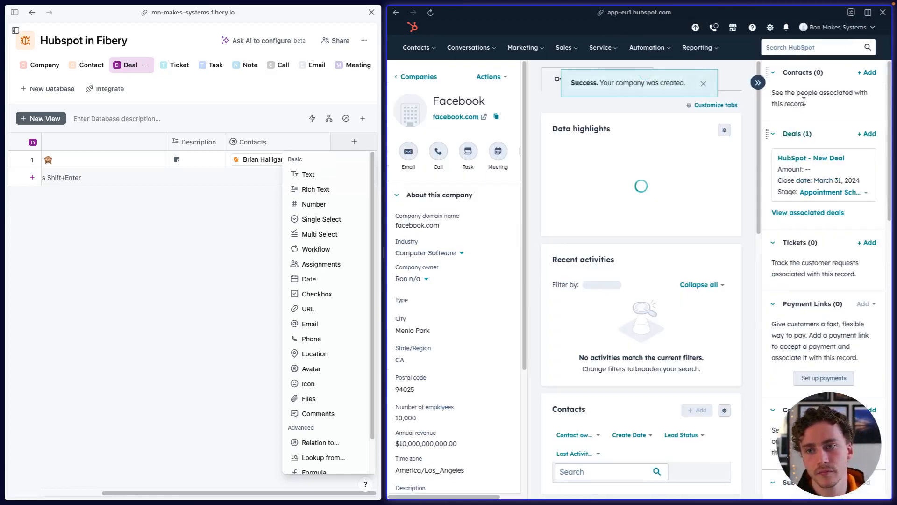
click(815, 159)
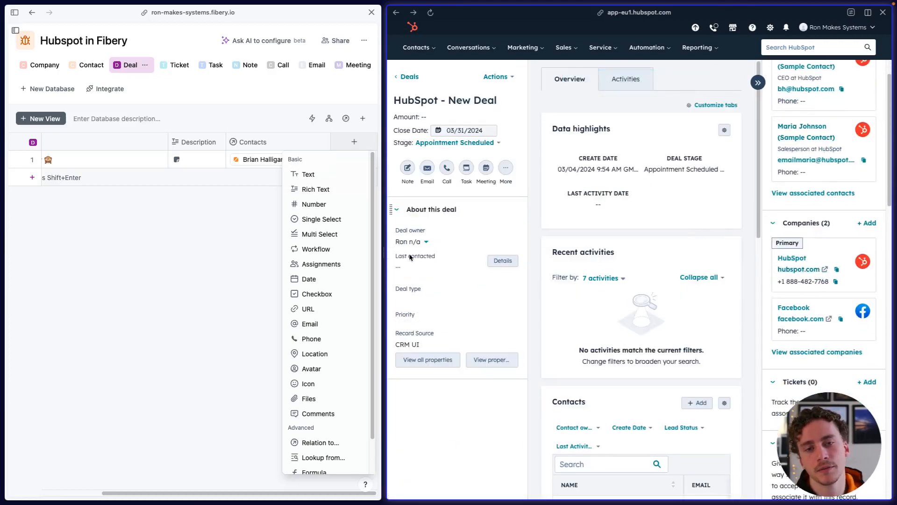
- Add a many-to-many relation field from Deal to Company in Fibery with the name Companies
drag(384, 251, 503, 236)
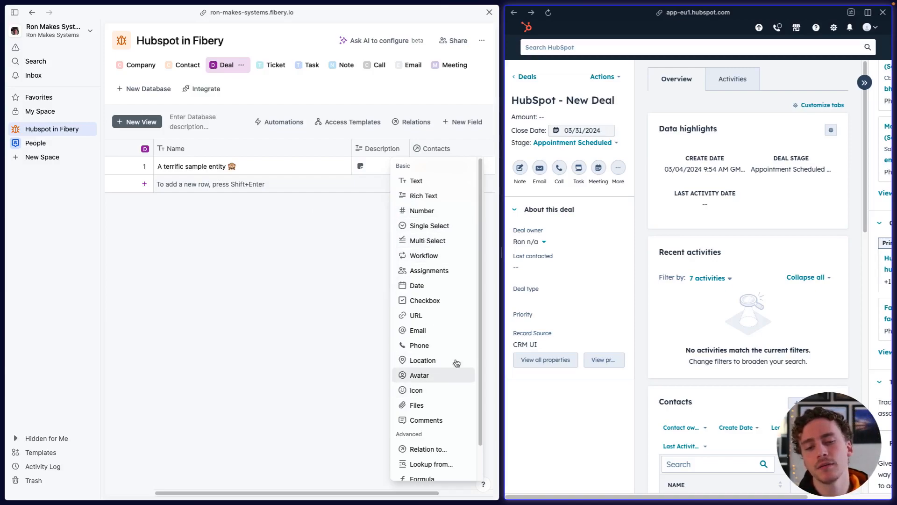
click(428, 449)
click(413, 214)
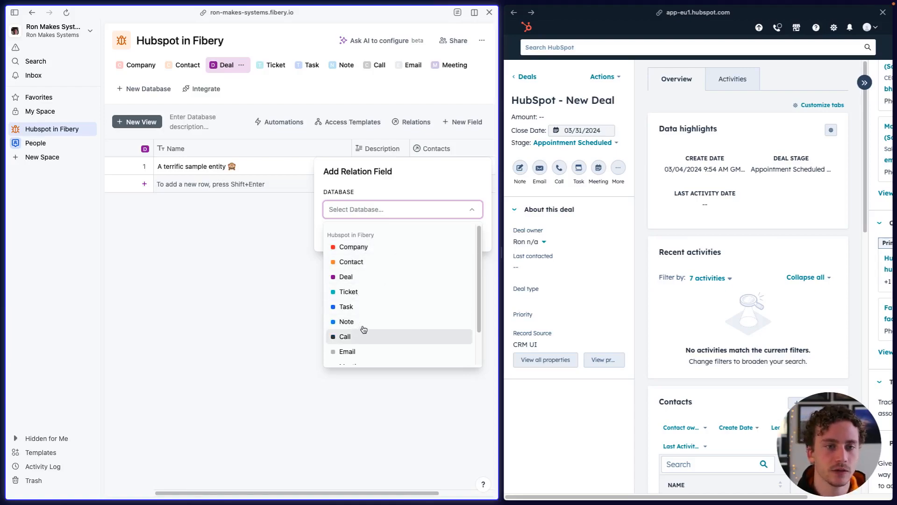
click(359, 248)
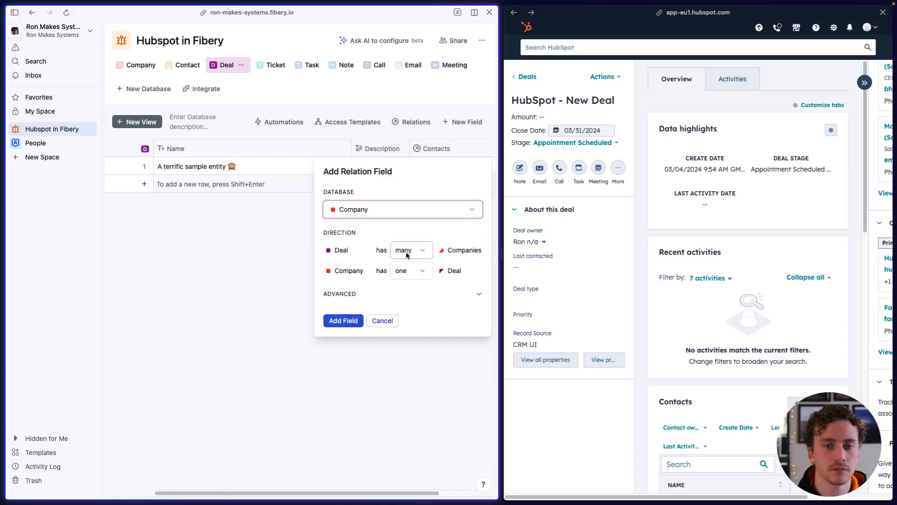
click(411, 271)
click(409, 307)
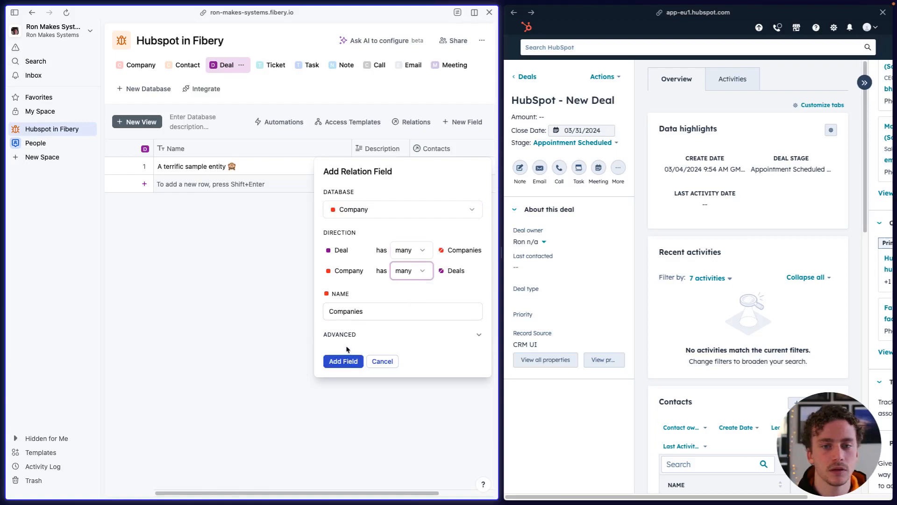
click(349, 371)
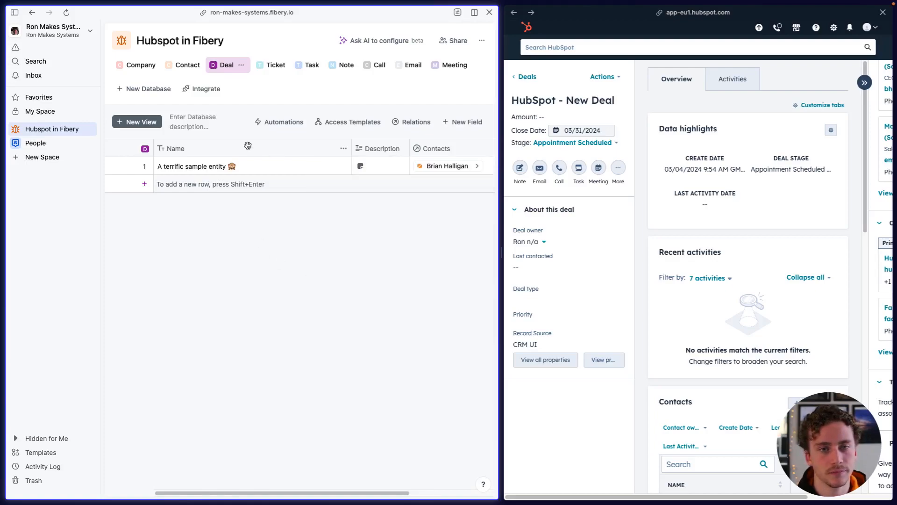
- Review the fields of the Fibery Contact database up to Deals, and look at the view types available for the space
click(186, 68)
scroll(229, 180, right, 10)
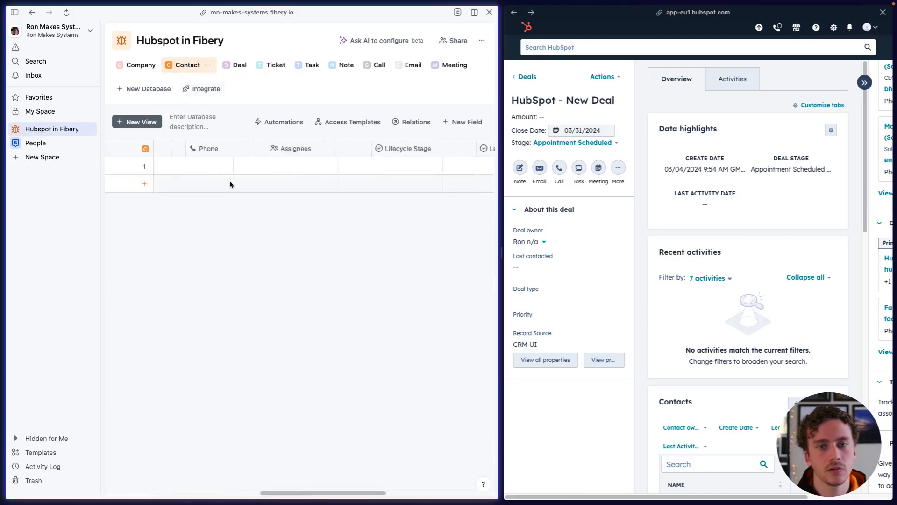
scroll(230, 185, left, 10)
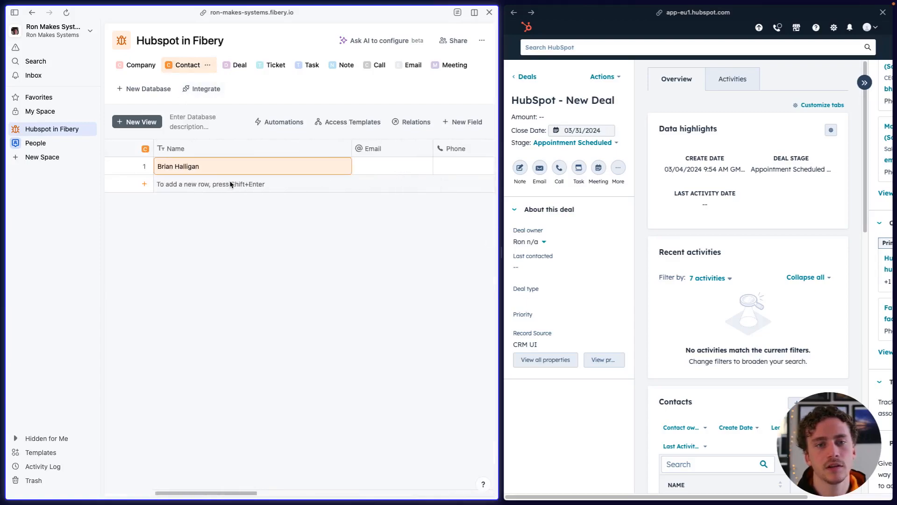
scroll(230, 184, right, 5)
scroll(230, 184, right, 8)
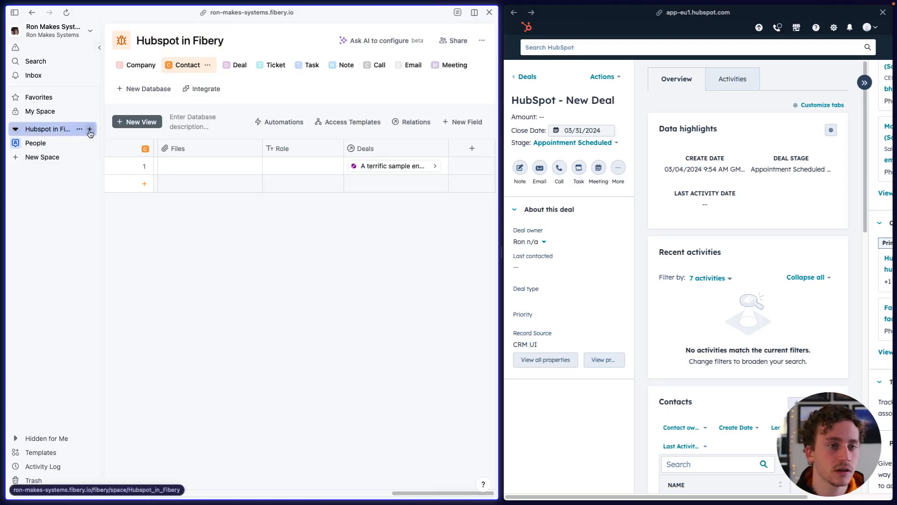
click(90, 129)
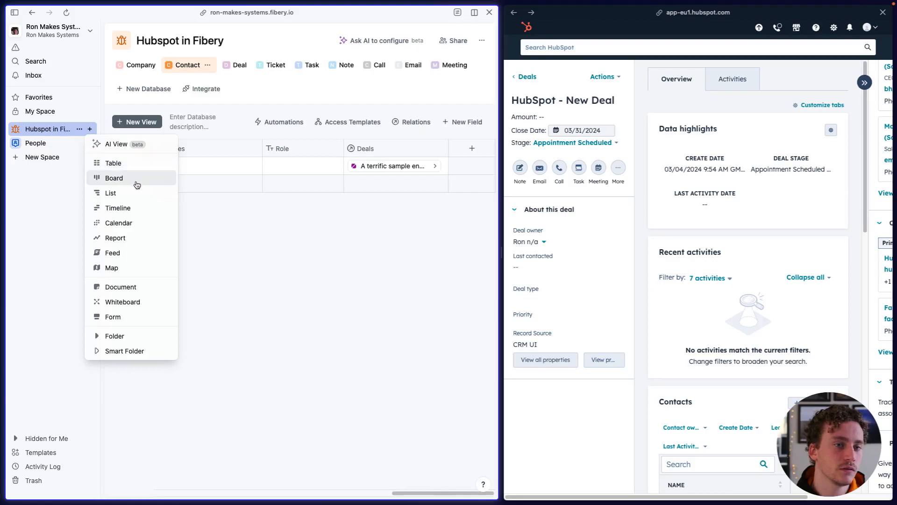
click(240, 292)
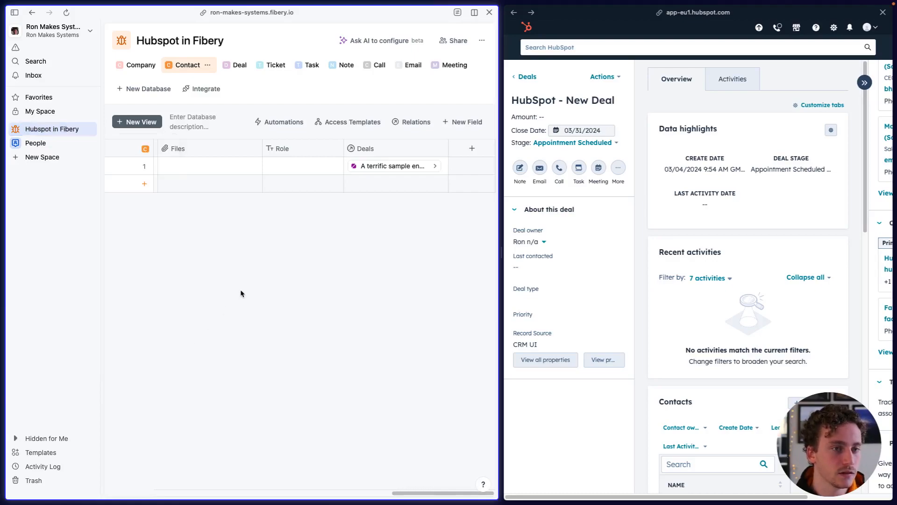
- Look through the Deal and Company databases in Fibery and return to the Contact database's fields
scroll(230, 170, left, 14)
scroll(230, 169, left, 5)
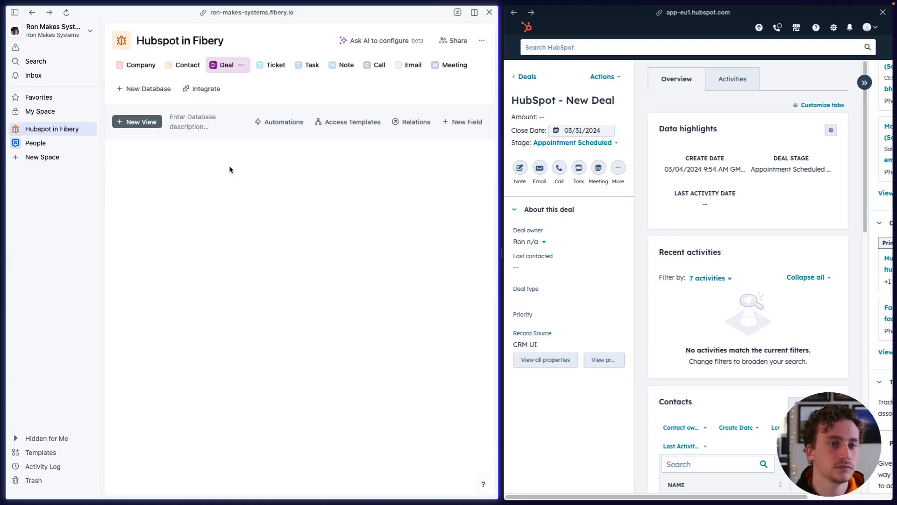
click(171, 68)
click(135, 68)
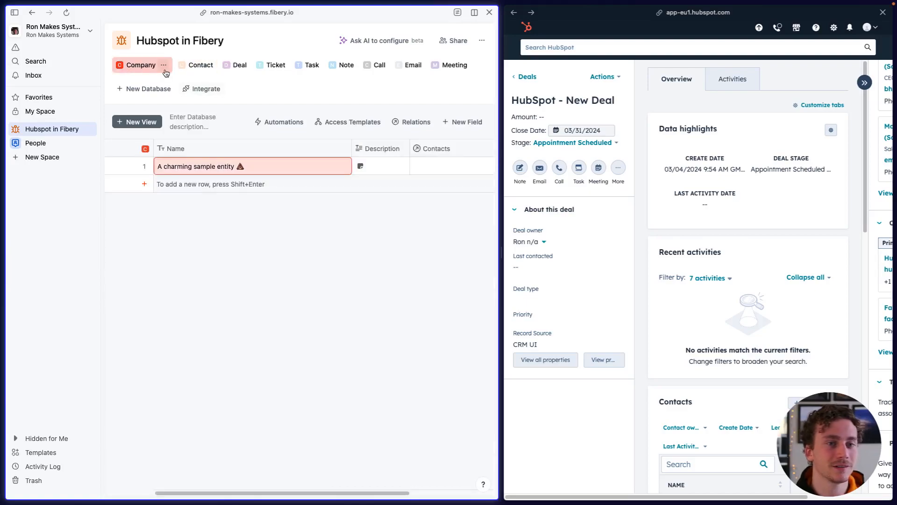
click(188, 67)
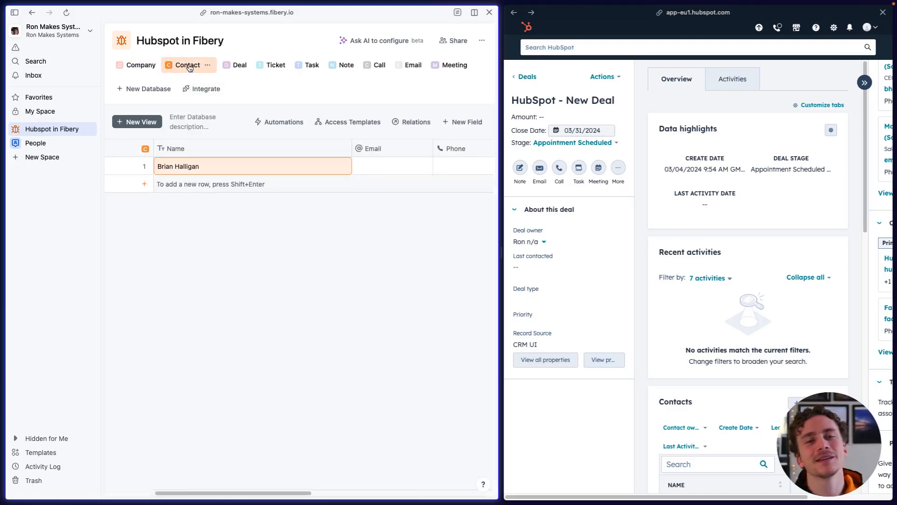
scroll(260, 196, right, 10)
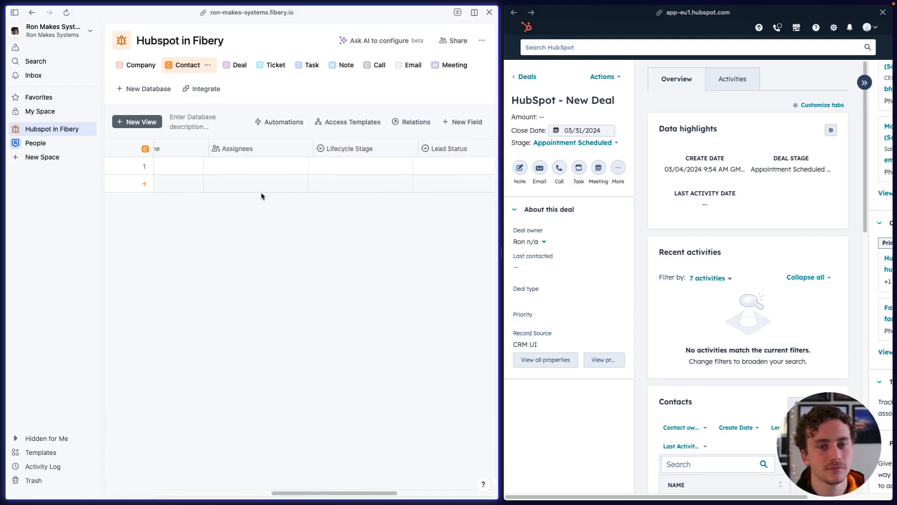
- Go from the HubSpot deal to the contacts list in a wider pane and open the first sample contact's record
click(519, 79)
click(518, 80)
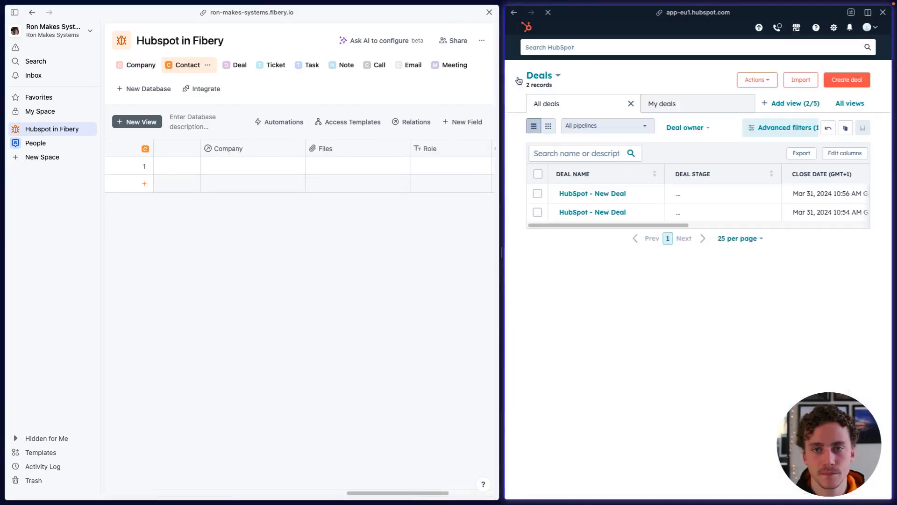
click(556, 75)
click(556, 74)
drag(500, 74, 191, 175)
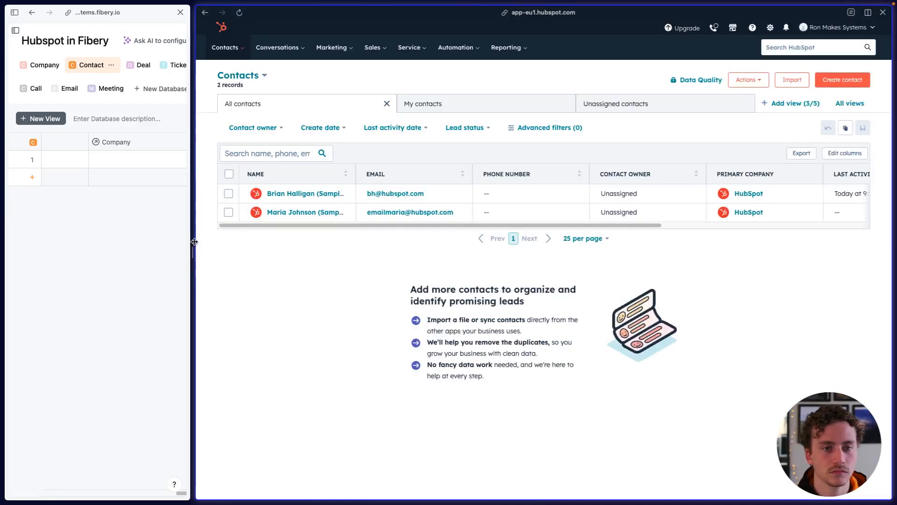
drag(194, 242, 214, 242)
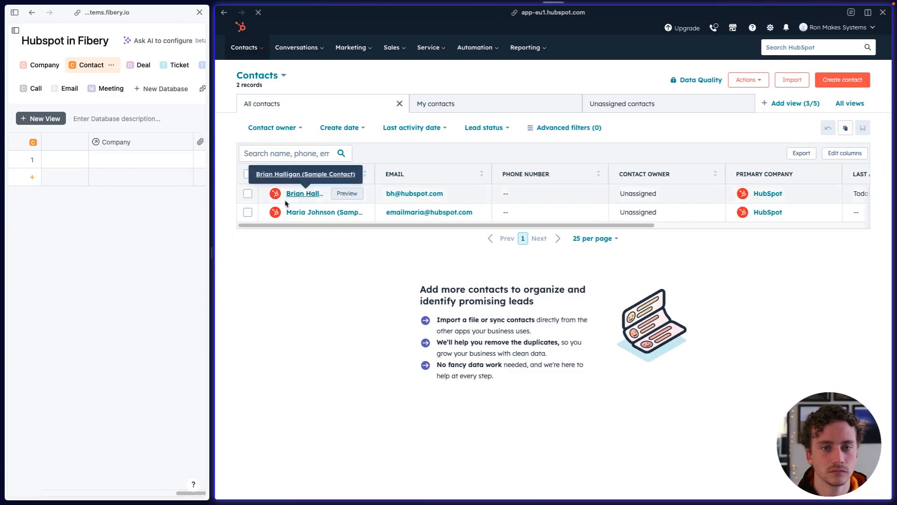
click(285, 202)
- Compare the HubSpot contact's properties and associations with the fields of the Fibery Contact database
drag(212, 252, 473, 243)
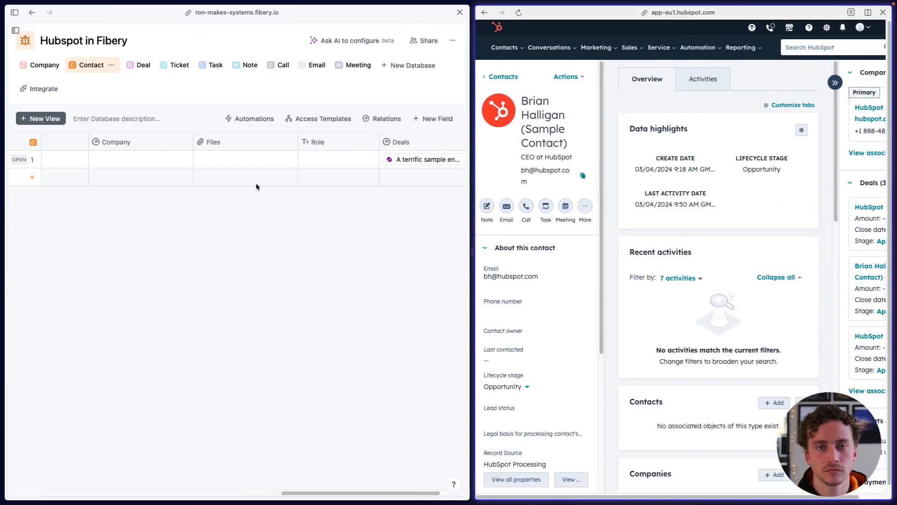
scroll(229, 191, left, 10)
scroll(229, 191, right, 10)
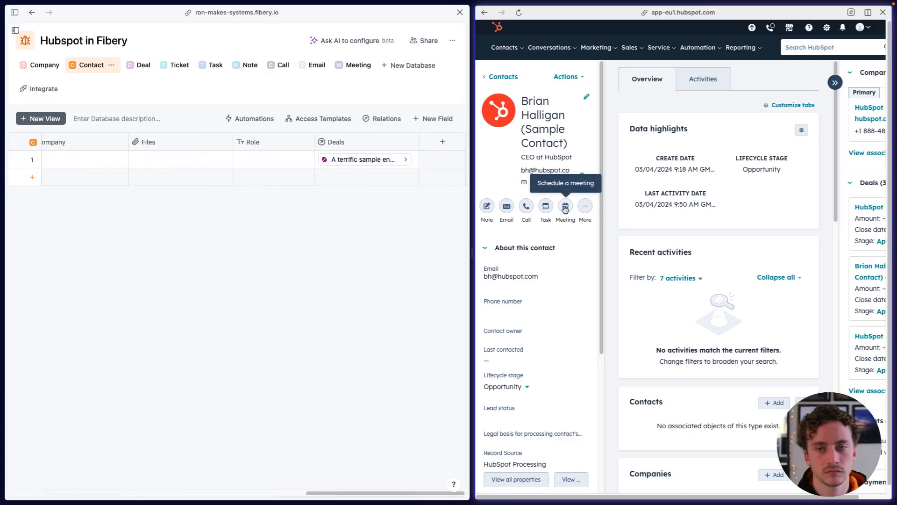
scroll(547, 290, down, 1)
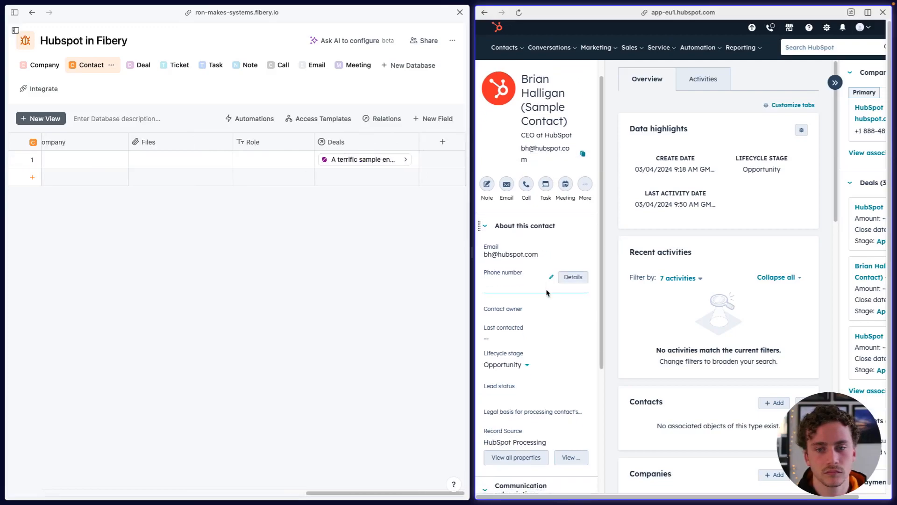
scroll(547, 292, down, 2)
scroll(330, 251, left, 10)
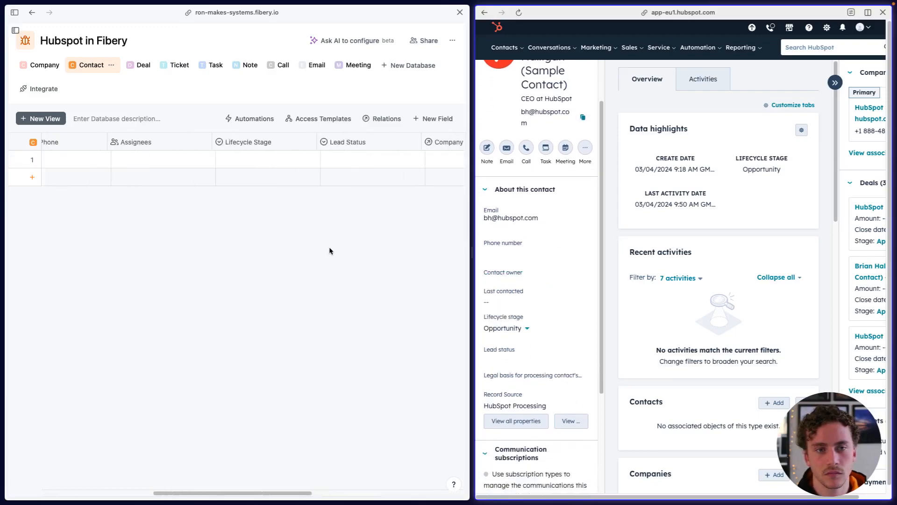
scroll(330, 251, left, 5)
scroll(329, 251, right, 15)
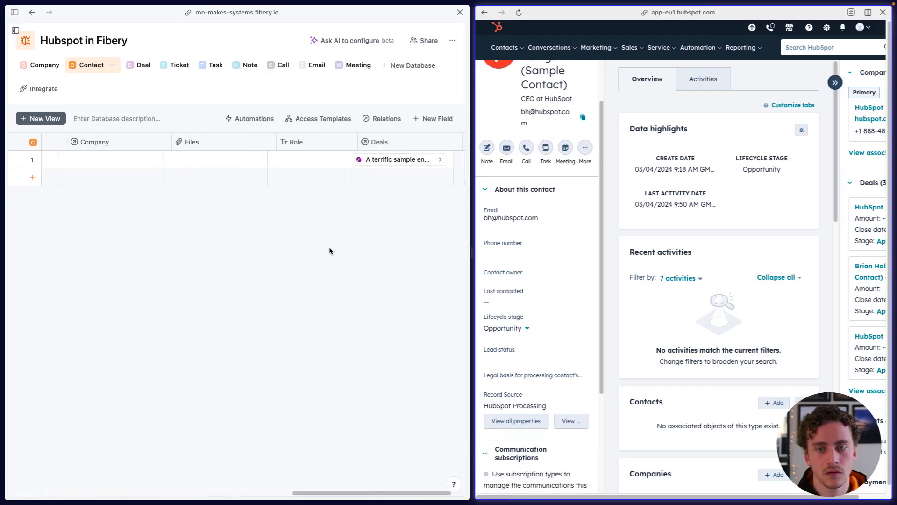
scroll(337, 245, right, 2)
scroll(357, 233, right, 2)
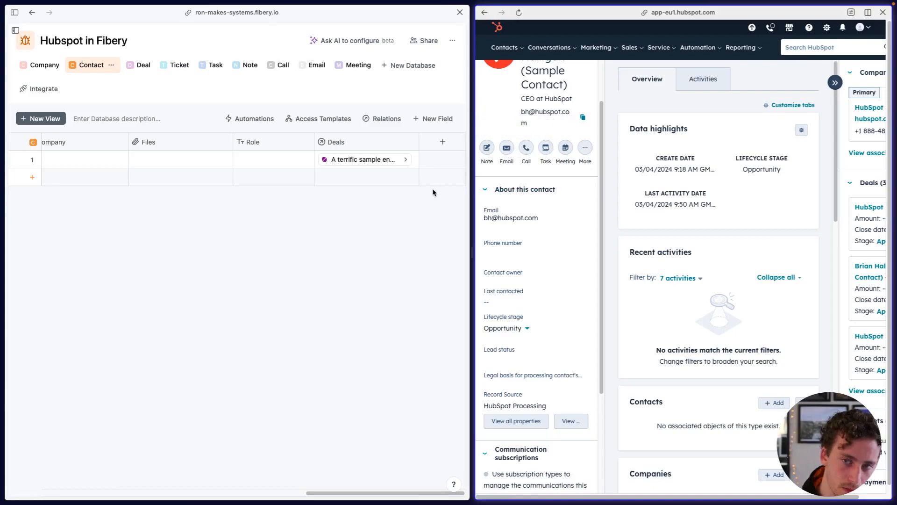
- Check the Company database's relation fields in Fibery and return to the Contact database
click(441, 142)
click(303, 313)
scroll(302, 220, left, 10)
scroll(300, 220, left, 3)
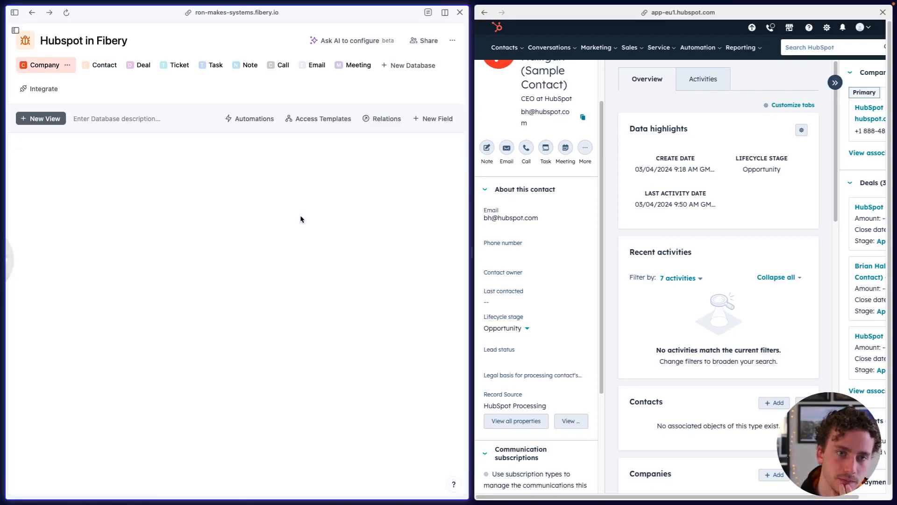
scroll(285, 161, right, 4)
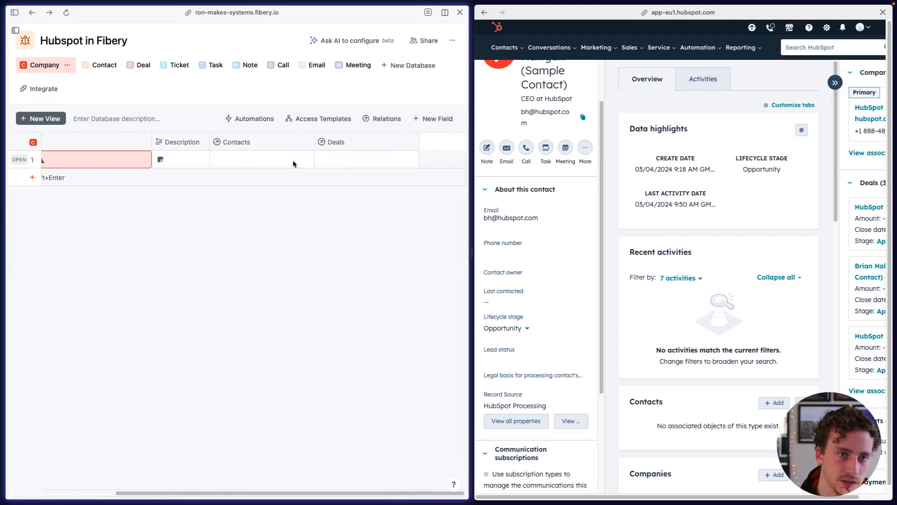
click(93, 65)
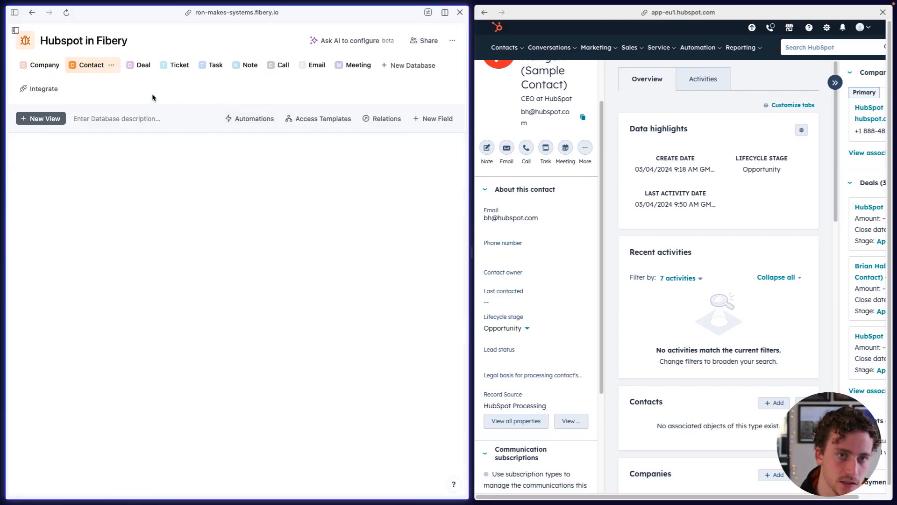
- Start a new relation field in the Contact database that links to the Task database
scroll(238, 168, right, 4)
scroll(243, 174, right, 4)
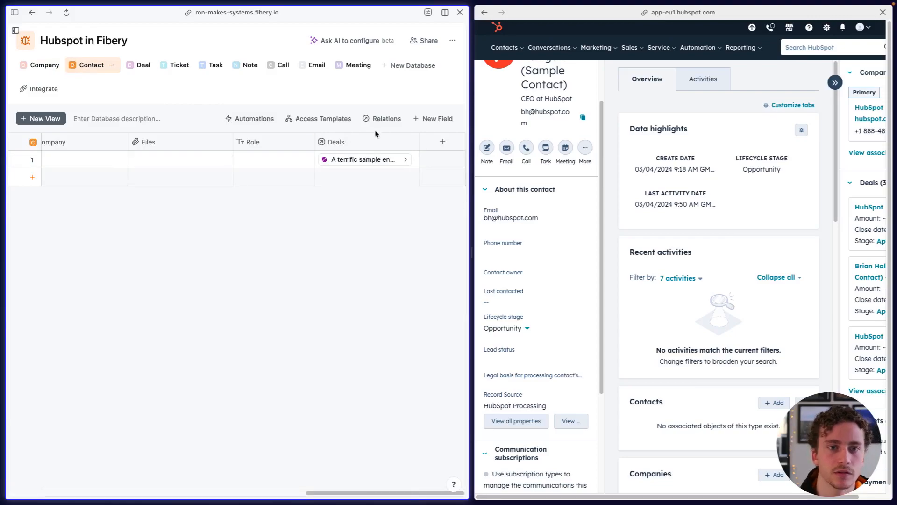
click(443, 141)
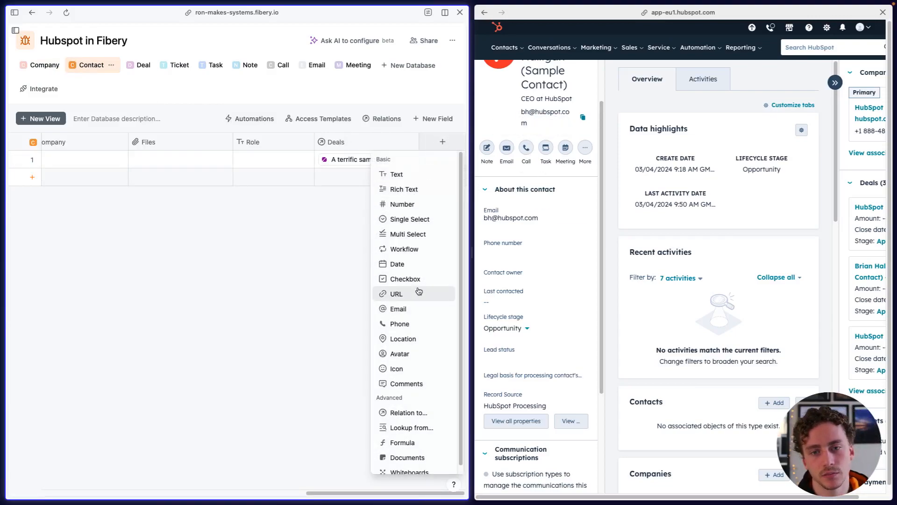
click(419, 412)
click(391, 206)
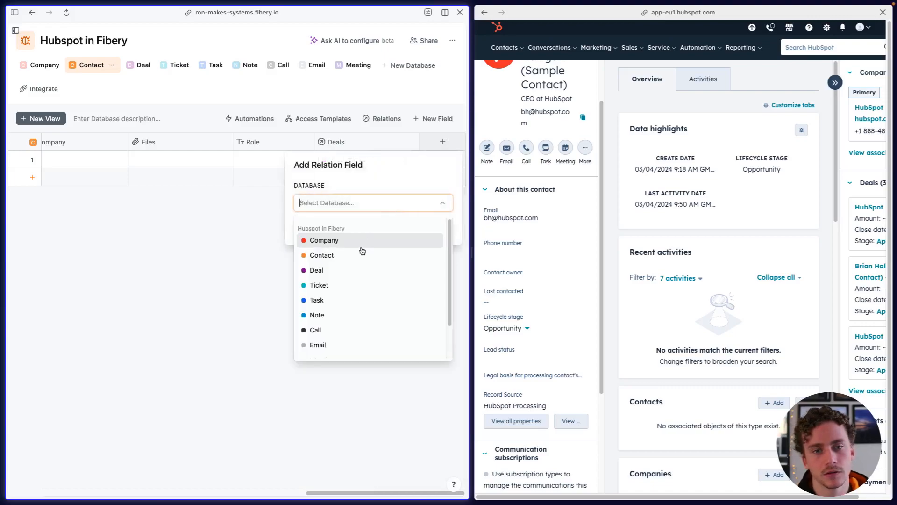
click(346, 298)
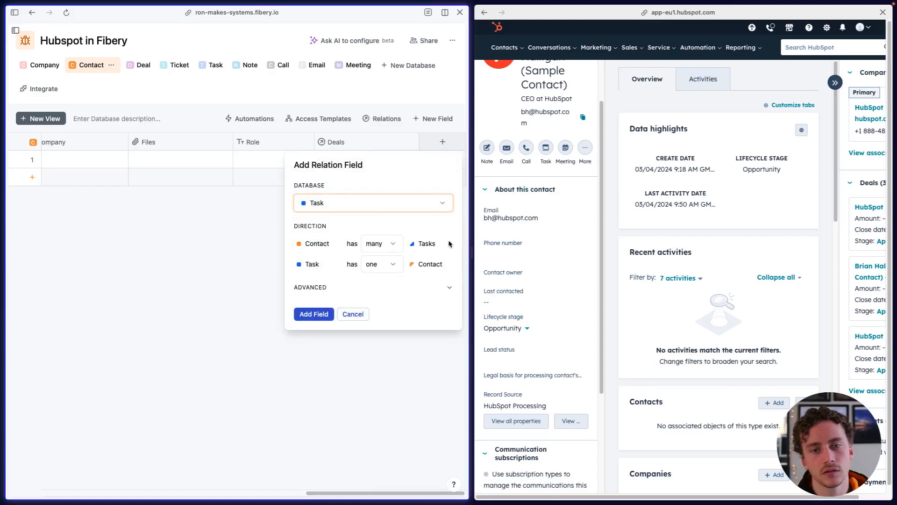
- Open a new task form for the HubSpot contact and examine its possible associations with companies, contacts, deals and tickets
click(546, 148)
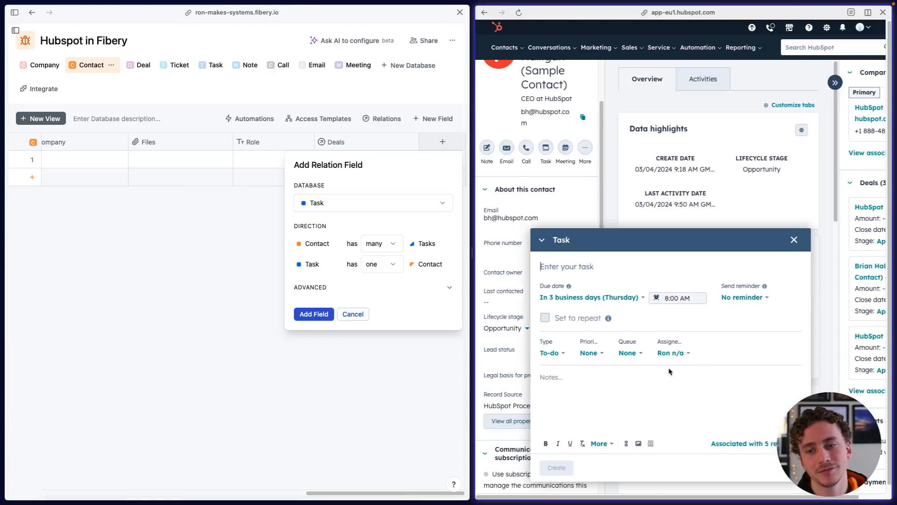
click(733, 442)
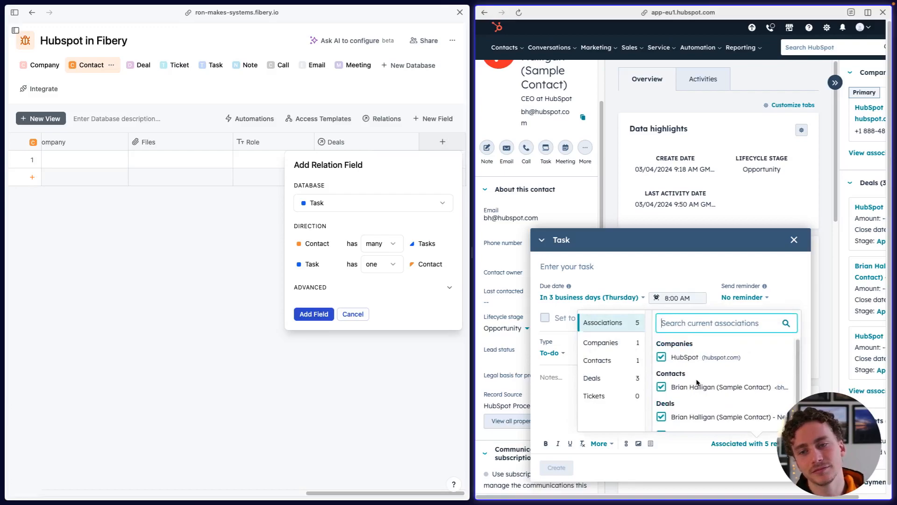
click(544, 383)
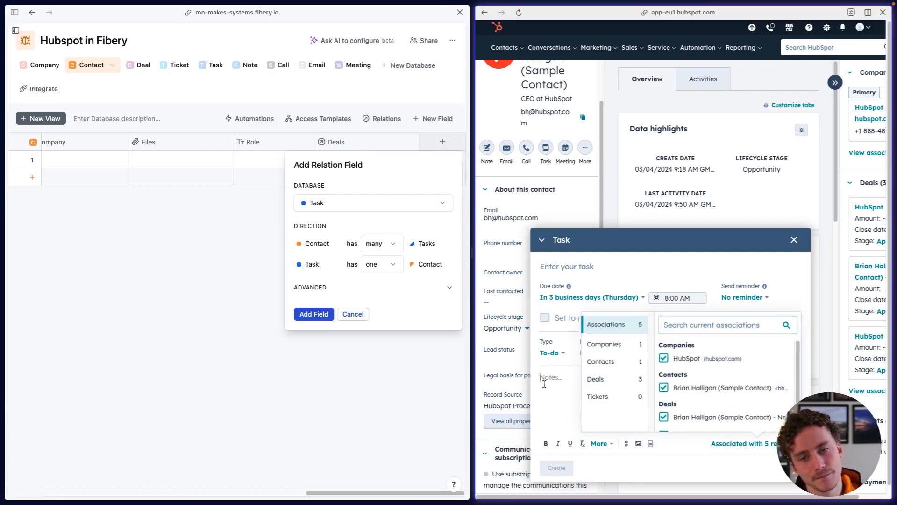
click(388, 250)
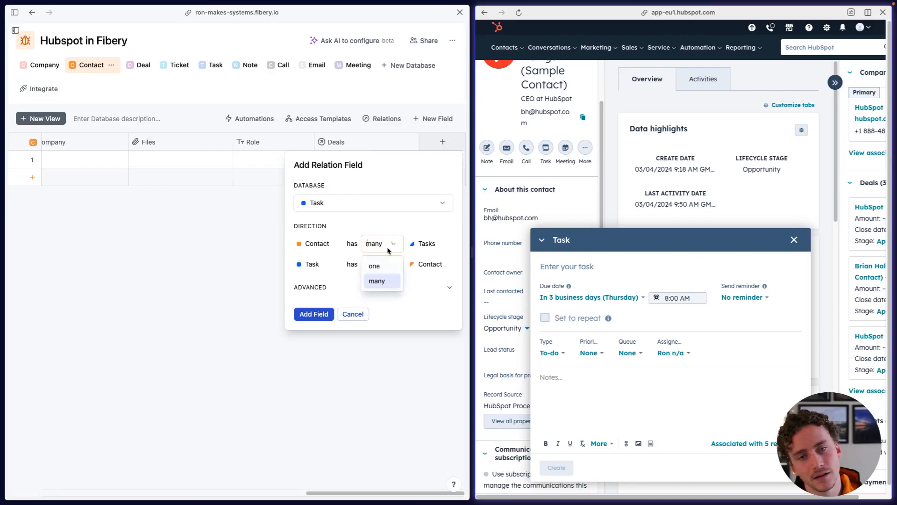
click(388, 286)
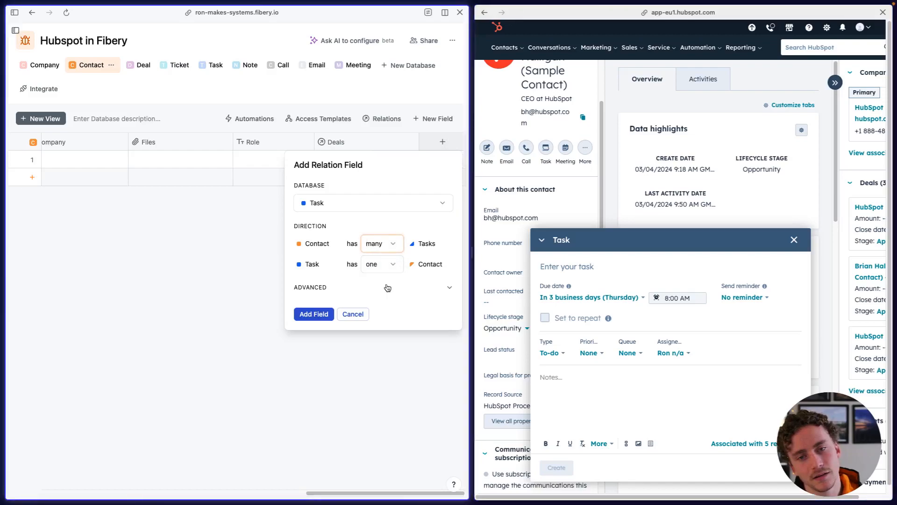
click(732, 444)
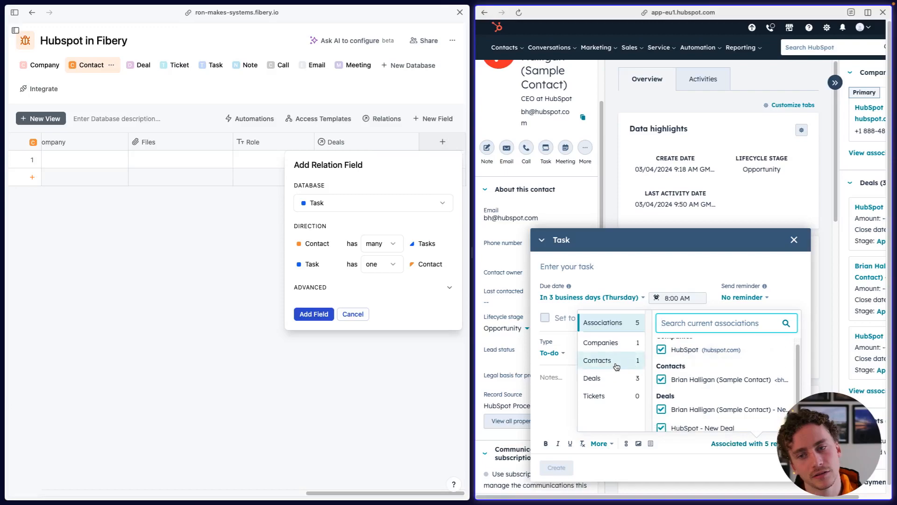
click(616, 366)
click(603, 378)
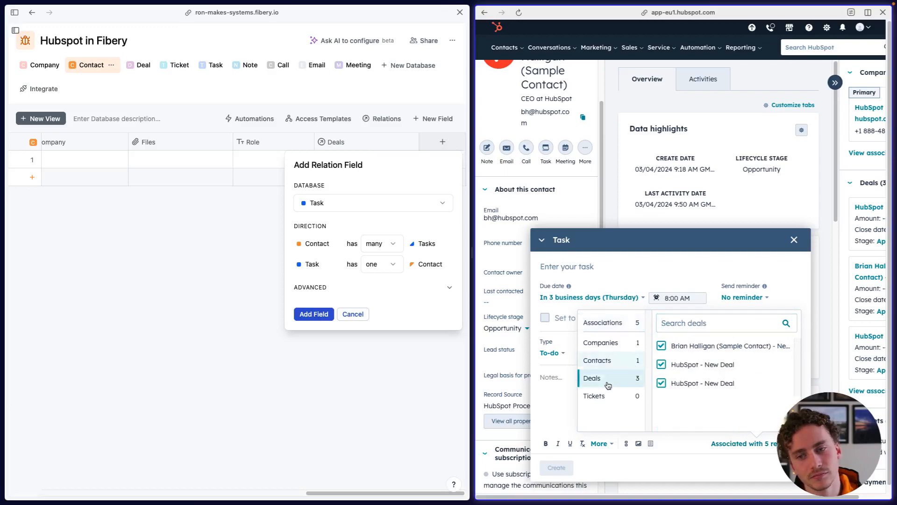
click(603, 395)
click(607, 374)
click(603, 361)
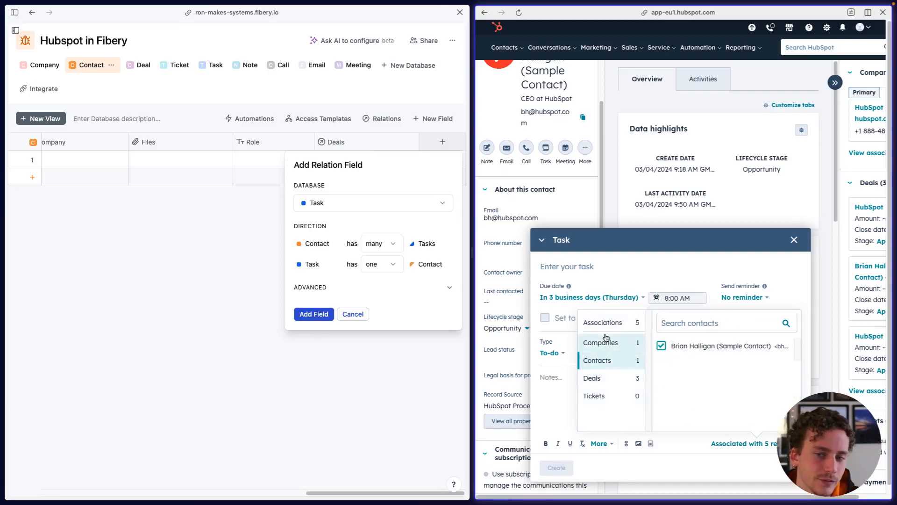
click(603, 342)
- Set the Contact–Task relation so a task has many contacts, and add the Tasks field
click(393, 264)
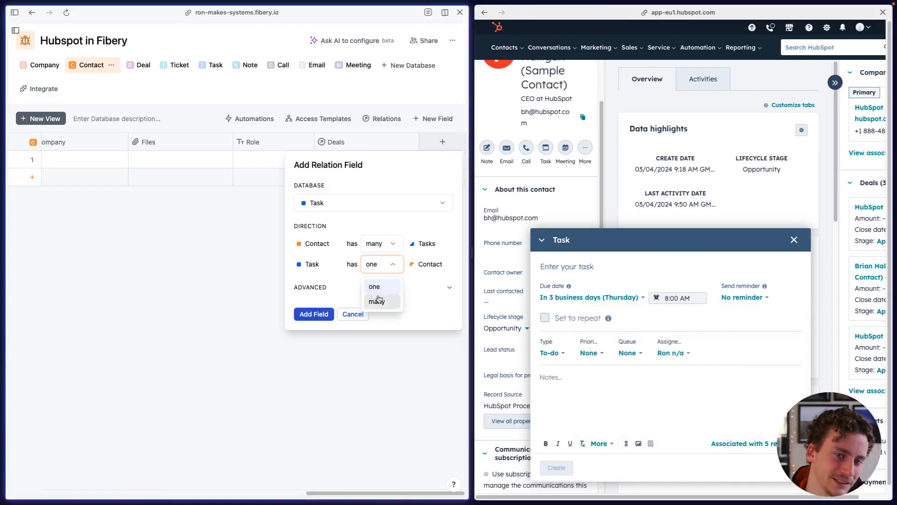
click(374, 299)
click(324, 357)
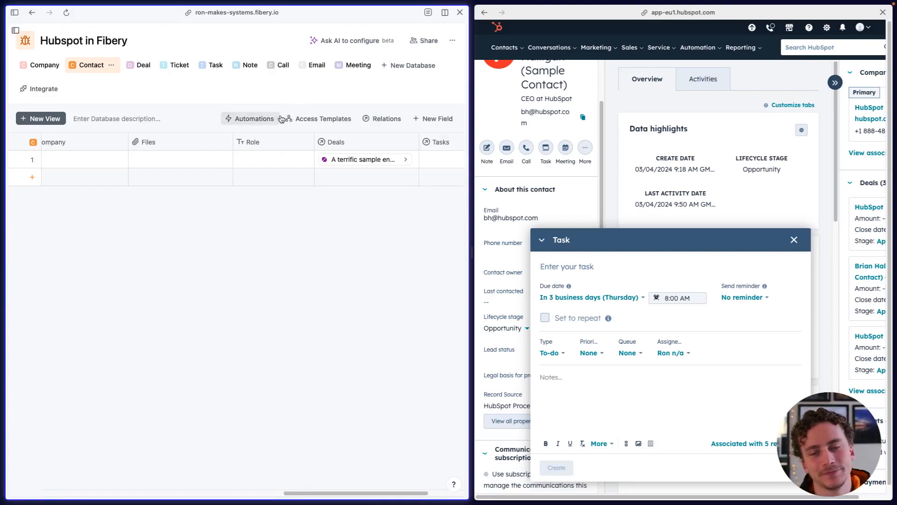
- Add a many-to-many relation field named Notes from the Contact database to the Note database
scroll(387, 177, right, 5)
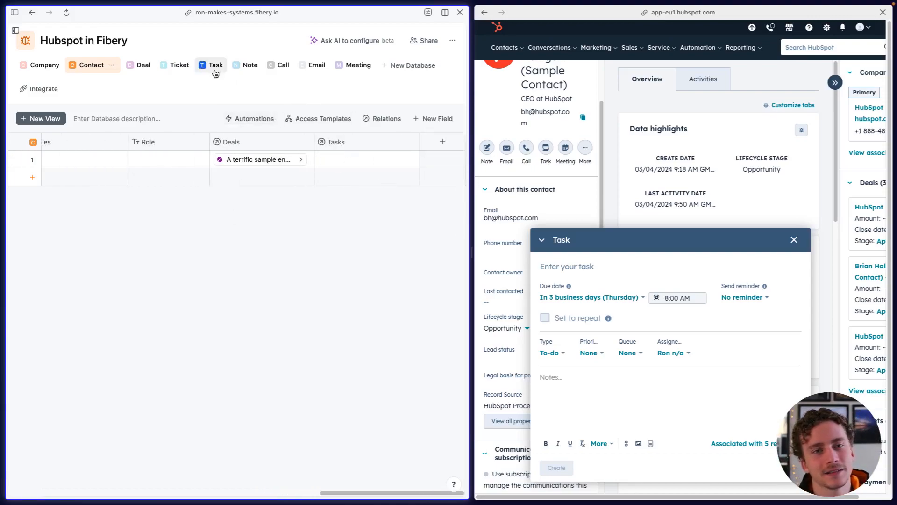
click(442, 142)
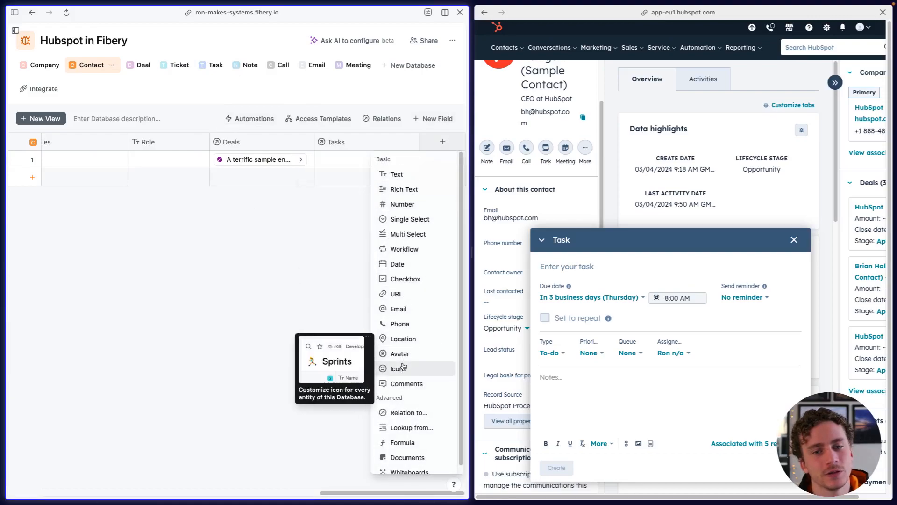
click(409, 412)
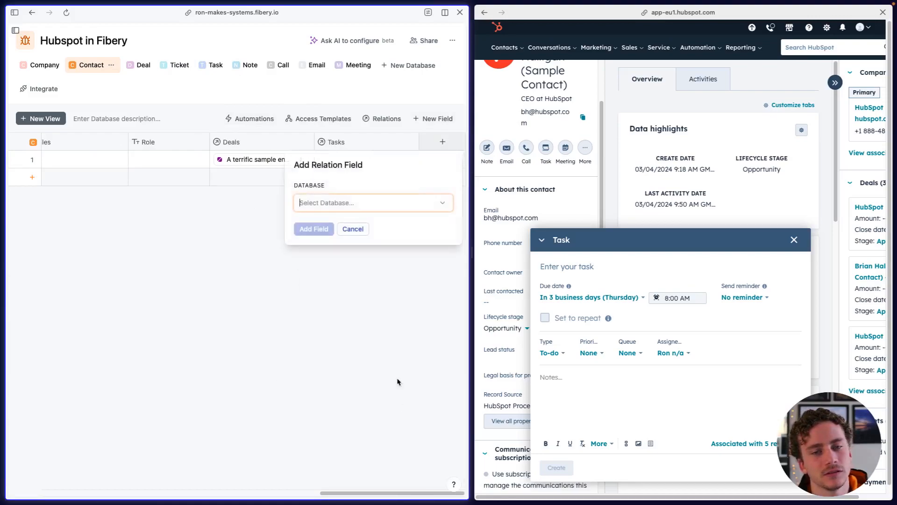
click(348, 202)
click(365, 314)
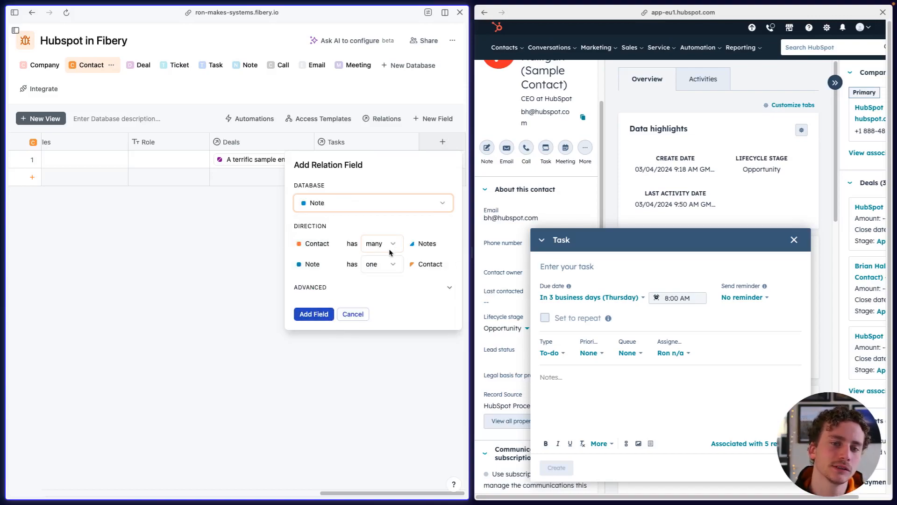
click(391, 268)
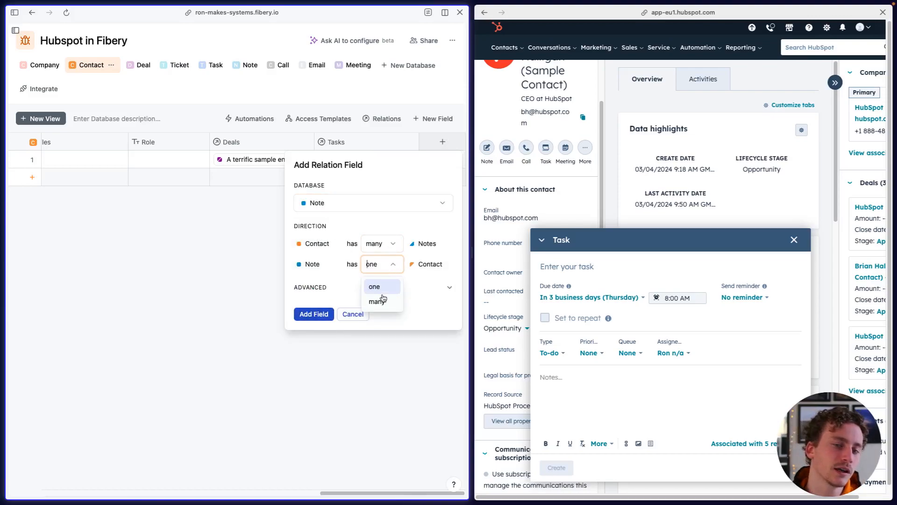
click(381, 300)
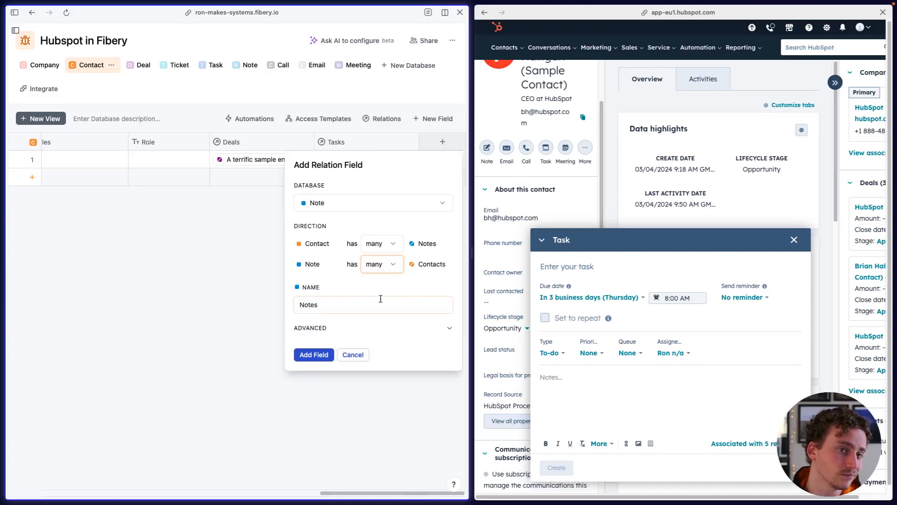
click(309, 356)
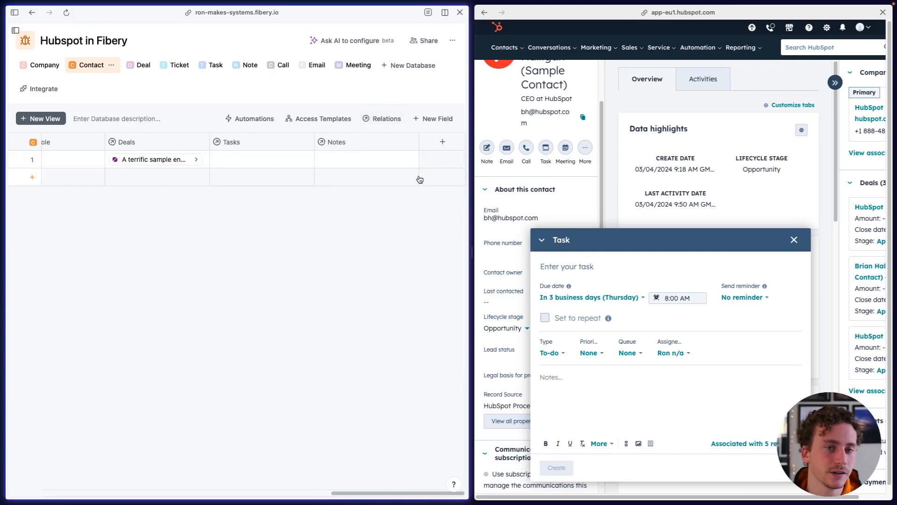
- Add a many-to-many relation field between the Contact and Call databases
click(439, 142)
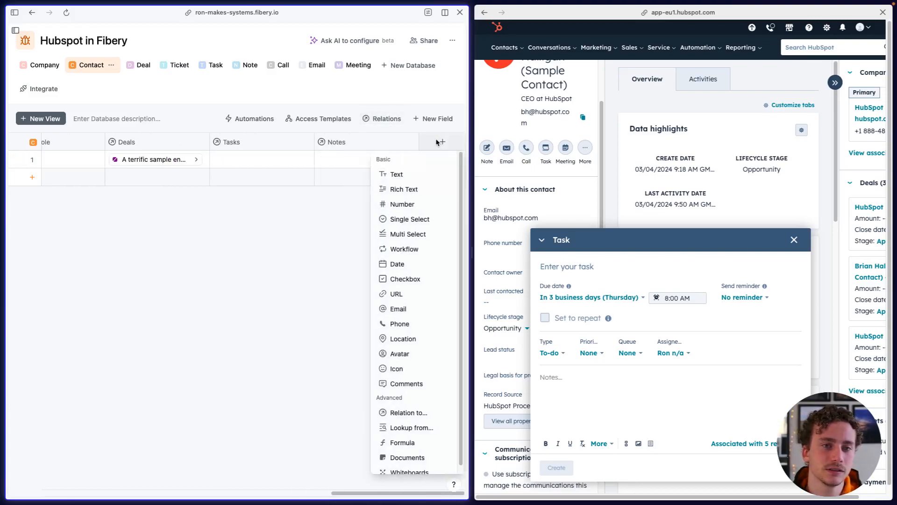
click(416, 417)
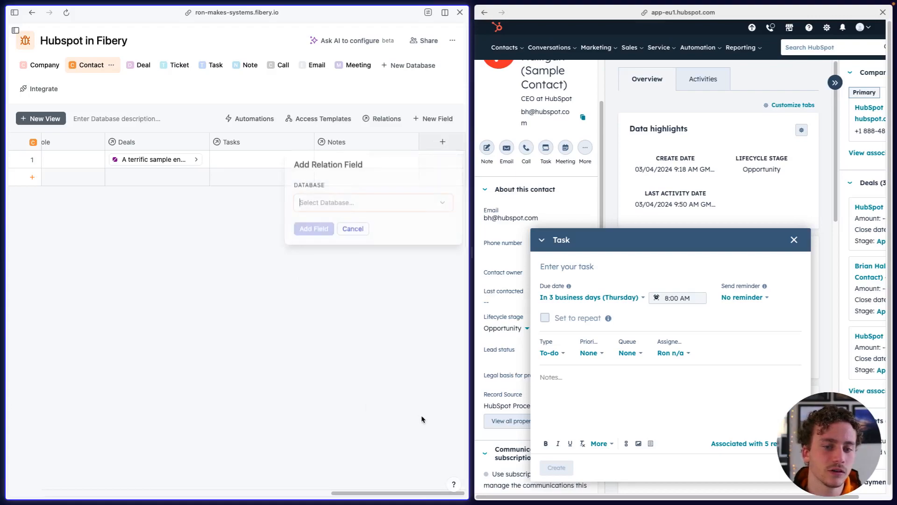
click(354, 205)
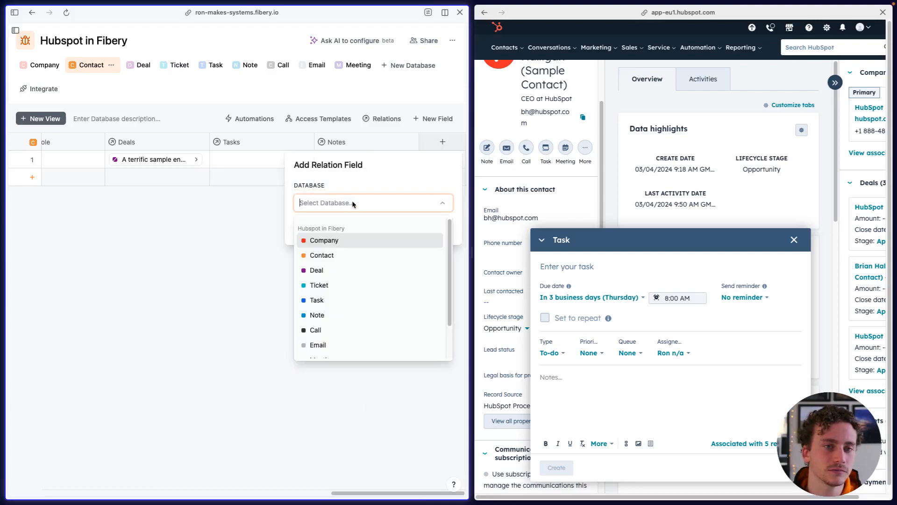
click(344, 330)
click(375, 267)
click(378, 269)
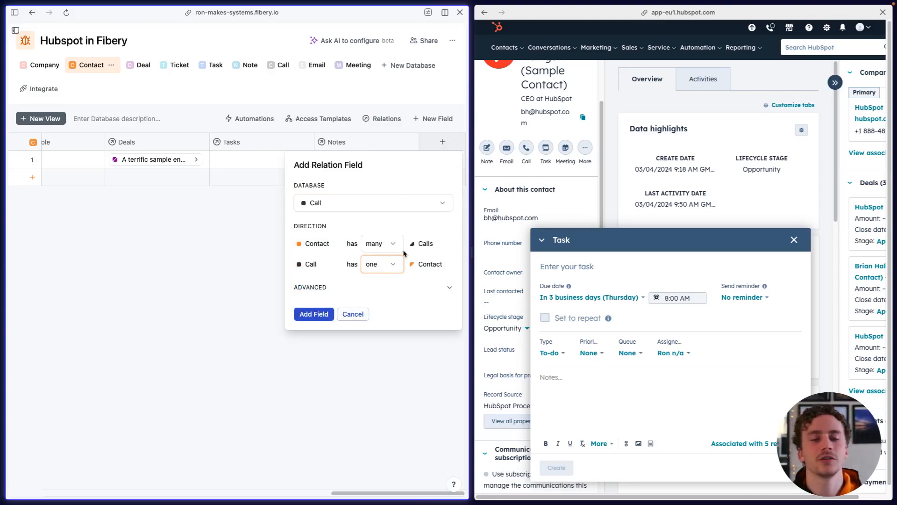
click(388, 265)
click(390, 303)
click(320, 353)
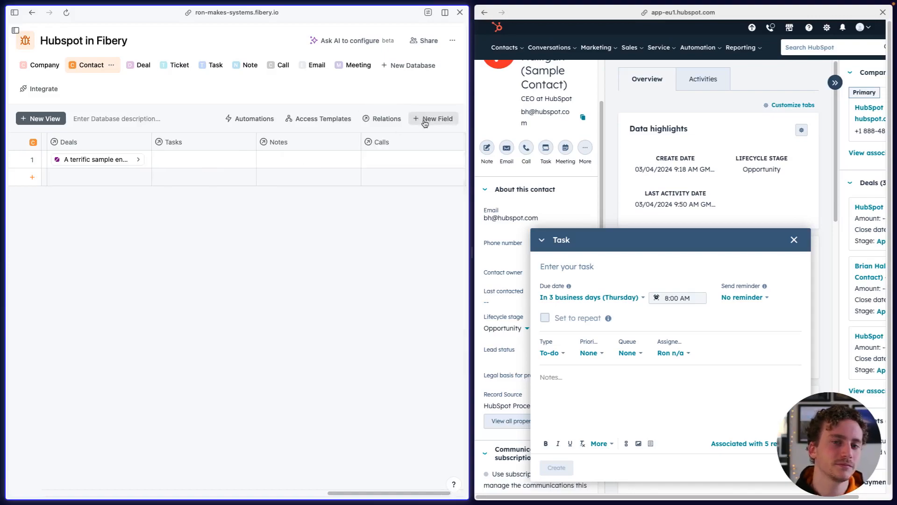
- Add a many-to-many relation field between the Contact and Email databases
scroll(421, 140, right, 2)
click(442, 141)
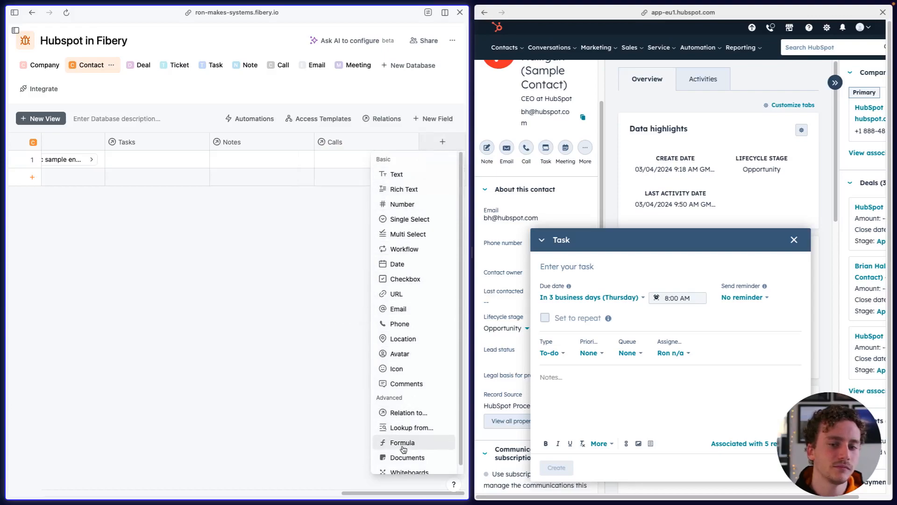
click(405, 412)
click(359, 207)
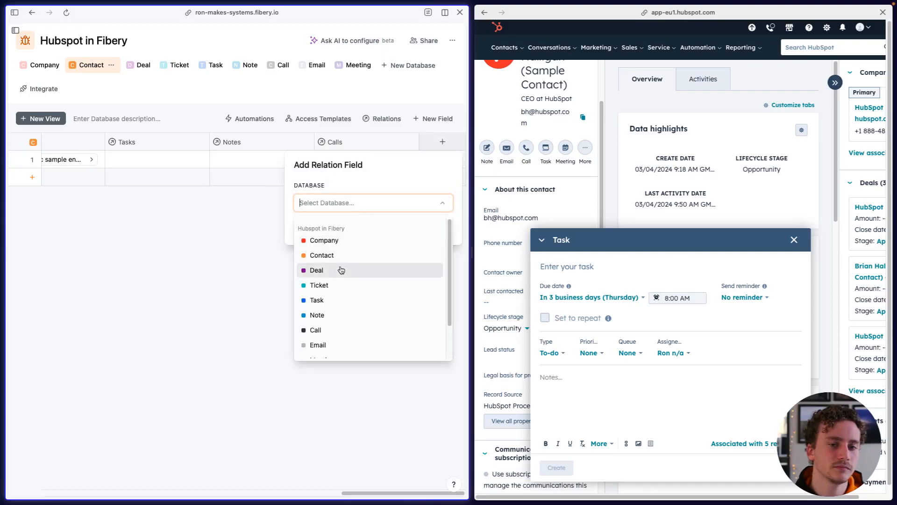
click(324, 344)
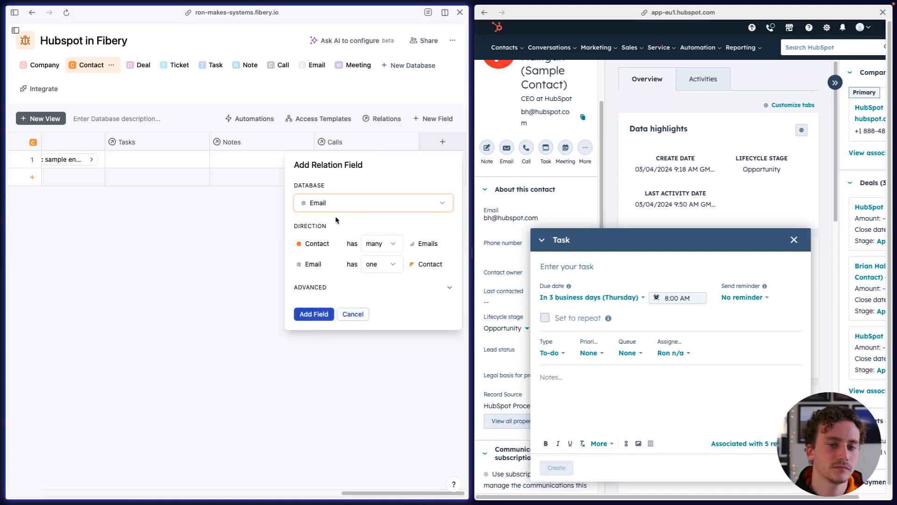
click(380, 267)
click(373, 303)
click(322, 354)
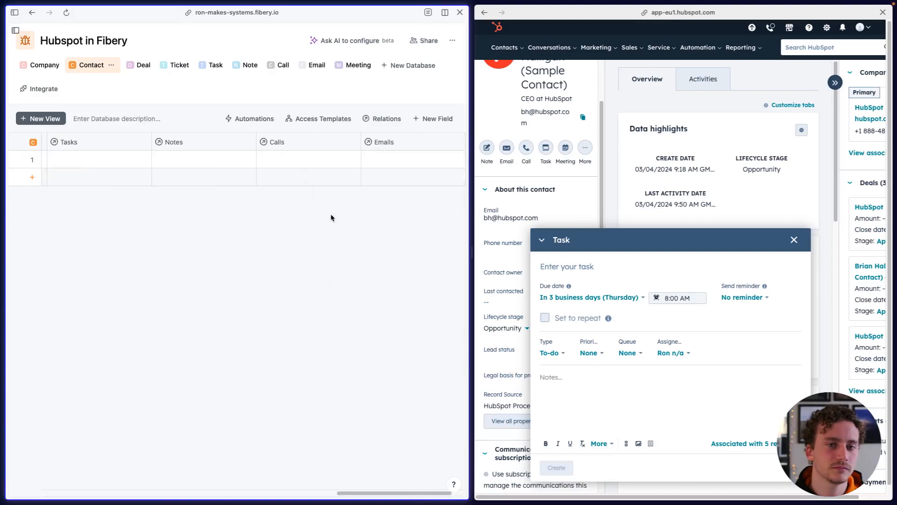
scroll(331, 218, left, 20)
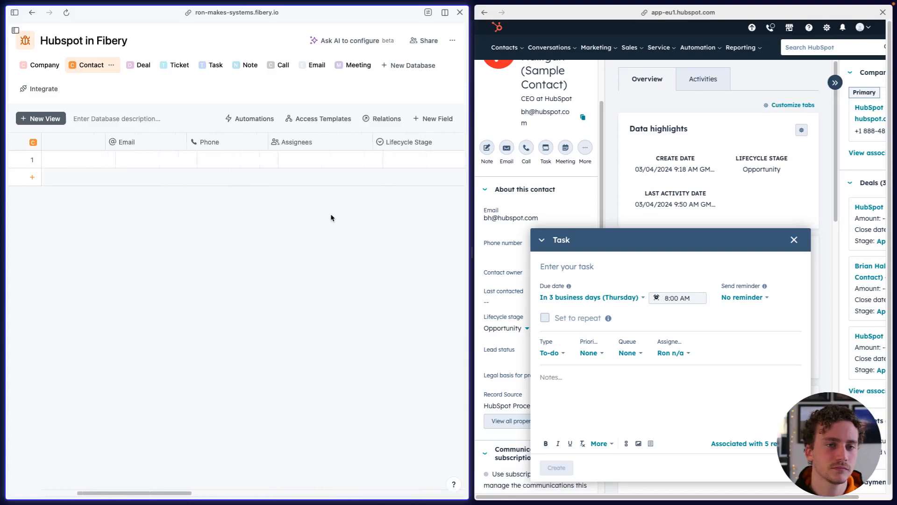
scroll(331, 217, right, 15)
scroll(330, 218, right, 10)
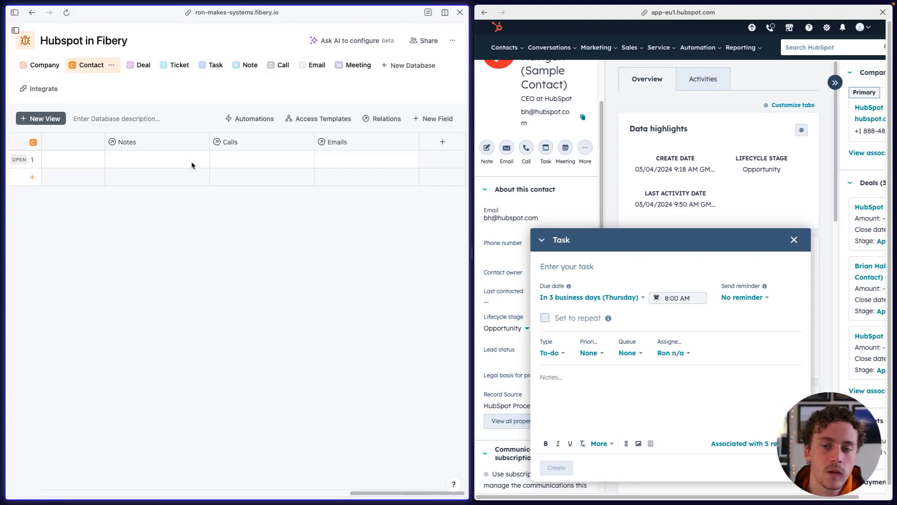
- Add a many-to-many relation field named Meetings from the Contact database to the Meeting database
scroll(391, 181, left, 10)
scroll(391, 181, right, 10)
scroll(390, 182, left, 4)
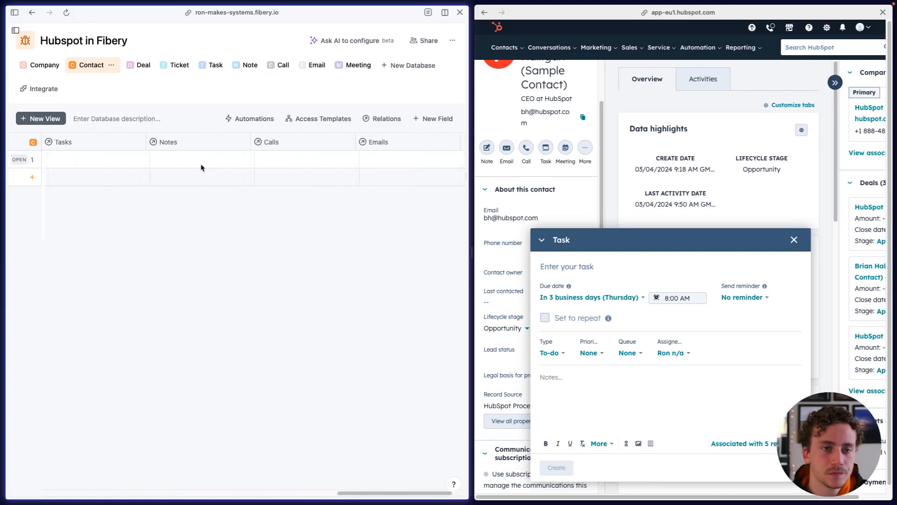
scroll(364, 156, right, 4)
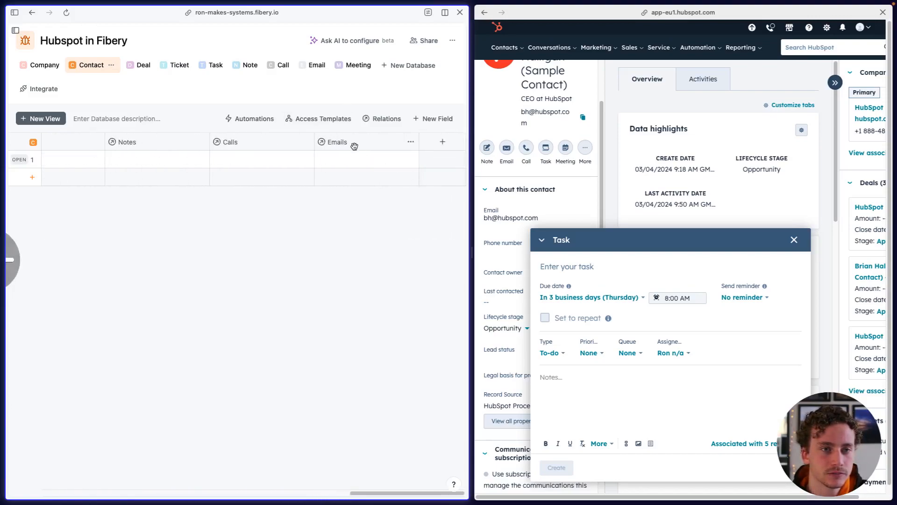
click(442, 142)
click(411, 412)
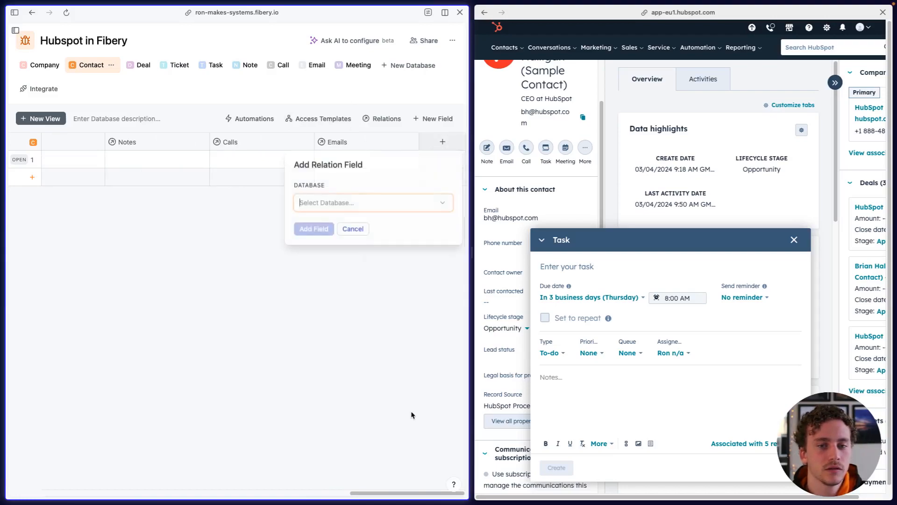
click(350, 201)
scroll(332, 333, down, 1)
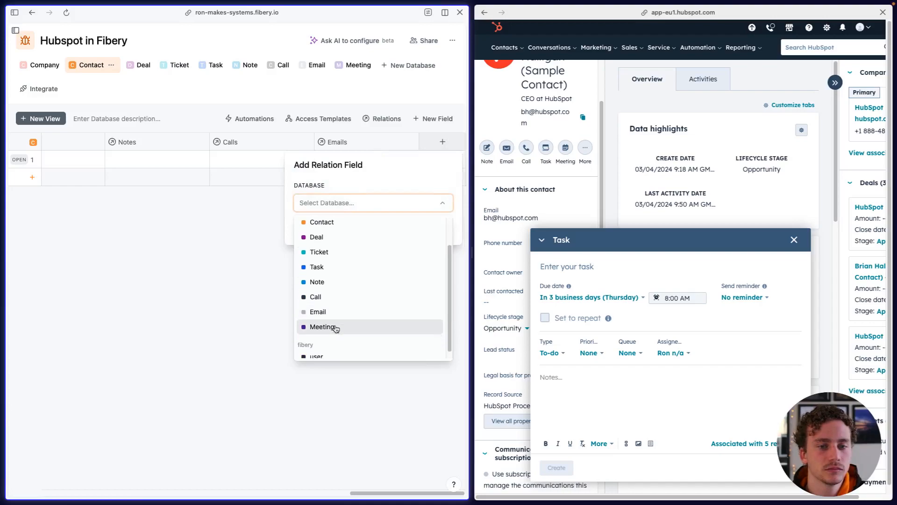
click(334, 322)
click(385, 264)
click(377, 302)
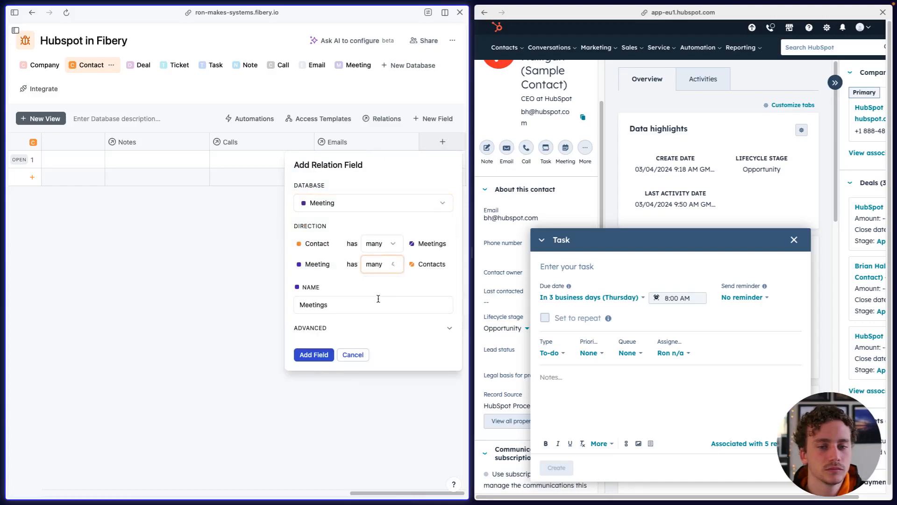
click(315, 360)
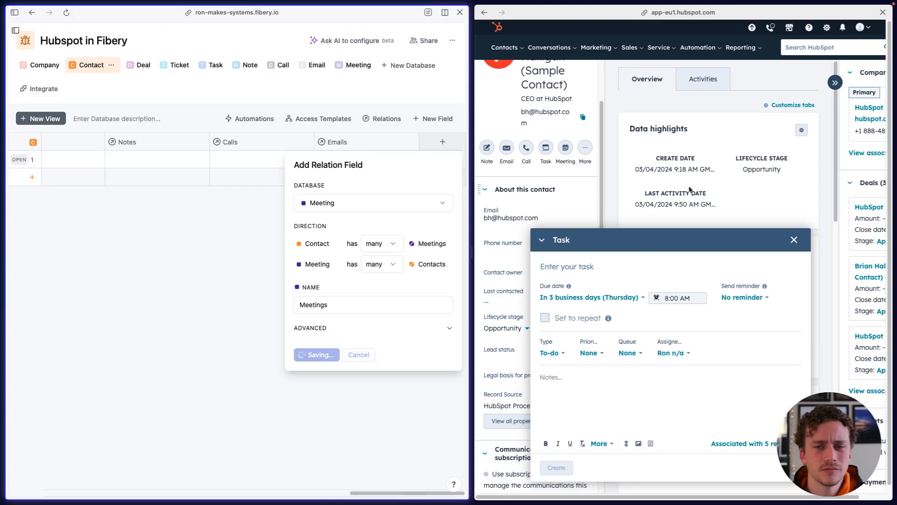
- Switch to HubSpot, reopen the first sample contact's record from the contacts list, and widen the HubSpot pane
click(526, 147)
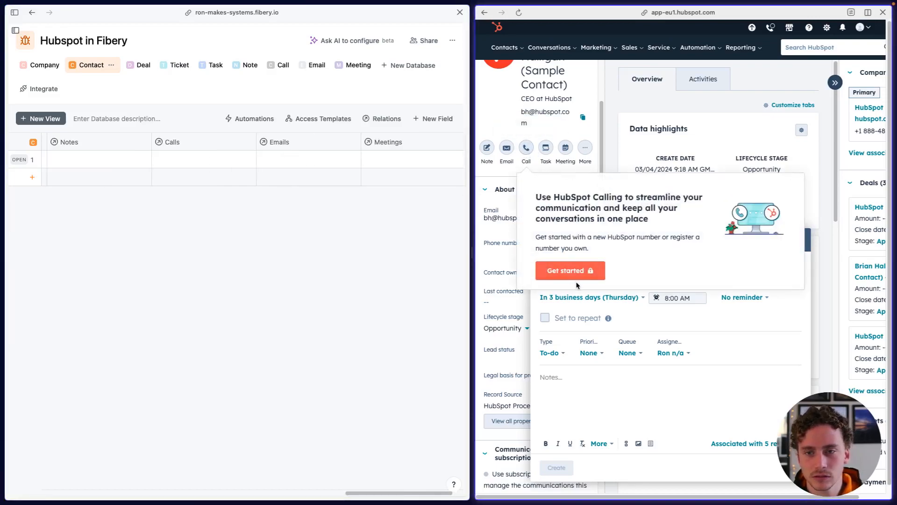
click(526, 148)
scroll(527, 148, up, 3)
click(514, 48)
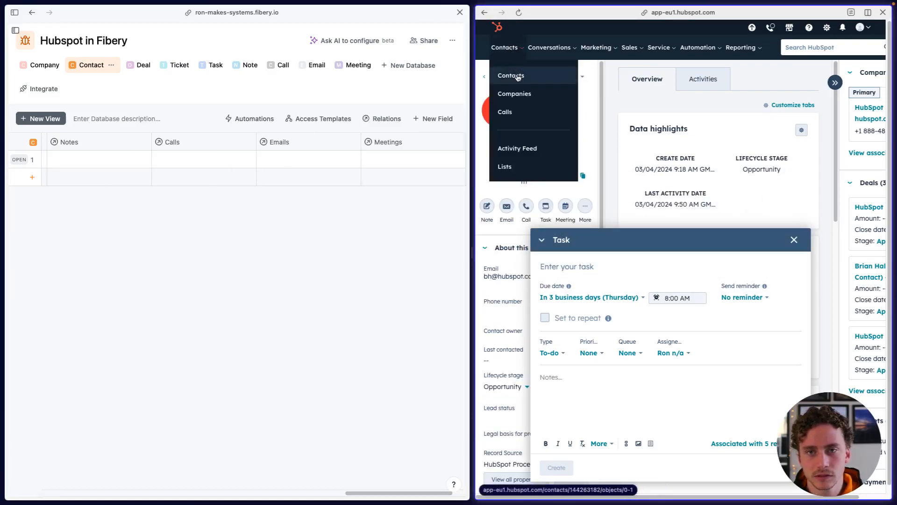
click(516, 77)
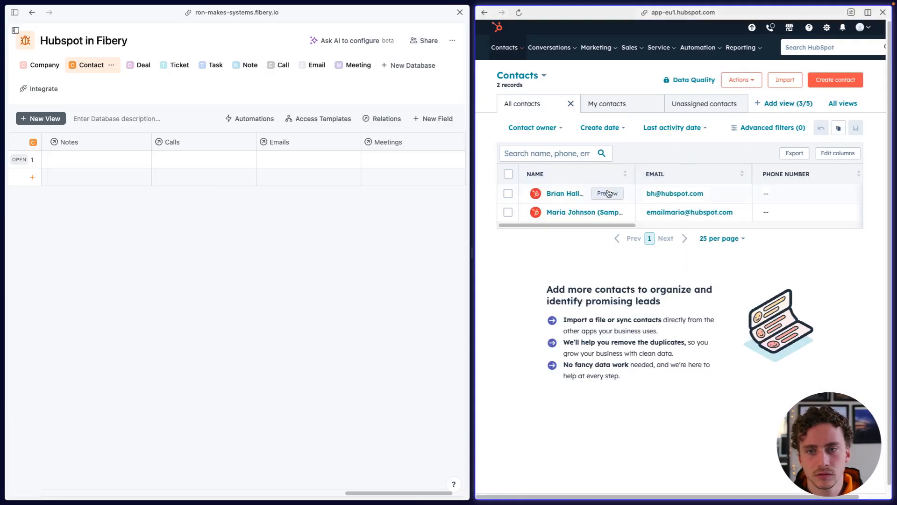
click(570, 194)
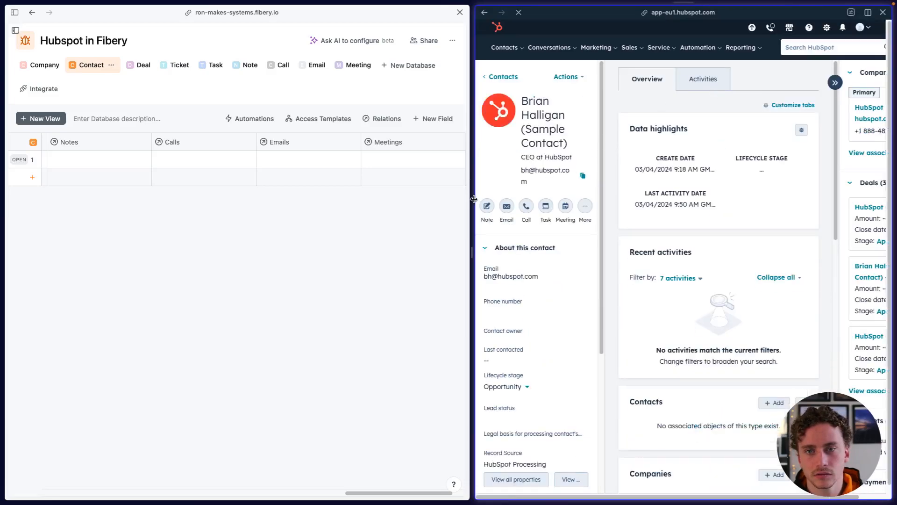
drag(471, 201, 110, 201)
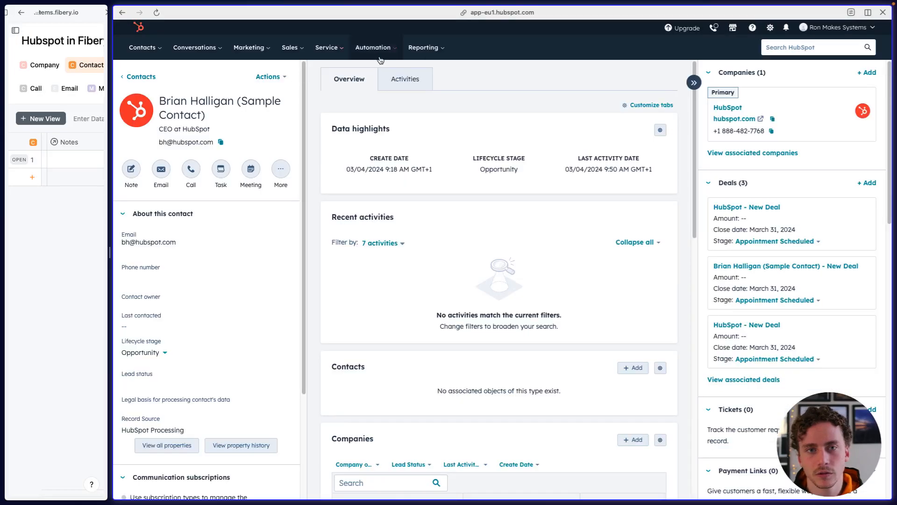
- Look over the contact's activities, return to the overview, and open the form for logging a call
click(406, 80)
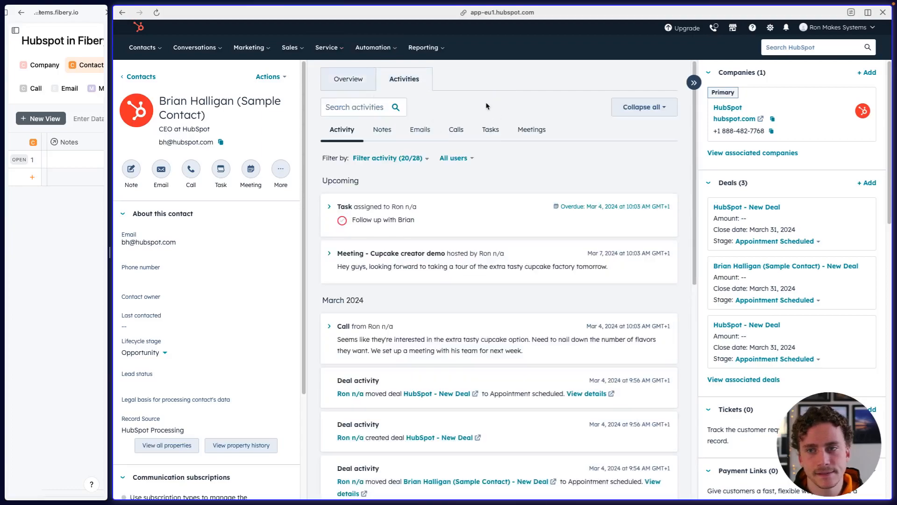
click(361, 82)
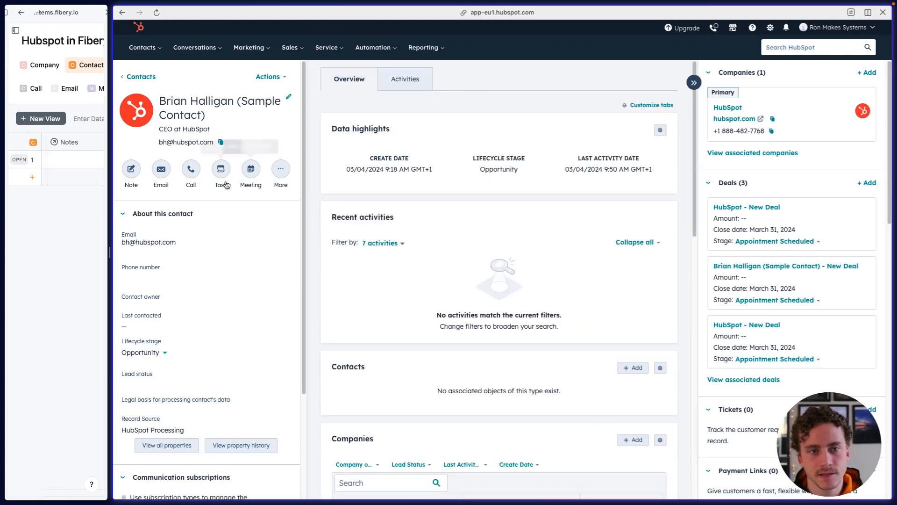
click(281, 169)
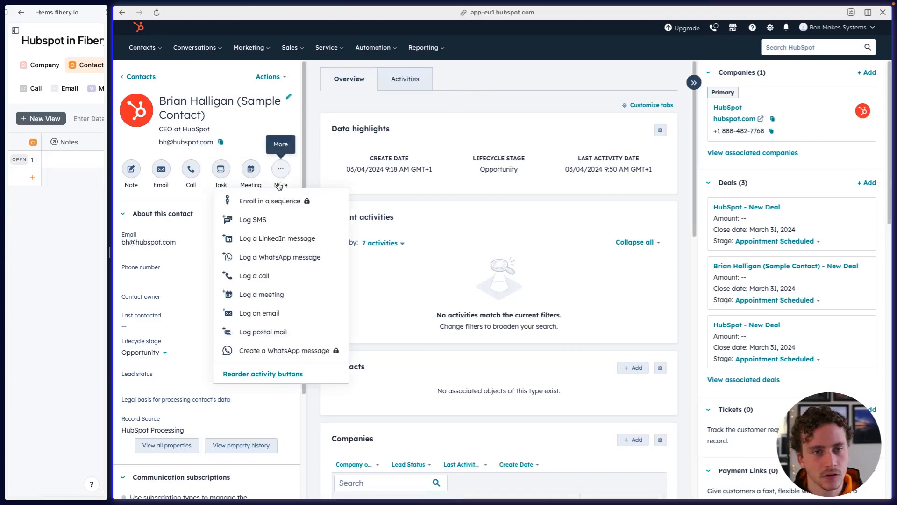
click(263, 276)
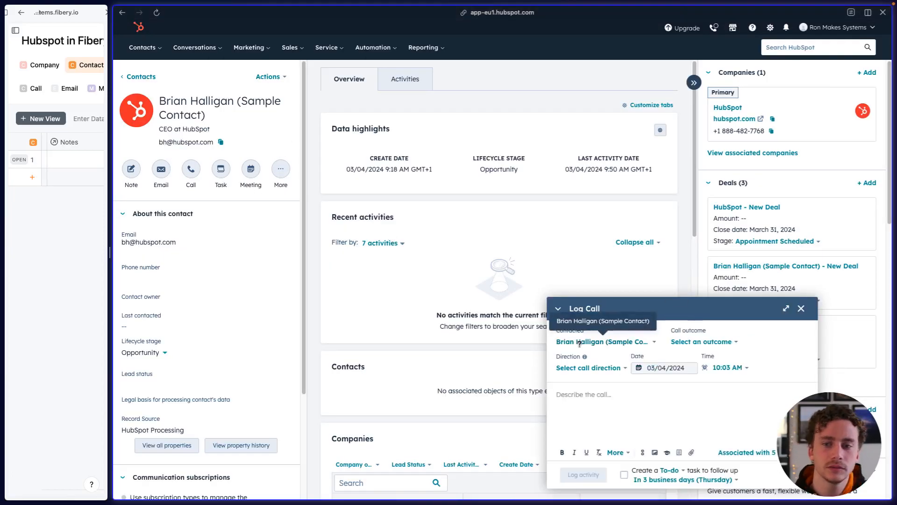
- Search the call's contacted people for "hub" and add the second sample contact to the logged call
click(614, 343)
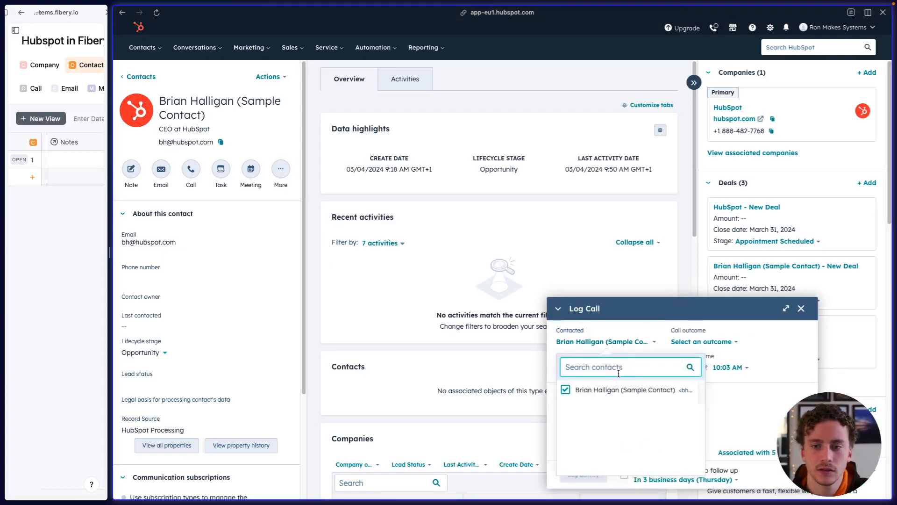
click(588, 391)
click(588, 391)
click(597, 369)
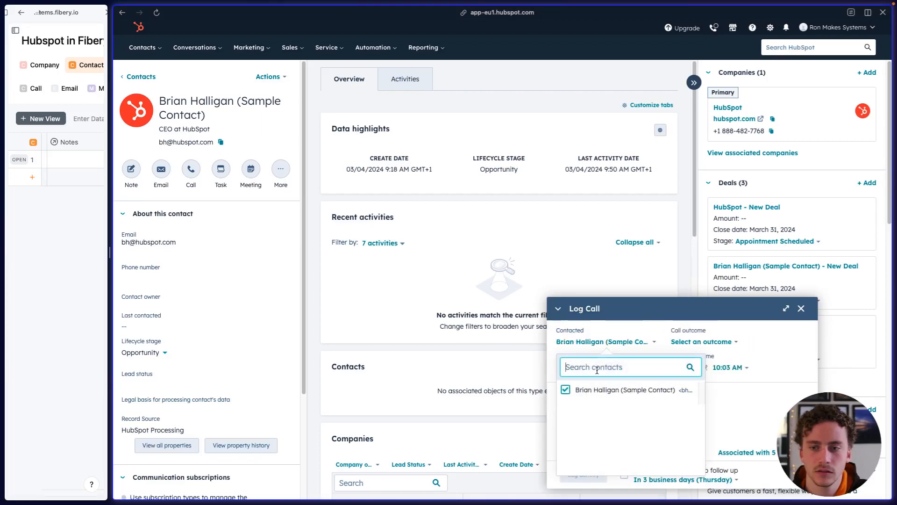
text(hub)
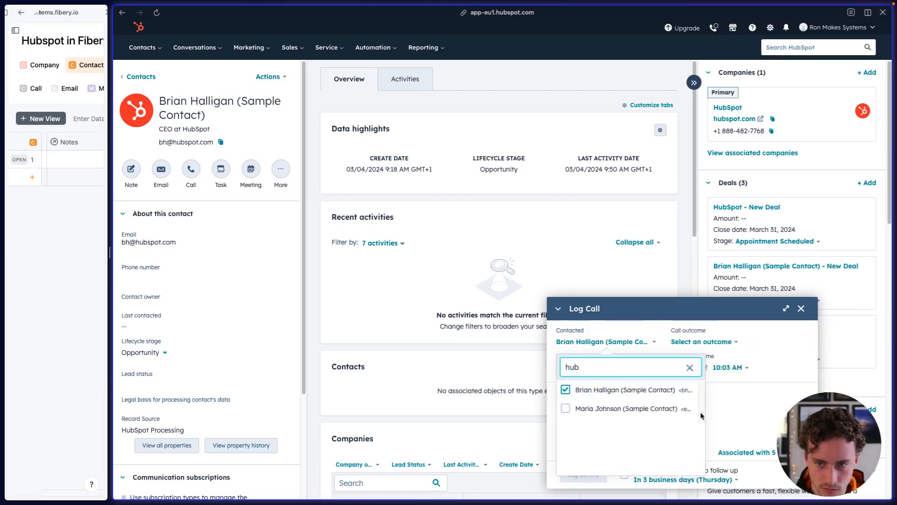
click(601, 410)
click(737, 407)
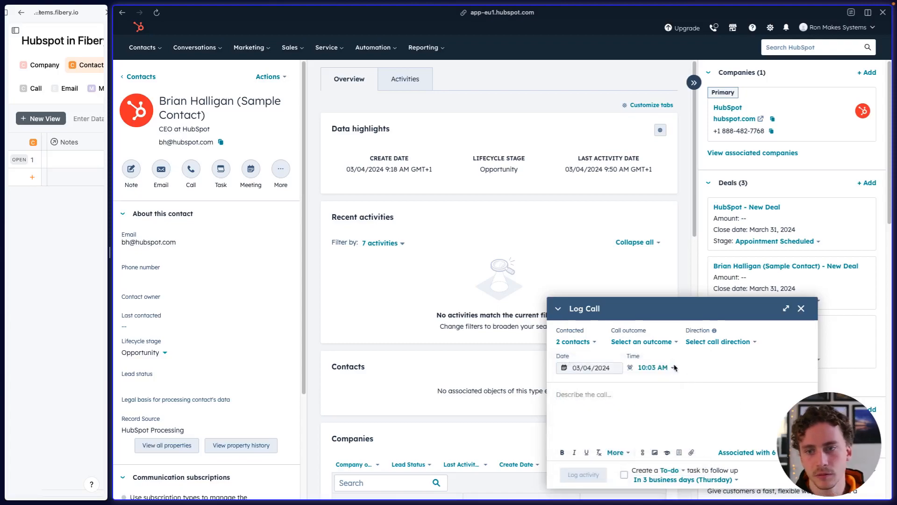
- Examine the choices for call outcome, call direction and contacted people in the Log Call form
click(659, 346)
scroll(651, 406, down, 1)
scroll(649, 374, up, 1)
scroll(649, 397, down, 1)
scroll(648, 397, up, 1)
click(713, 346)
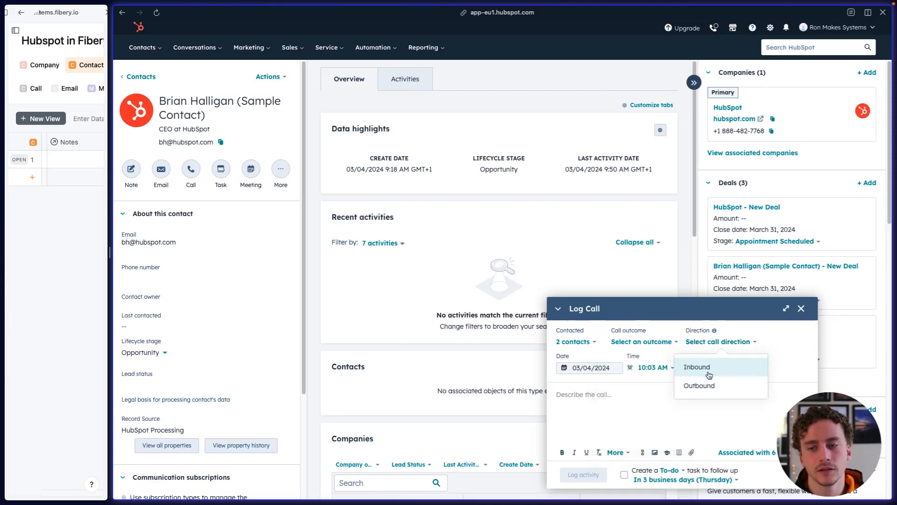
click(650, 415)
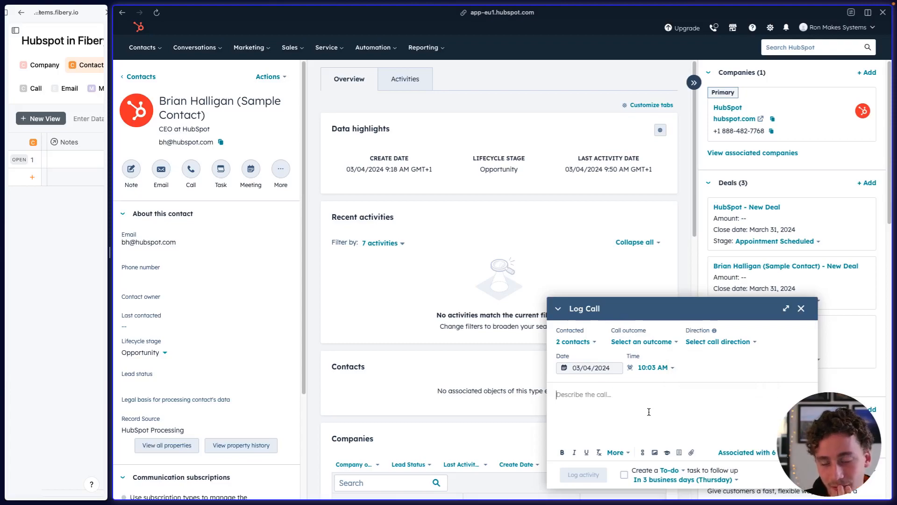
click(664, 343)
click(593, 342)
click(579, 341)
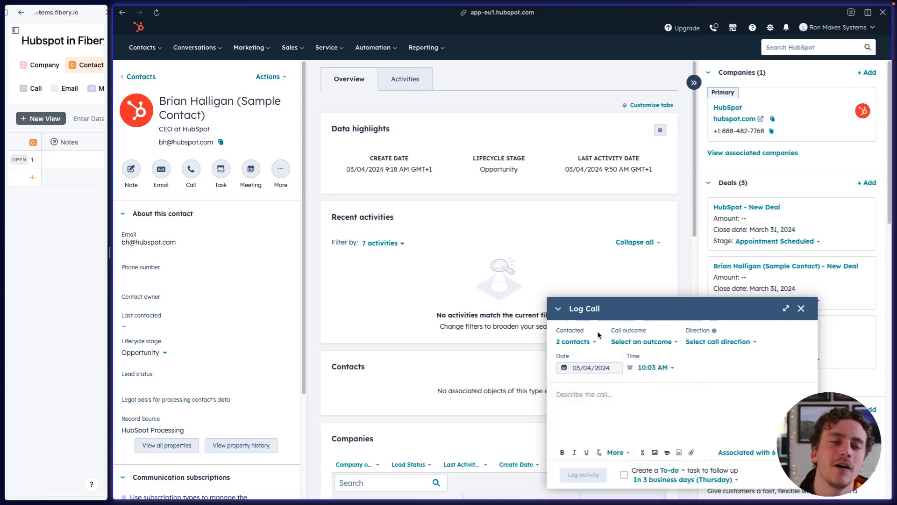
- Open the Call database in a widened Fibery pane and review HubSpot's call outcome, direction, date and time fields beside it
click(33, 89)
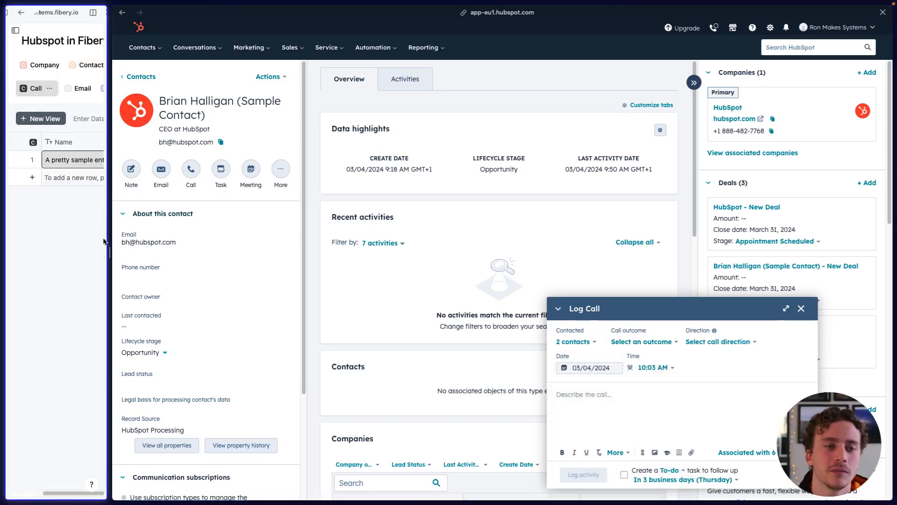
drag(107, 244, 270, 243)
click(627, 342)
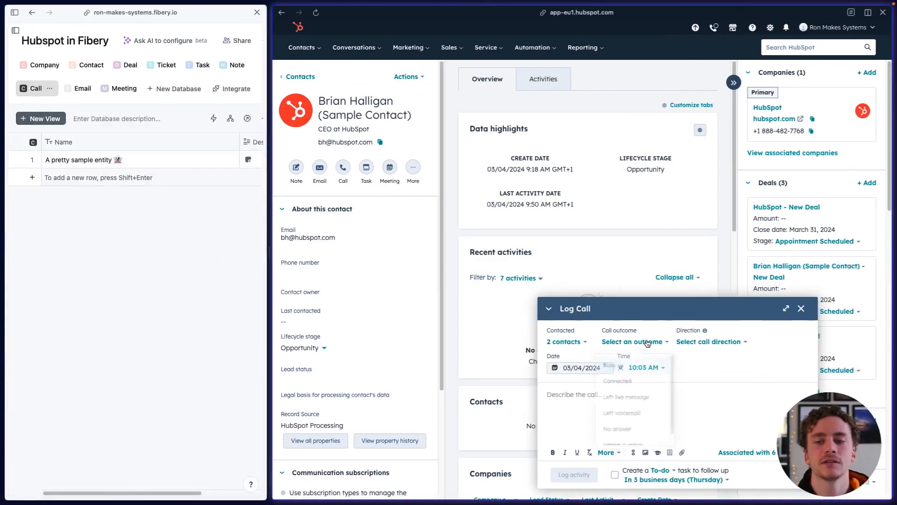
click(736, 348)
click(568, 376)
click(570, 368)
click(653, 374)
click(613, 402)
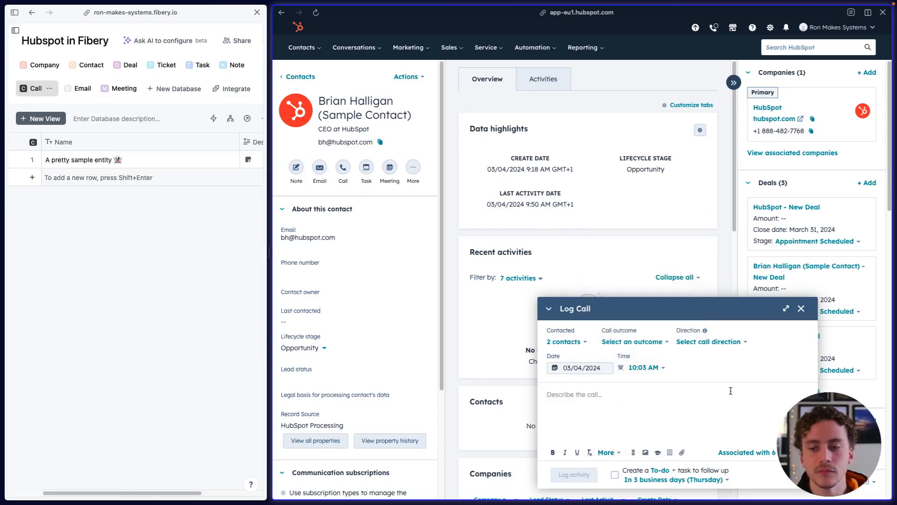
- Examine which companies, contacts and deals the logged call is associated with
click(738, 450)
scroll(697, 398, down, 2)
scroll(697, 398, up, 2)
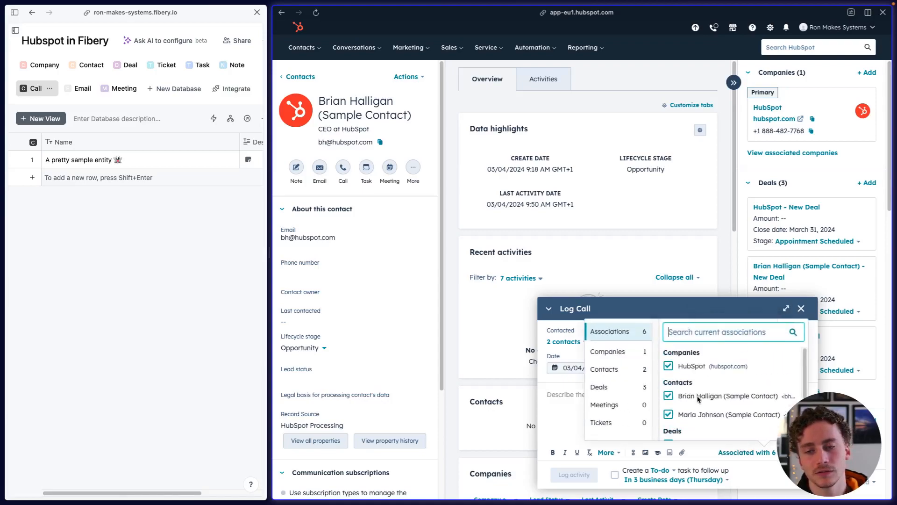
scroll(698, 398, down, 2)
scroll(697, 398, up, 2)
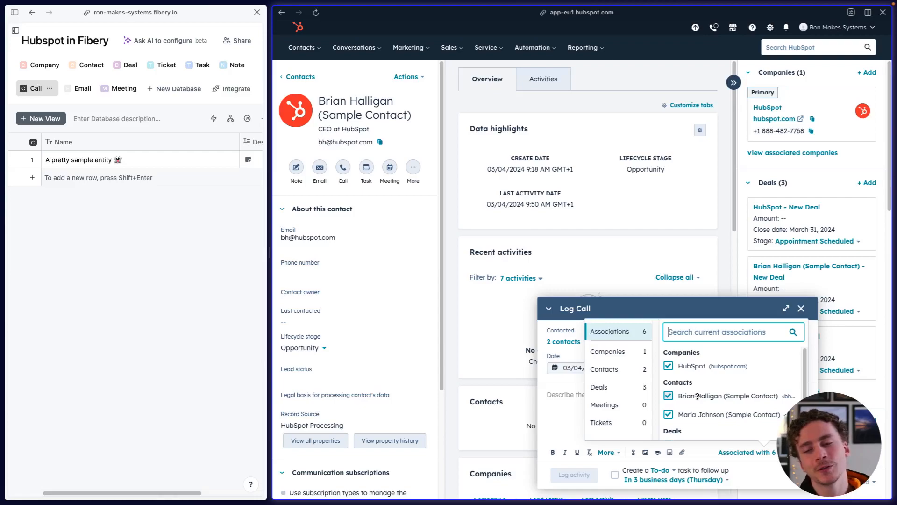
scroll(697, 397, down, 3)
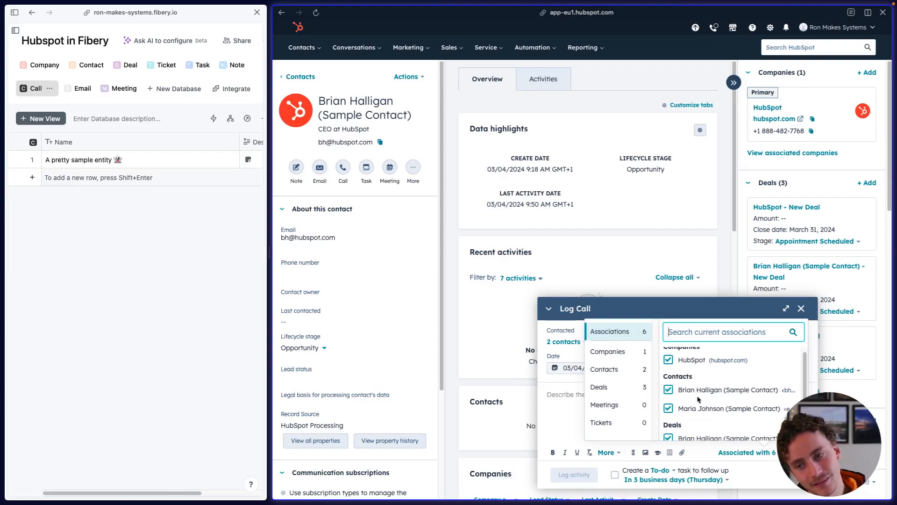
scroll(670, 406, up, 3)
scroll(669, 406, down, 2)
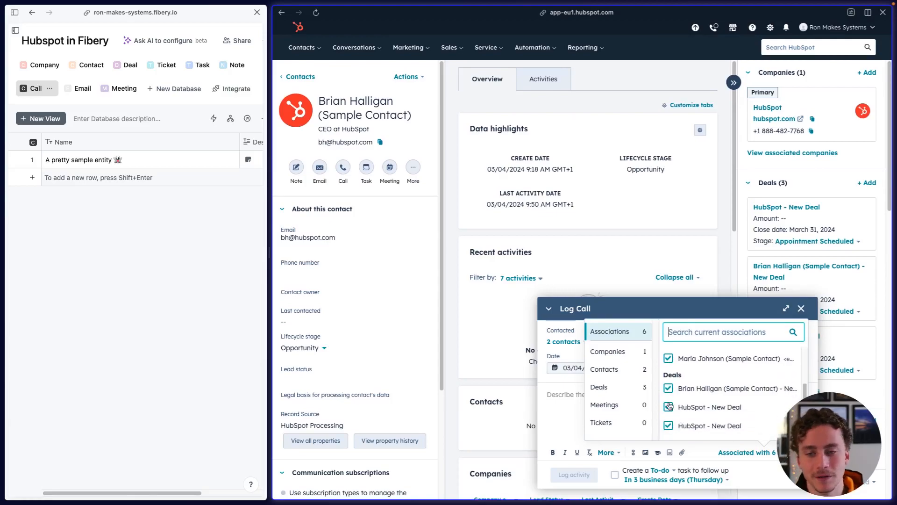
click(565, 416)
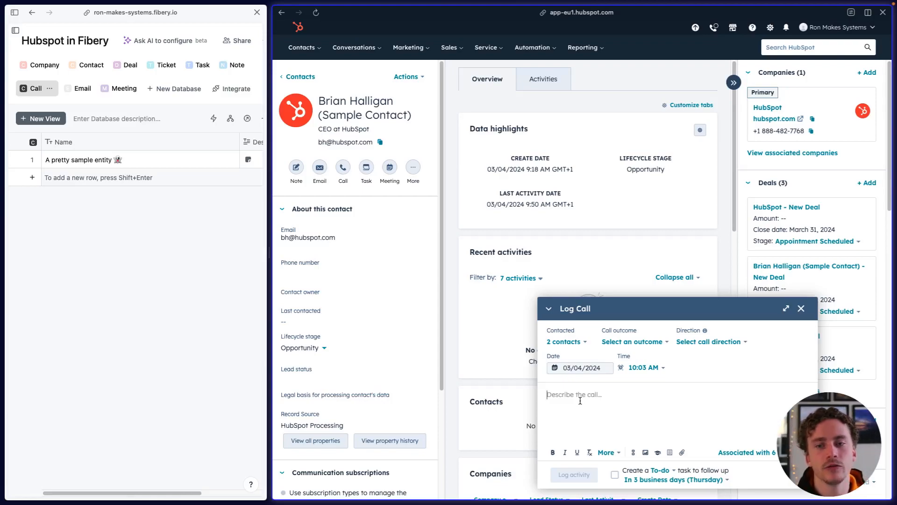
click(745, 454)
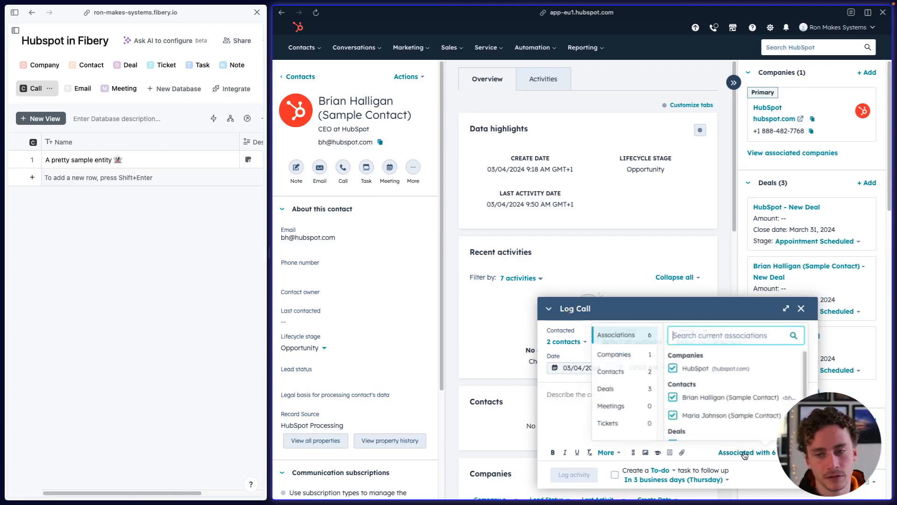
scroll(683, 398, down, 2)
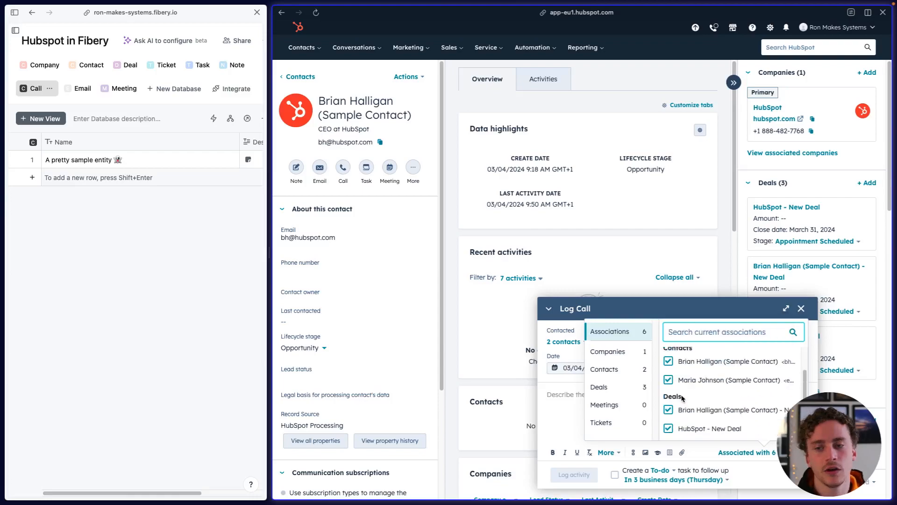
click(562, 412)
- Remove the HubSpot company from the call's associations and display the companies available to associate
click(742, 453)
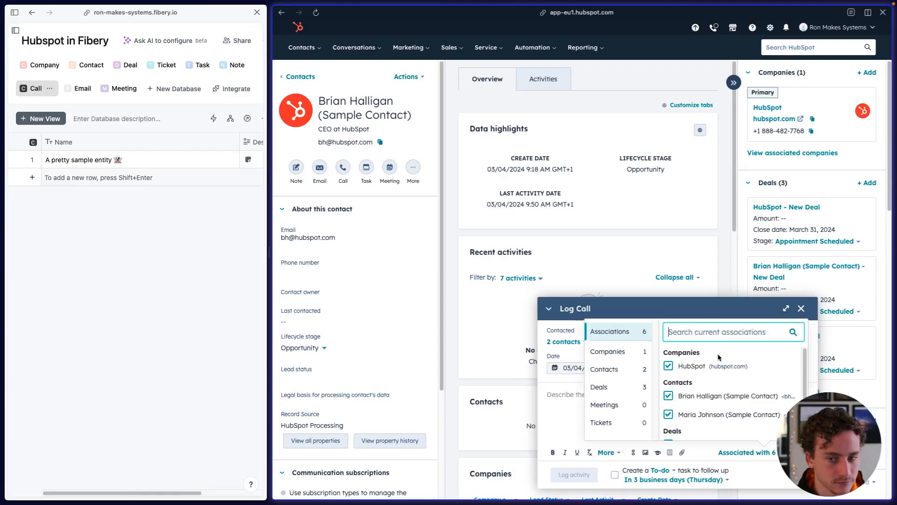
click(692, 368)
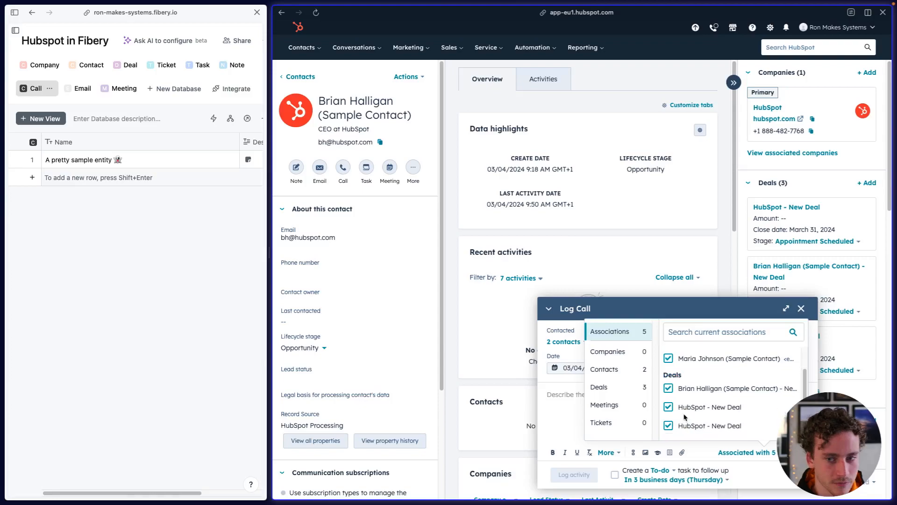
click(627, 353)
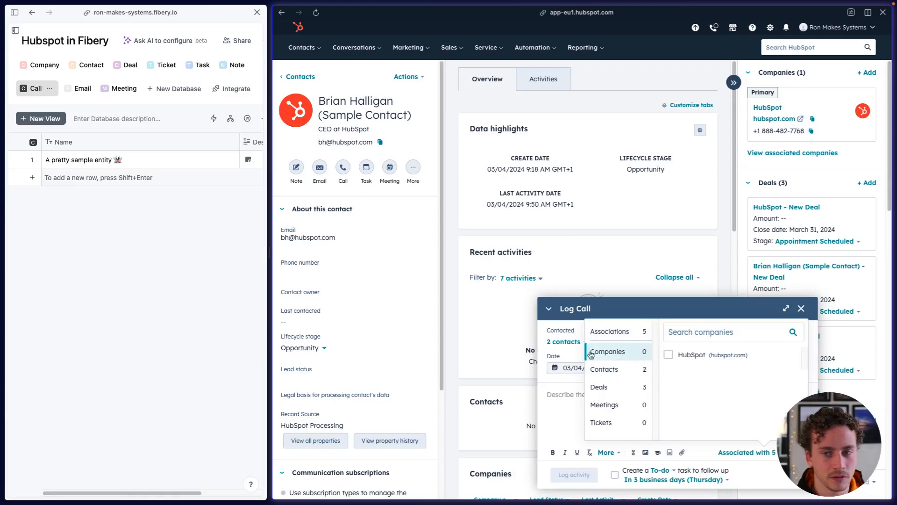
- Describe the call as "fgfg" and log it without an associated company
click(560, 421)
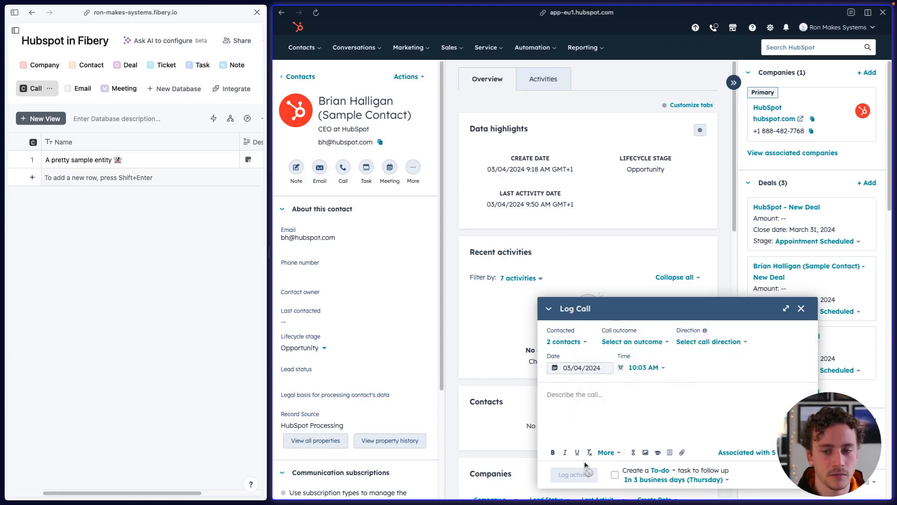
text(fgfg)
click(574, 474)
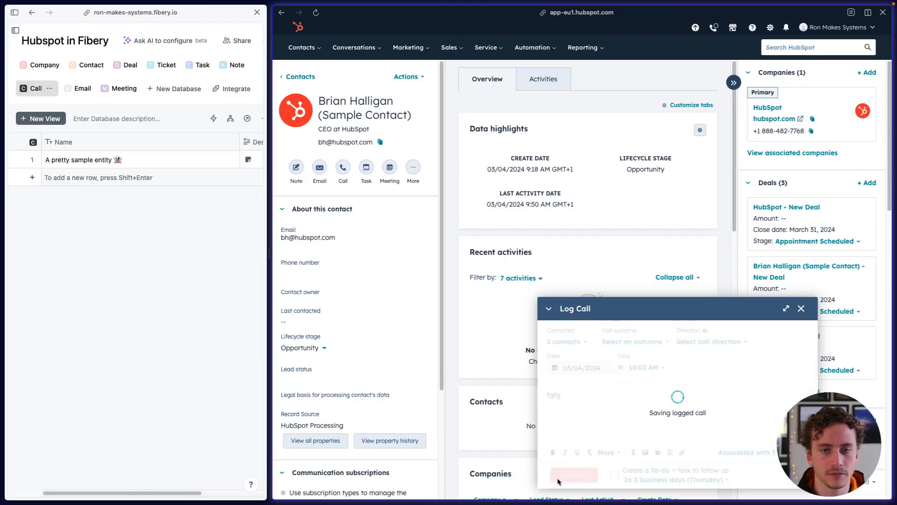
- Open the HubSpot company record and check its activities for the logged call
click(306, 47)
click(314, 92)
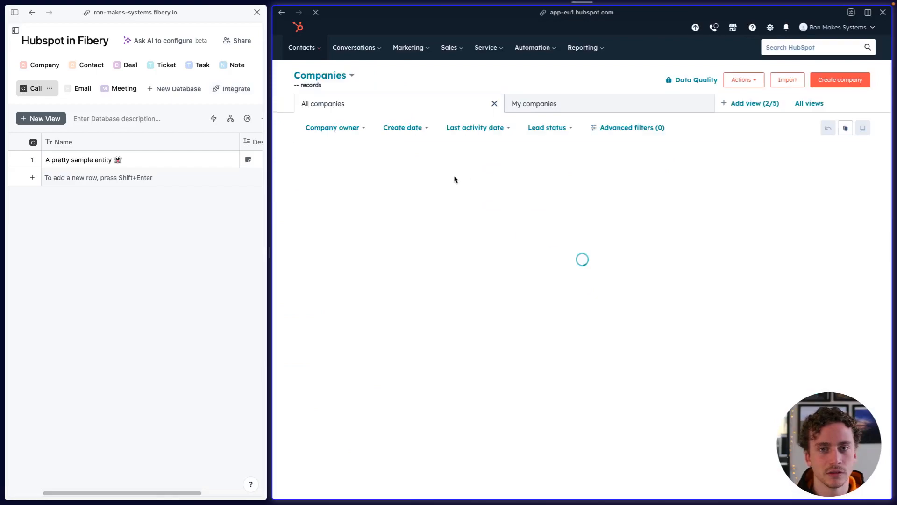
click(358, 213)
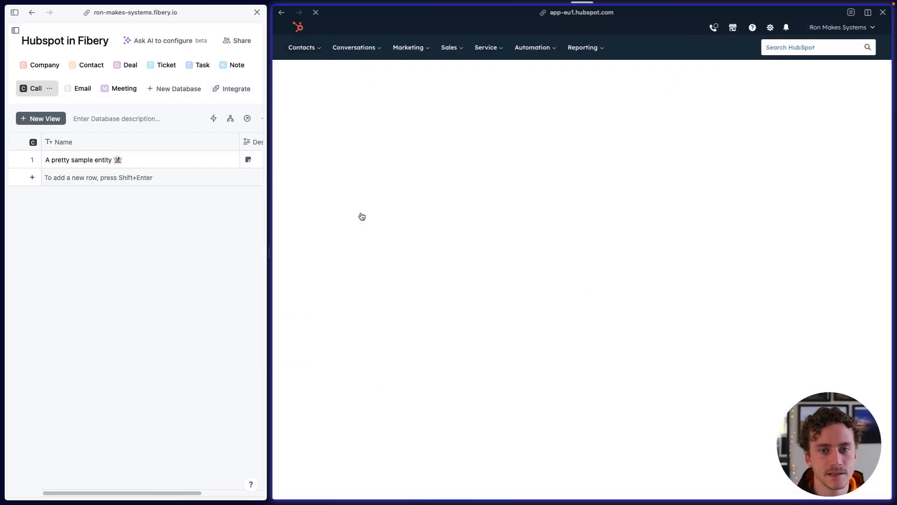
click(545, 84)
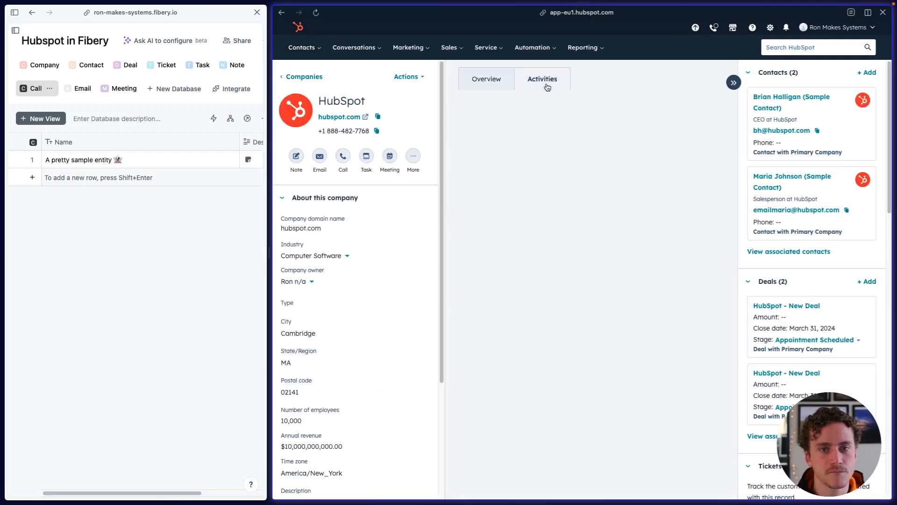
- Open the associated CEO contact's record and review its logged calls and full activity list
click(769, 99)
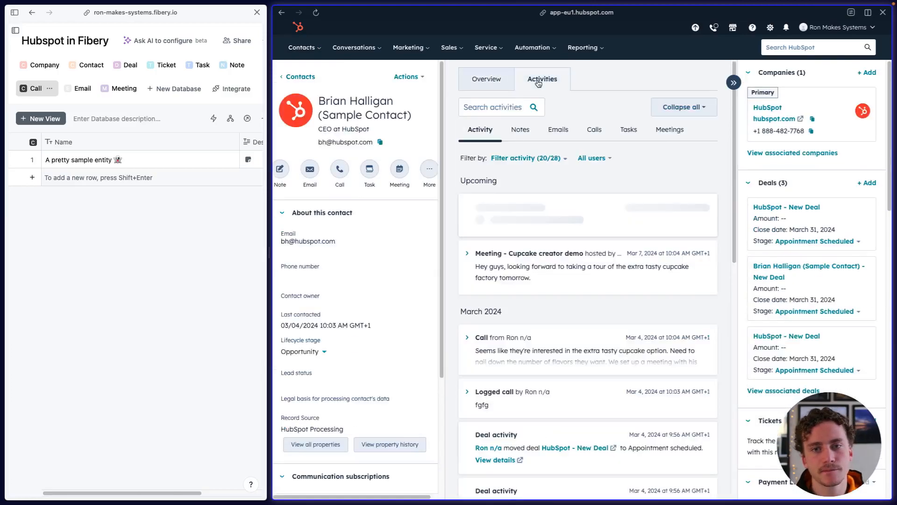
click(581, 133)
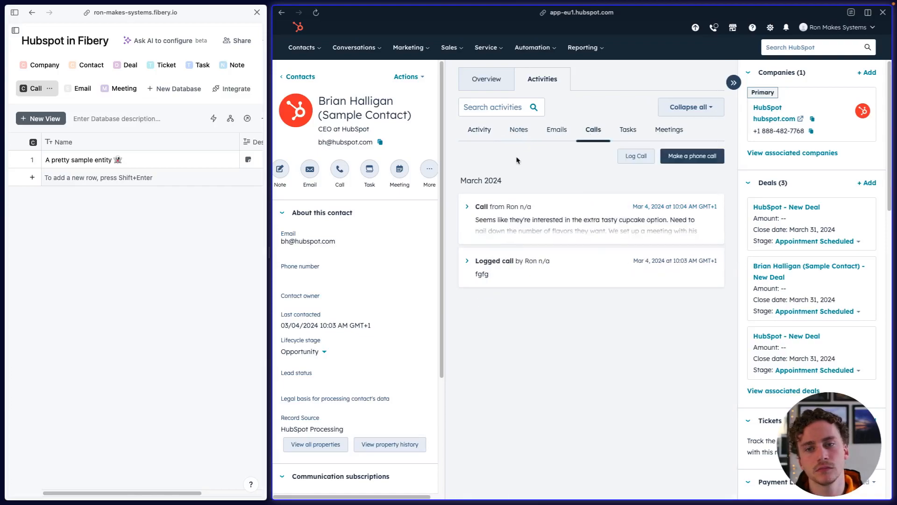
click(481, 131)
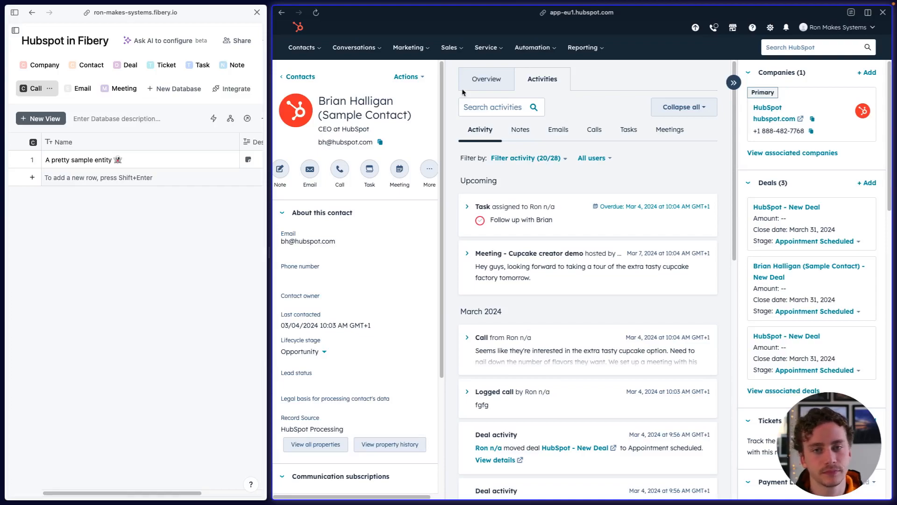
- Associate the existing company Facebook (facebook.com) with the CEO contact, keeping HubSpot as the primary company
click(487, 78)
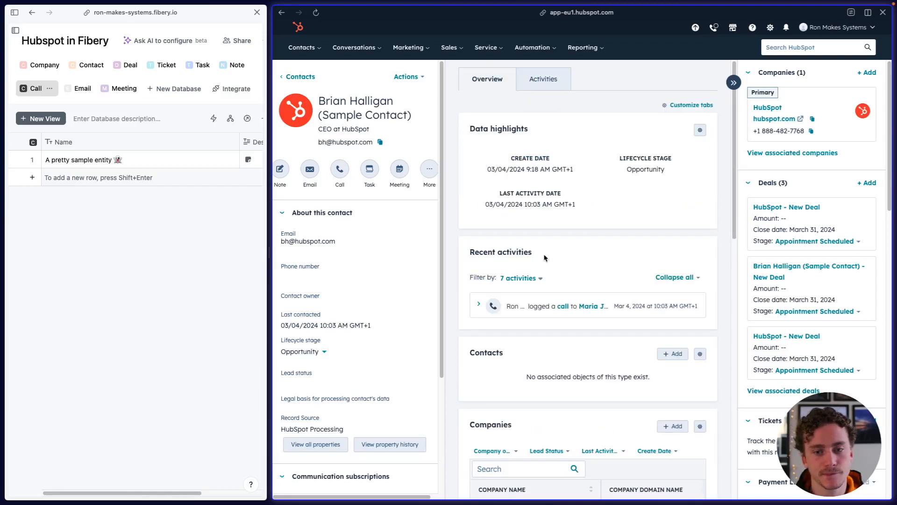
scroll(545, 257, down, 4)
scroll(574, 302, right, 3)
scroll(574, 302, left, 3)
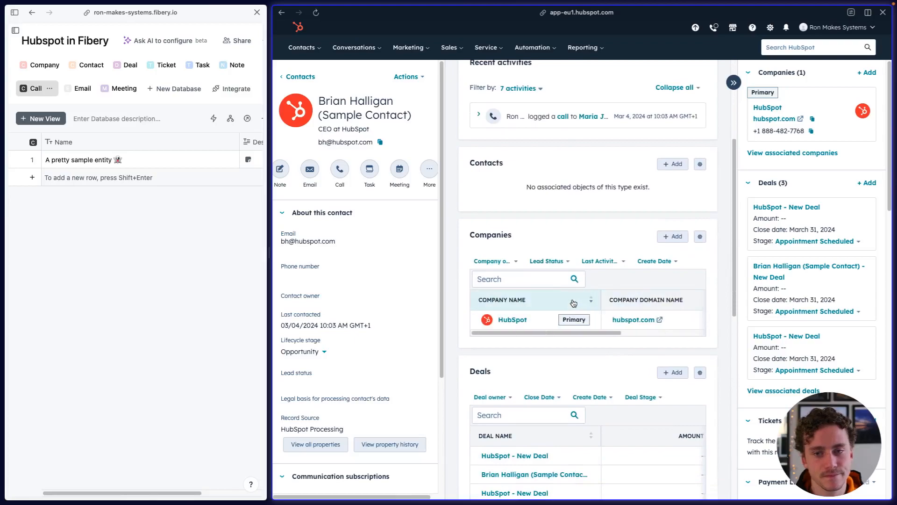
scroll(574, 309, right, 3)
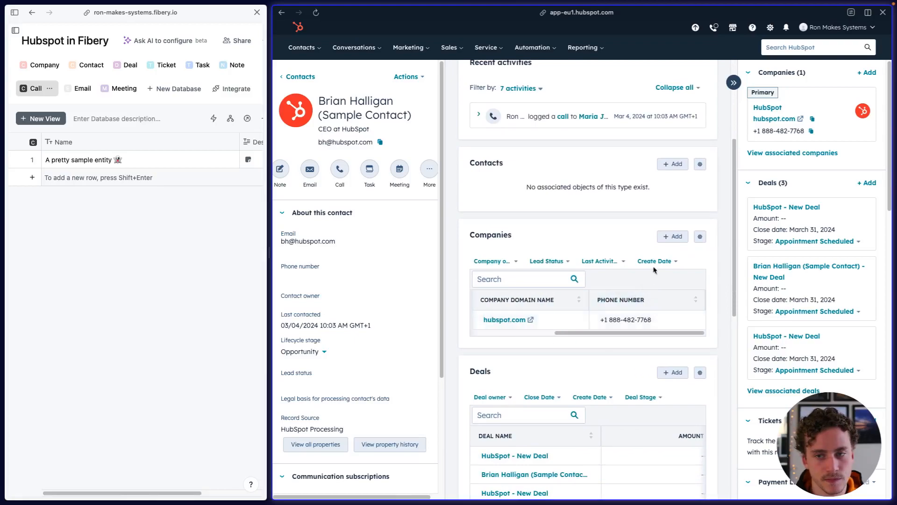
click(677, 236)
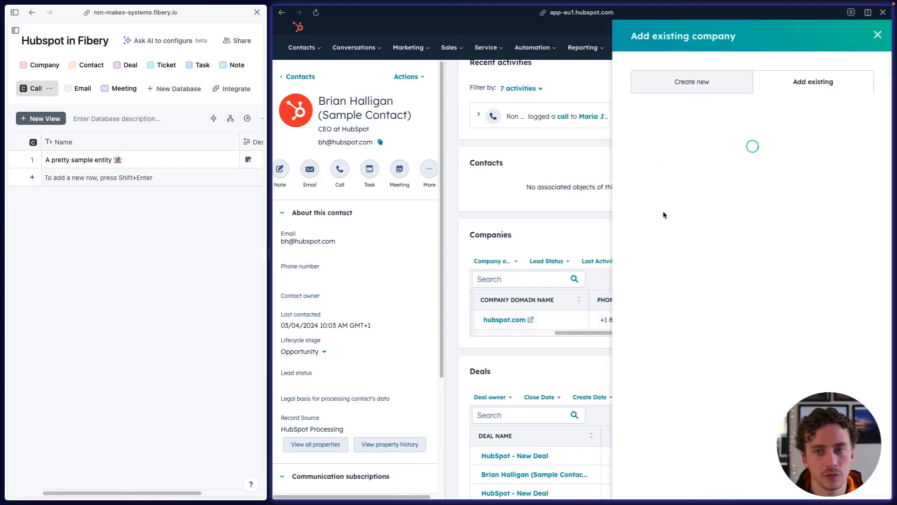
click(640, 171)
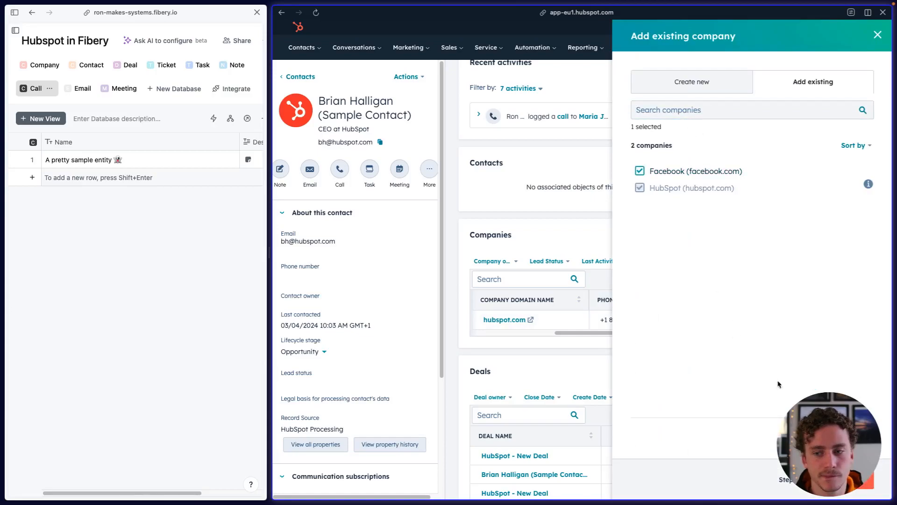
click(859, 489)
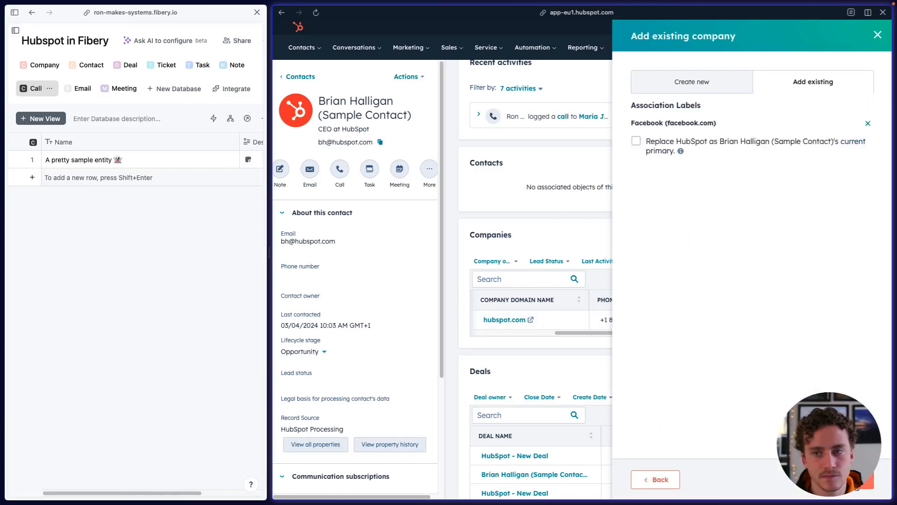
click(637, 142)
click(653, 141)
click(857, 479)
scroll(647, 339, left, 3)
scroll(648, 338, right, 5)
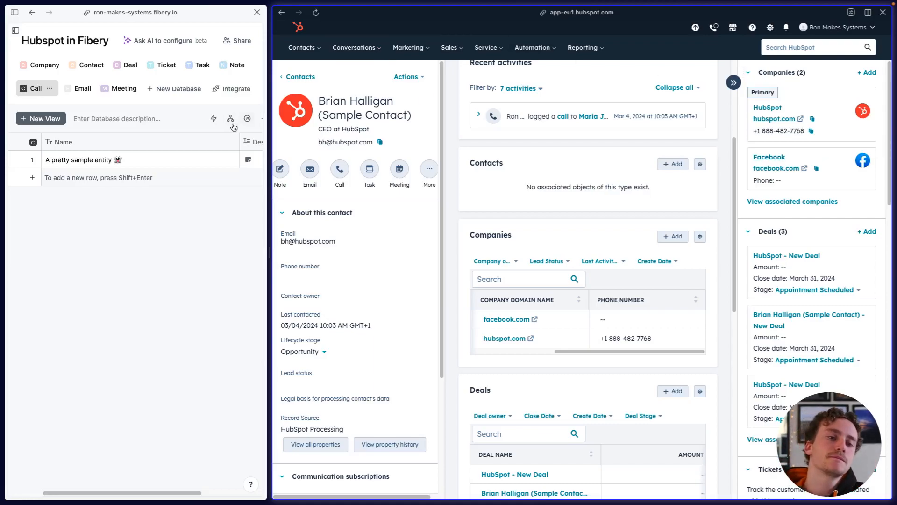
- Widen the Fibery pane to show the Call database's fields and relation options
drag(271, 238, 444, 237)
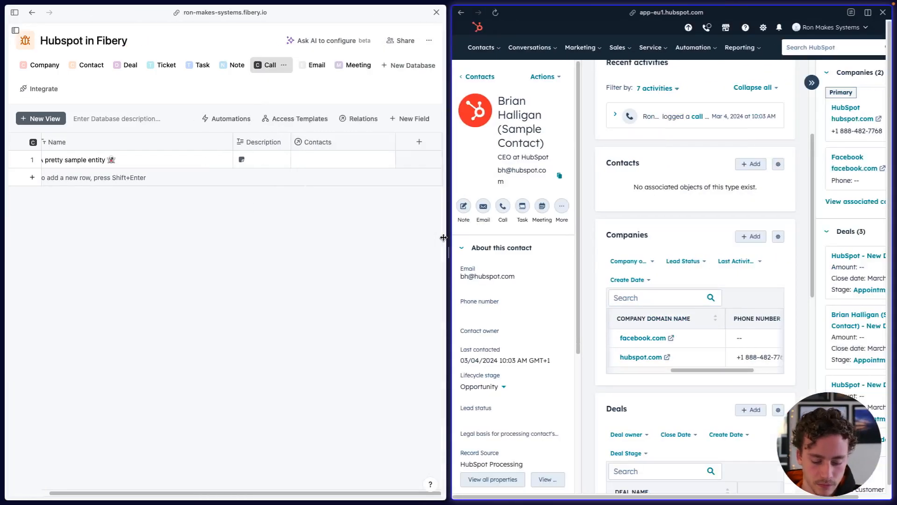